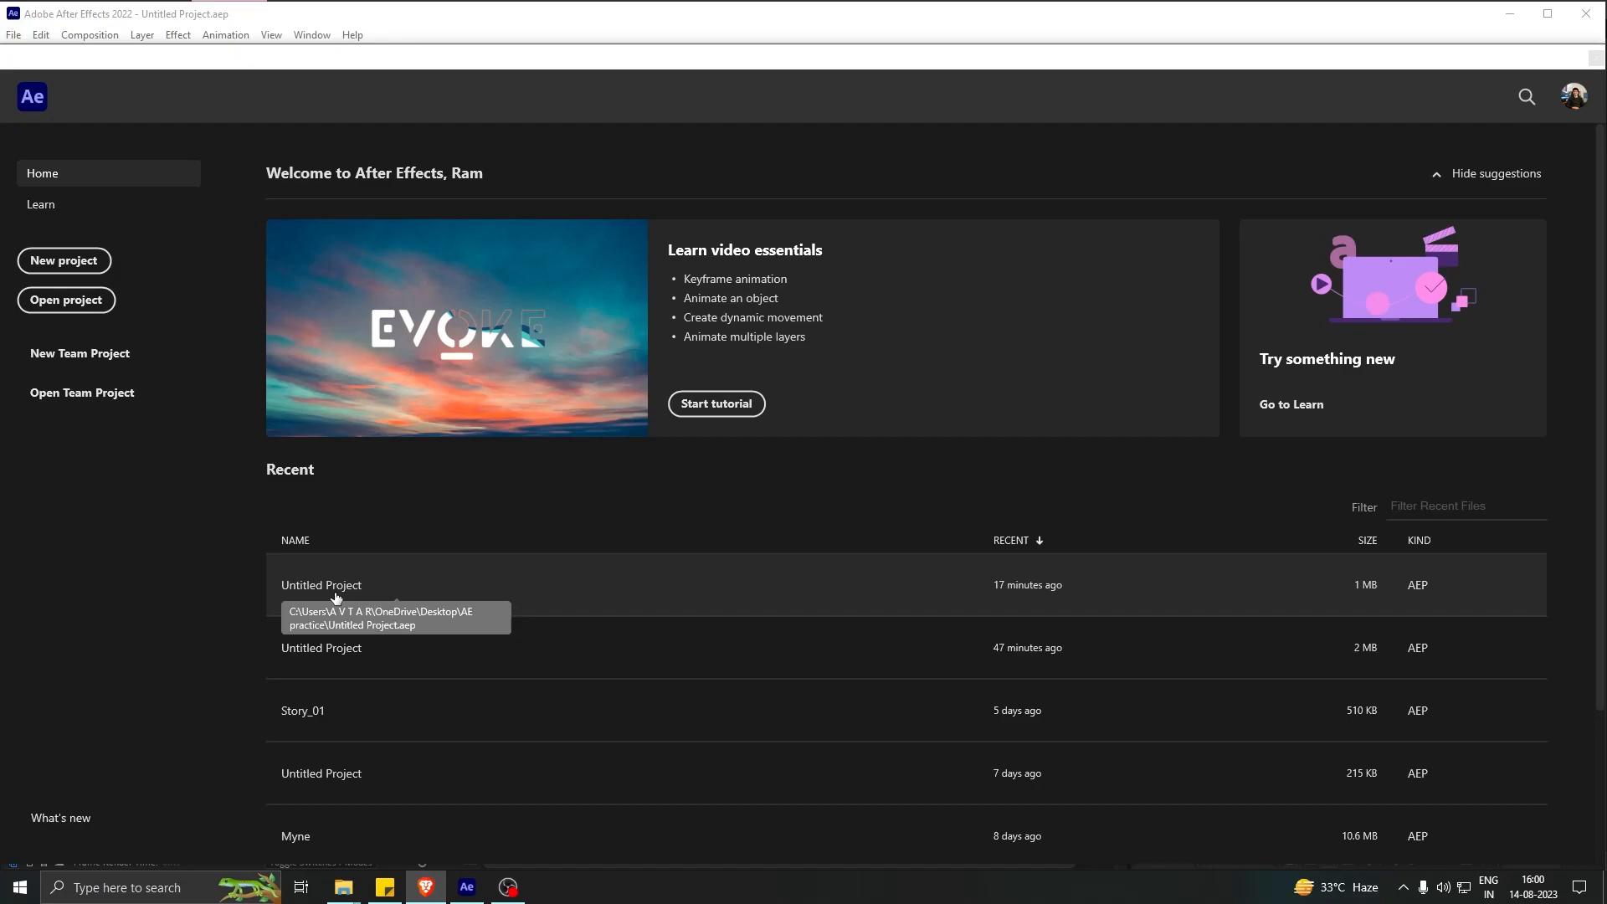
Open the most recent Untitled Project and inspect the palm tree layer in Comp 1 at 0;00;04;20
{"action": "left_click", "coordinate": [335, 592]}
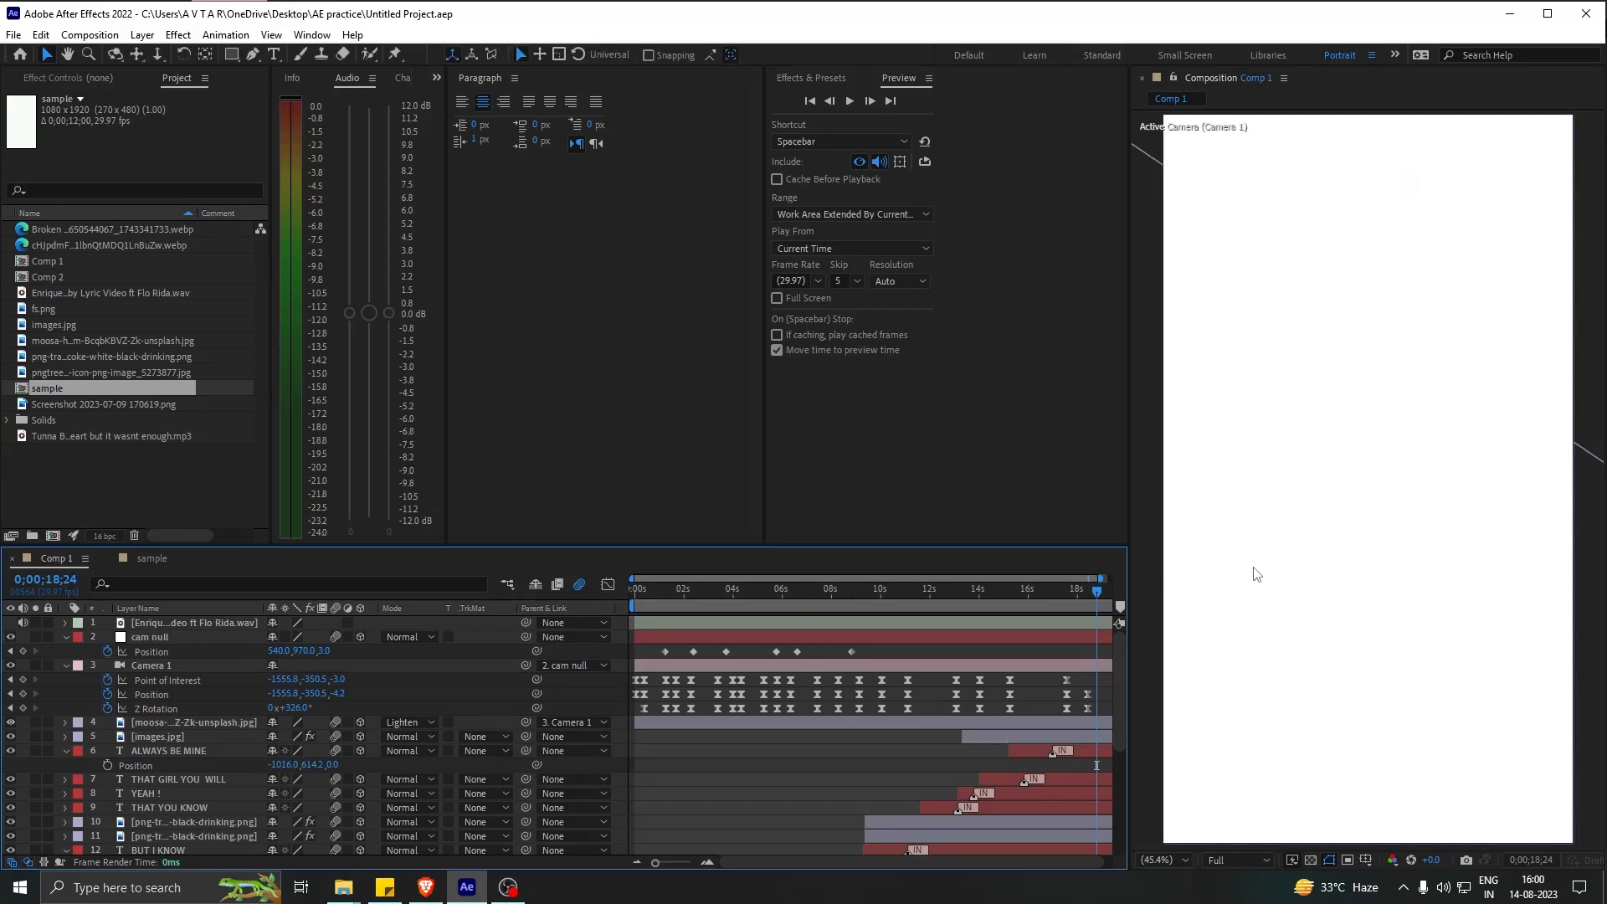
{"action": "left_click", "coordinate": [750, 598]}
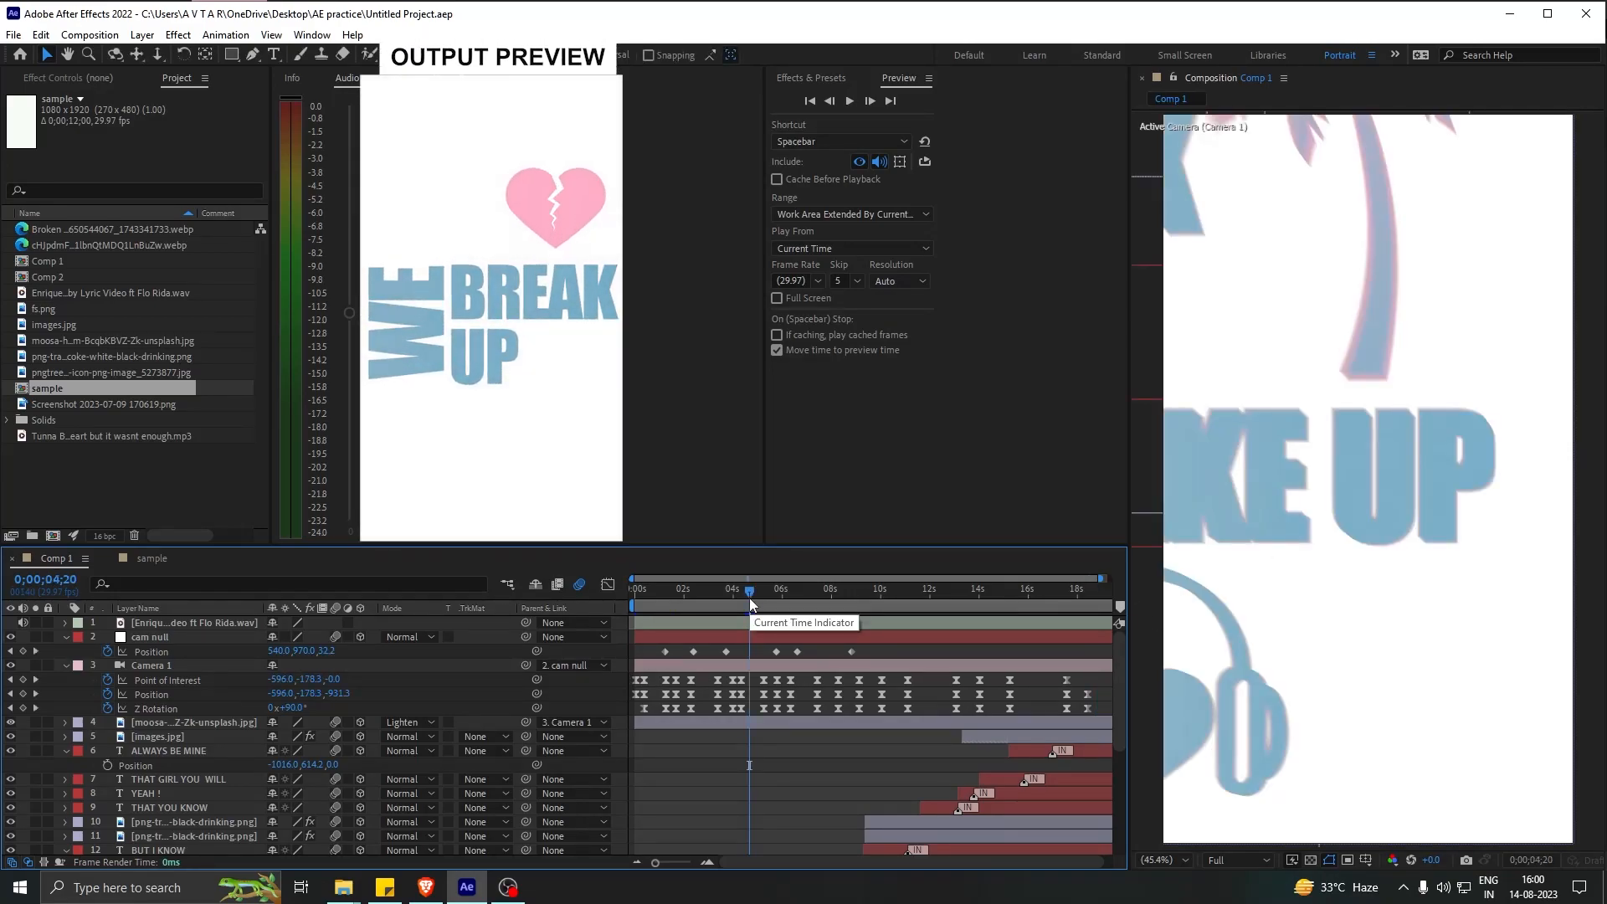
{"action": "scroll", "coordinate": [905, 643], "scroll_direction": "down", "scroll_amount": 2}
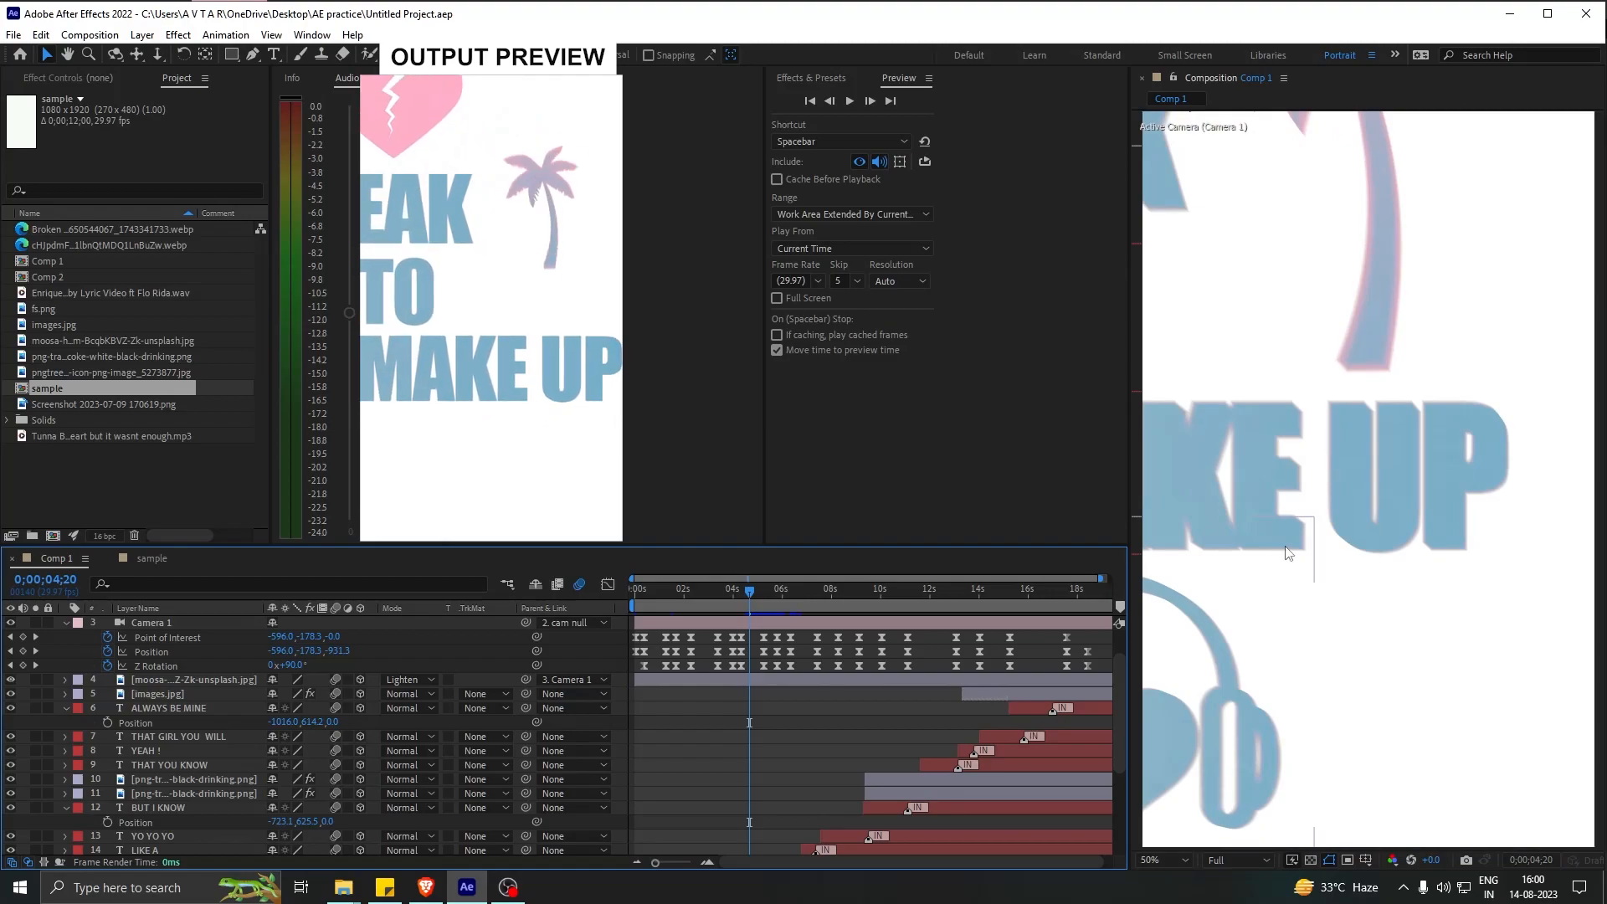
{"action": "scroll", "coordinate": [1284, 546], "scroll_direction": "down", "scroll_amount": 2}
{"action": "left_click", "coordinate": [1384, 371]}
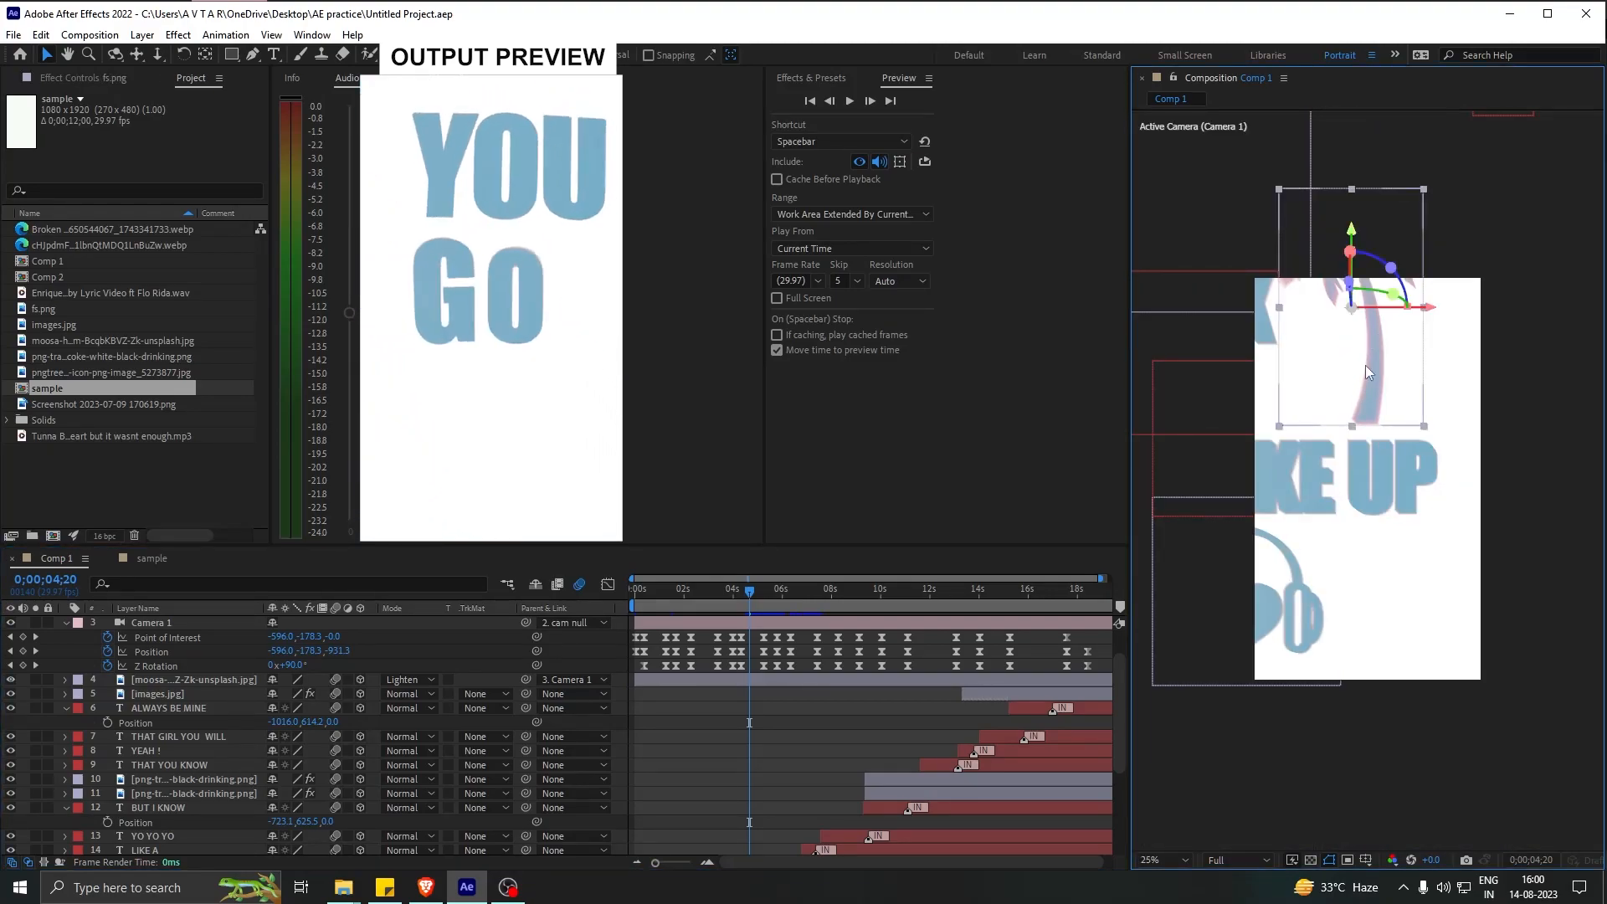
{"action": "scroll", "coordinate": [812, 740], "scroll_direction": "down", "scroll_amount": 7}
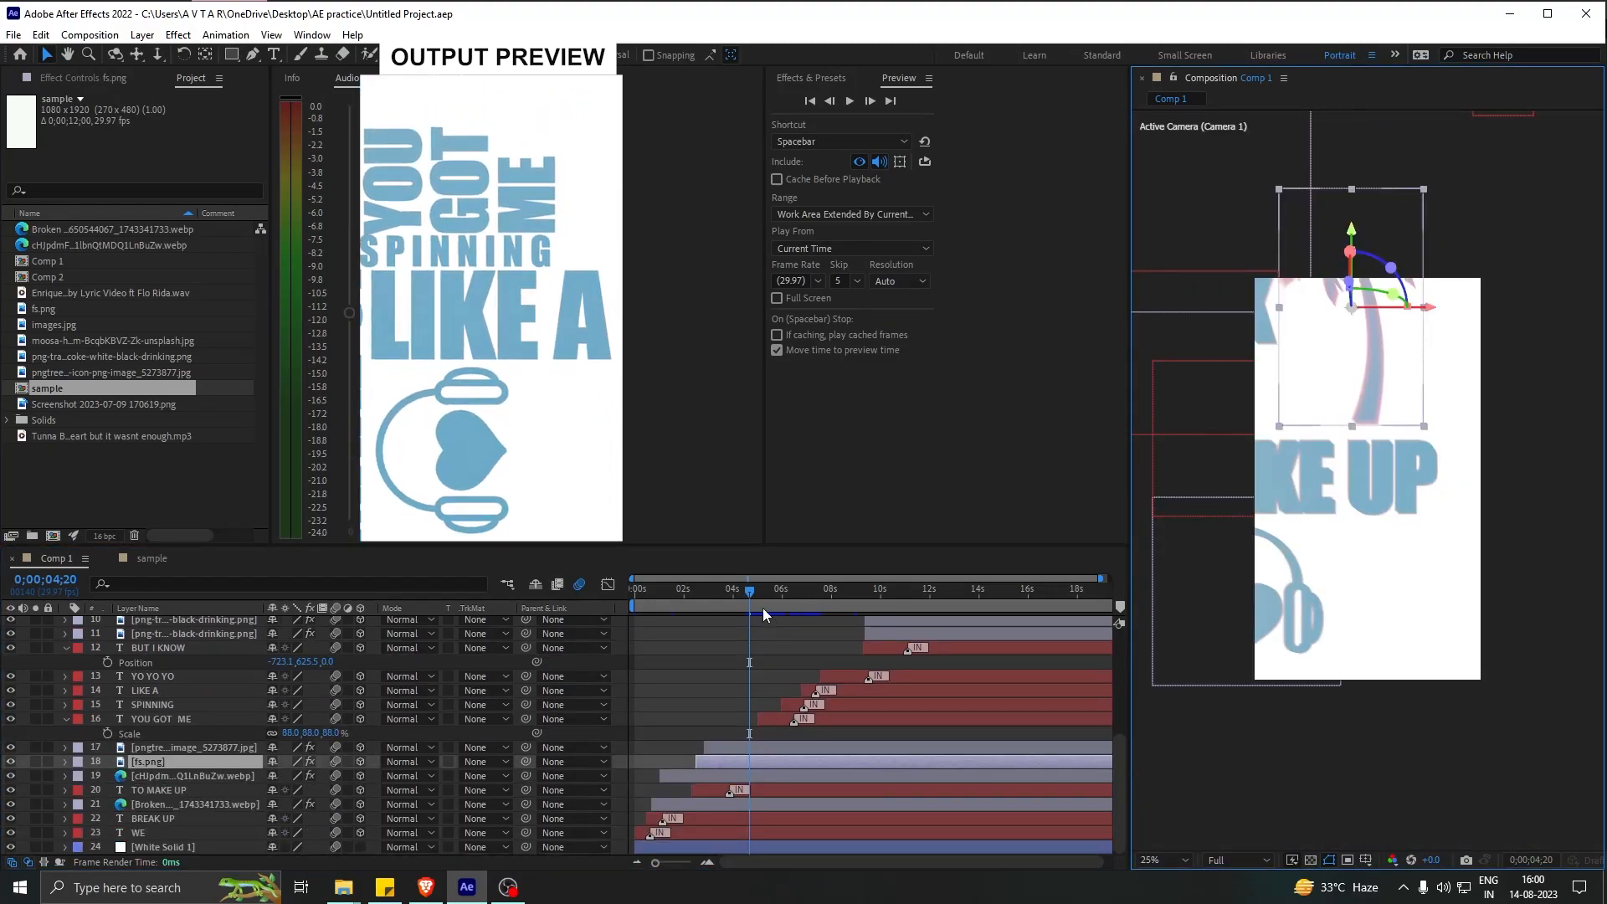
Scrub through Comp 1 and examine how the headphones, broken heart and sunglasses images are placed around the lyrics
{"action": "mouse_move", "coordinate": [736, 591]}
{"action": "left_mouse_down"}
{"action": "mouse_move", "coordinate": [710, 601]}
{"action": "mouse_move", "coordinate": [737, 605]}
{"action": "left_mouse_up"}
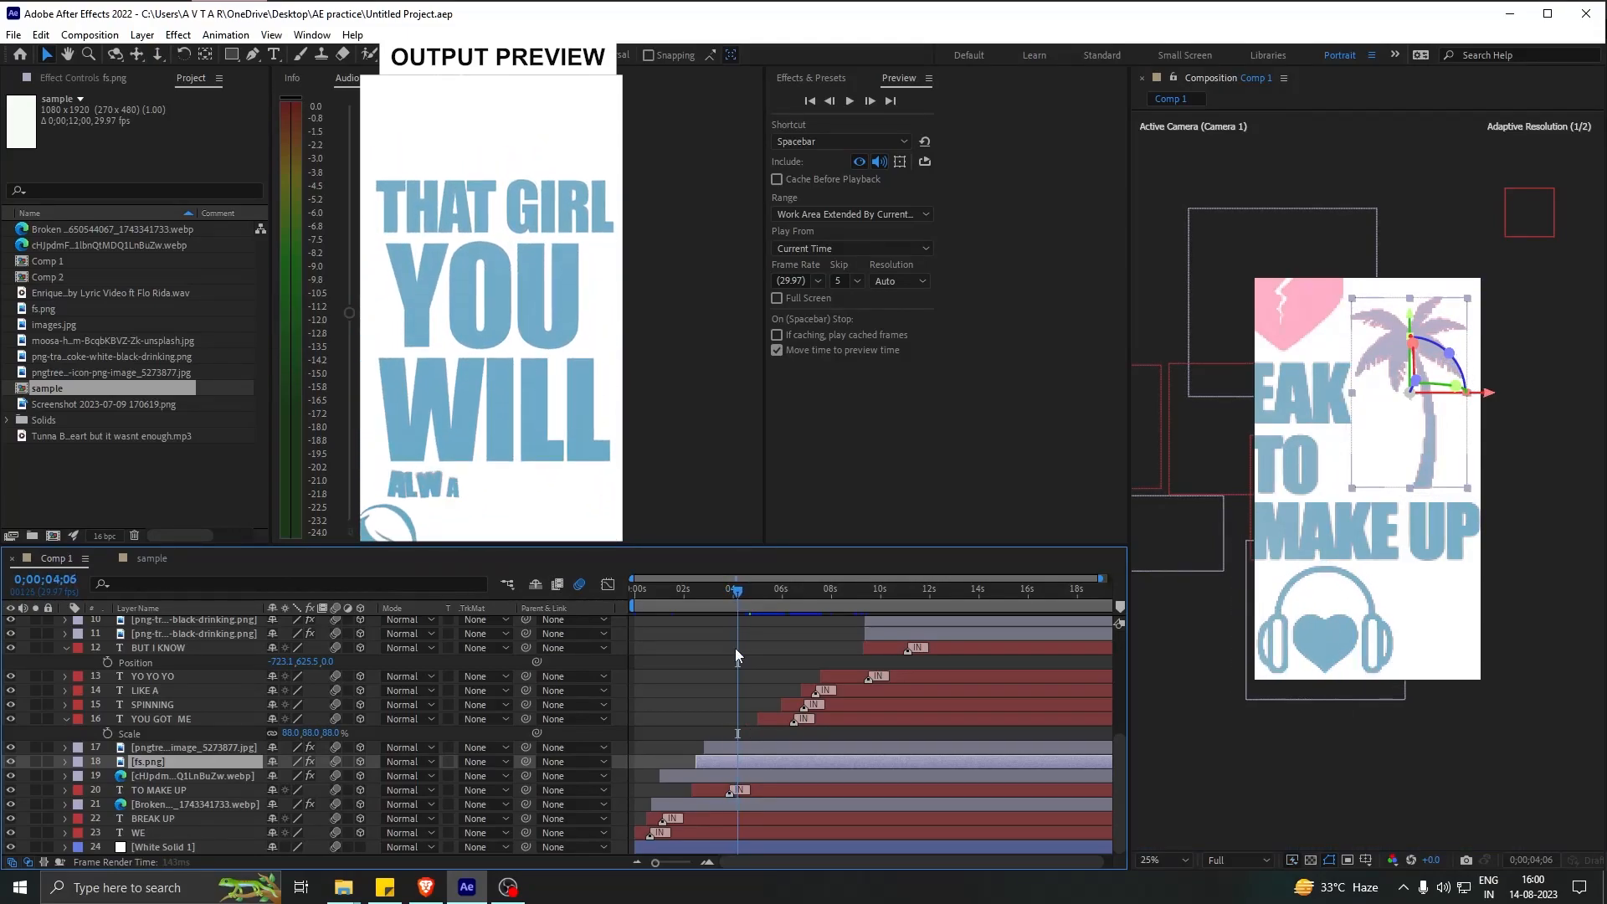
{"action": "left_click", "coordinate": [194, 747]}
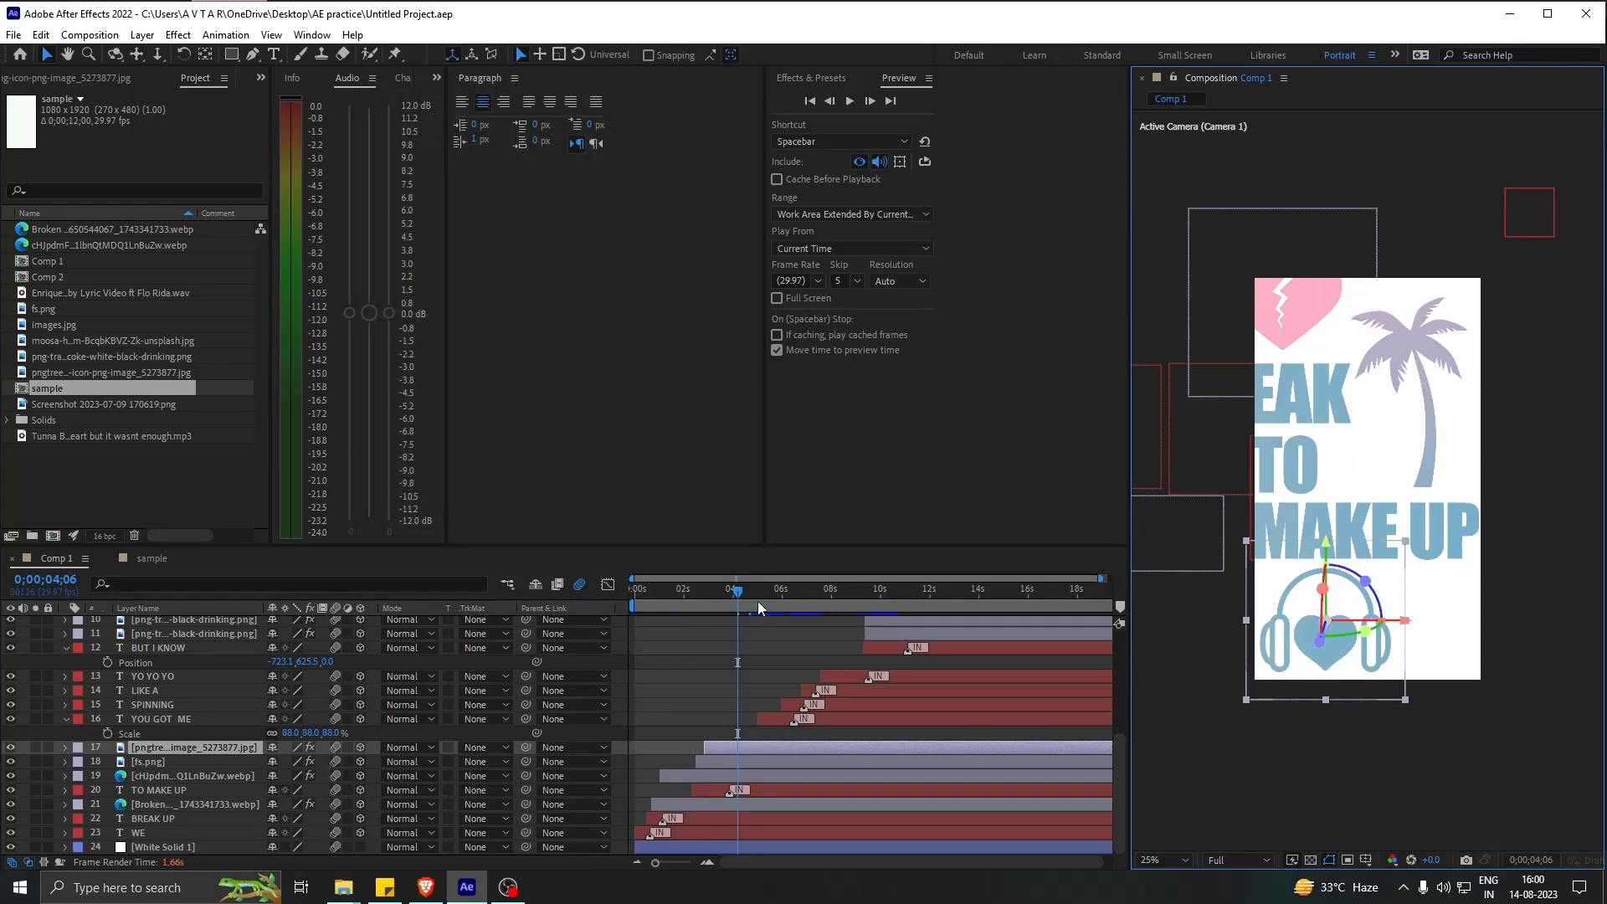
{"action": "left_click_drag", "start_coordinate": [724, 595], "coordinate": [687, 596]}
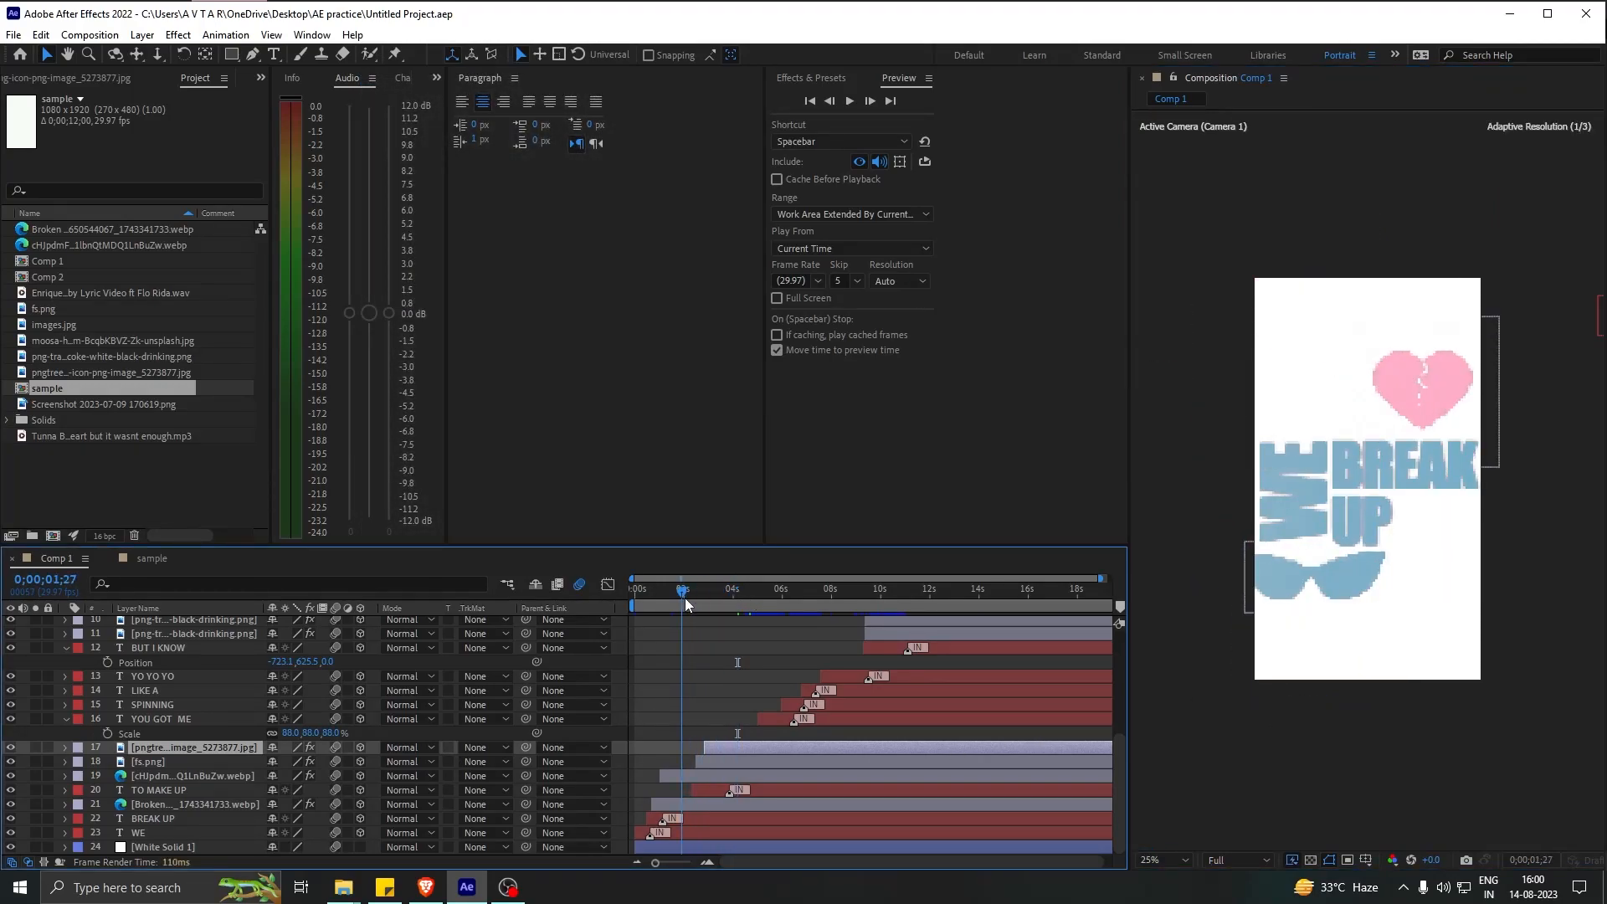
{"action": "left_click", "coordinate": [1427, 394]}
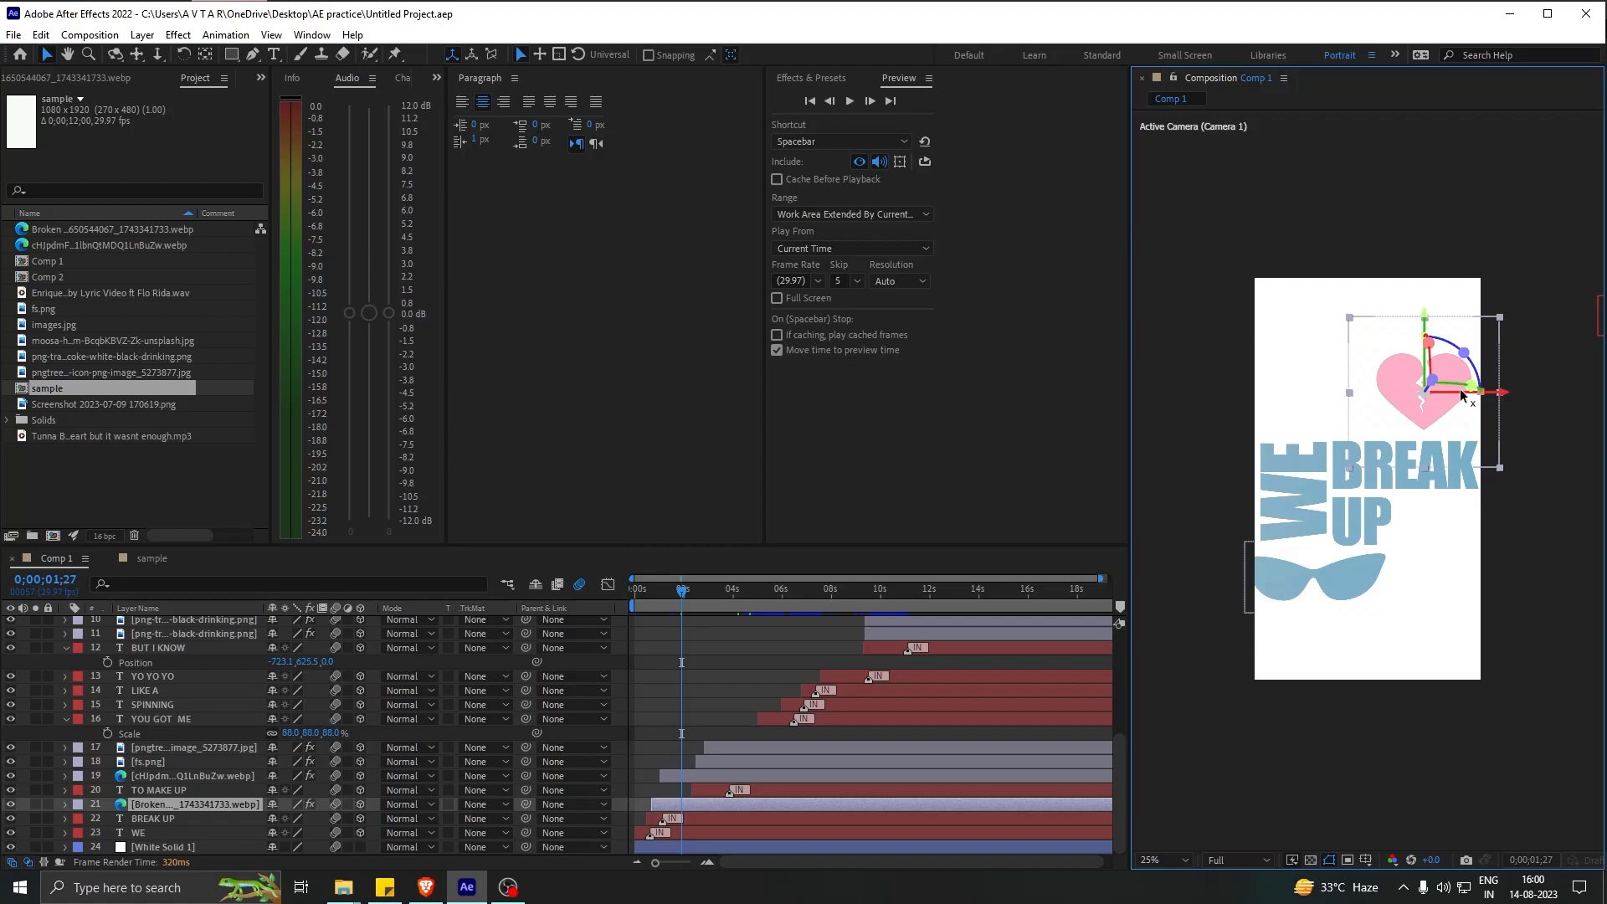
{"action": "left_click", "coordinate": [1315, 584]}
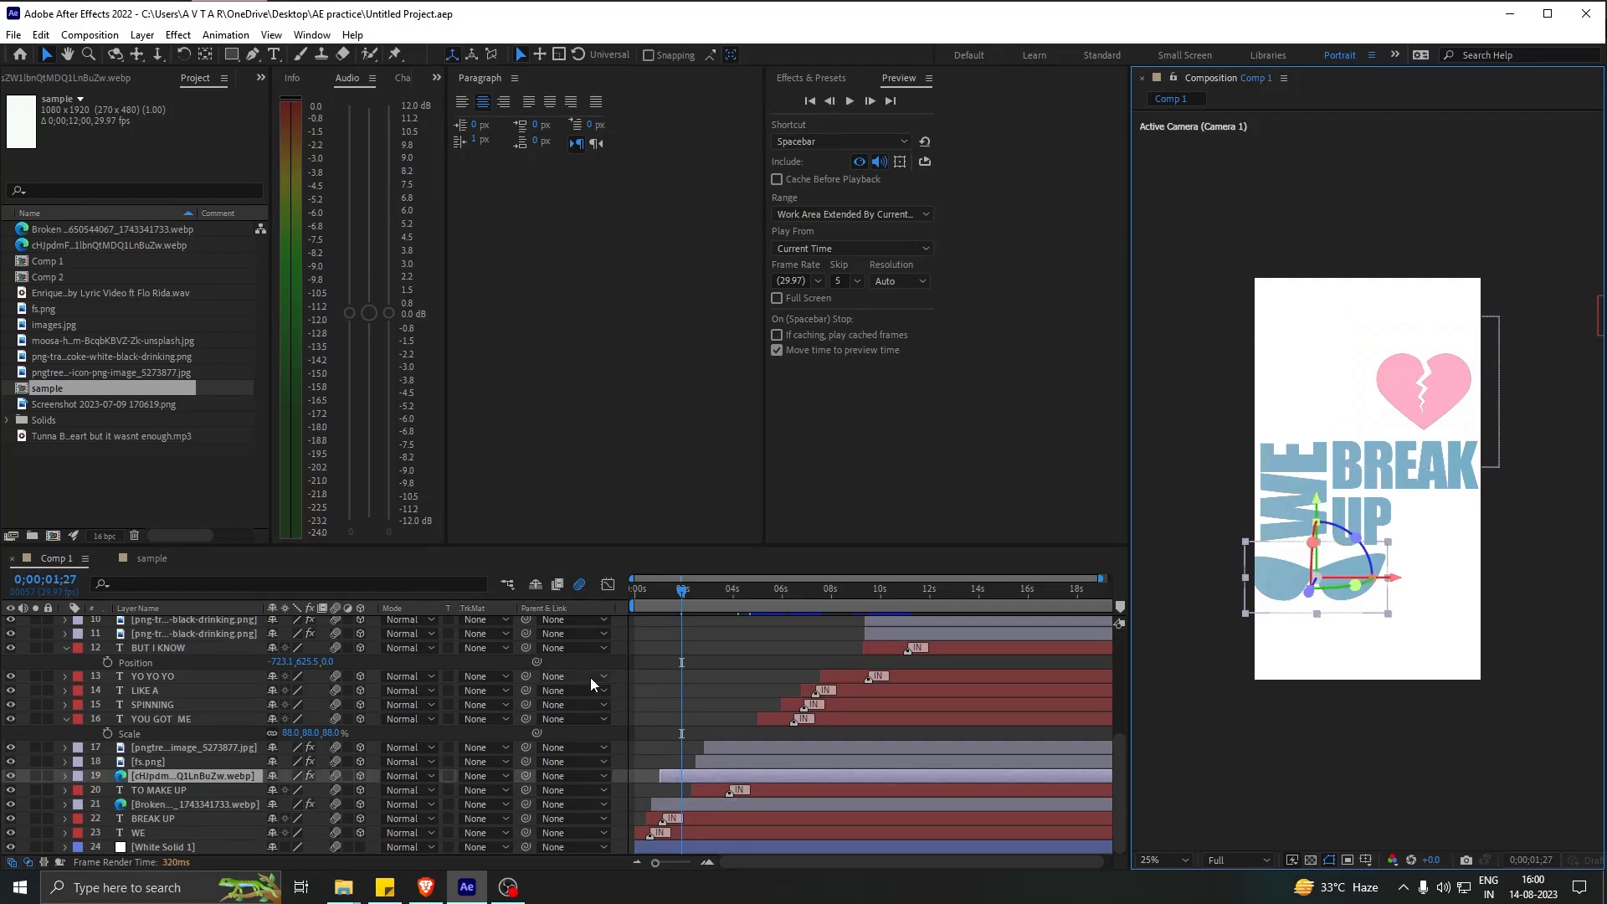
{"action": "left_click_drag", "start_coordinate": [685, 596], "coordinate": [1001, 559]}
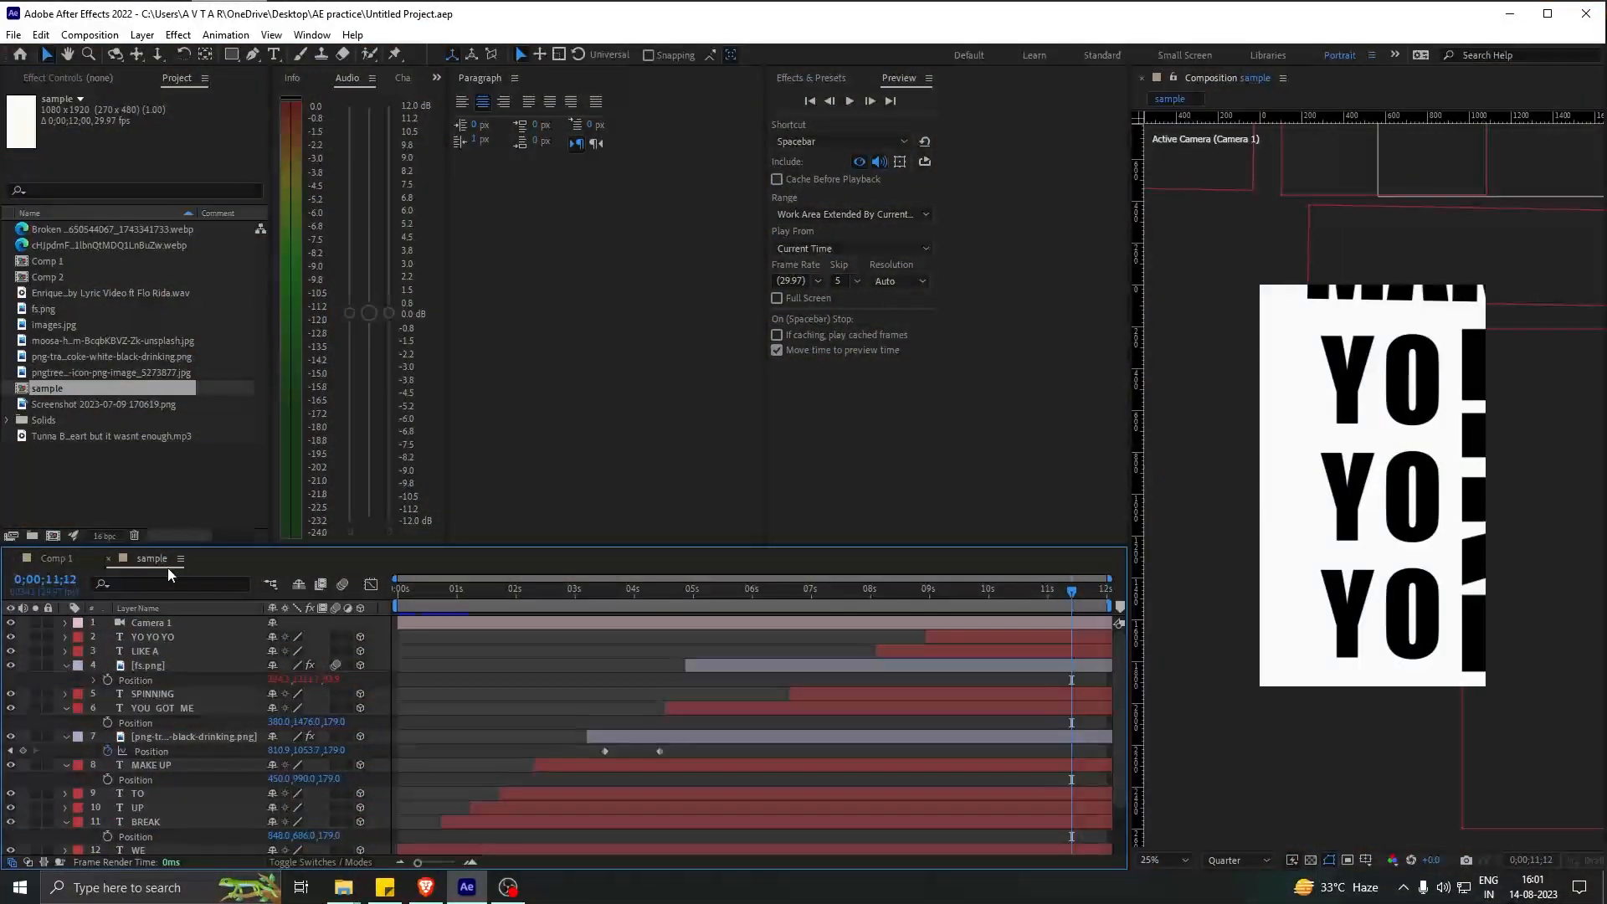
Review the sample composition's text animation from its start up to 0;00;02;06
{"action": "key", "text": "period"}
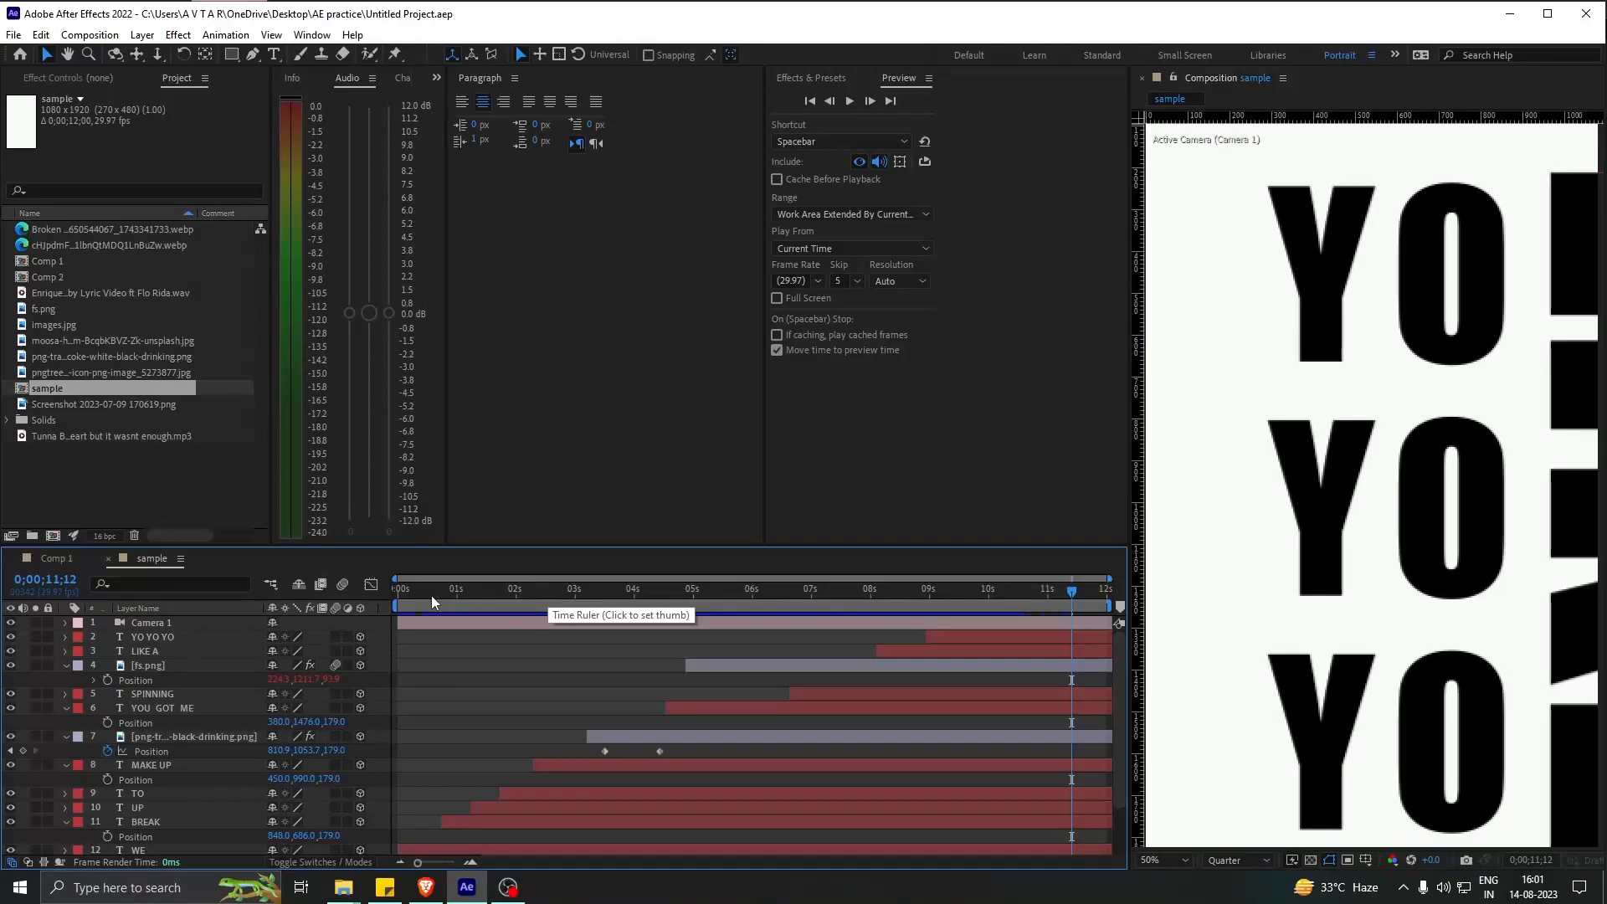
{"action": "left_click", "coordinate": [399, 598]}
{"action": "left_click_drag", "start_coordinate": [399, 600], "coordinate": [410, 600]}
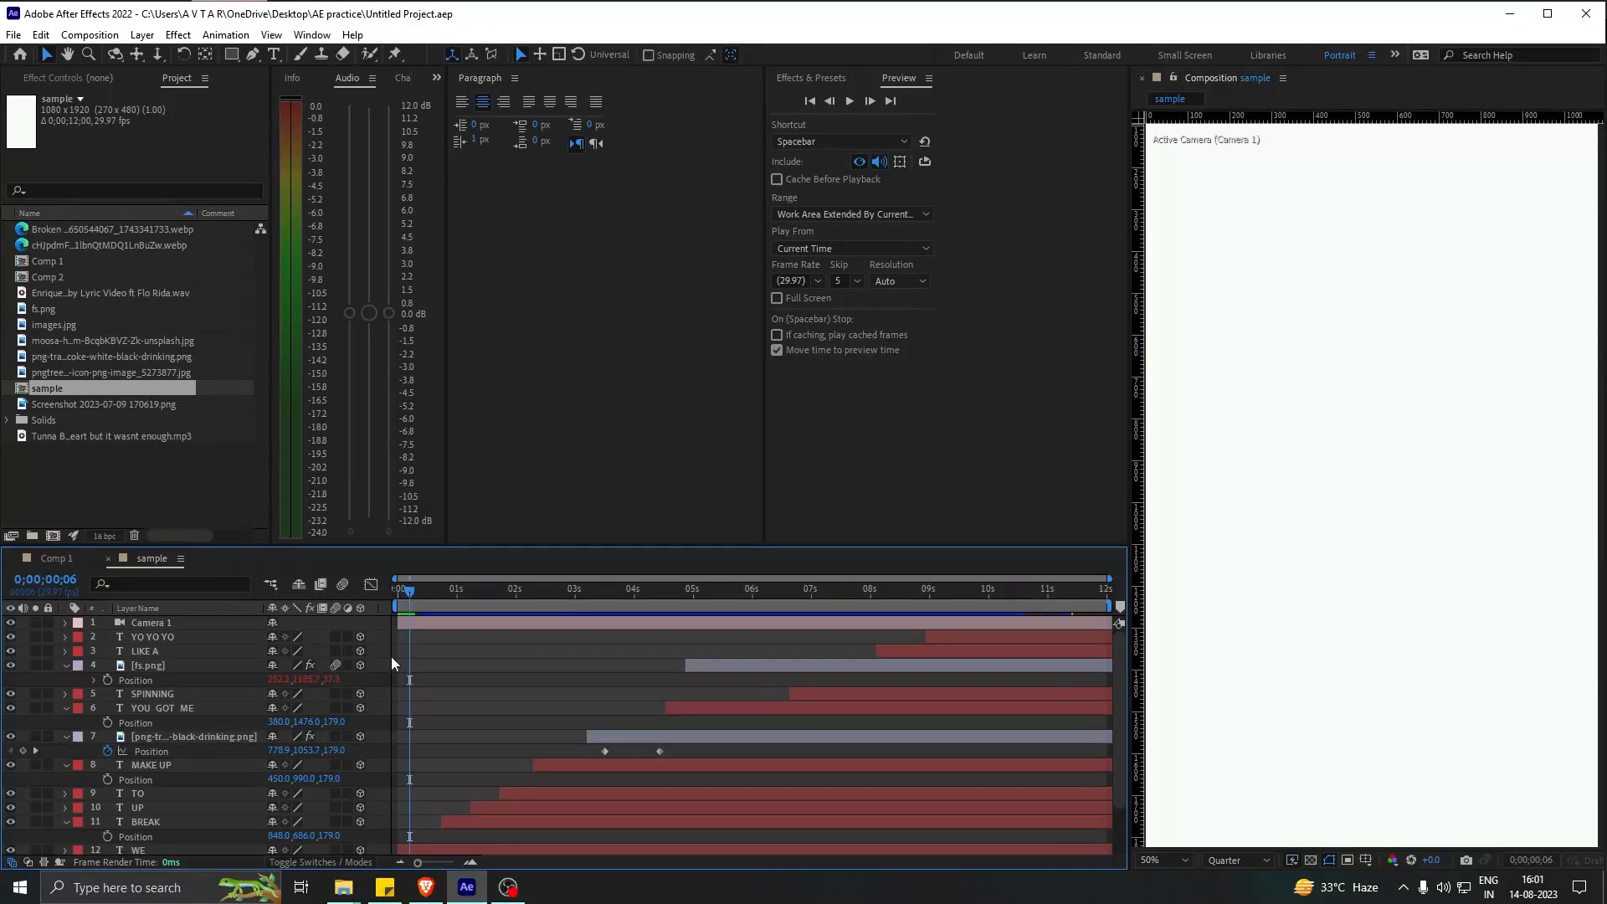
{"action": "left_click_drag", "start_coordinate": [412, 589], "coordinate": [530, 596]}
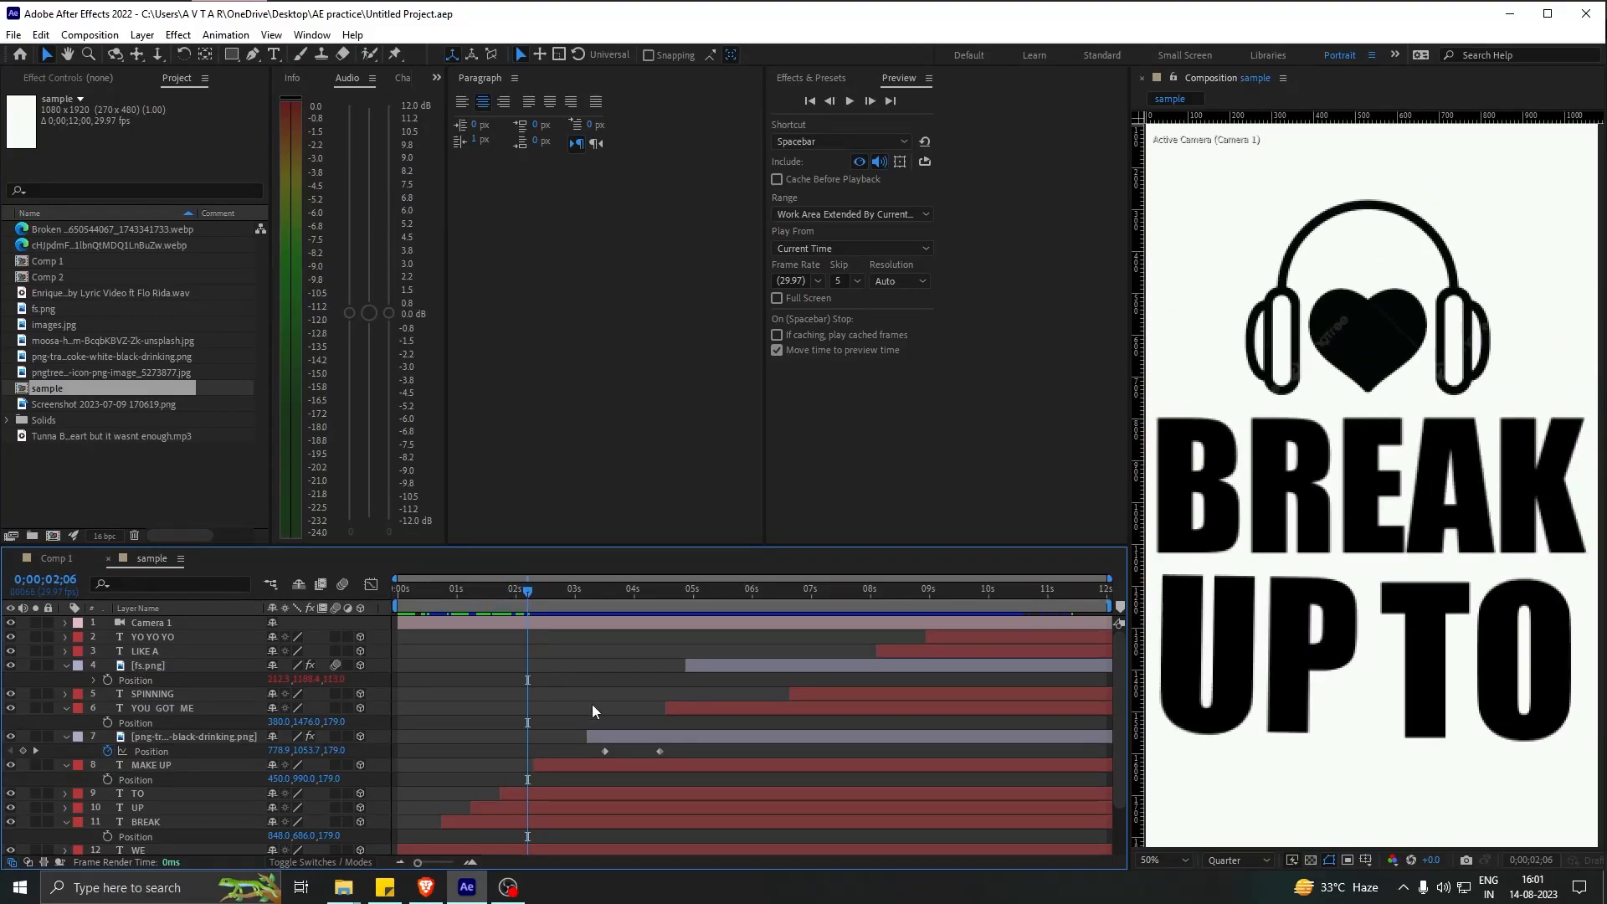
Delete the headphones heart image layer from the sample composition
{"action": "left_click", "coordinate": [1358, 331]}
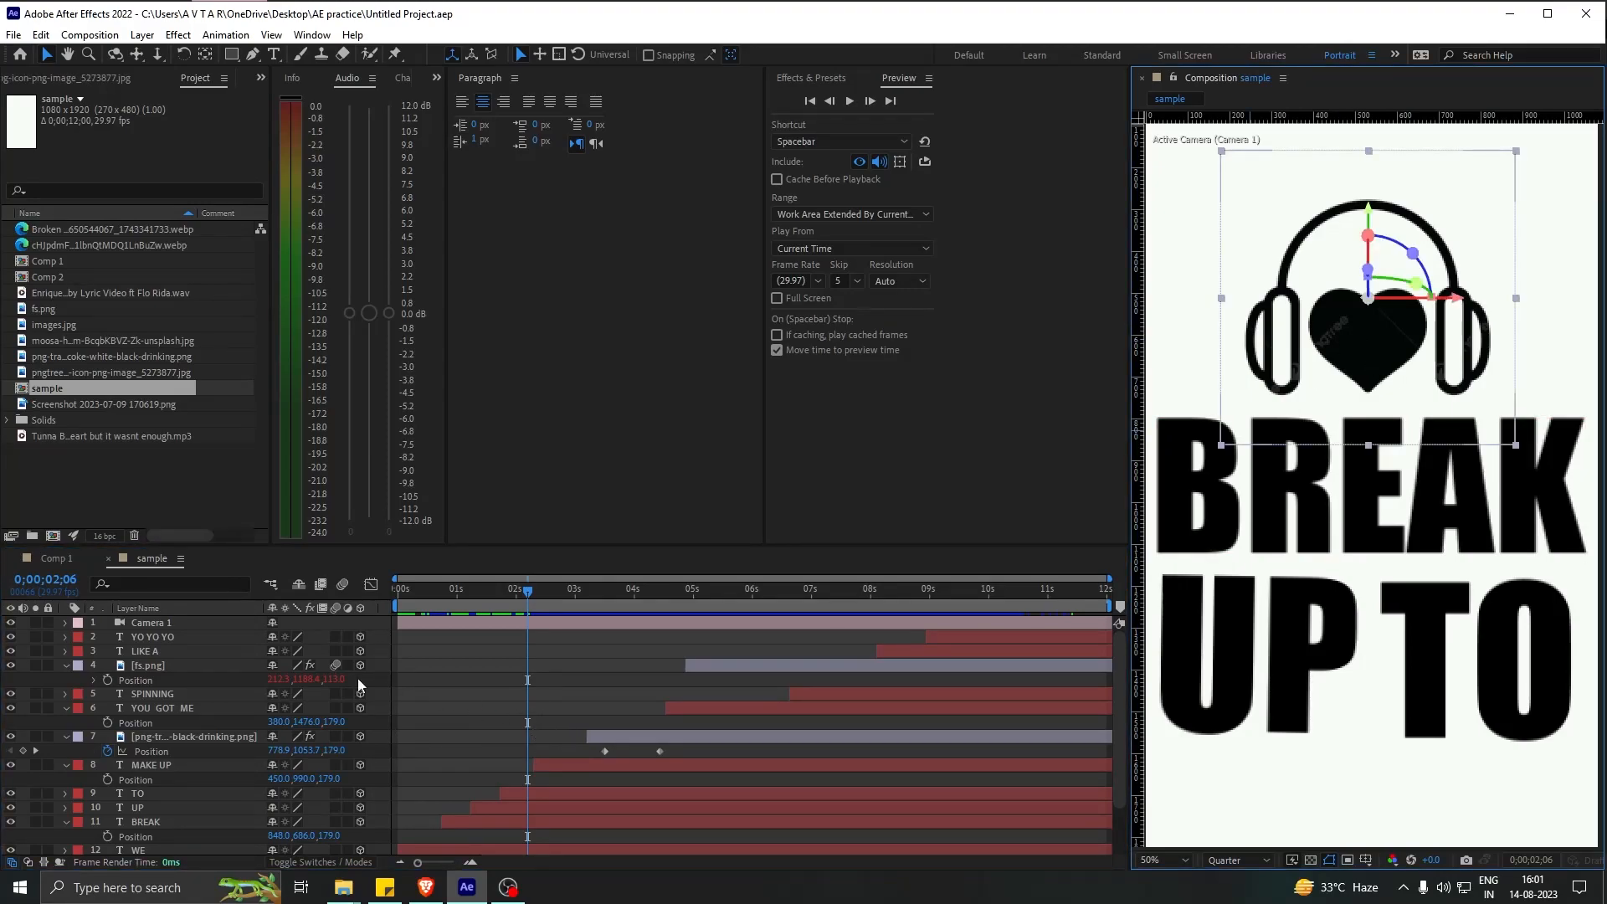
{"action": "scroll", "coordinate": [345, 827], "scroll_direction": "down", "scroll_amount": 2}
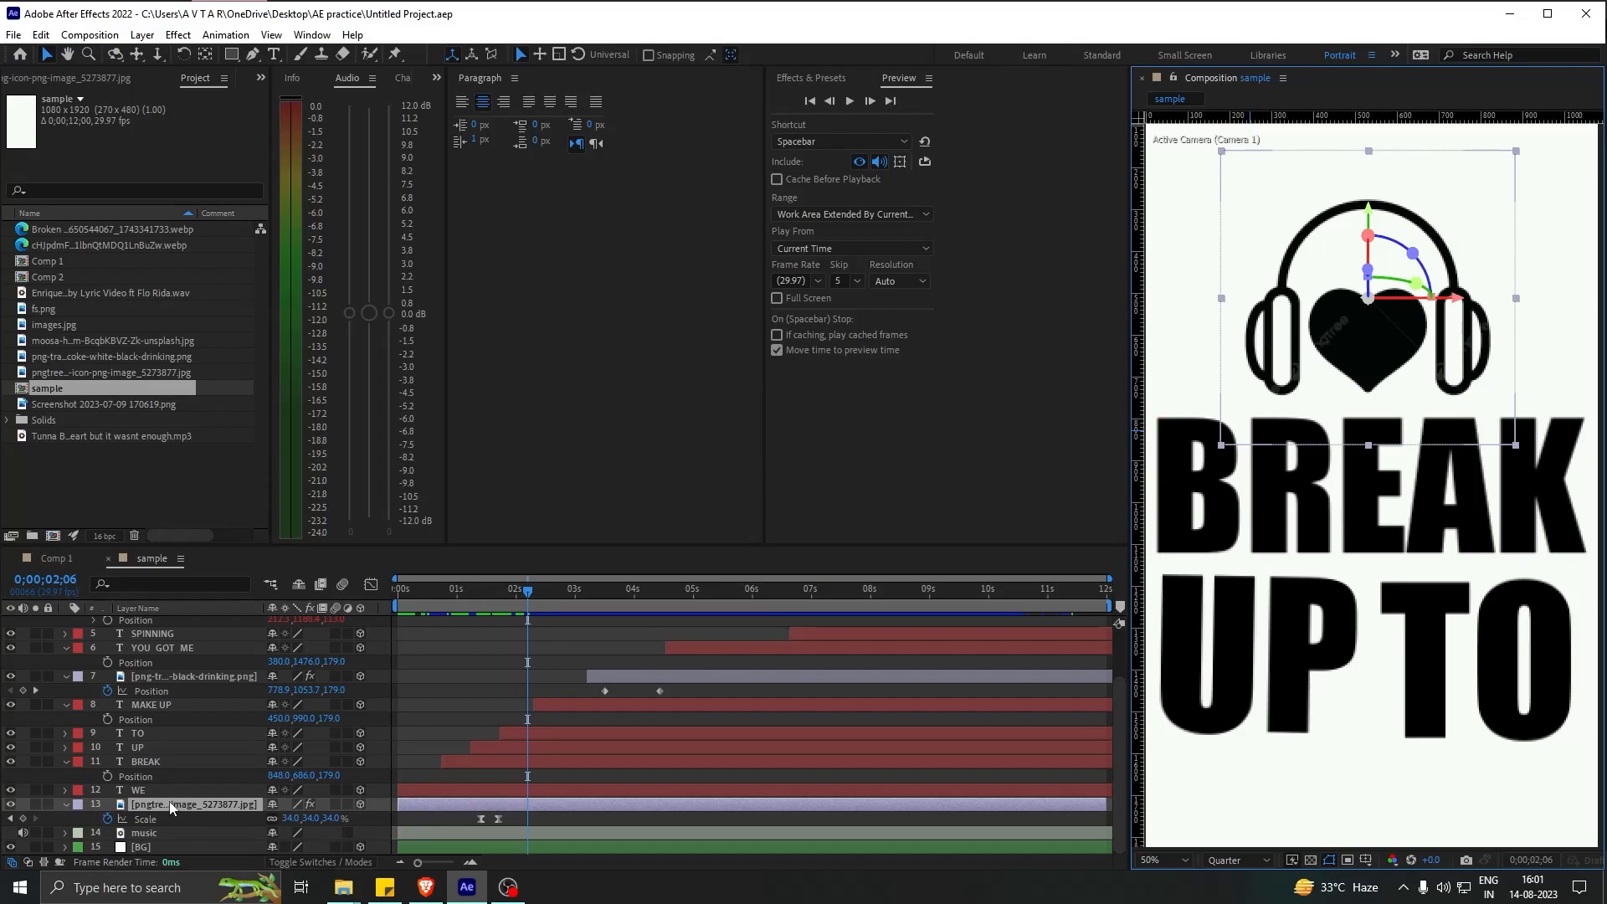
{"action": "key", "text": "Delete"}
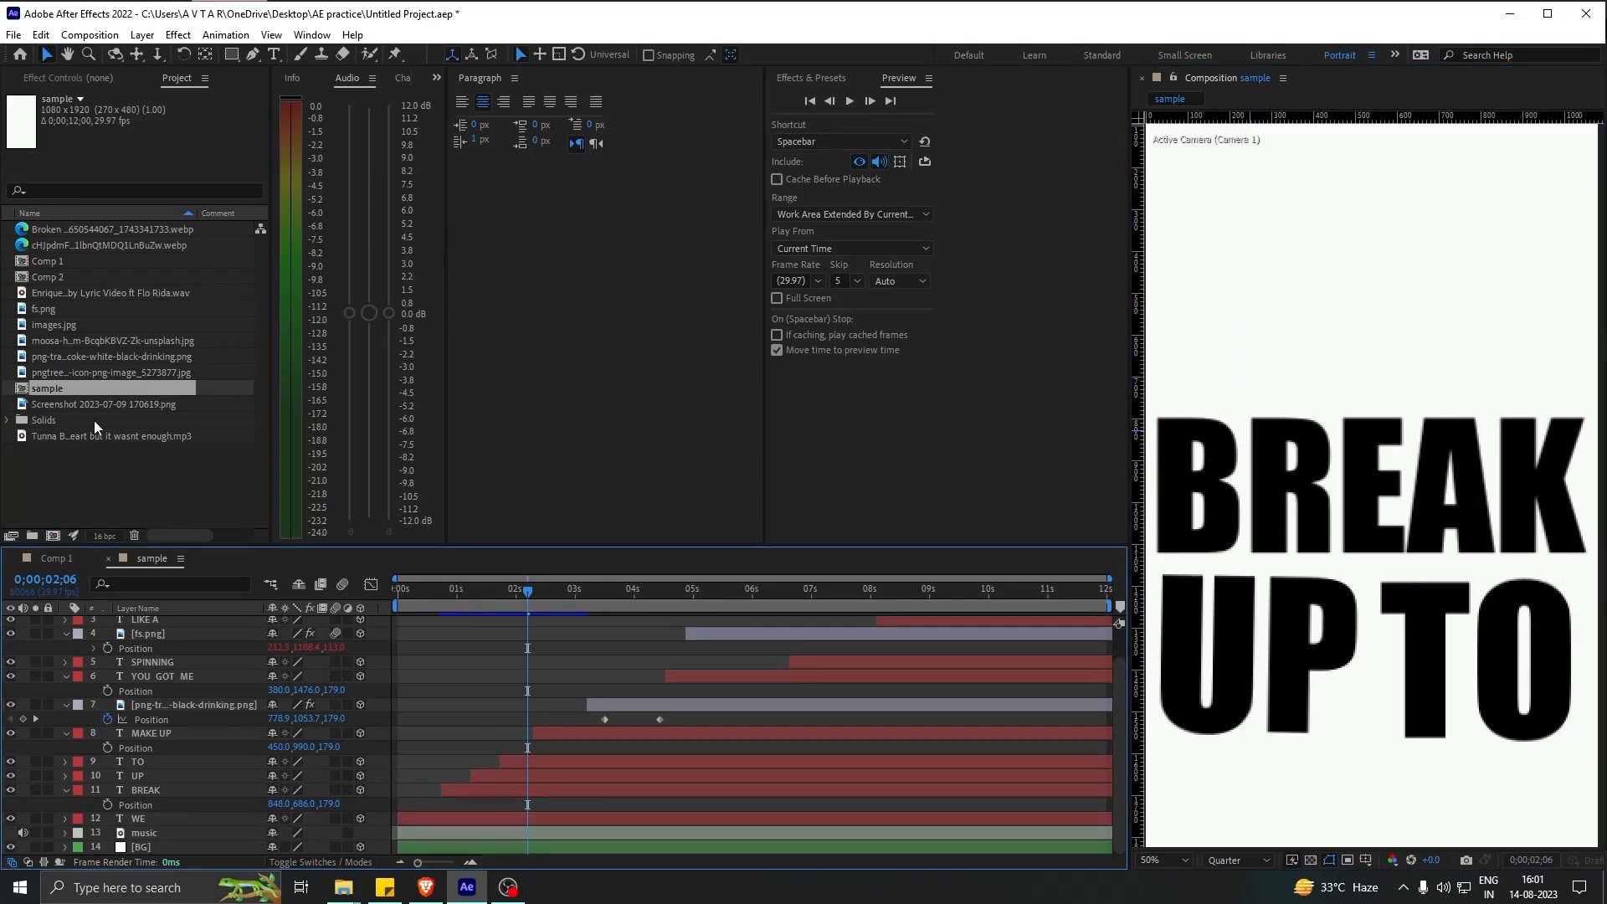
{"action": "left_click", "coordinate": [86, 452]}
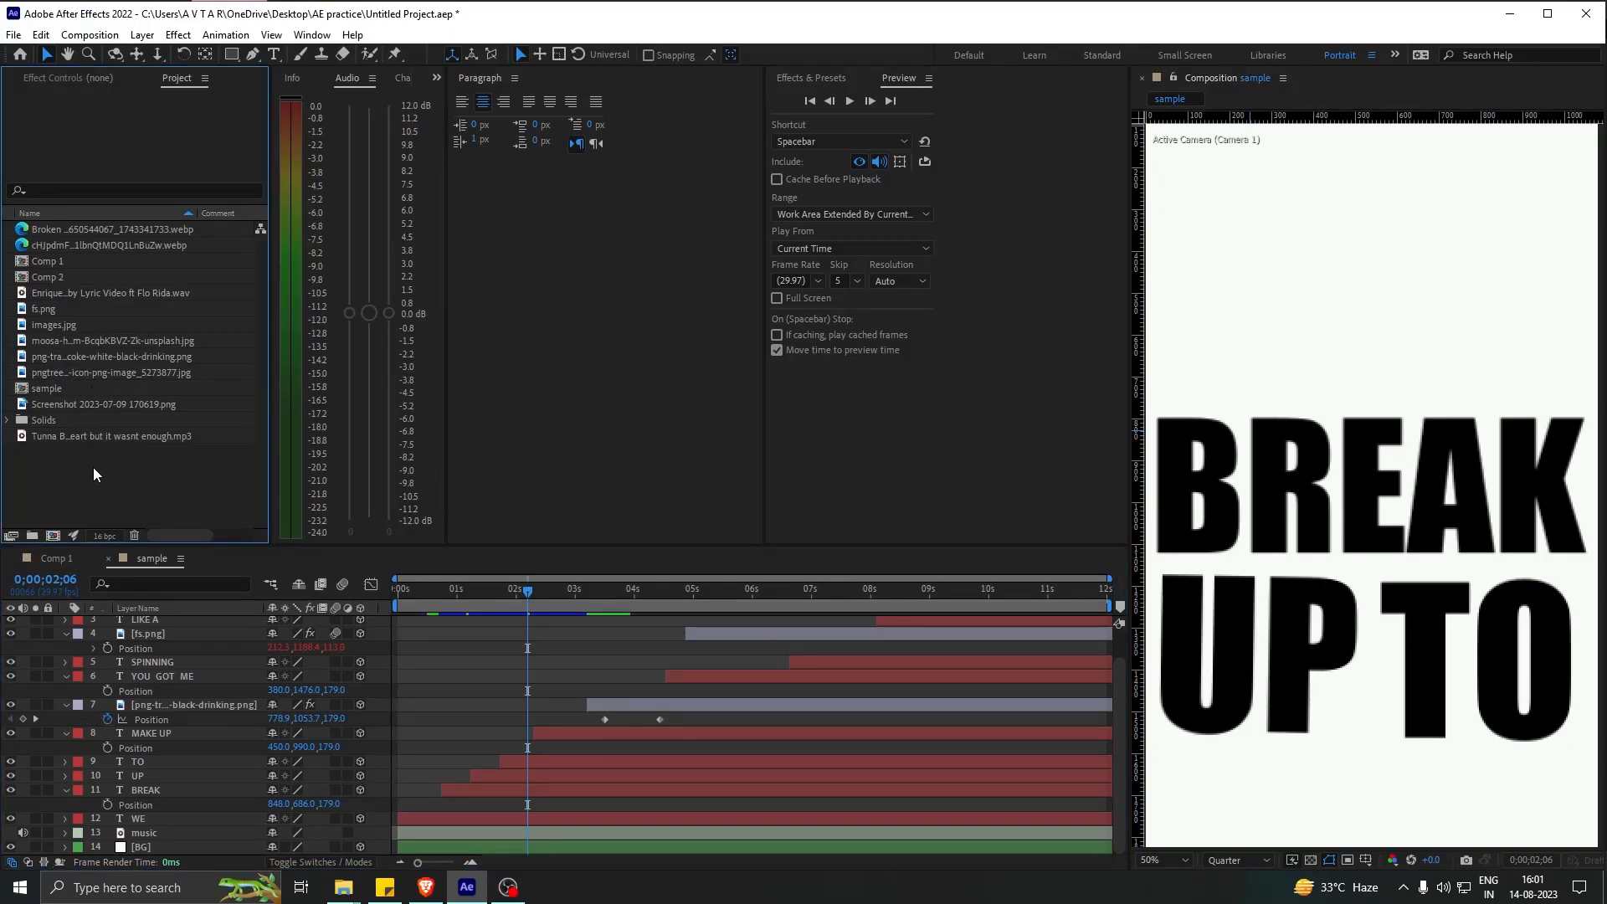
{"action": "double_click", "coordinate": [119, 479]}
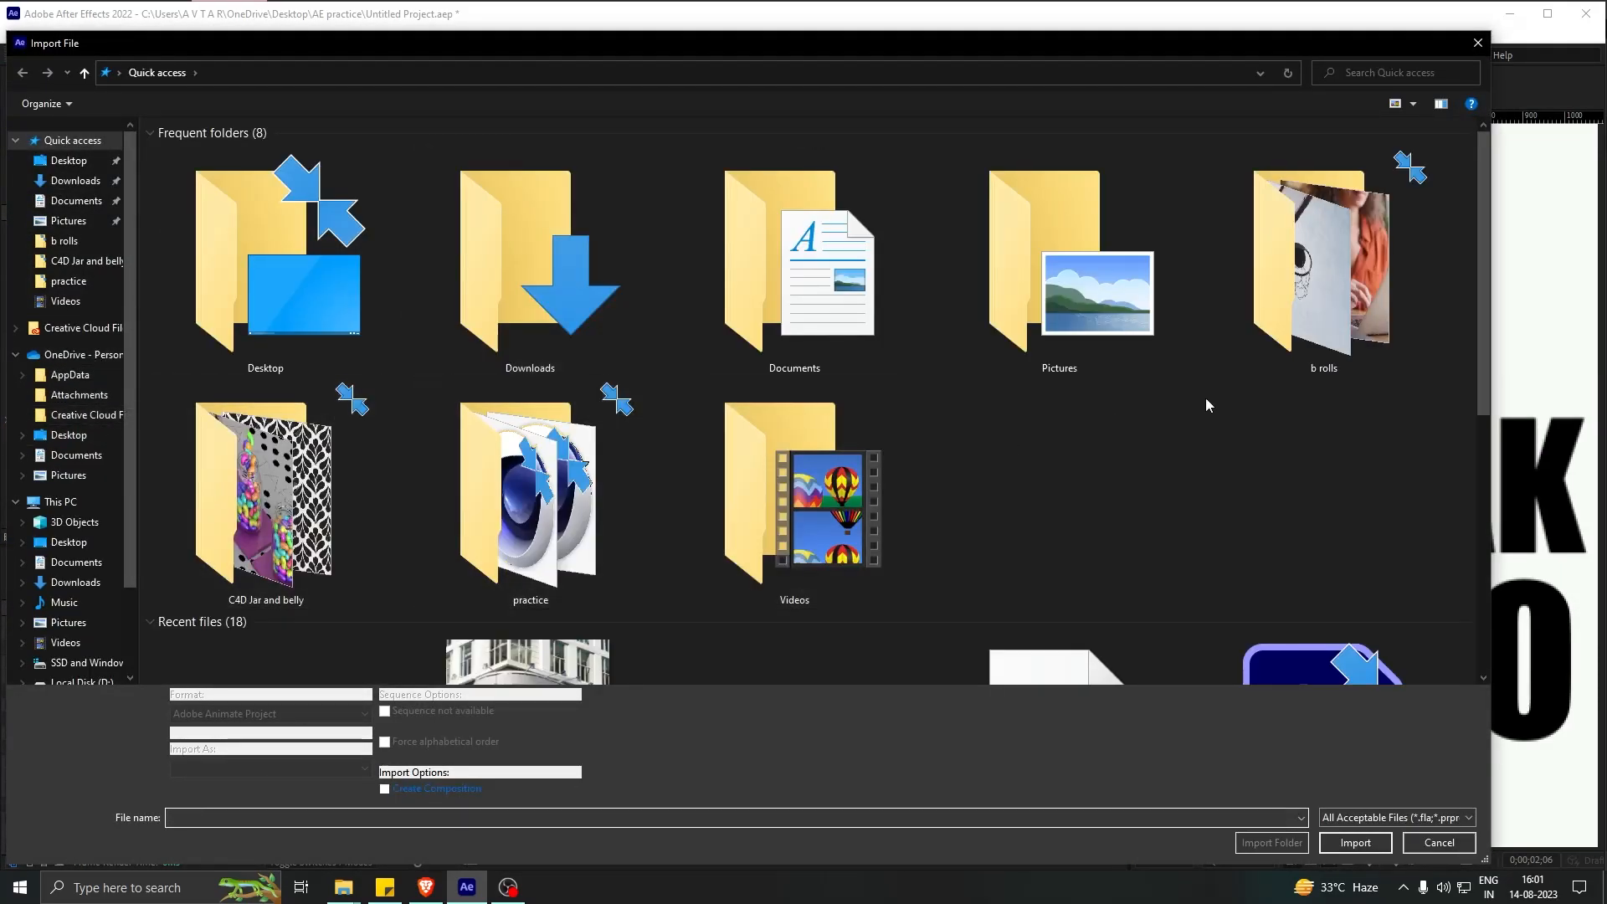
{"action": "left_click", "coordinate": [1477, 43]}
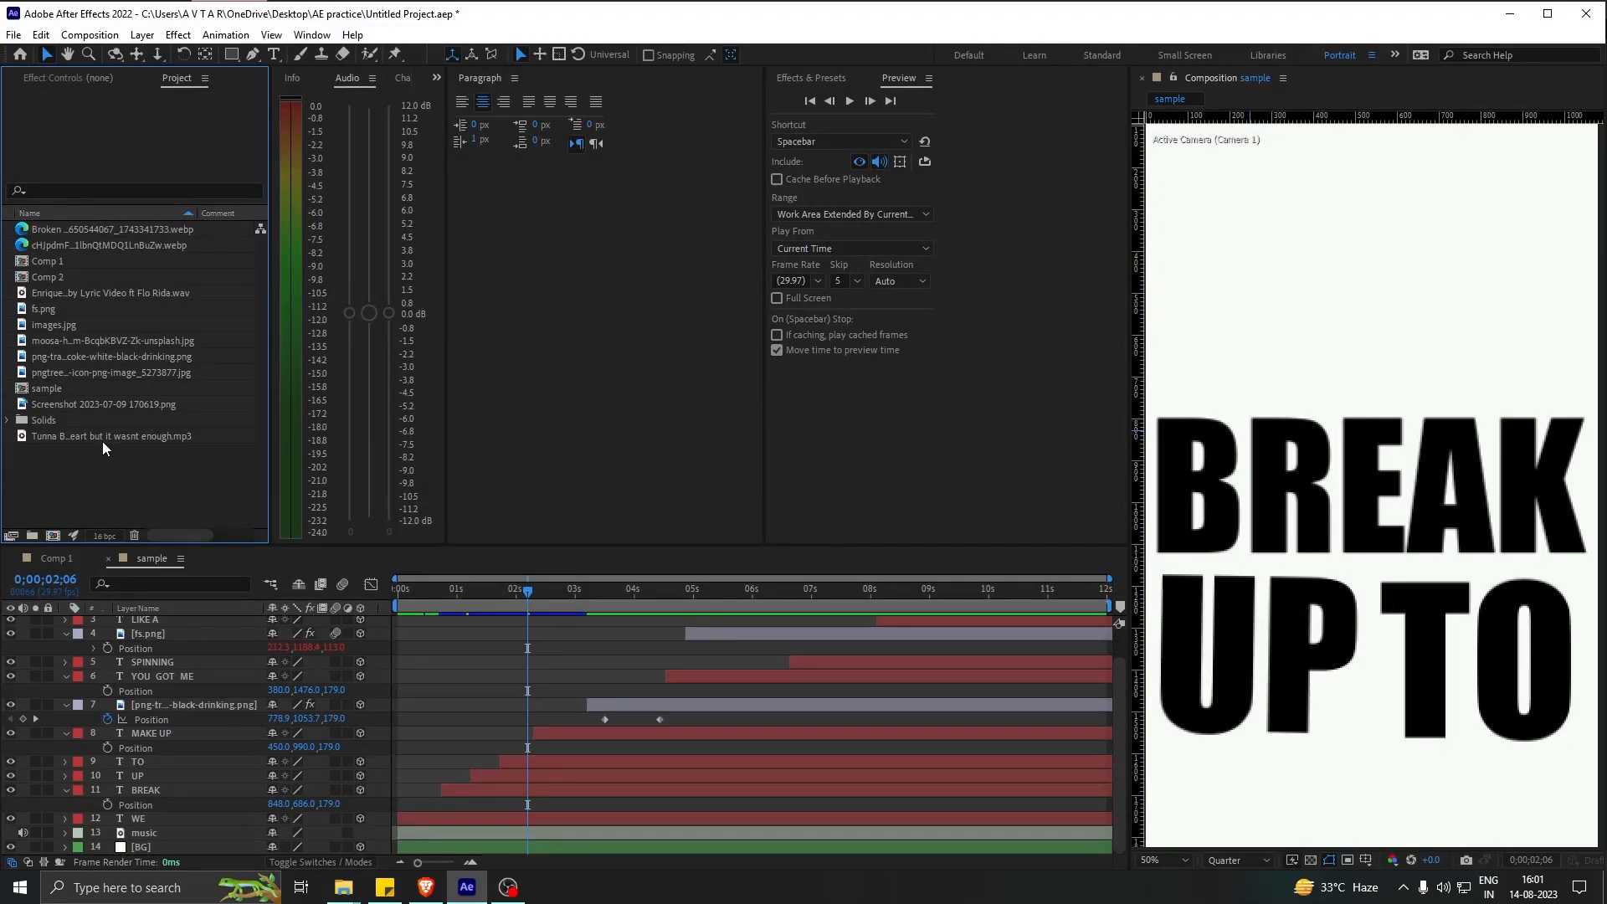
Add the headphones heart JPG to the sample composition directly above the WE layer and move it up above the word BREAK
{"action": "left_click", "coordinate": [80, 375]}
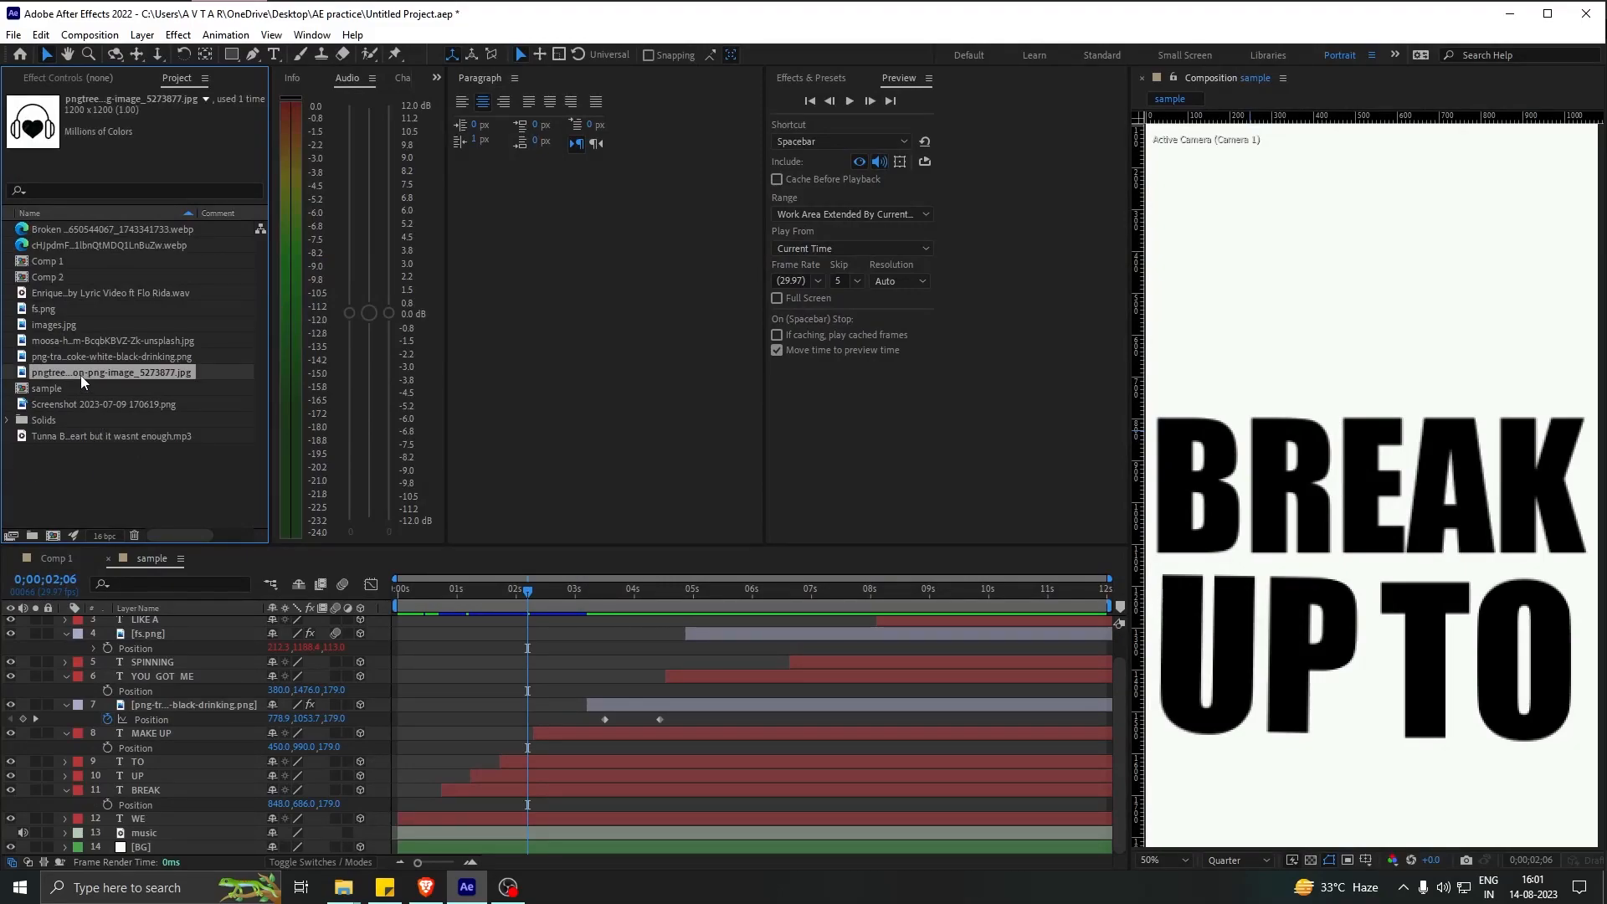
{"action": "left_click_drag", "start_coordinate": [172, 375], "coordinate": [184, 808]}
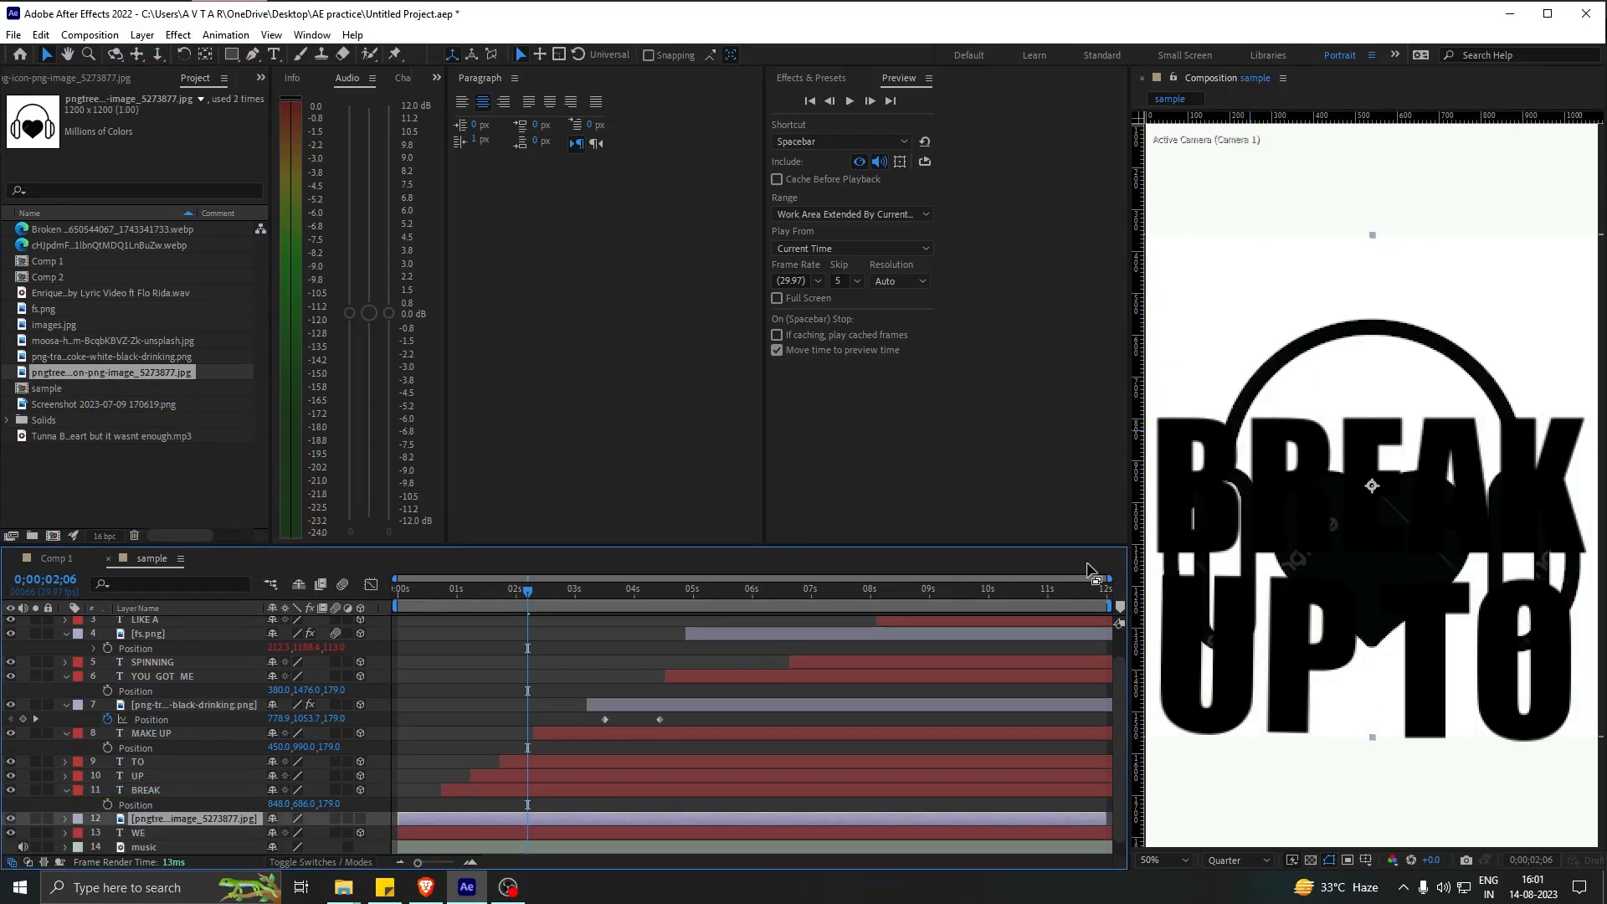
{"action": "left_click_drag", "start_coordinate": [1394, 401], "coordinate": [1385, 151]}
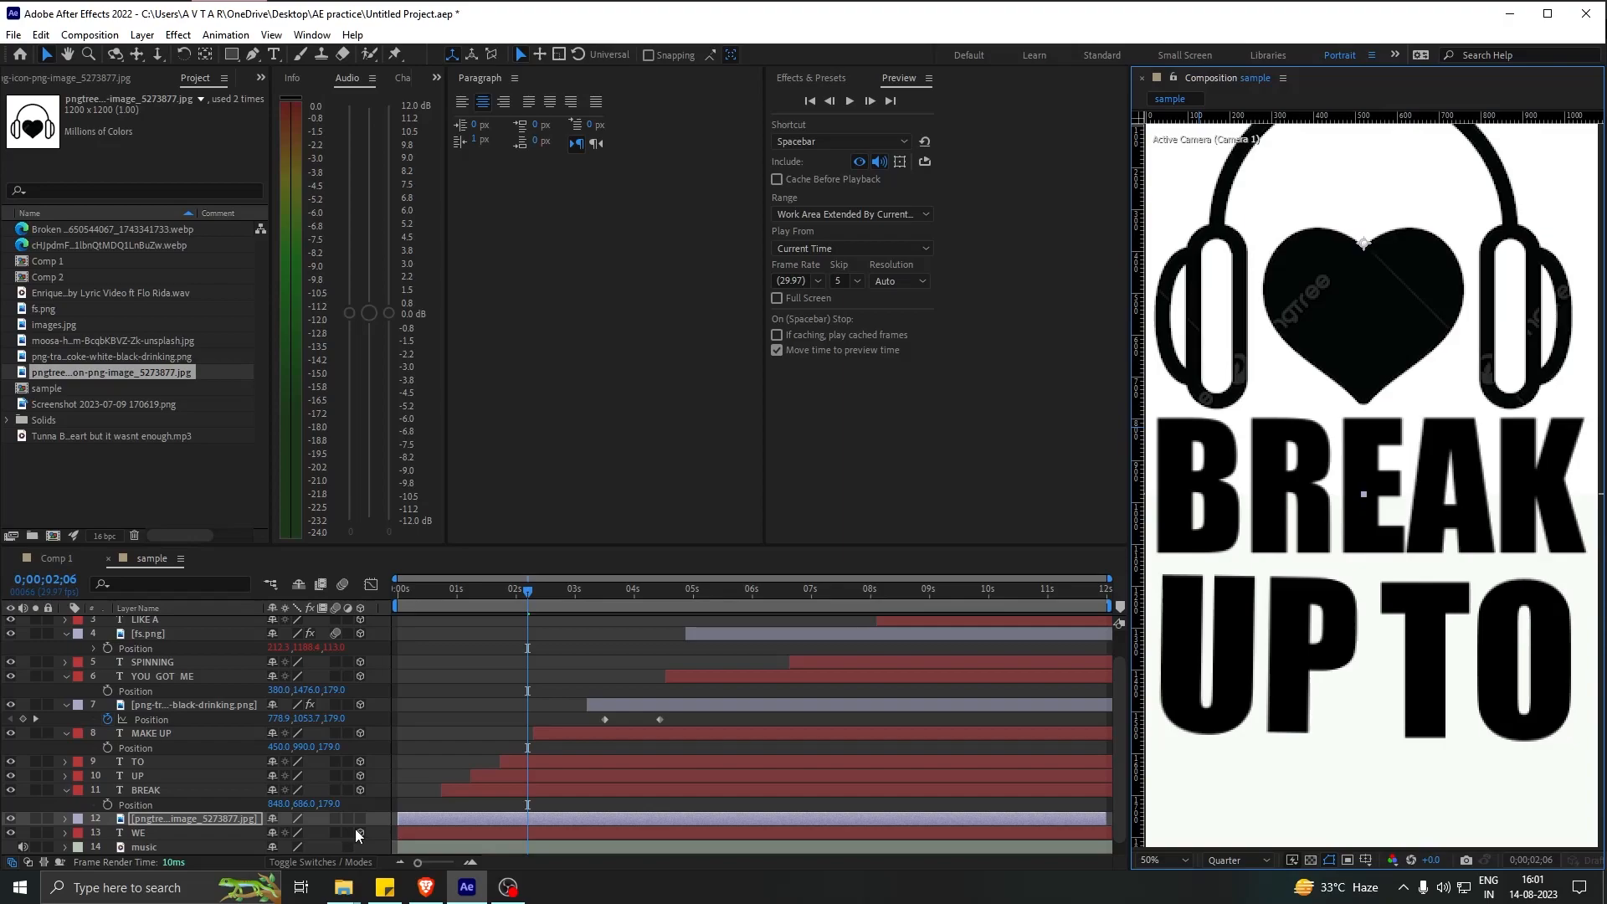
Make the headphones image a 3D layer and hide it, with the current time at 0;00;02;02
{"action": "left_click", "coordinate": [360, 819]}
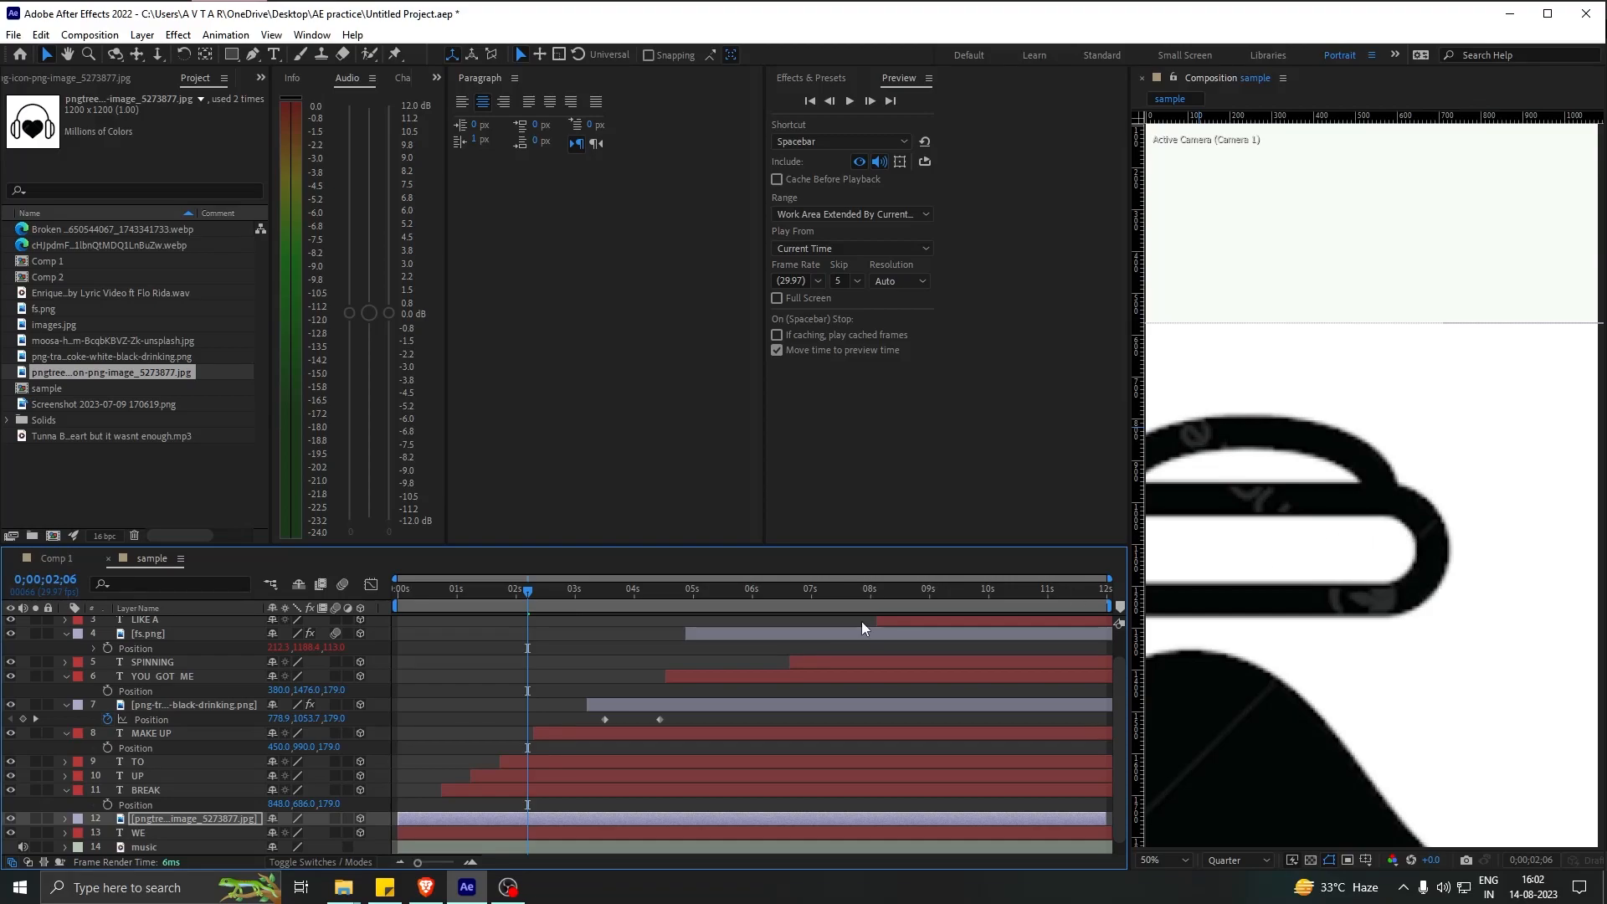
{"action": "left_click", "coordinate": [10, 819]}
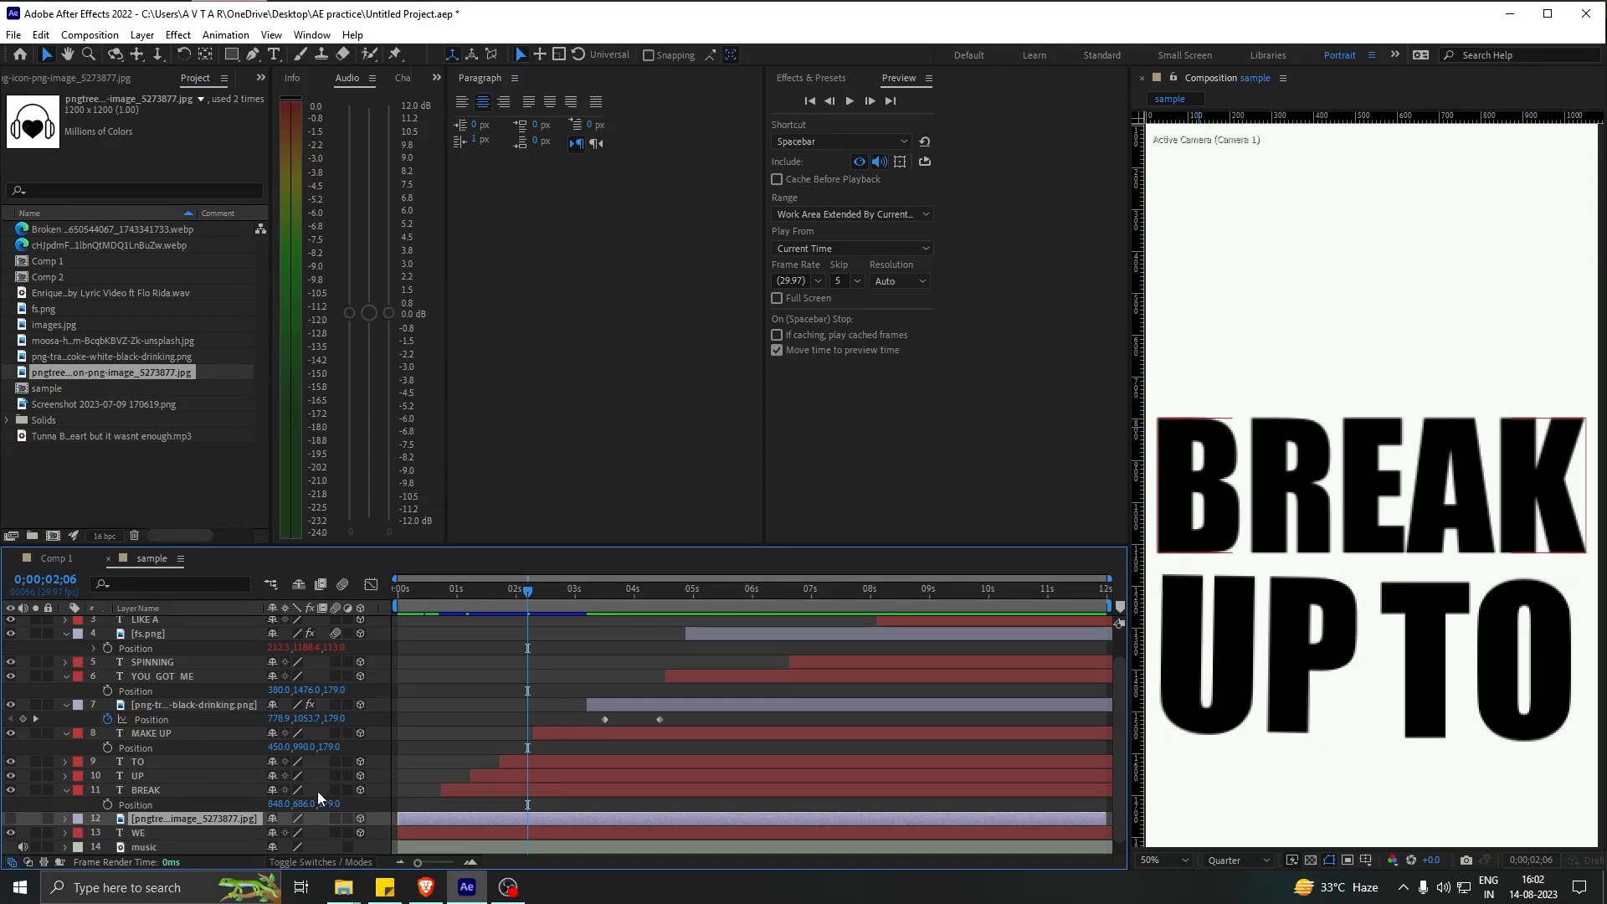
{"action": "mouse_move", "coordinate": [534, 591]}
{"action": "left_mouse_down"}
{"action": "mouse_move", "coordinate": [633, 594]}
{"action": "mouse_move", "coordinate": [480, 606]}
{"action": "mouse_move", "coordinate": [524, 608]}
{"action": "left_mouse_up"}
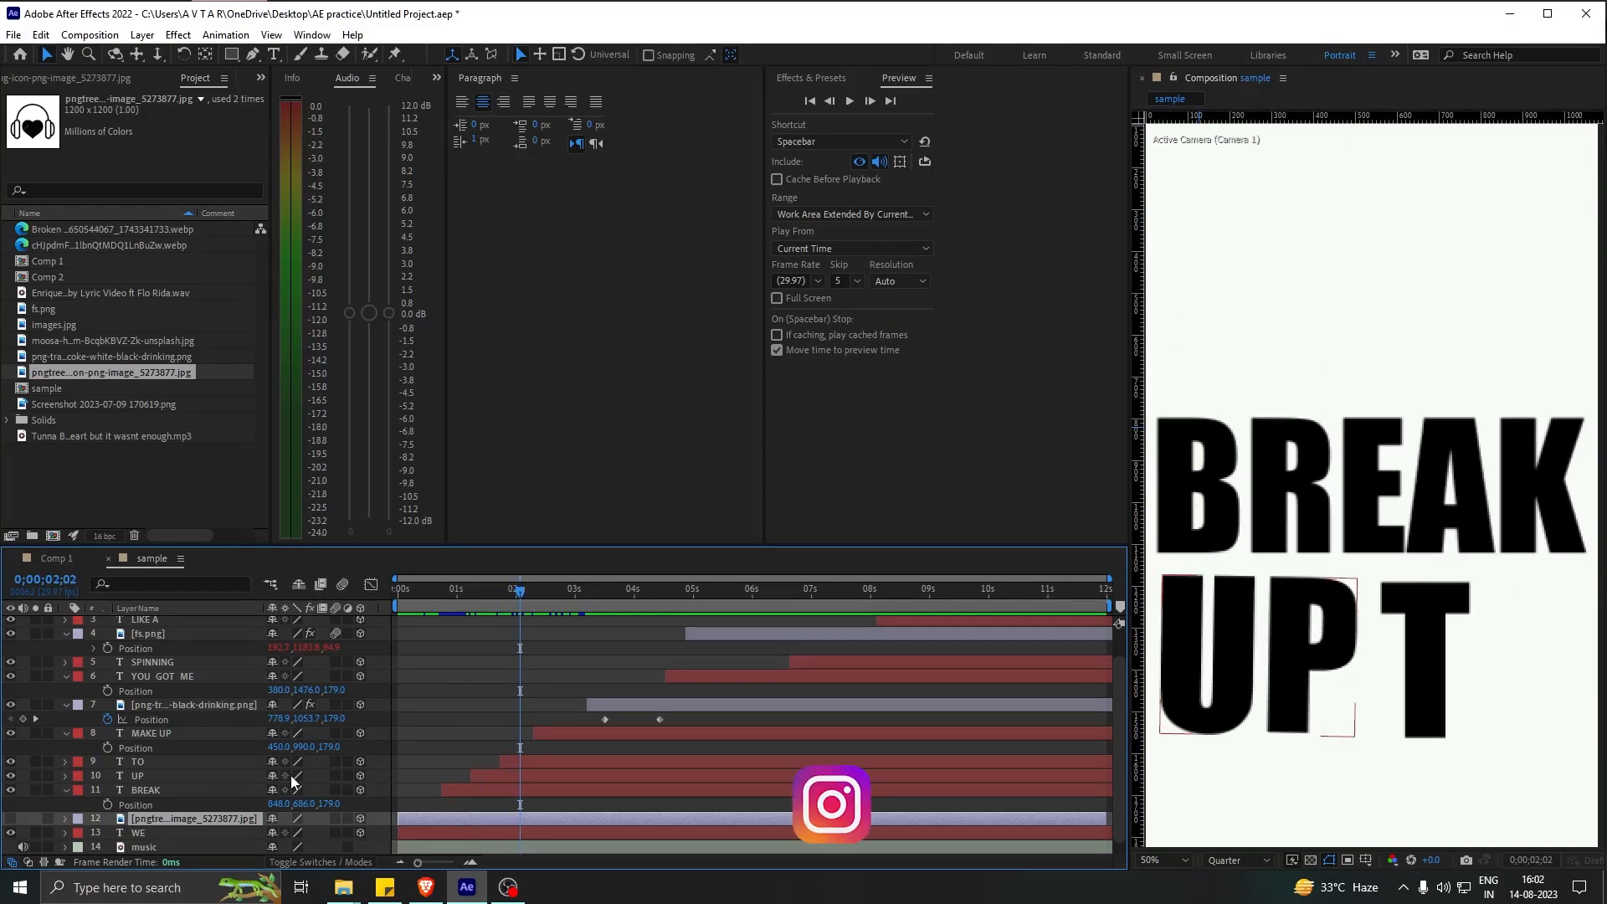
Show the headphones image layer again and paste the BREAK text layer's Position onto it
{"action": "left_click", "coordinate": [1299, 487]}
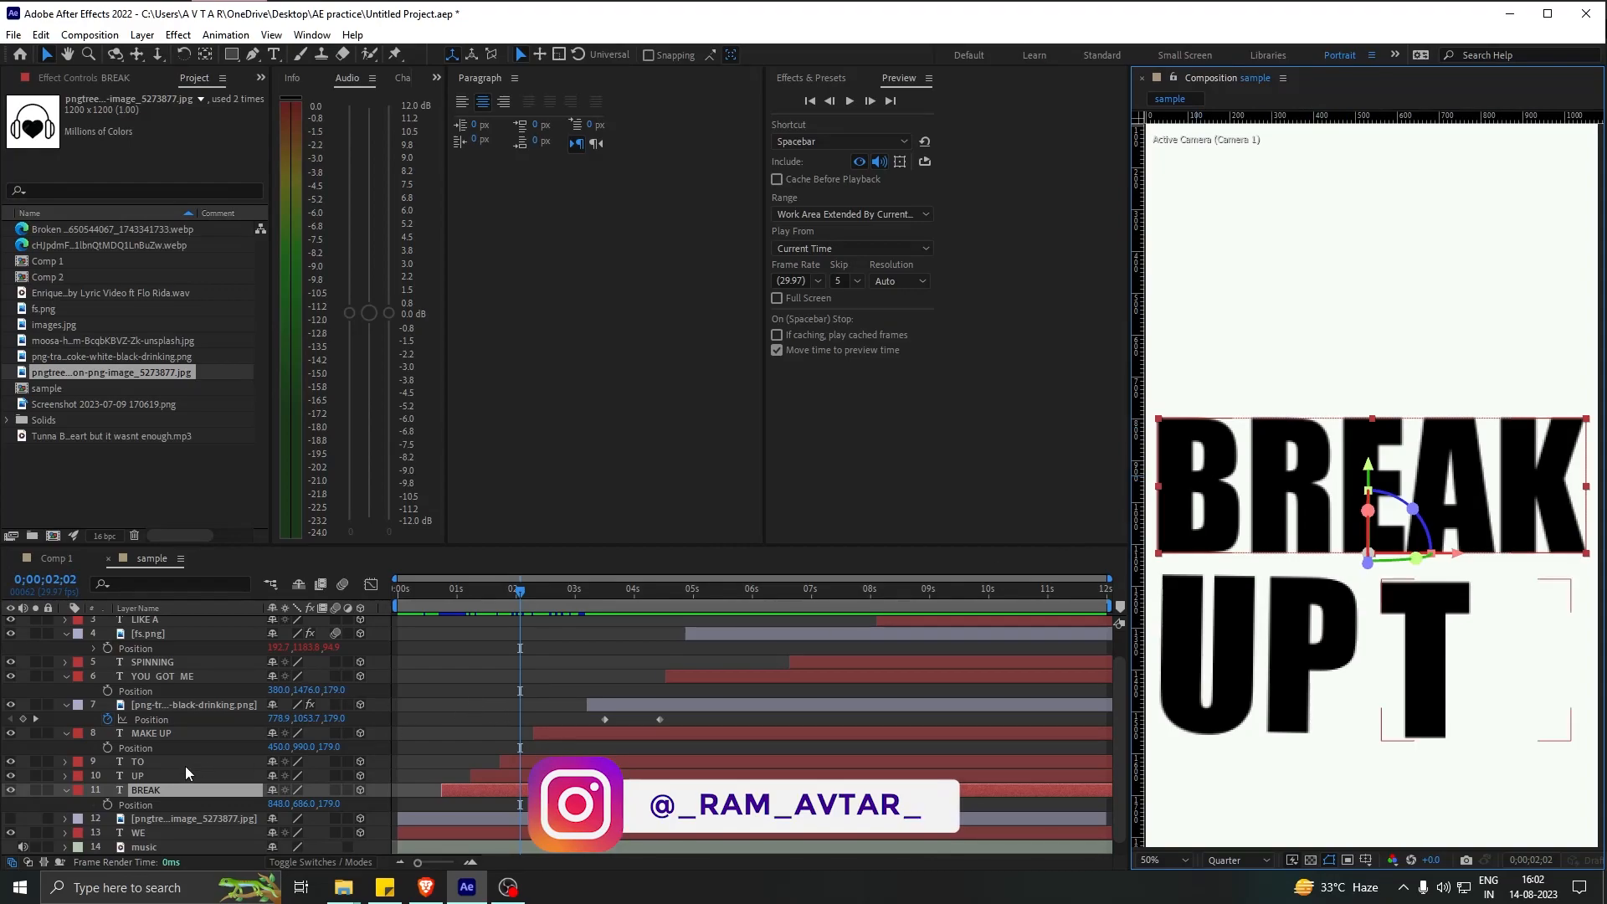
{"action": "left_click", "coordinate": [148, 795]}
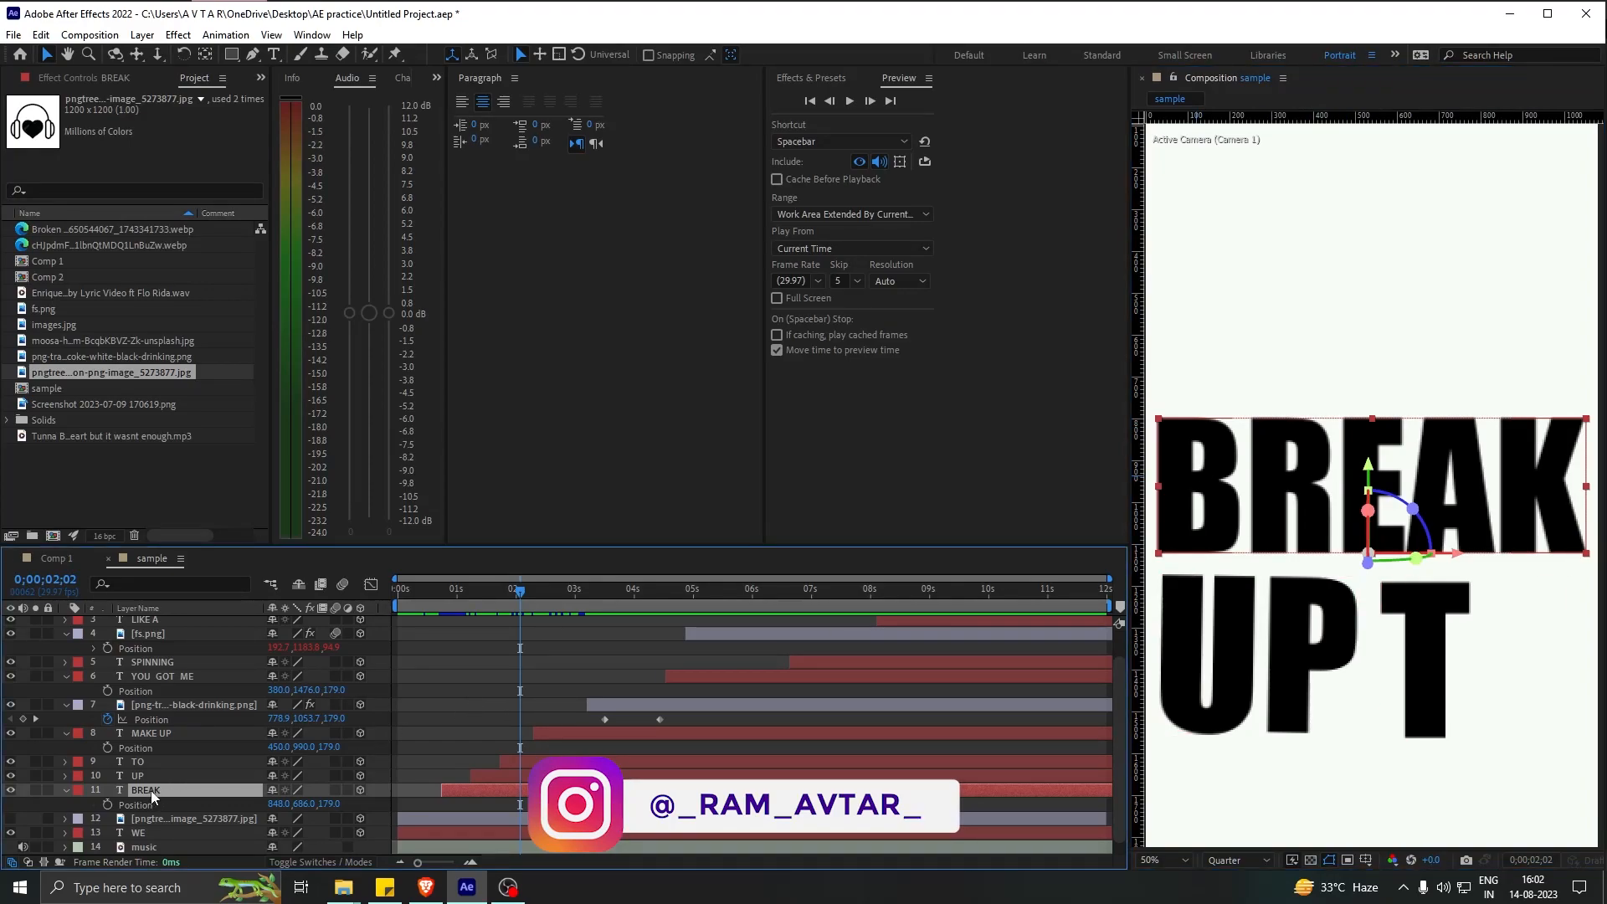
{"action": "key", "text": "p"}
{"action": "key", "text": "p"}
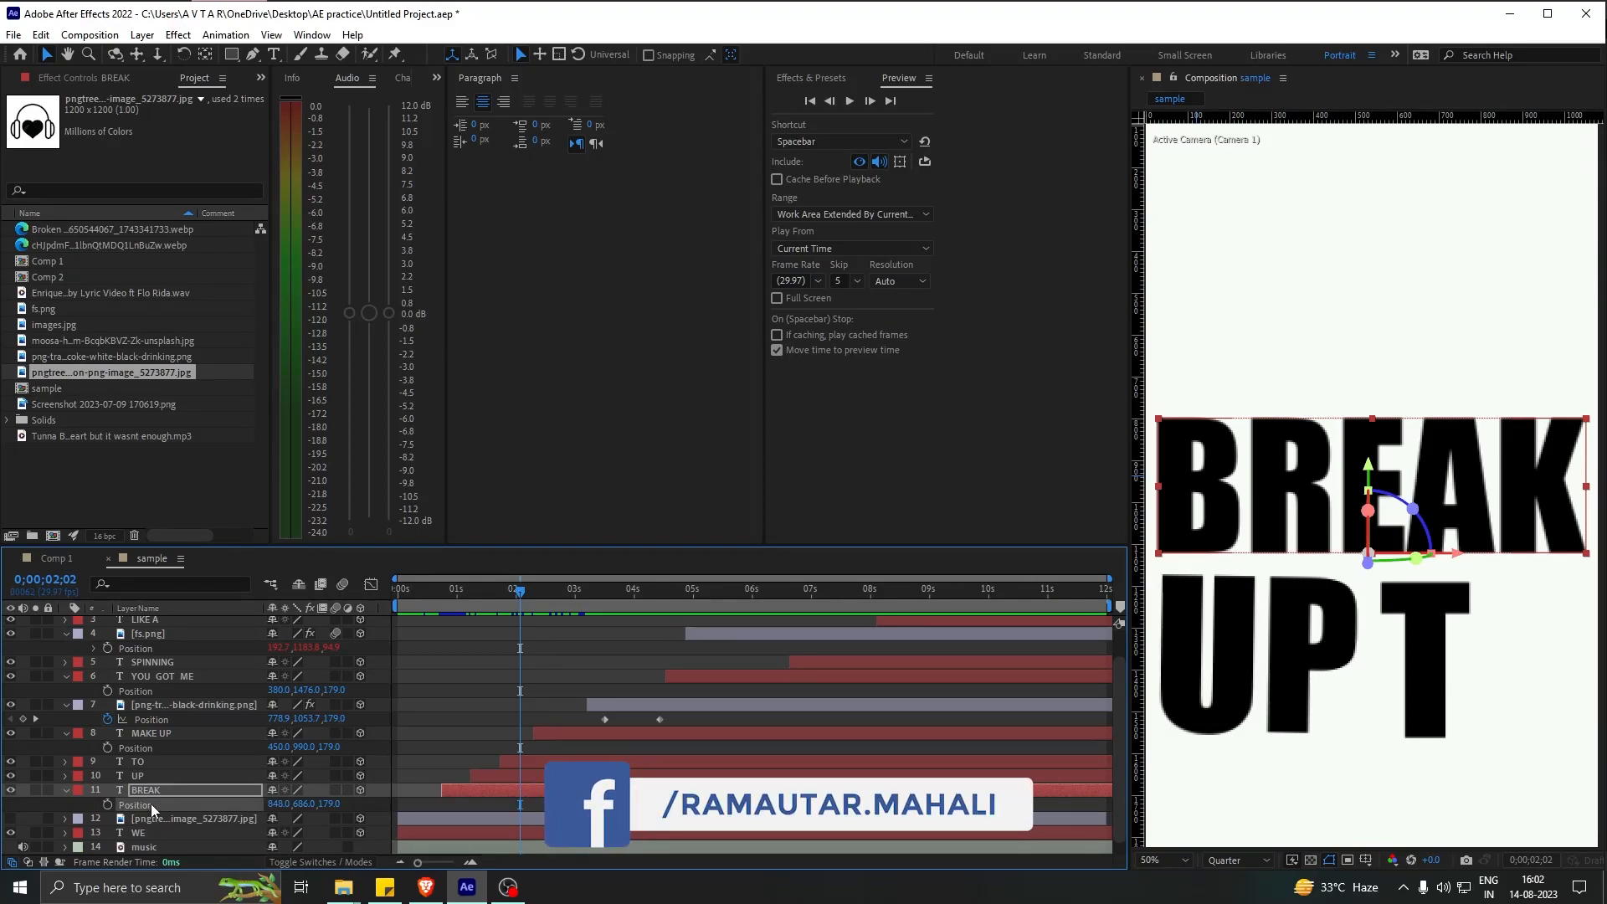
{"action": "key", "text": "Return"}
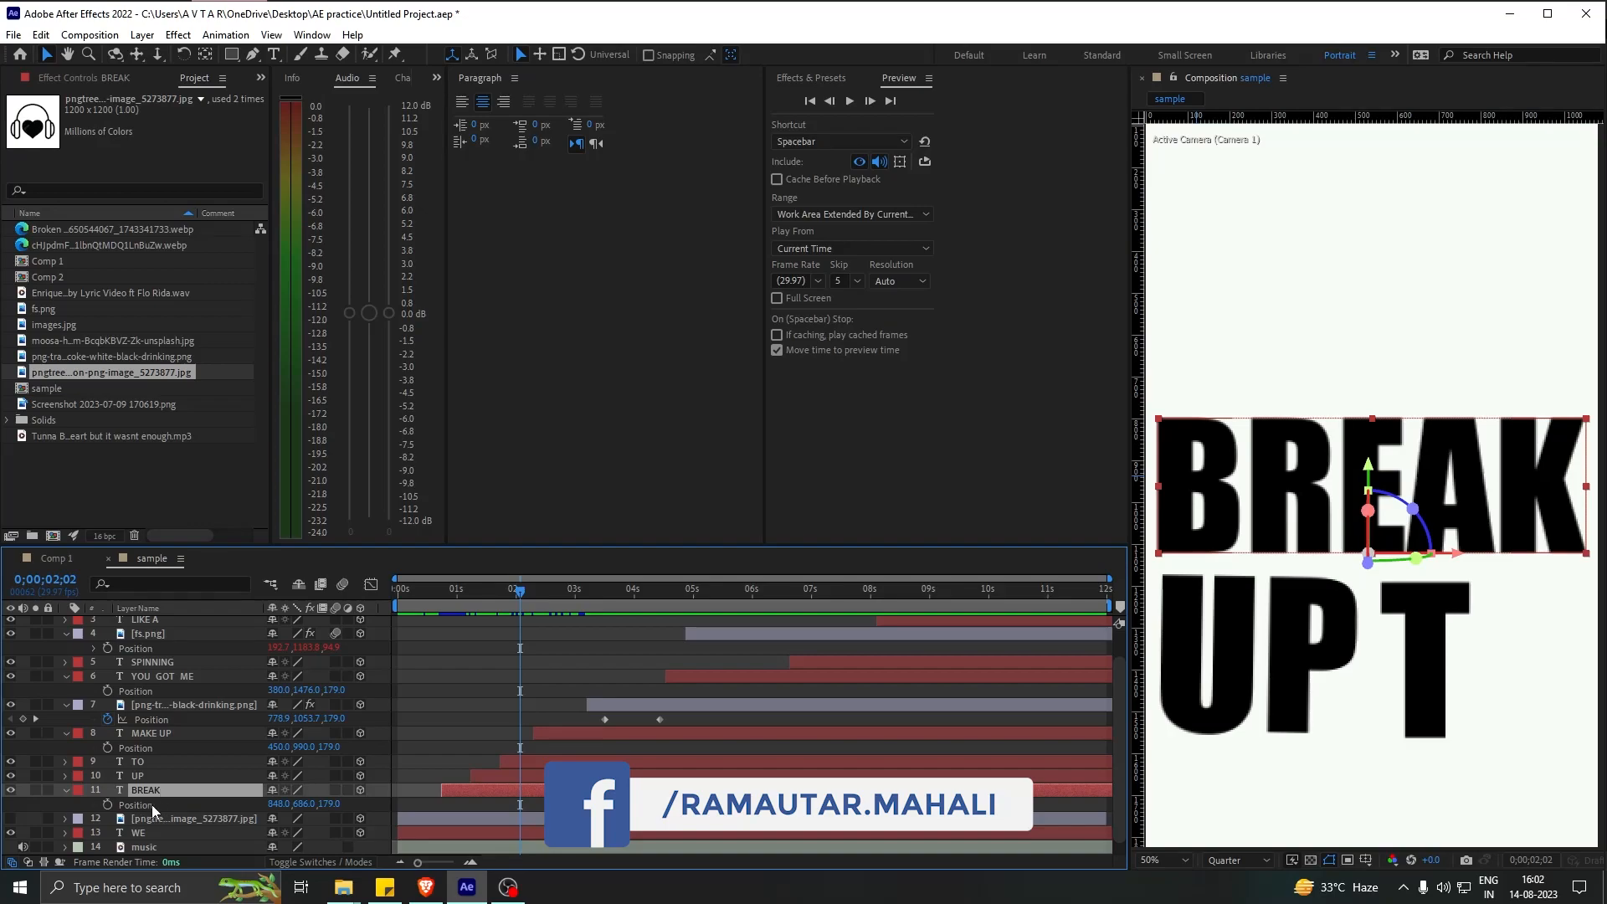
{"action": "left_click", "coordinate": [152, 820]}
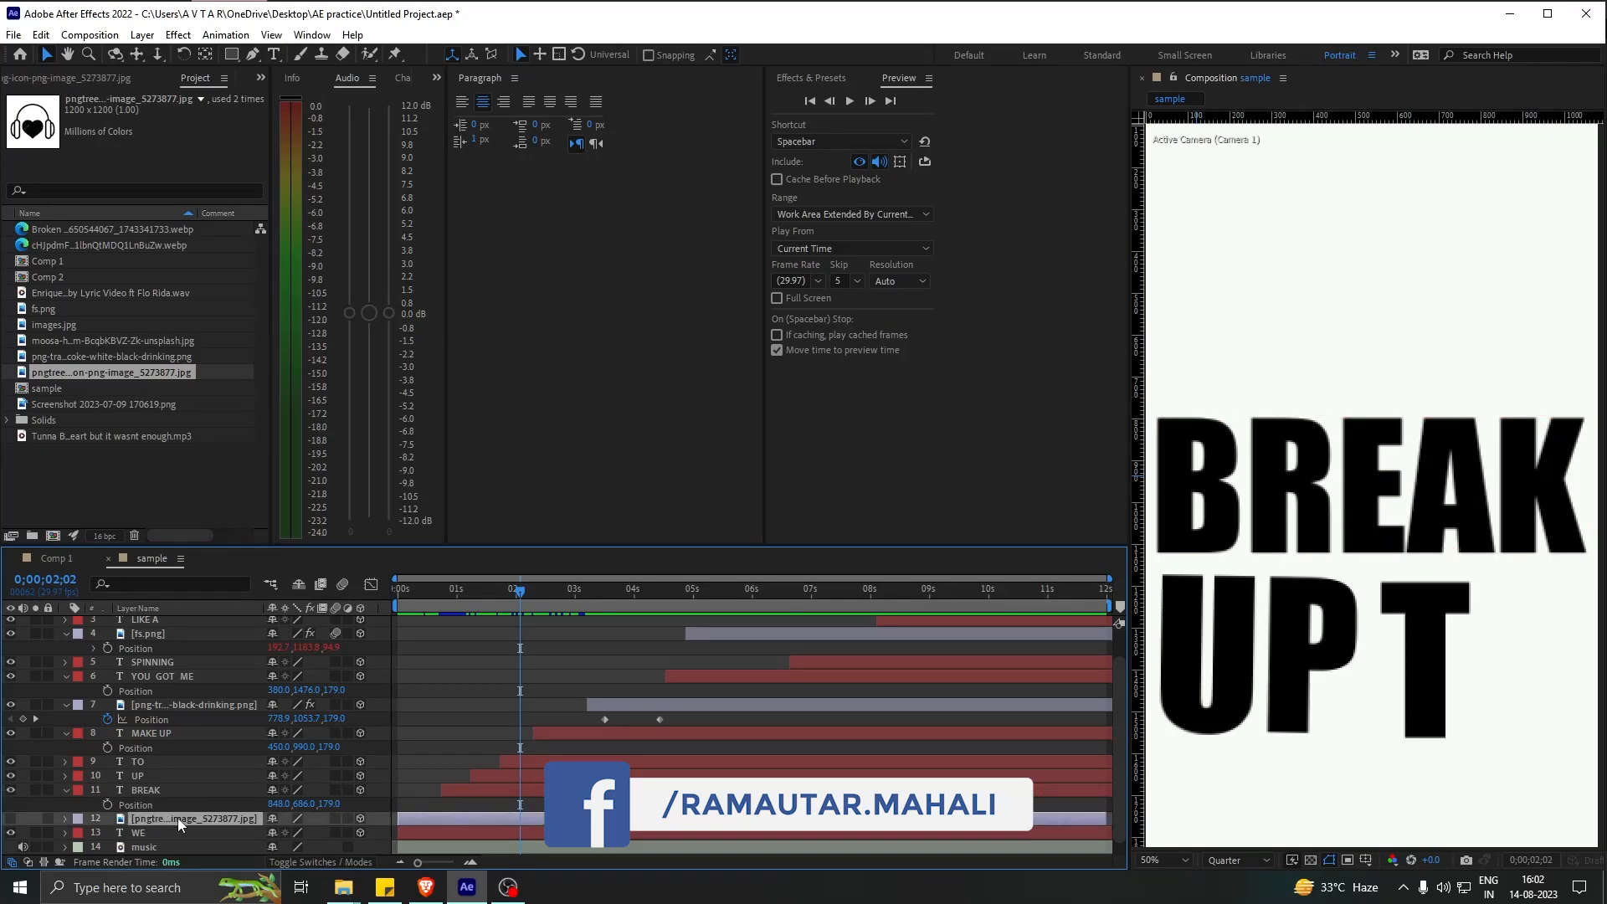
{"action": "left_click", "coordinate": [11, 819]}
{"action": "key", "text": "ctrl+v"}
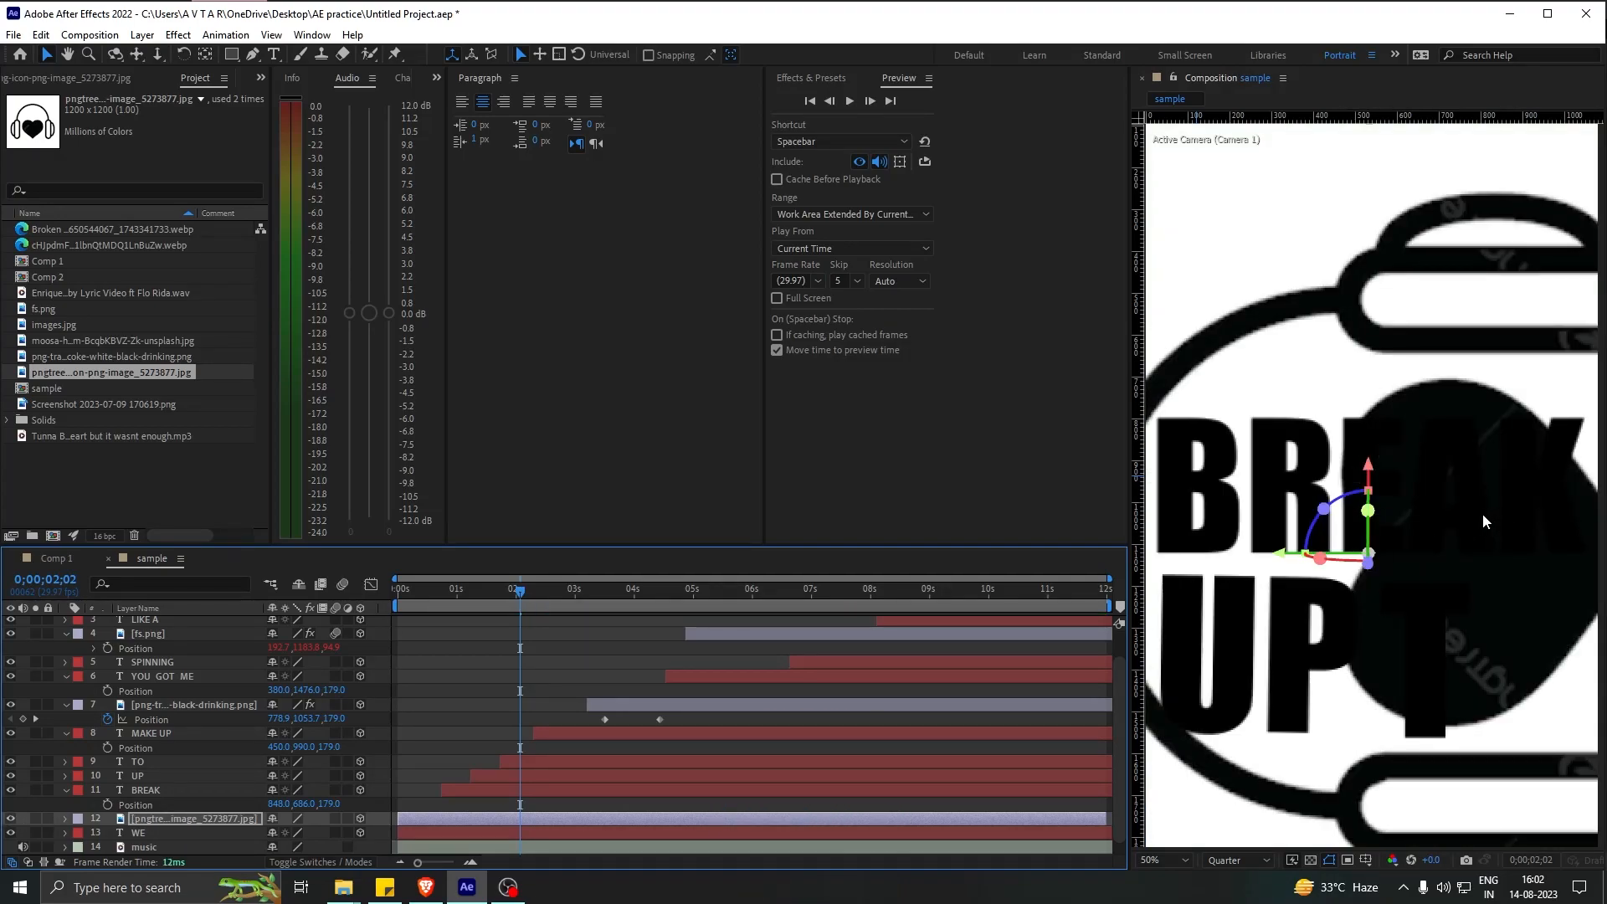
Rotate the headphones image layer upright to line up with the BREAK UP text and scale it down to 23%
{"action": "key", "text": "comma"}
{"action": "key", "text": "comma"}
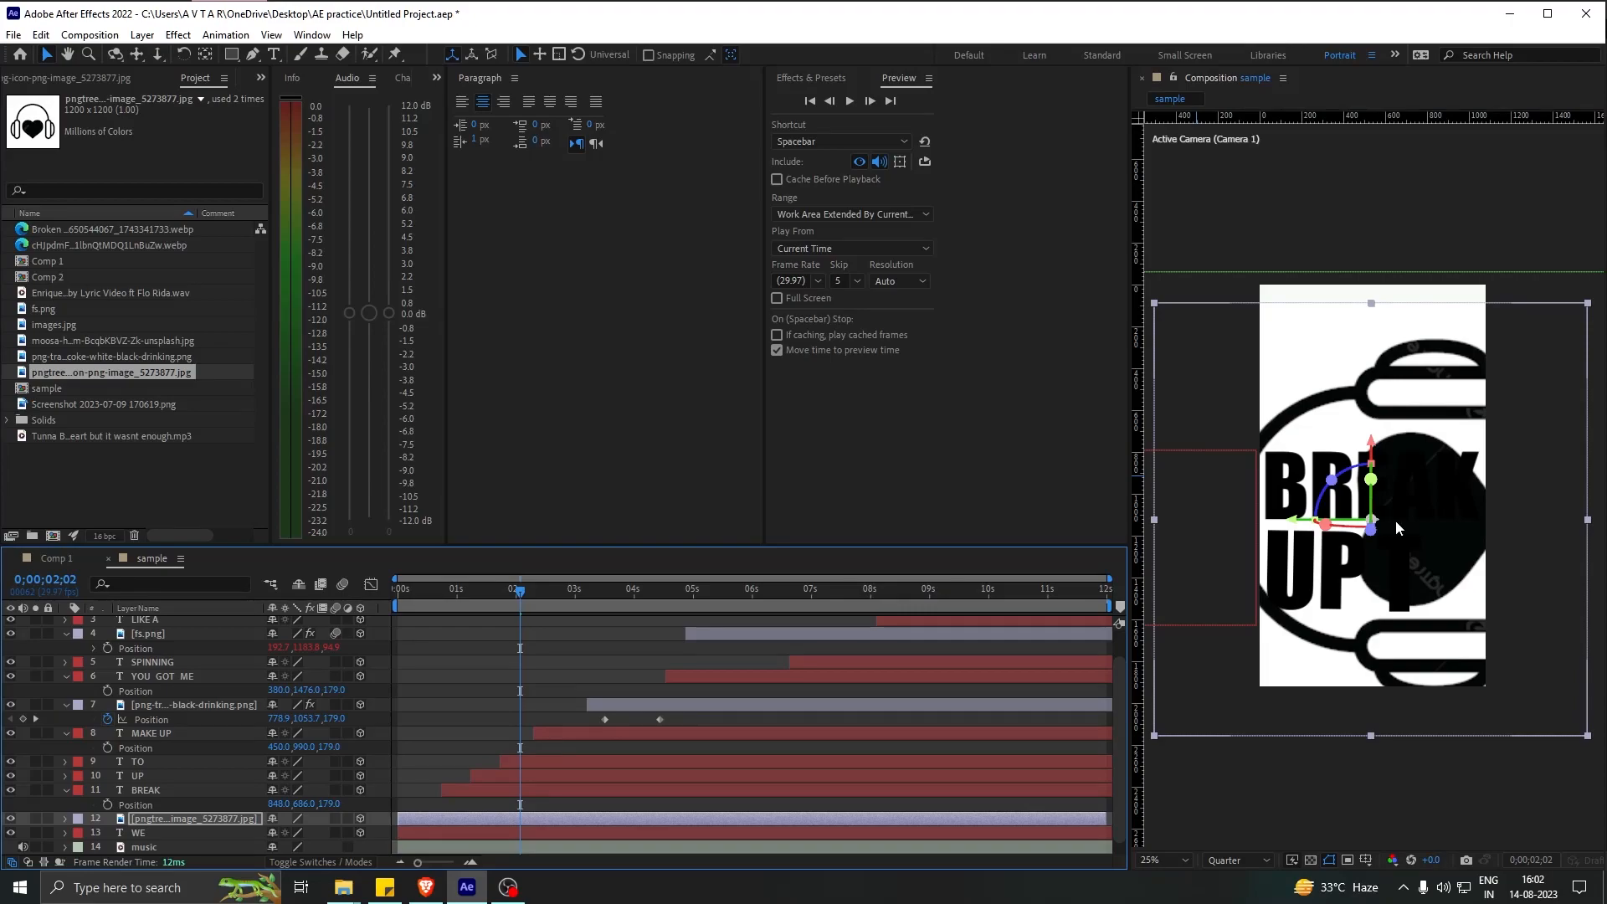
{"action": "key", "text": "period"}
{"action": "key", "text": "period"}
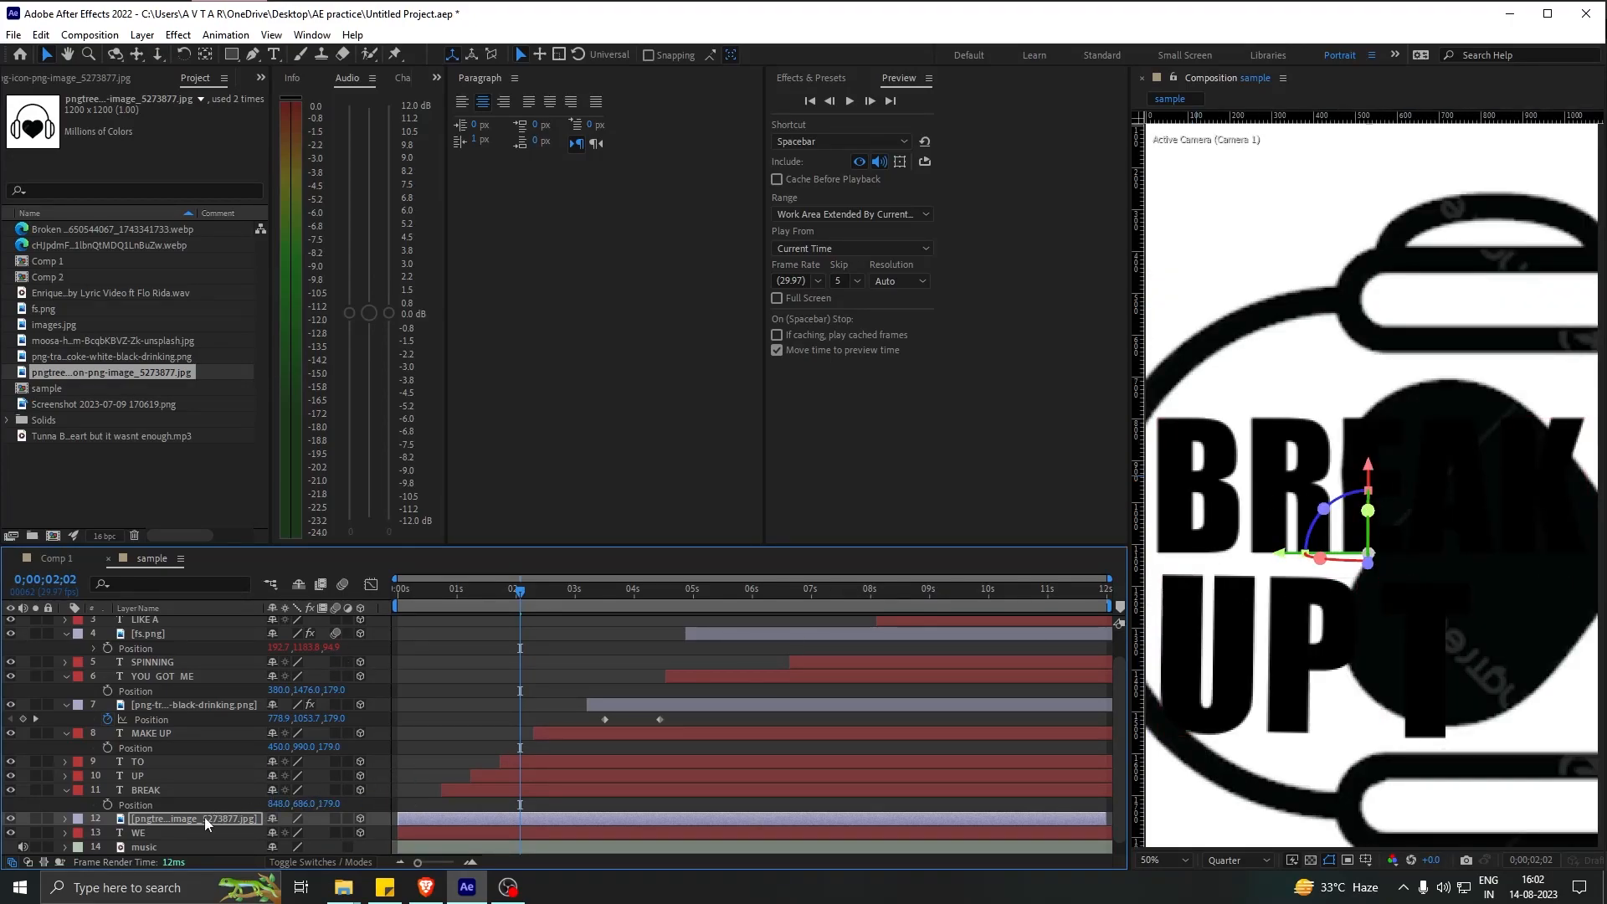
{"action": "key", "text": "r"}
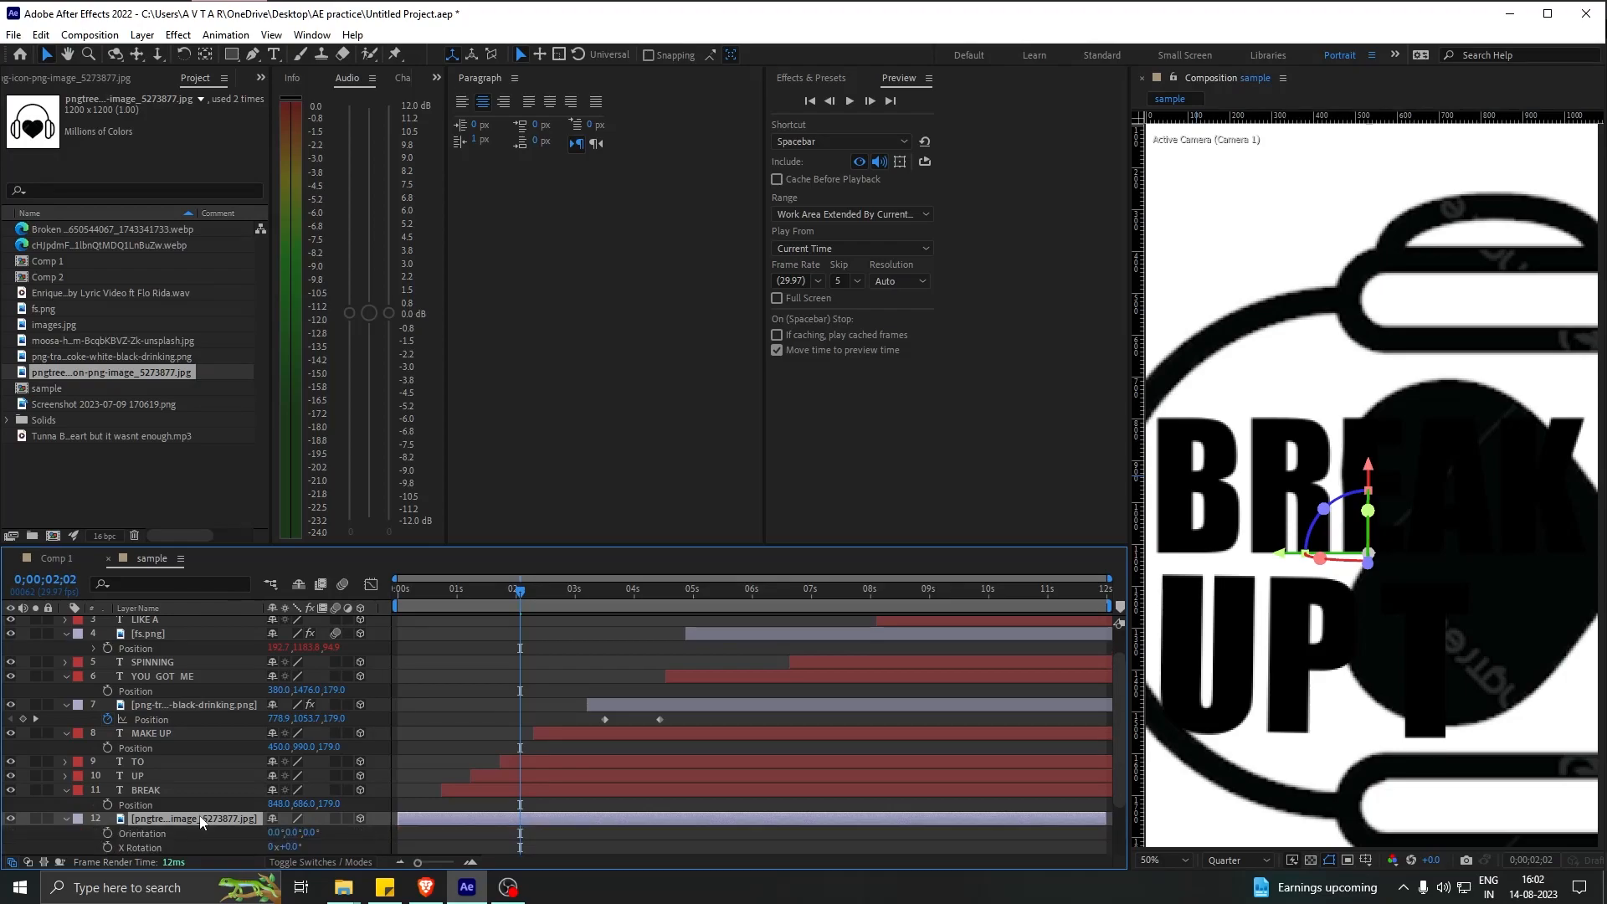
{"action": "scroll", "coordinate": [241, 833], "scroll_direction": "down", "scroll_amount": 2}
{"action": "left_click_drag", "start_coordinate": [295, 838], "coordinate": [369, 830]}
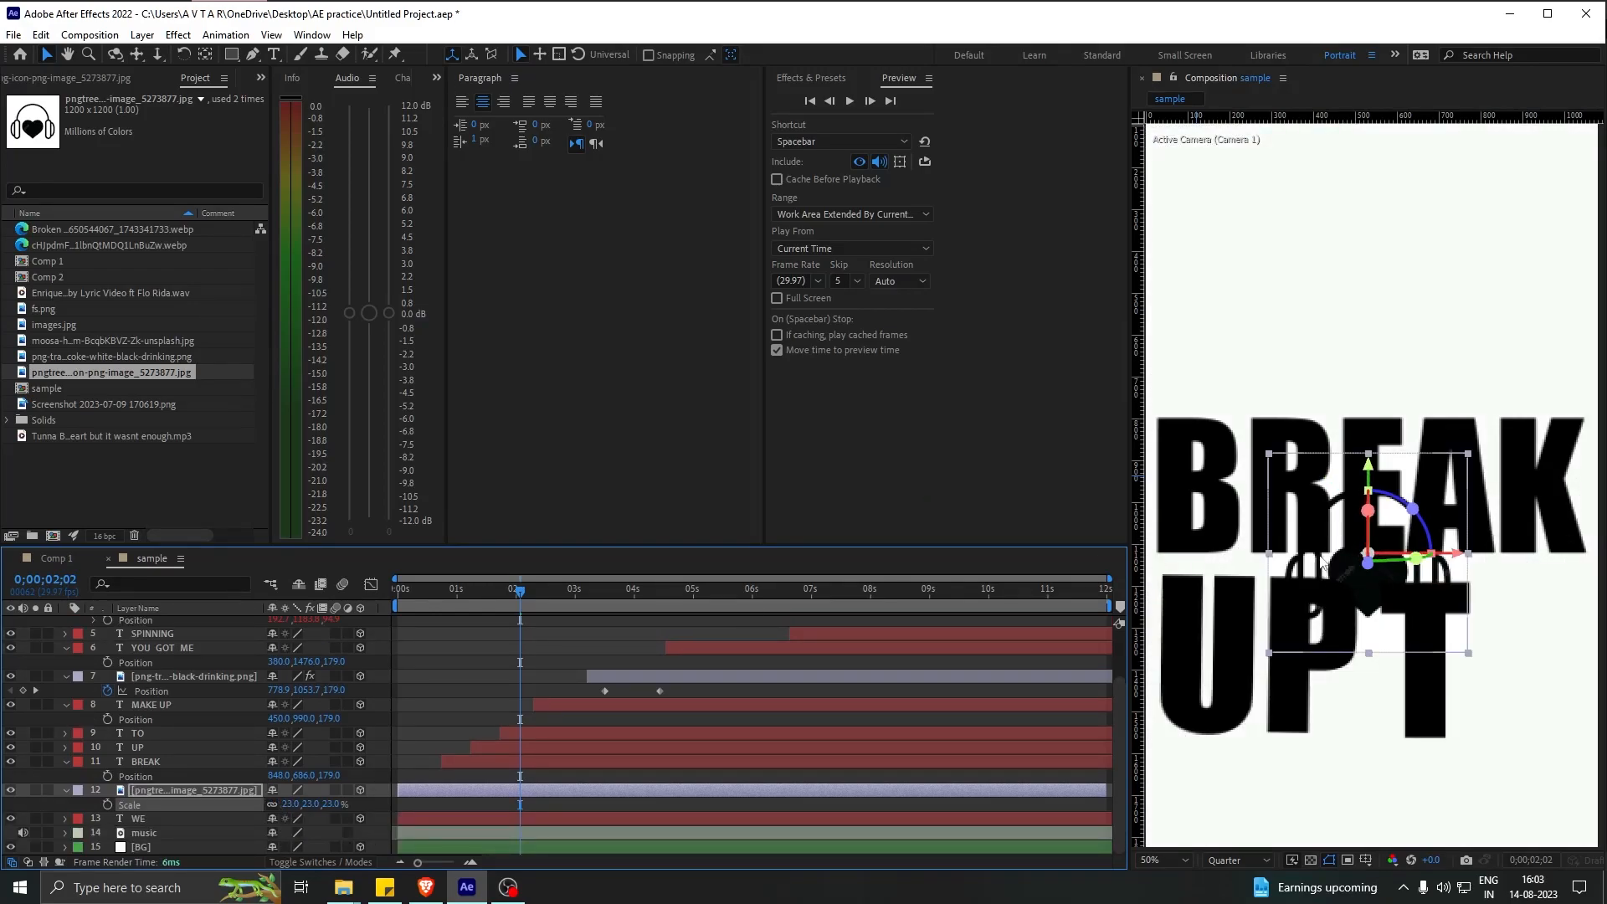
Move the headphones image above the word BREAK and scale it to 46%
{"action": "left_click_drag", "start_coordinate": [1370, 466], "coordinate": [1369, 218]}
{"action": "mouse_move", "coordinate": [332, 808]}
{"action": "left_mouse_down"}
{"action": "mouse_move", "coordinate": [362, 808]}
{"action": "mouse_move", "coordinate": [327, 808]}
{"action": "left_mouse_up"}
{"action": "left_click_drag", "start_coordinate": [1434, 425], "coordinate": [1434, 395]}
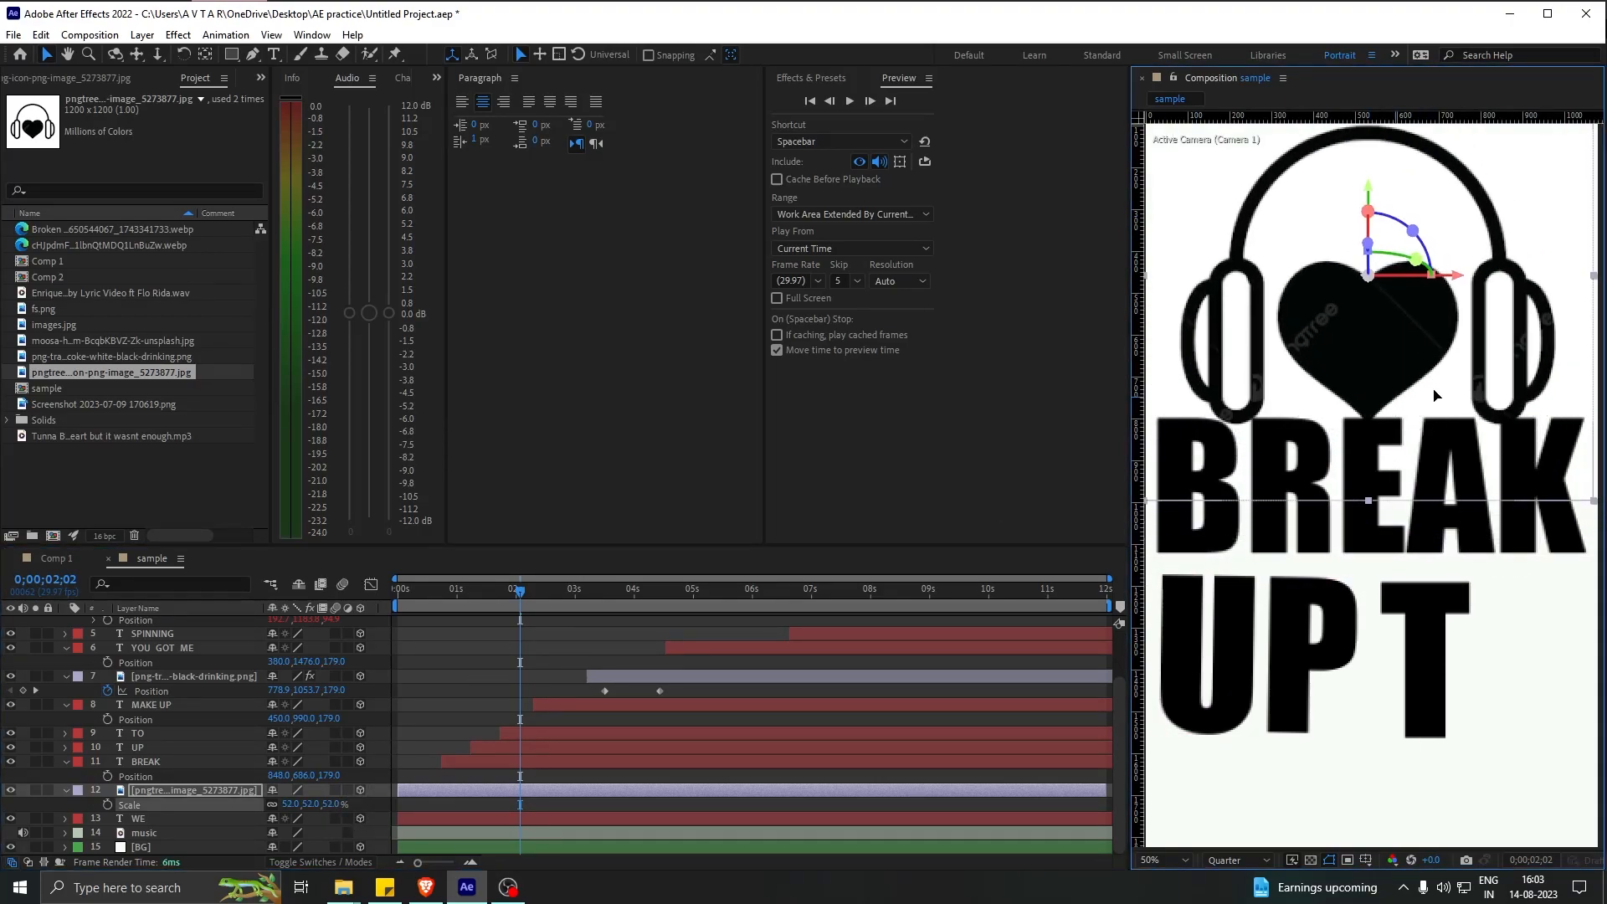
{"action": "left_click_drag", "start_coordinate": [335, 804], "coordinate": [330, 805]}
{"action": "left_click_drag", "start_coordinate": [1380, 408], "coordinate": [1379, 412]}
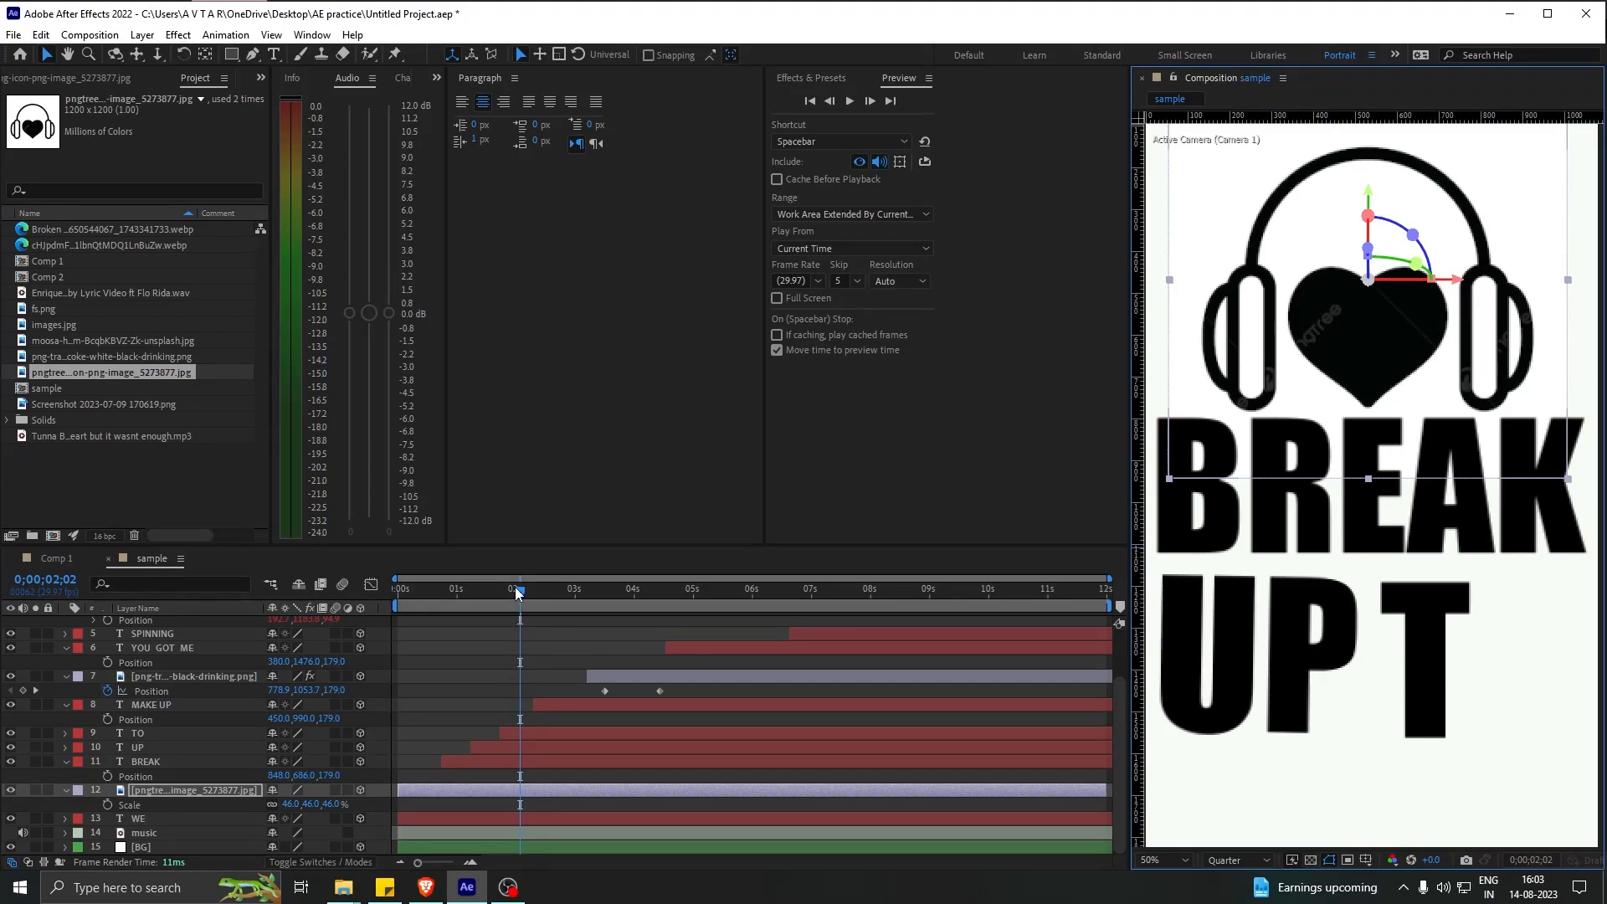
Keyframe the headphones image's Scale at 46% on 0;00;01;27 and at 0% on 0;00;01;15
{"action": "mouse_move", "coordinate": [516, 592]}
{"action": "left_mouse_down"}
{"action": "mouse_move", "coordinate": [448, 592]}
{"action": "mouse_move", "coordinate": [517, 580]}
{"action": "left_mouse_up"}
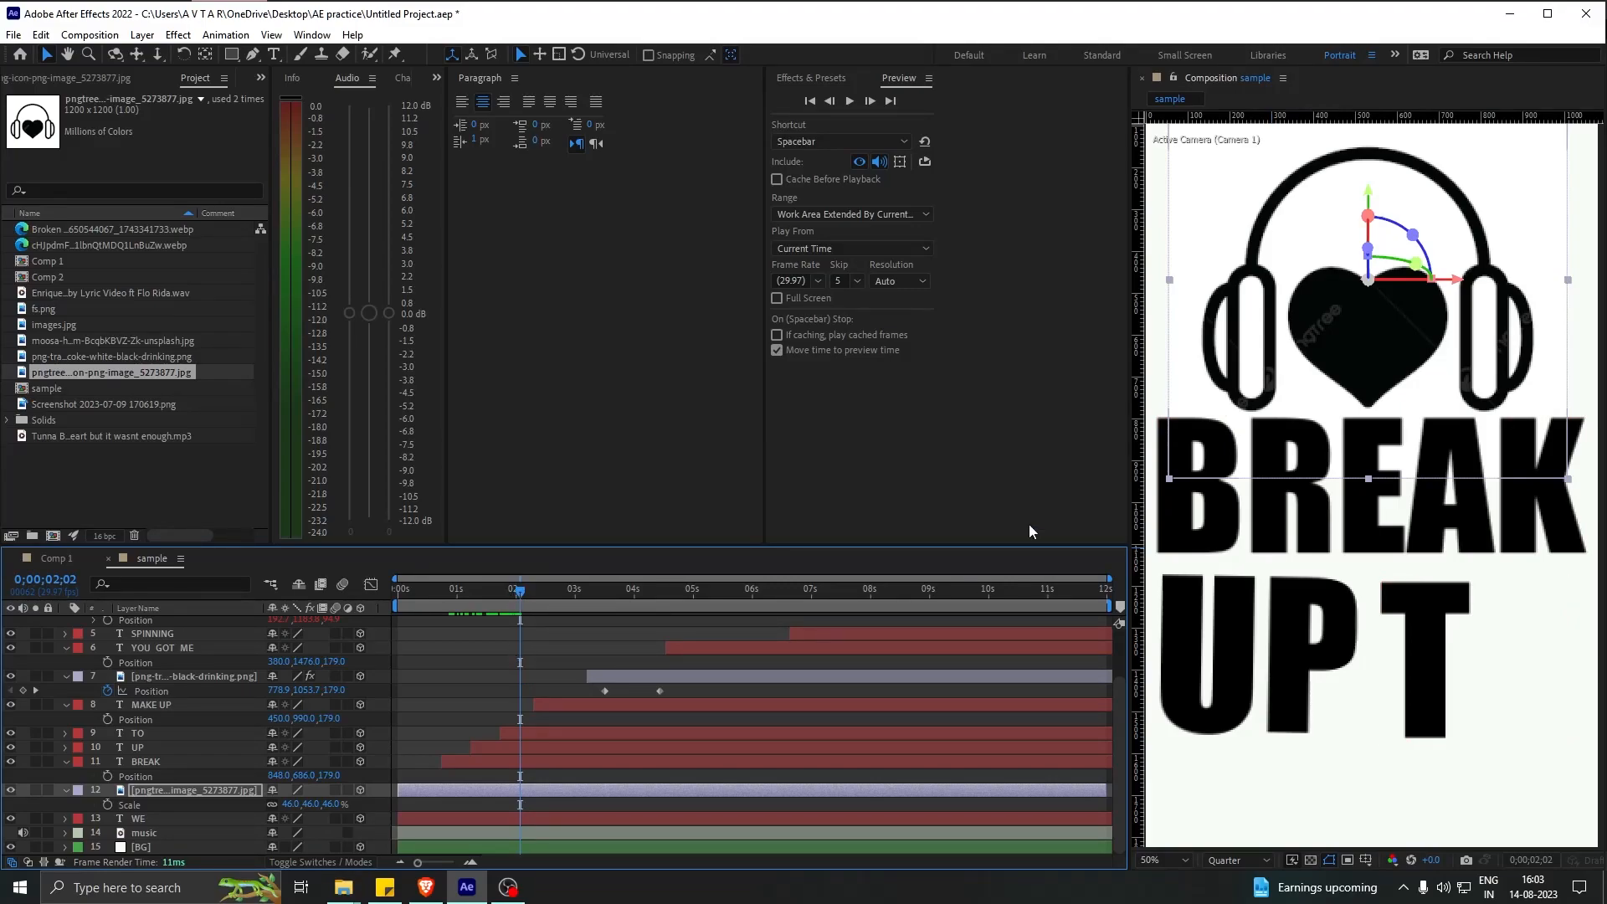
{"action": "mouse_move", "coordinate": [532, 596]}
{"action": "left_mouse_down"}
{"action": "mouse_move", "coordinate": [485, 596]}
{"action": "mouse_move", "coordinate": [534, 598]}
{"action": "mouse_move", "coordinate": [514, 607]}
{"action": "left_mouse_up"}
{"action": "scroll", "coordinate": [515, 783], "scroll_direction": "up", "scroll_amount": 1}
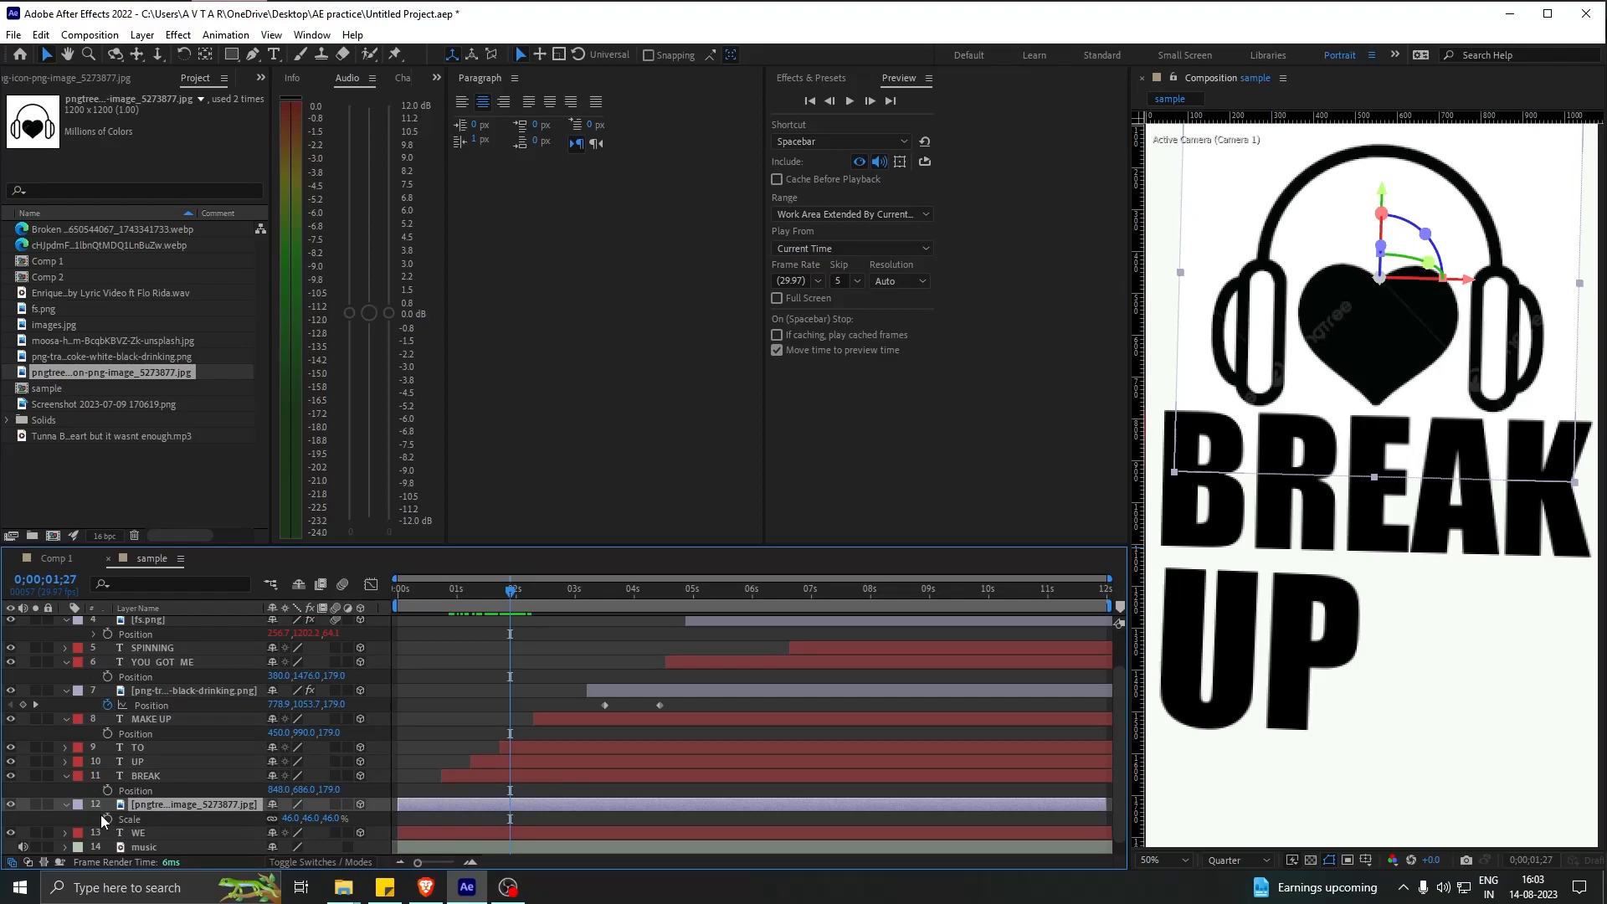
{"action": "left_click", "coordinate": [107, 818]}
{"action": "left_click_drag", "start_coordinate": [510, 594], "coordinate": [489, 600]}
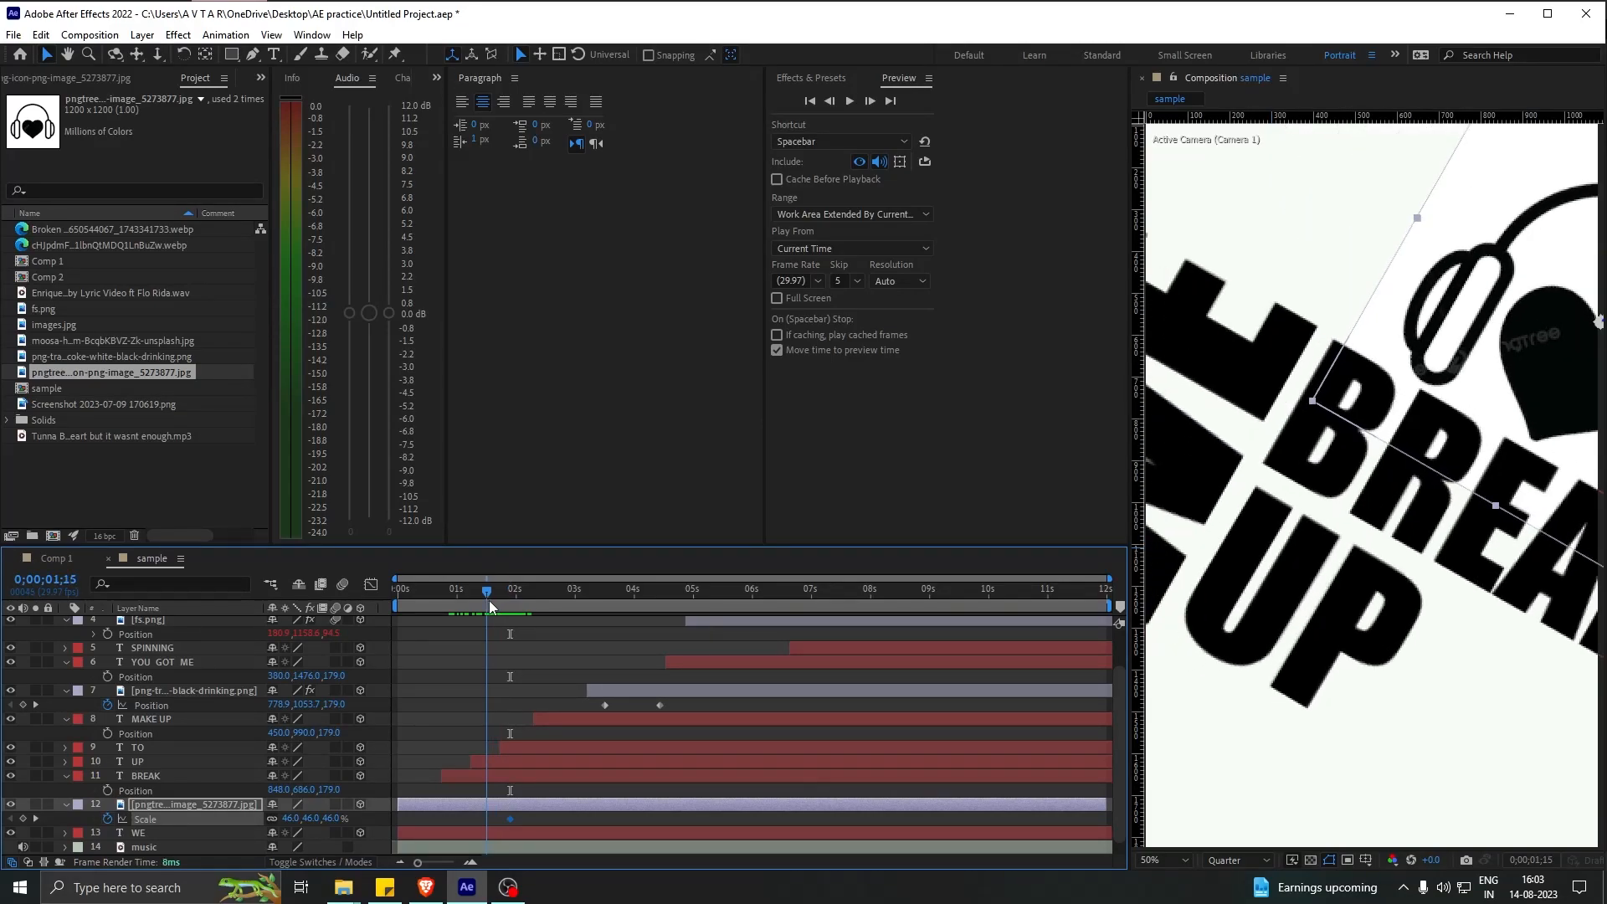
{"action": "left_click", "coordinate": [321, 817]}
{"action": "type", "text": "0"}
{"action": "key", "text": "Return"}
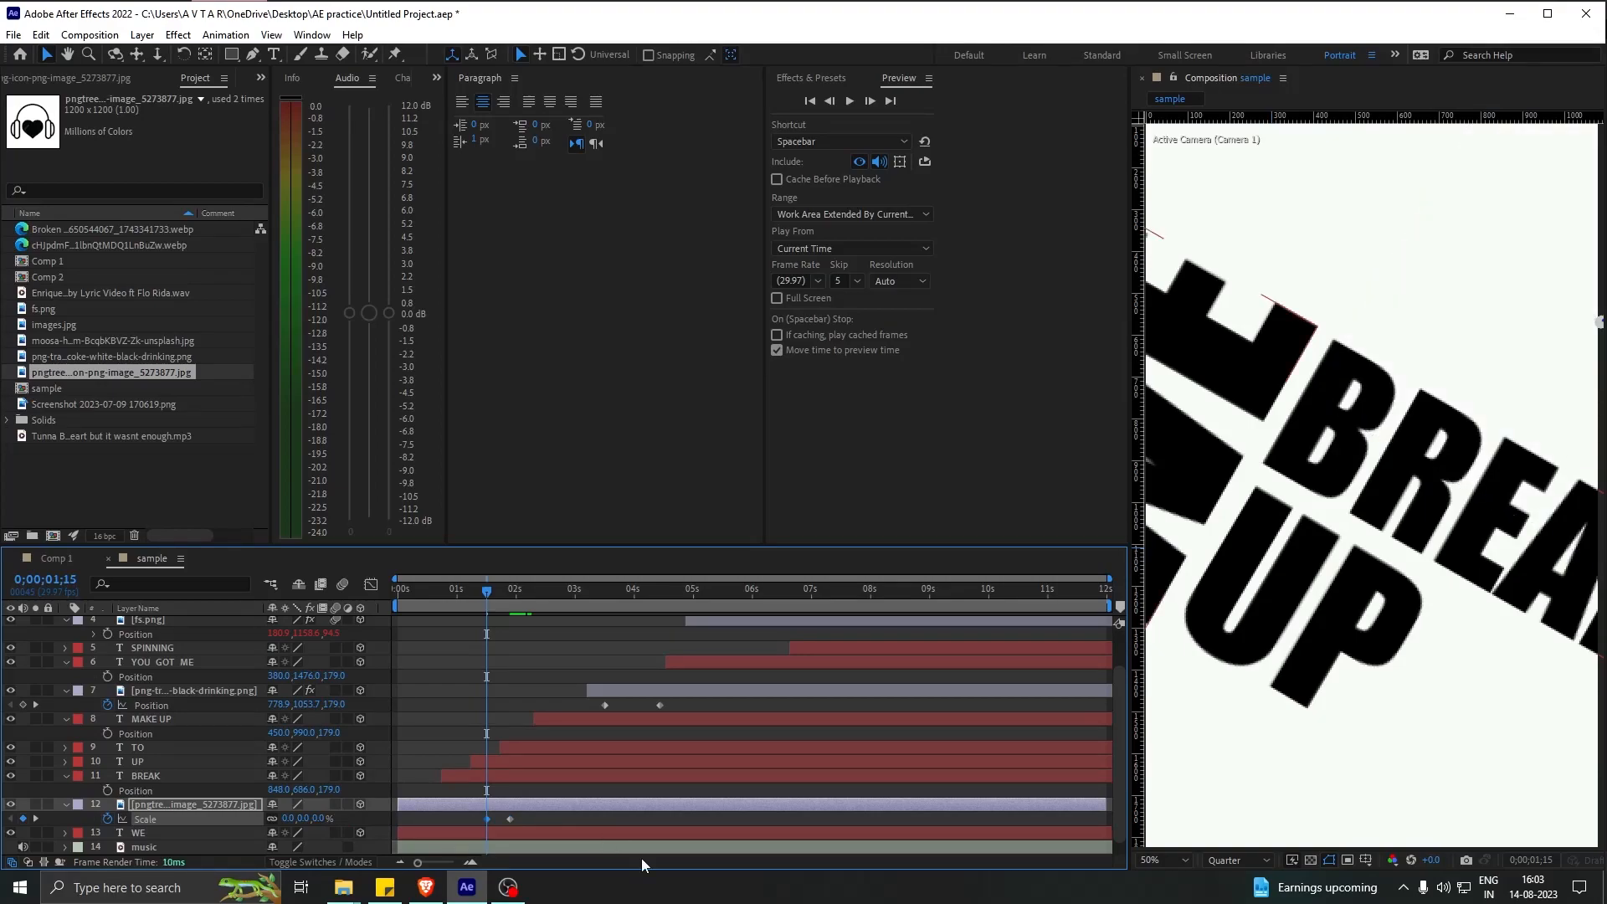
Apply Easy Ease to both Scale keyframes of the headphones image and scrub through the pop-in
{"action": "left_click_drag", "start_coordinate": [520, 812], "coordinate": [461, 822]}
{"action": "left_click_drag", "start_coordinate": [486, 587], "coordinate": [513, 592]}
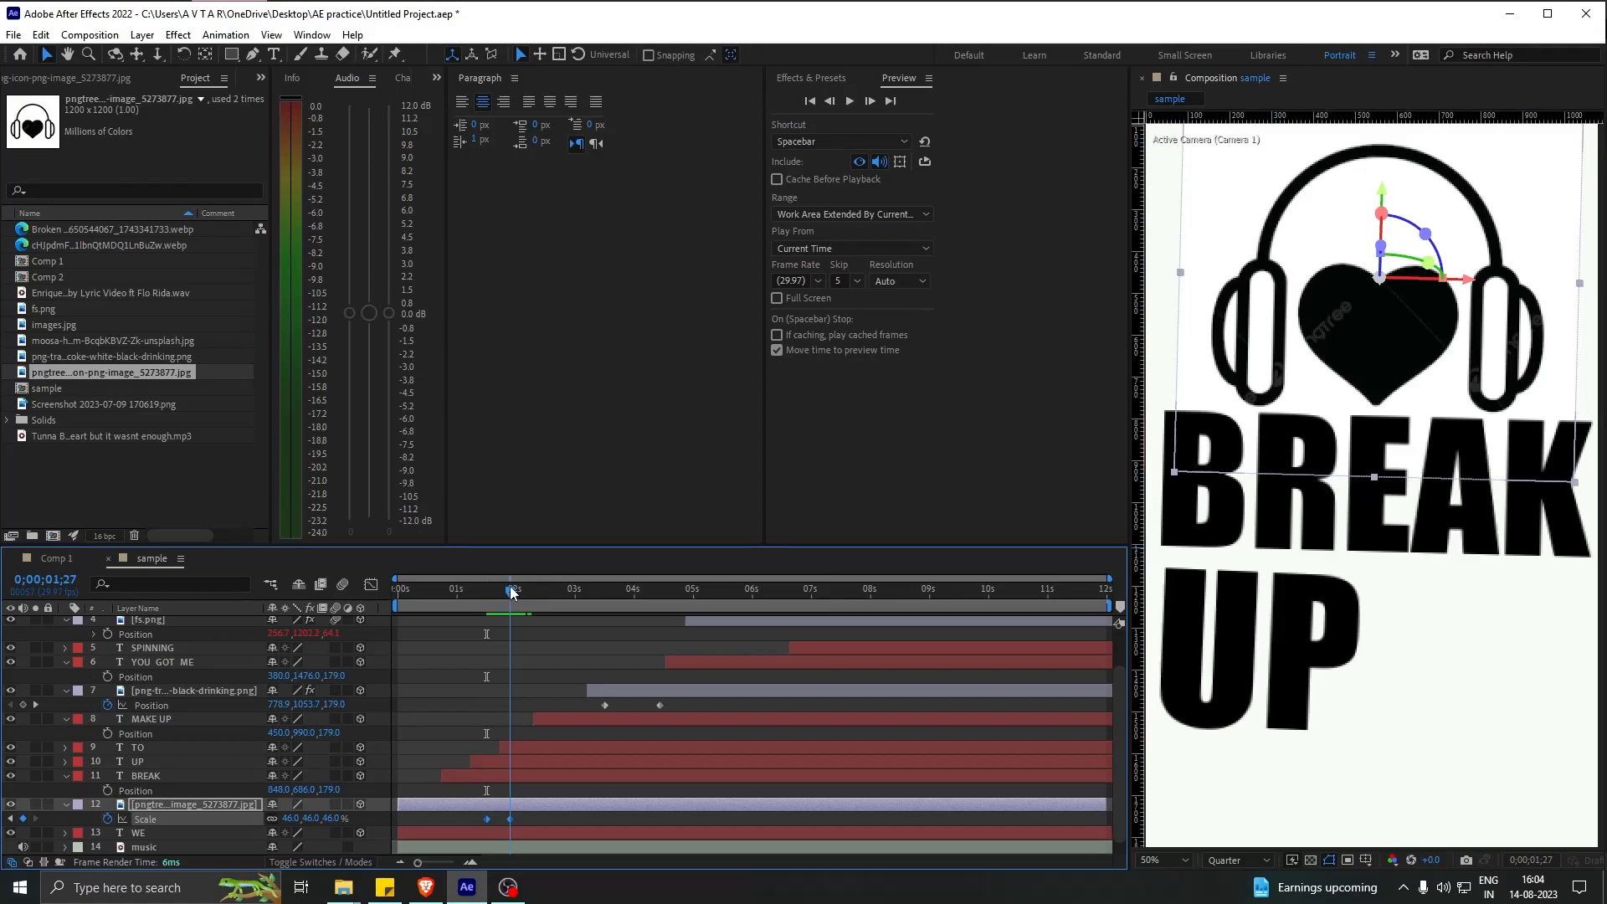
{"action": "right_click", "coordinate": [509, 819]}
{"action": "mouse_move", "coordinate": [554, 822]}
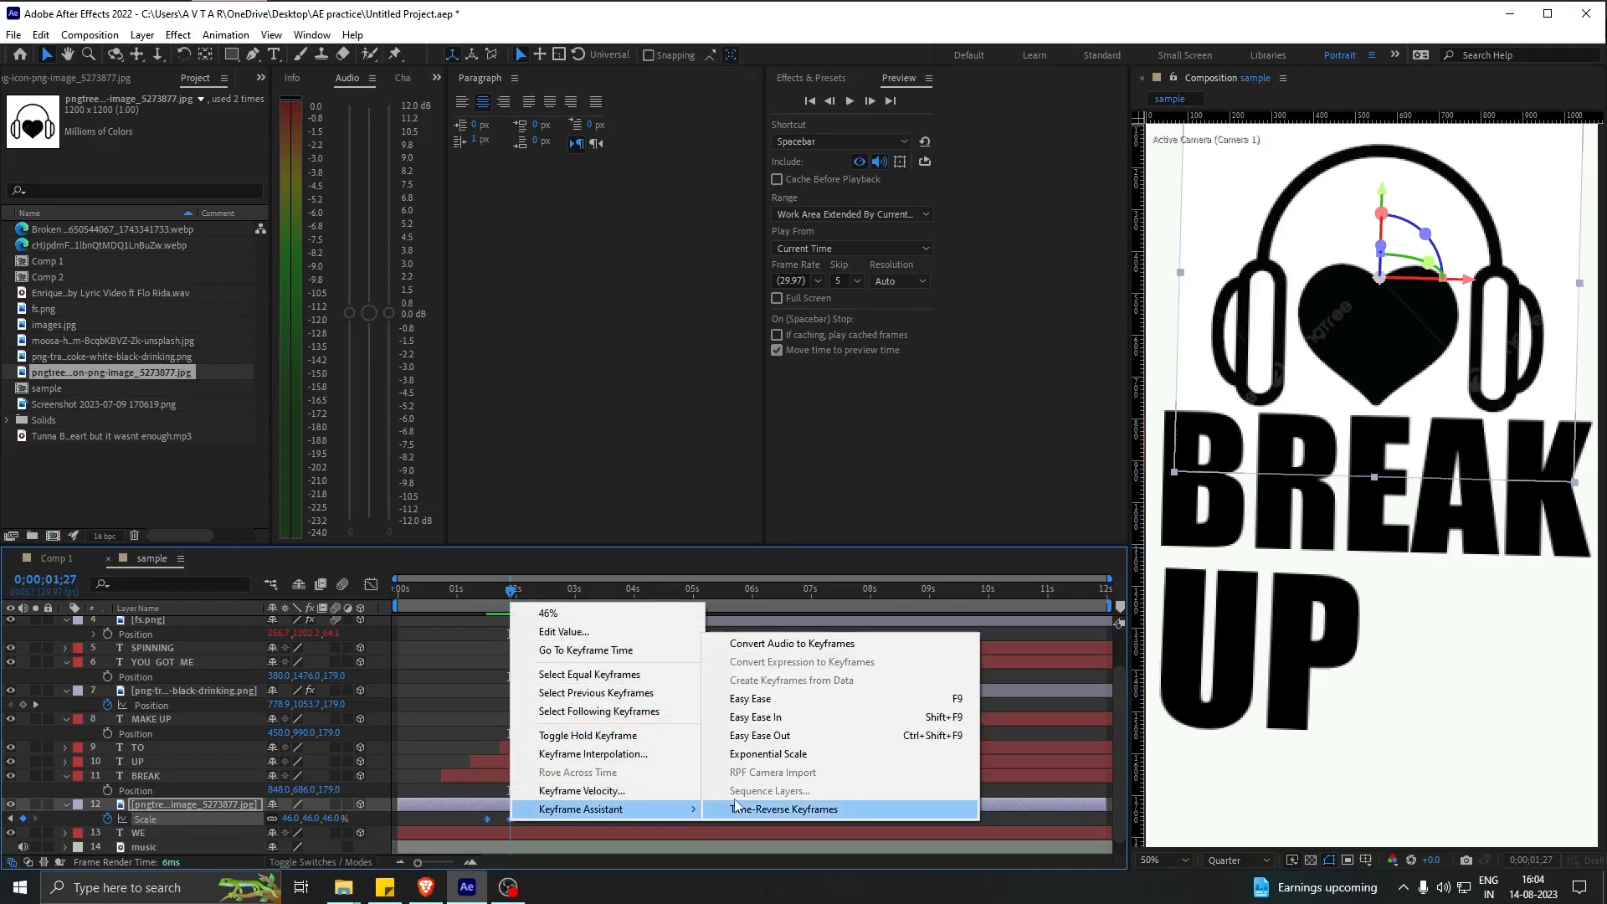
{"action": "left_click", "coordinate": [755, 701]}
{"action": "mouse_move", "coordinate": [513, 595]}
{"action": "left_mouse_down"}
{"action": "mouse_move", "coordinate": [486, 591]}
{"action": "mouse_move", "coordinate": [524, 596]}
{"action": "left_mouse_up"}
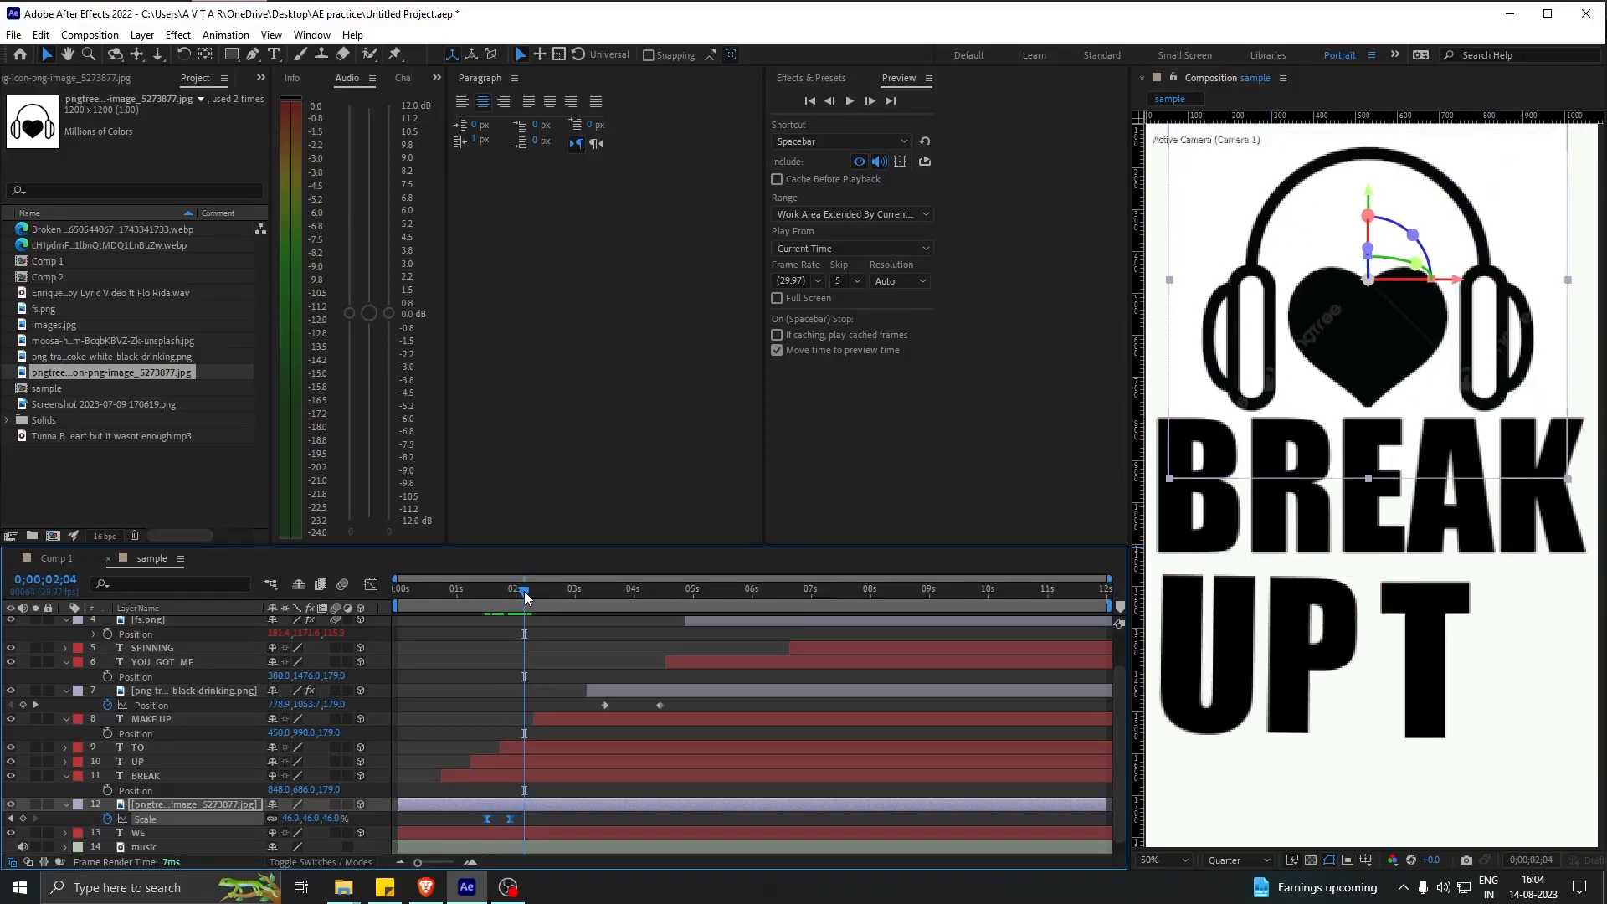
{"action": "left_click_drag", "start_coordinate": [525, 596], "coordinate": [493, 604]}
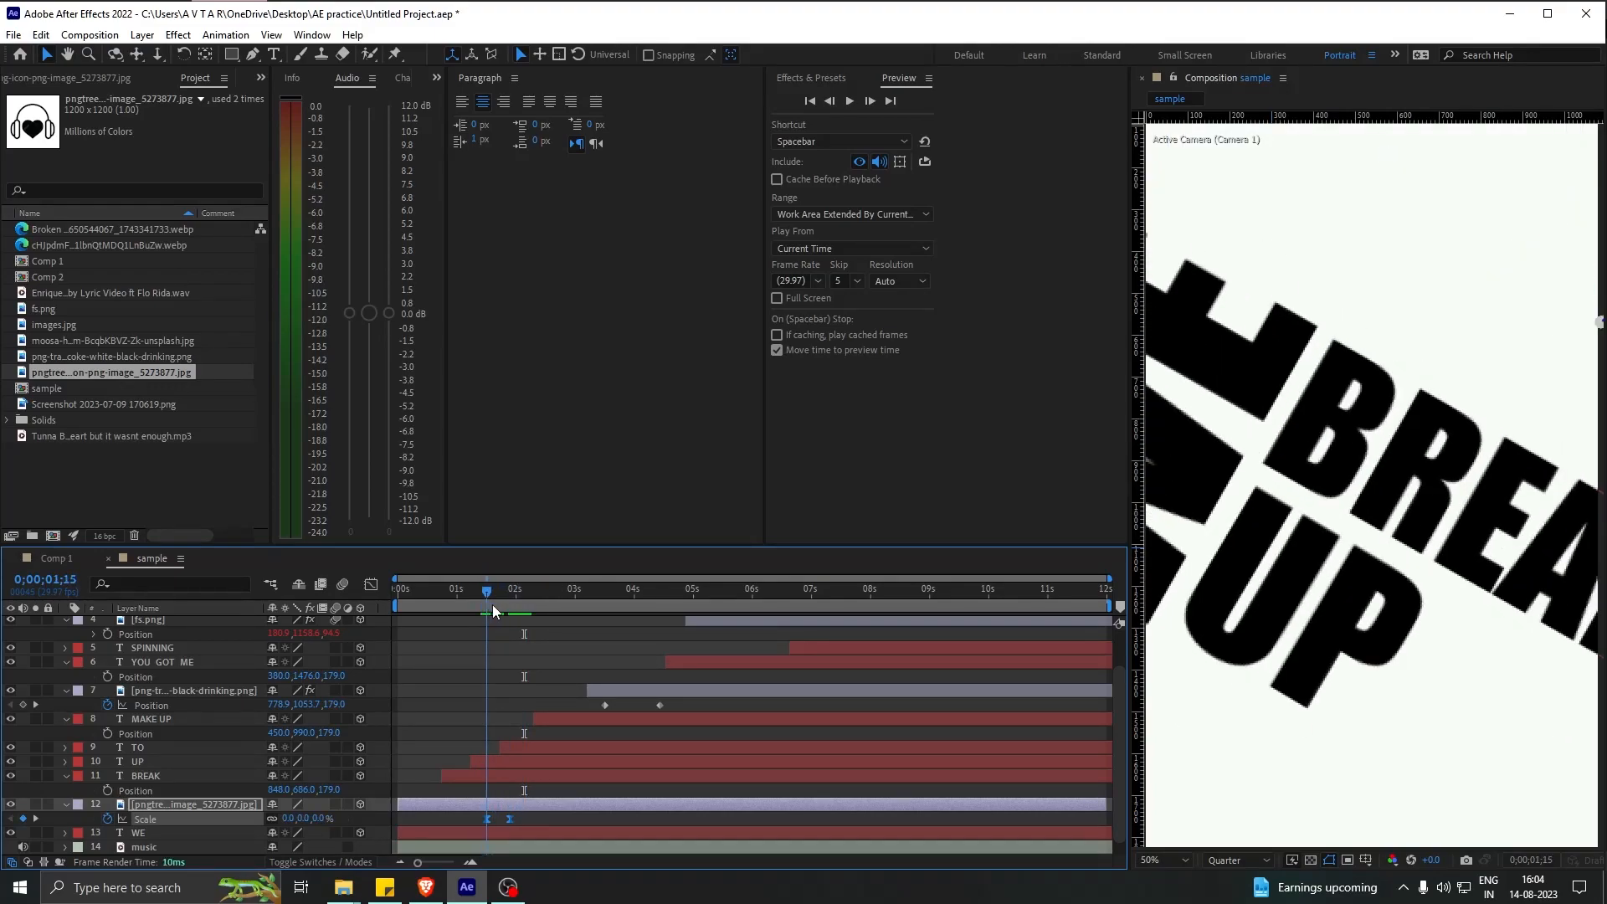
{"action": "left_click", "coordinate": [484, 593]}
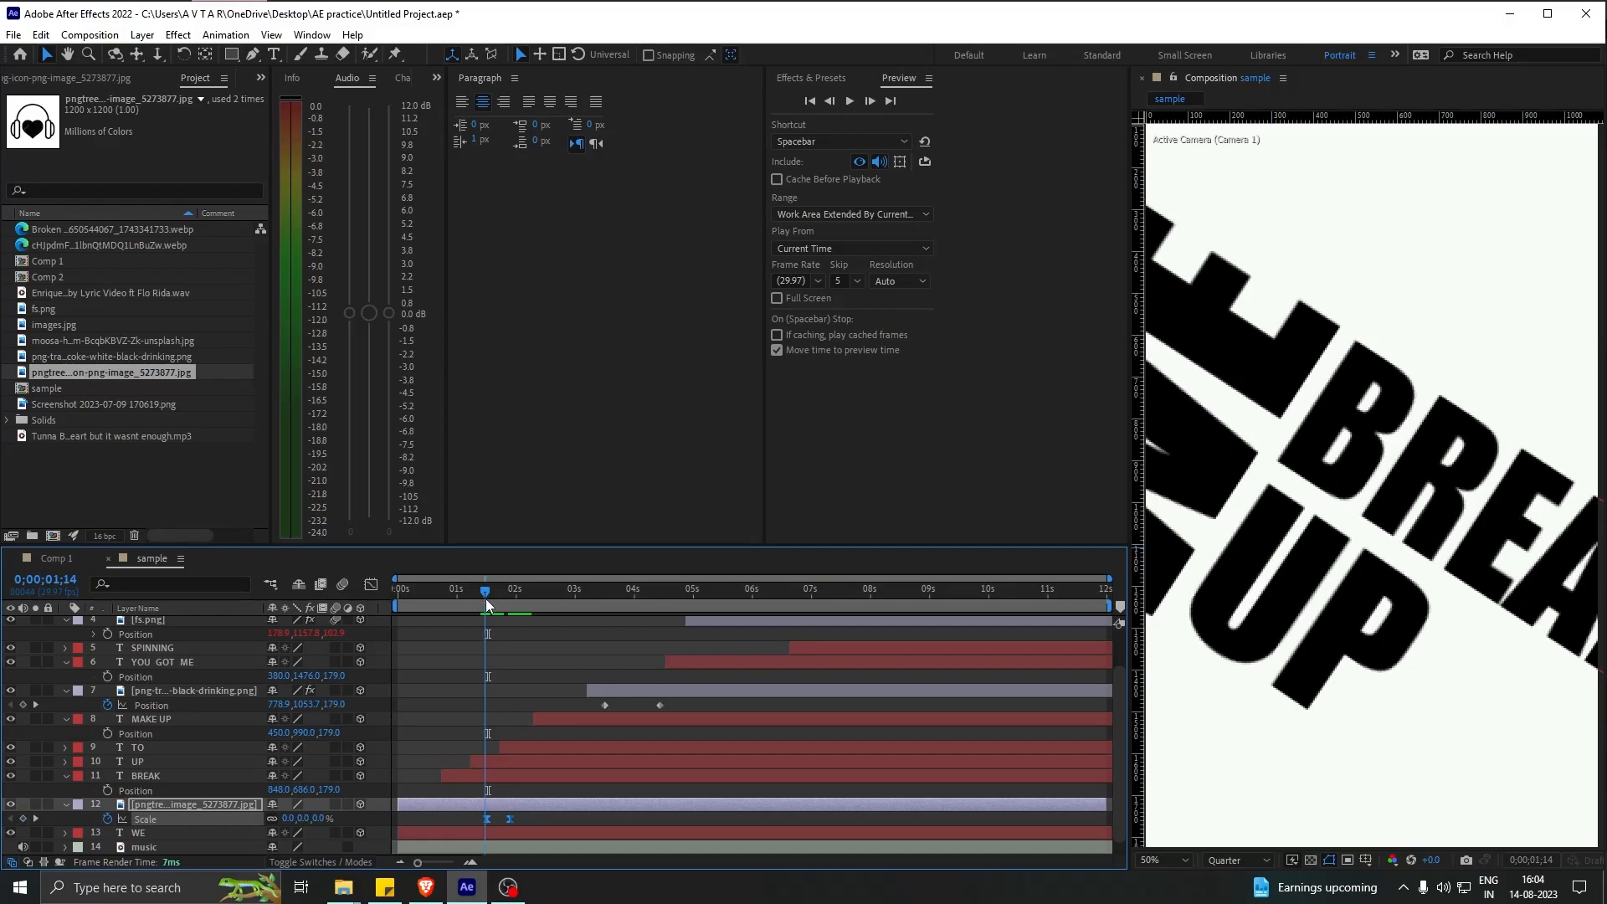
Keyframe the headphones image's Position at 0;00;01;23, and set its X position to 1546.2 at 0;00;01;17
{"action": "key", "text": "p"}
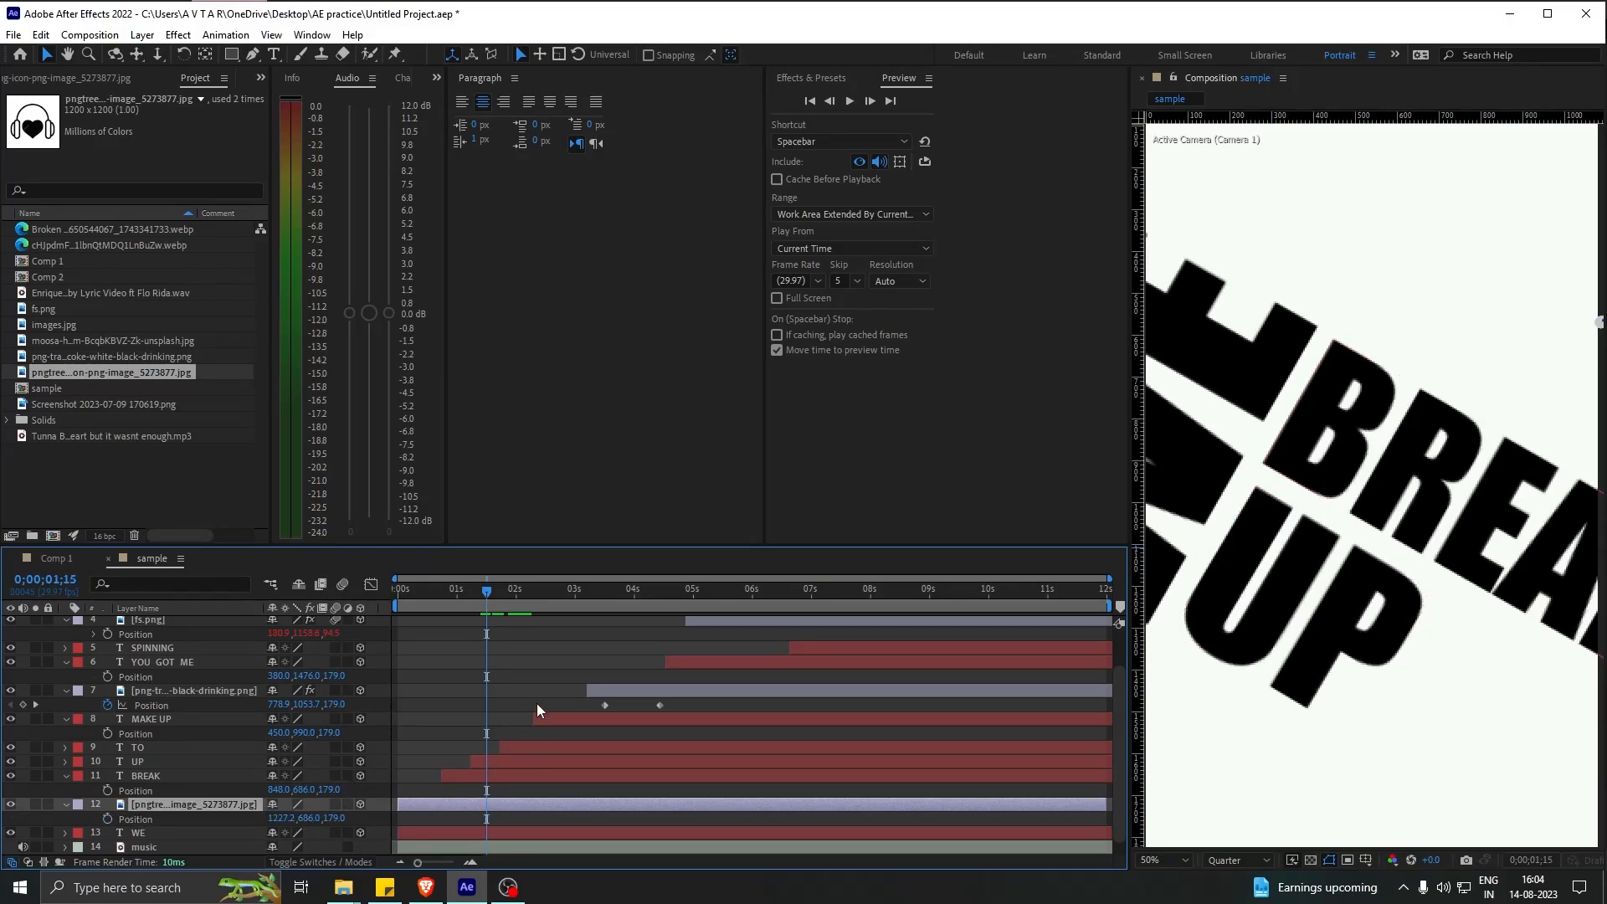
{"action": "left_click", "coordinate": [494, 590]}
{"action": "left_click_drag", "start_coordinate": [500, 588], "coordinate": [506, 590]}
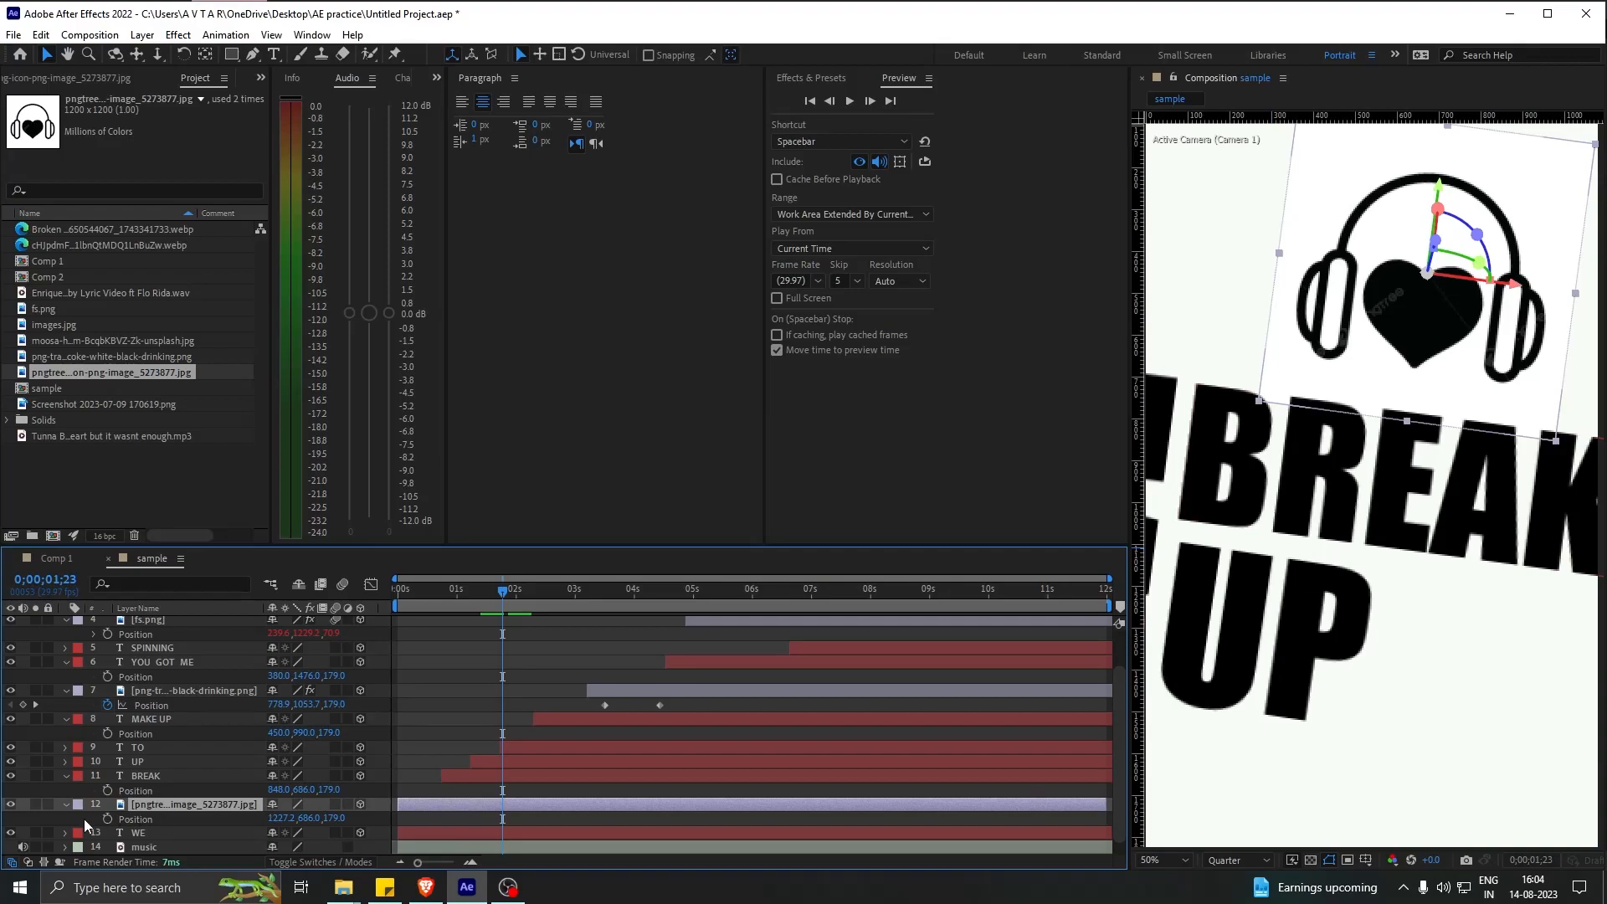
{"action": "left_click", "coordinate": [107, 818]}
{"action": "left_click_drag", "start_coordinate": [499, 589], "coordinate": [488, 591]}
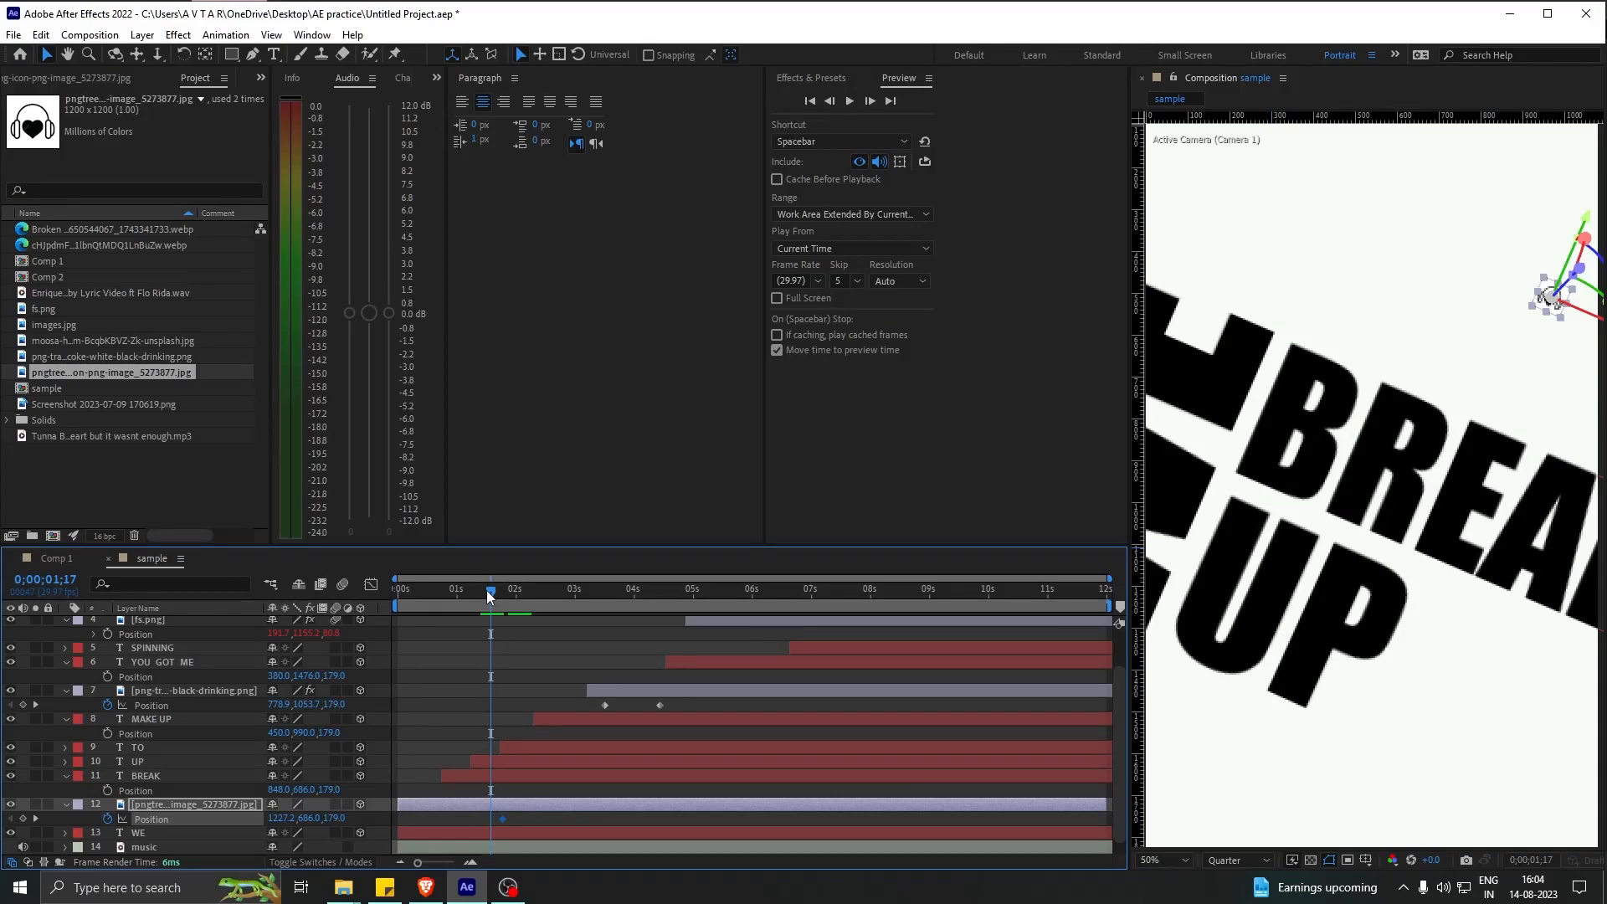
{"action": "left_click_drag", "start_coordinate": [279, 818], "coordinate": [536, 808]}
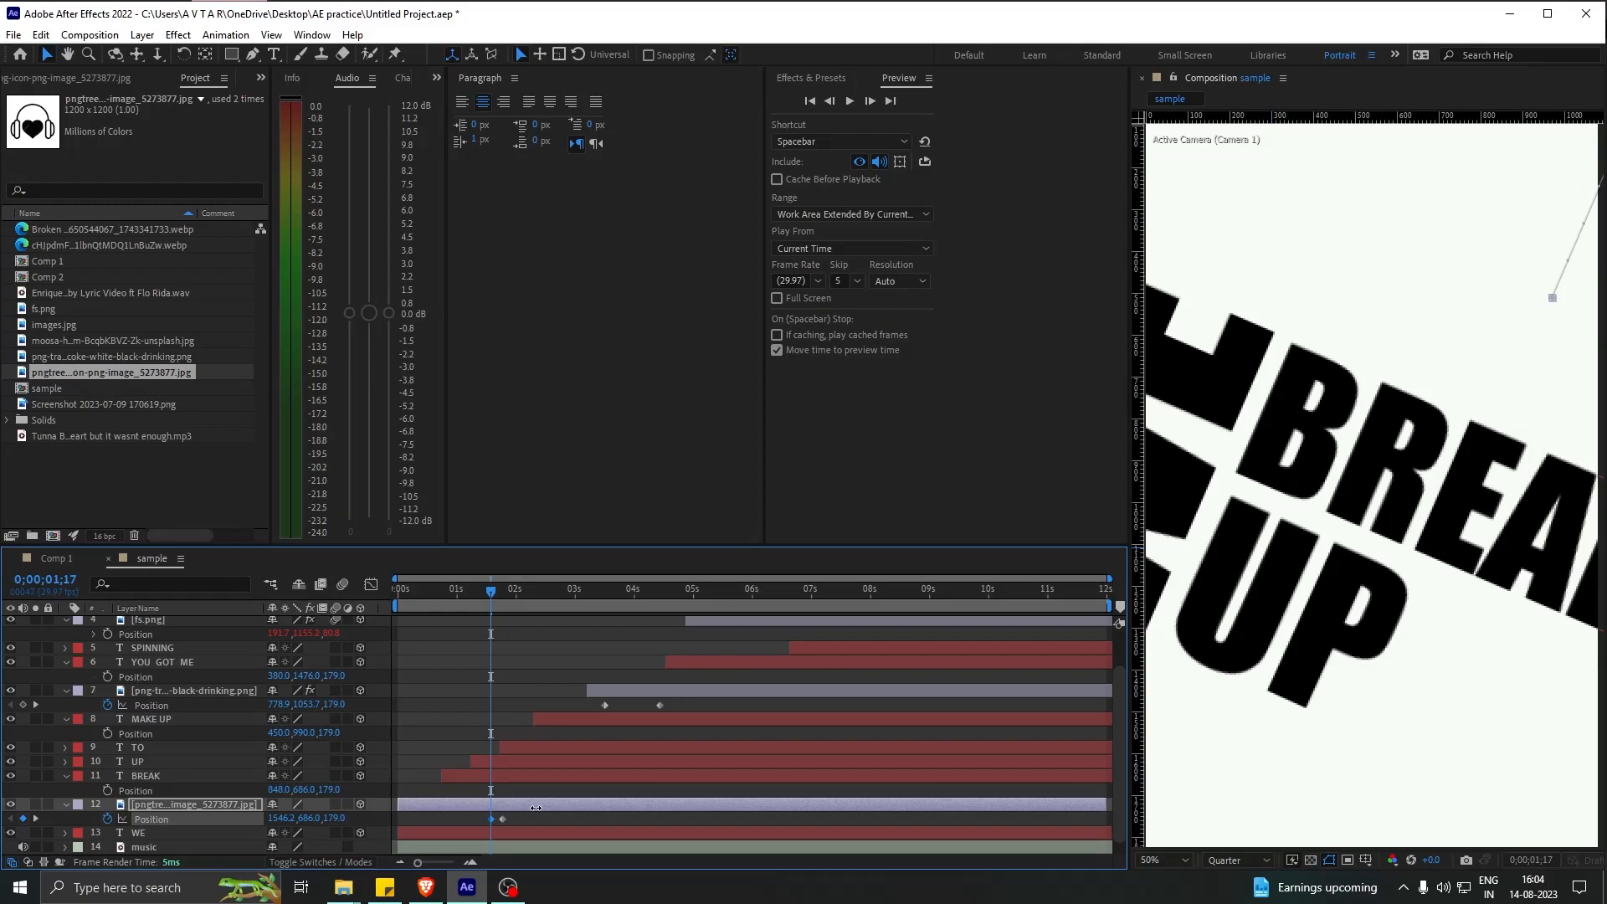
Apply Easy Ease to the two Position keyframes of the headphones image
{"action": "mouse_move", "coordinate": [484, 601]}
{"action": "left_mouse_down"}
{"action": "mouse_move", "coordinate": [509, 605]}
{"action": "mouse_move", "coordinate": [490, 606]}
{"action": "left_mouse_up"}
{"action": "right_click", "coordinate": [503, 818]}
{"action": "mouse_move", "coordinate": [556, 806]}
{"action": "left_click", "coordinate": [736, 711]}
Add a Position keyframe with Z at 164 to the headphones image at 0;00;02;08
{"action": "left_click", "coordinate": [495, 598]}
{"action": "left_click_drag", "start_coordinate": [499, 591], "coordinate": [532, 597]}
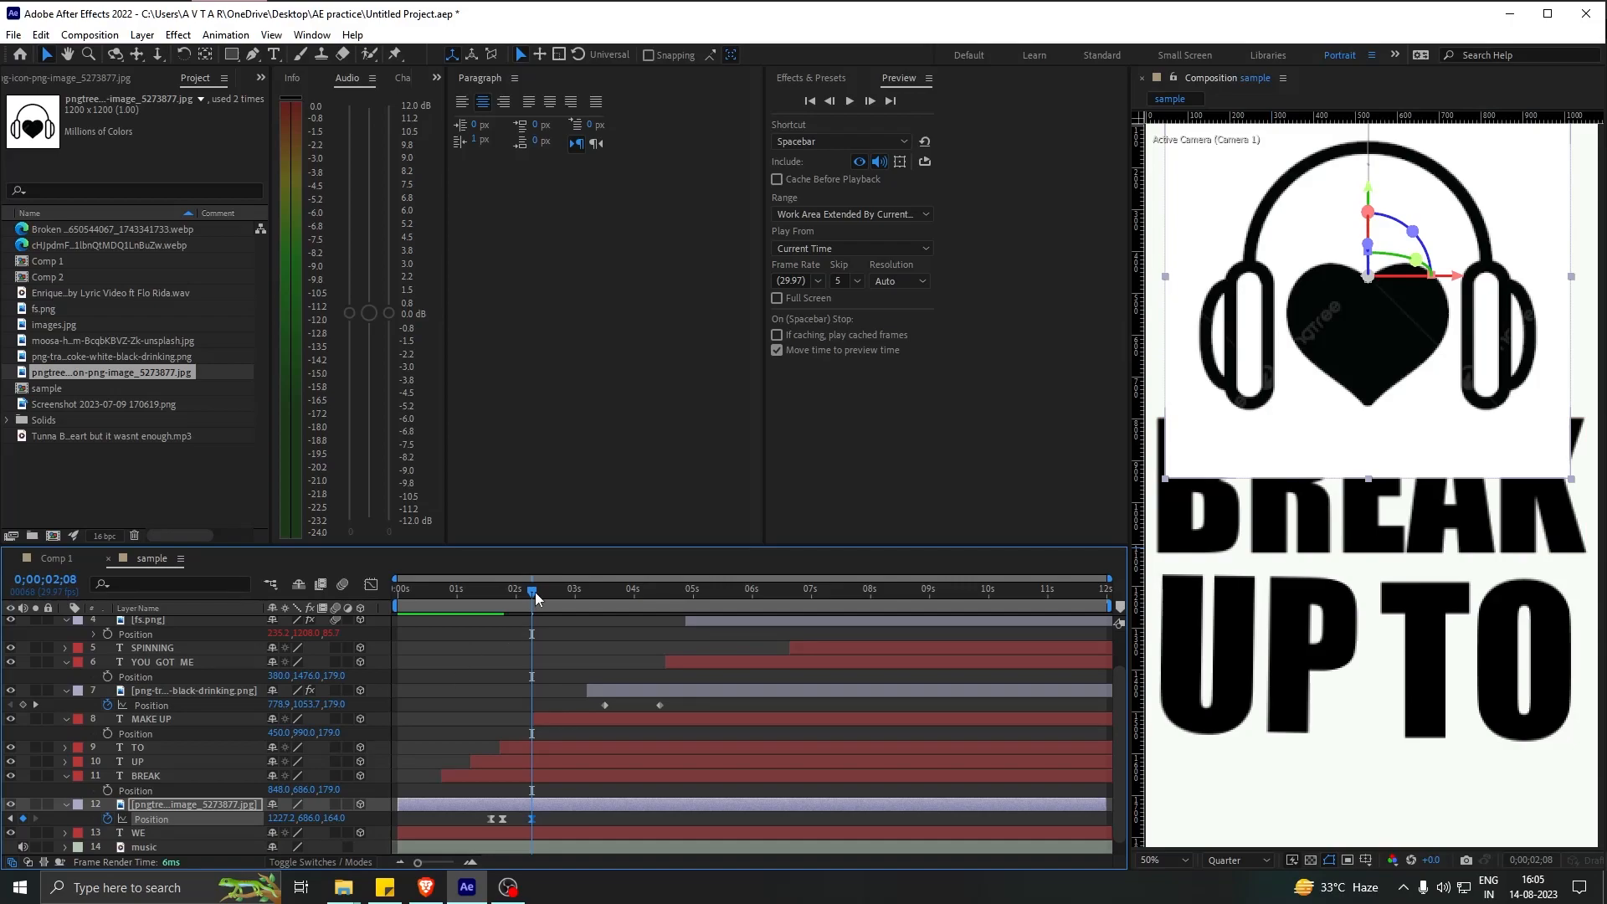
{"action": "mouse_move", "coordinate": [535, 591]}
{"action": "left_mouse_down"}
{"action": "mouse_move", "coordinate": [491, 604]}
{"action": "mouse_move", "coordinate": [538, 603]}
{"action": "left_mouse_up"}
Apply Linear Color Key to the headphones image layer and sample its white background as the key color
{"action": "left_click", "coordinate": [539, 802]}
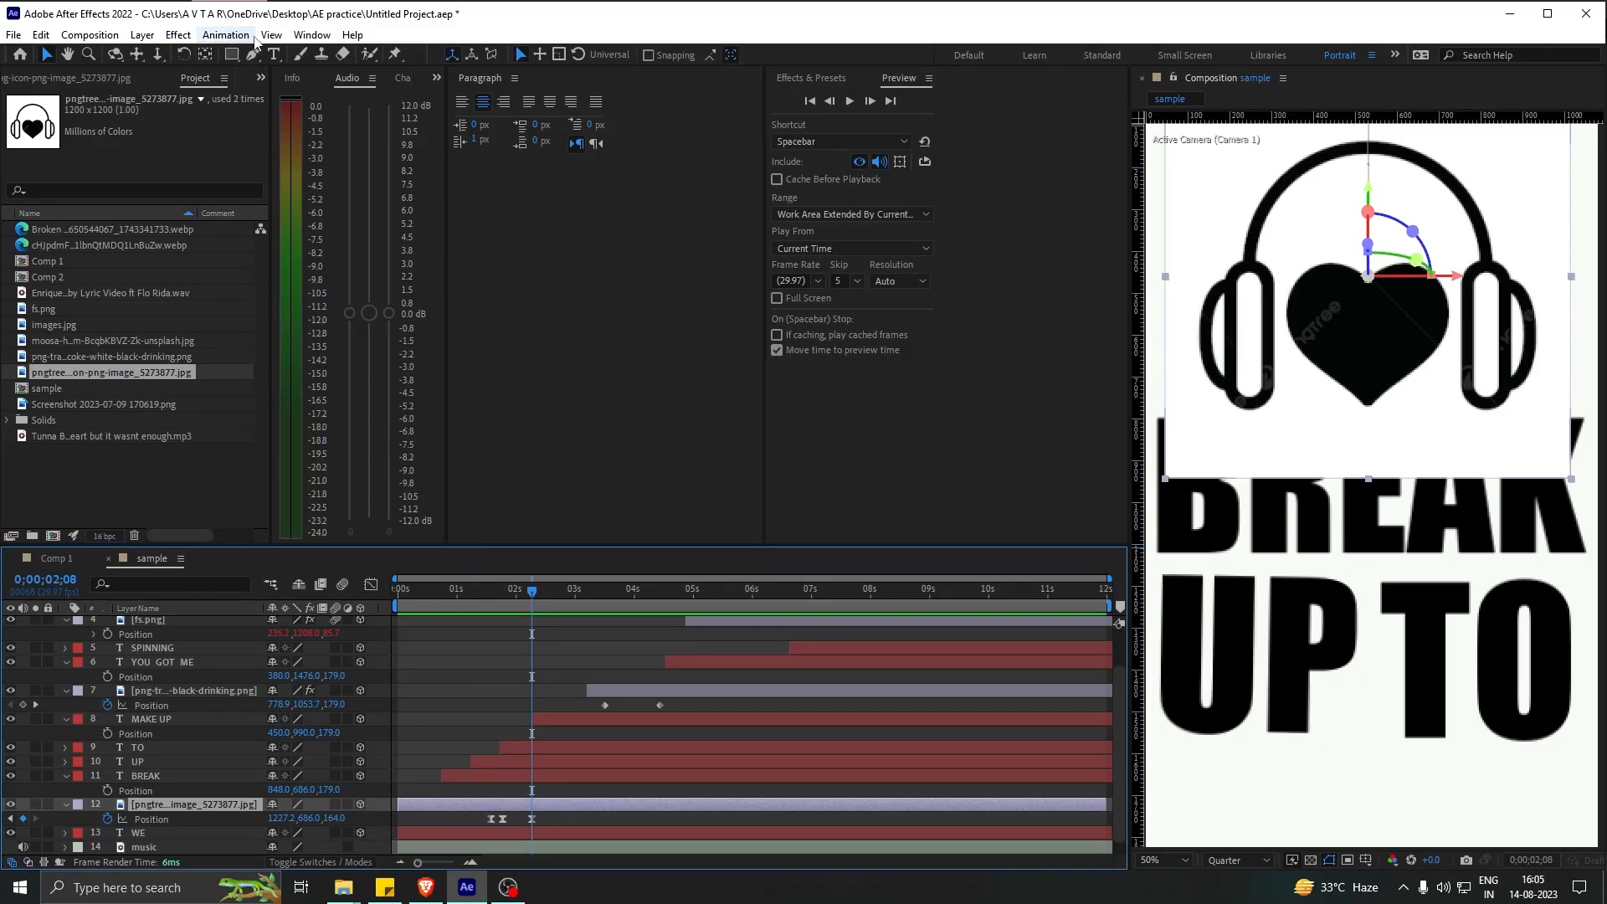
{"action": "left_click", "coordinate": [182, 36]}
{"action": "mouse_move", "coordinate": [235, 318]}
{"action": "left_click", "coordinate": [463, 484]}
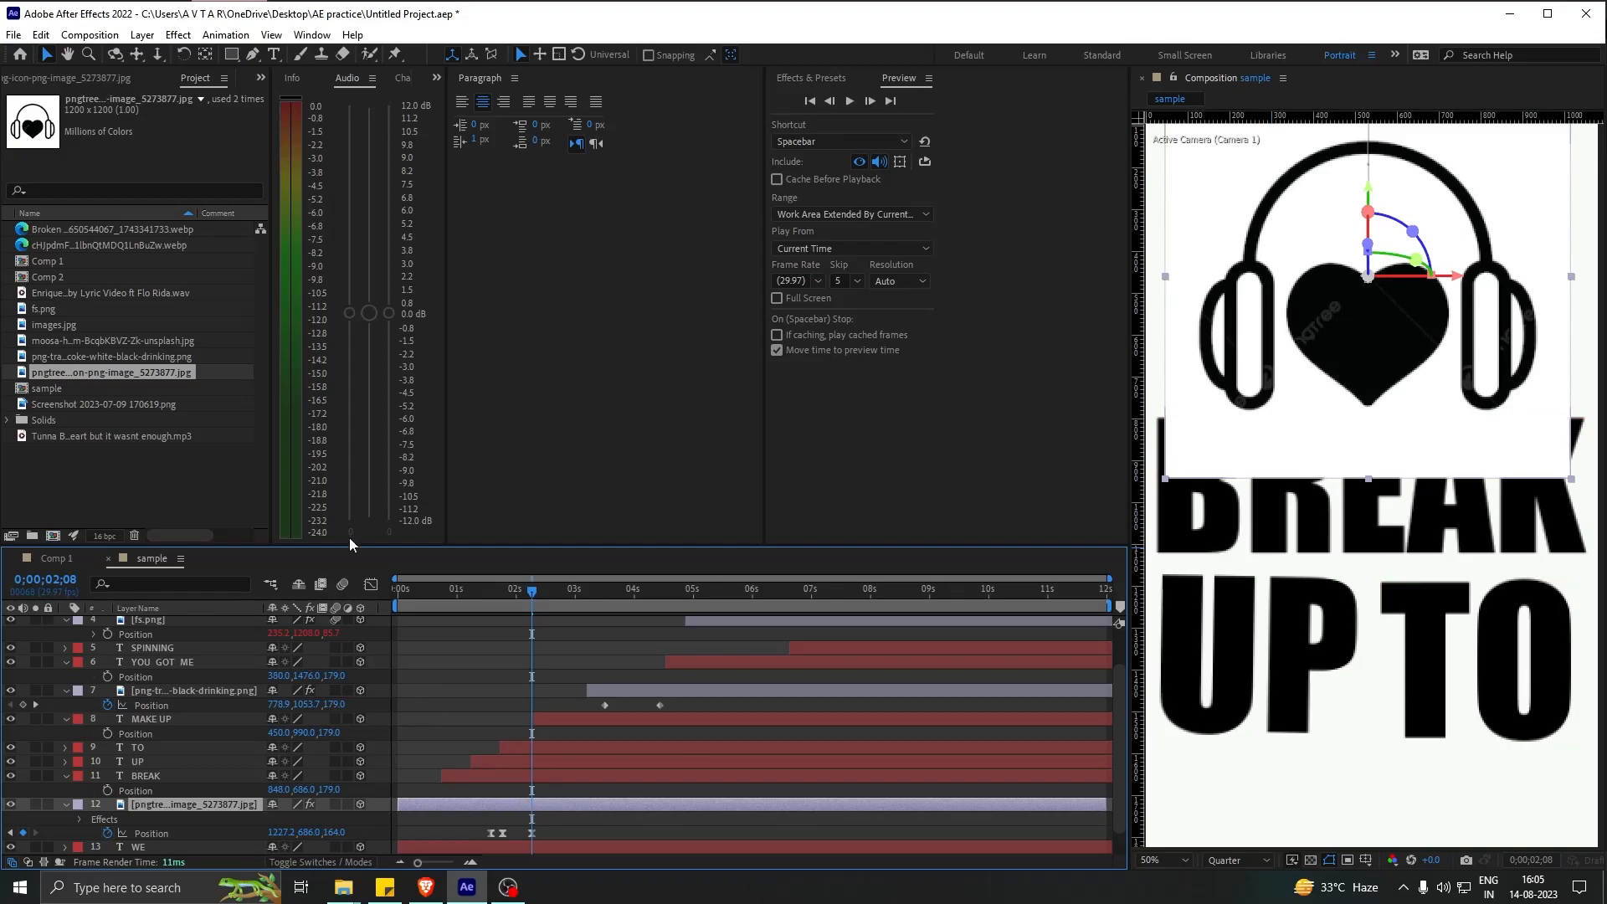
{"action": "left_click", "coordinate": [261, 77]}
{"action": "left_click", "coordinate": [320, 92]}
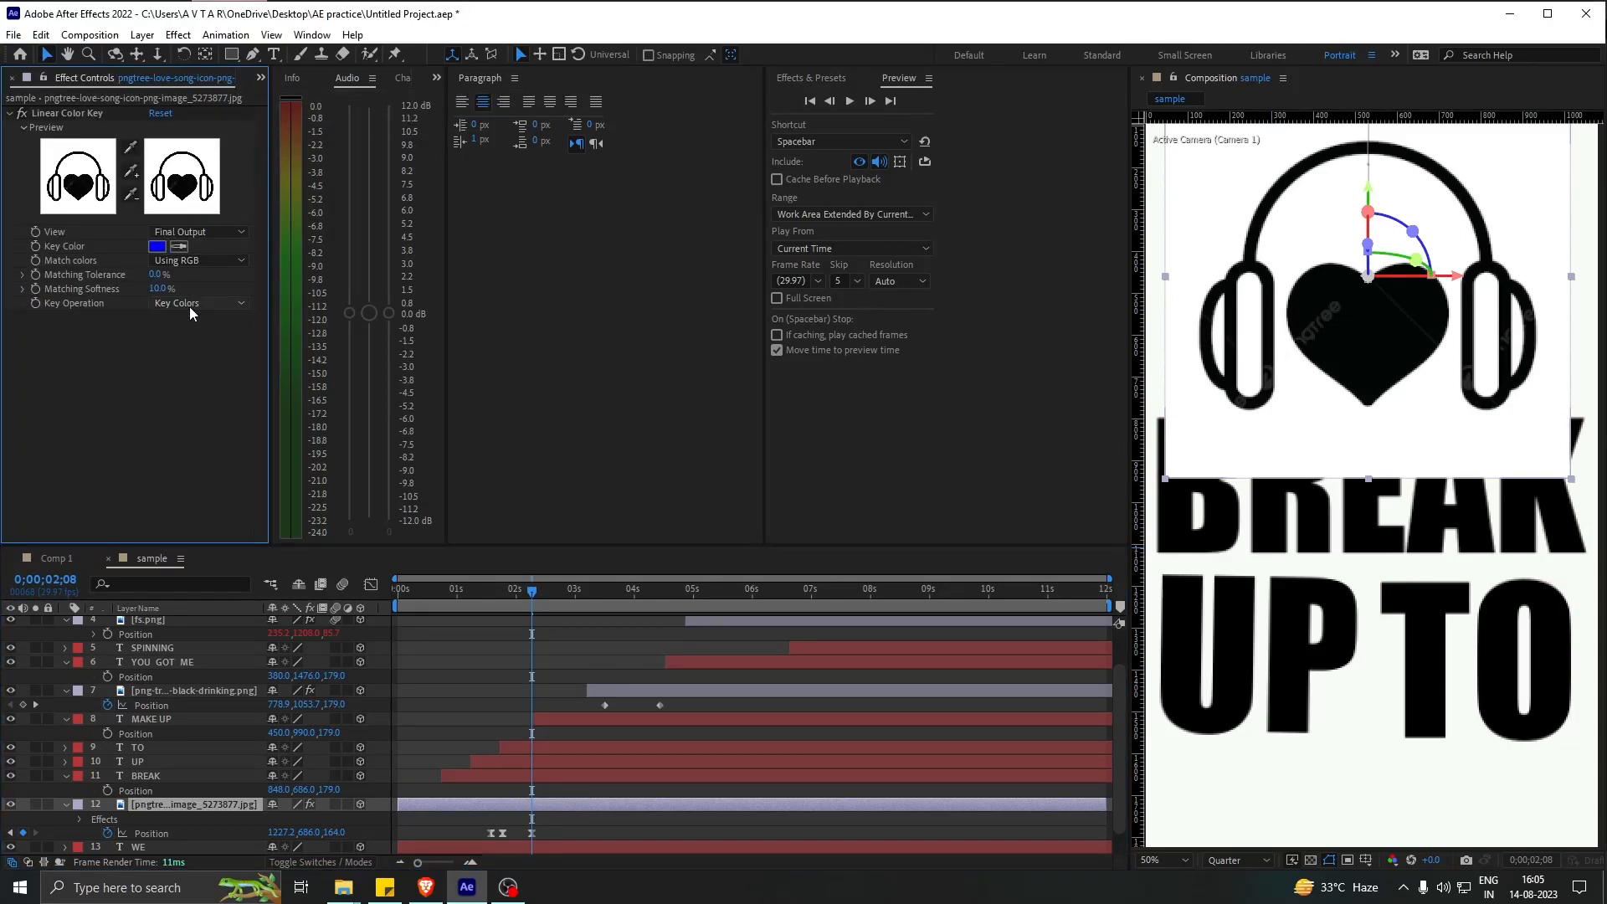
{"action": "left_click", "coordinate": [131, 146]}
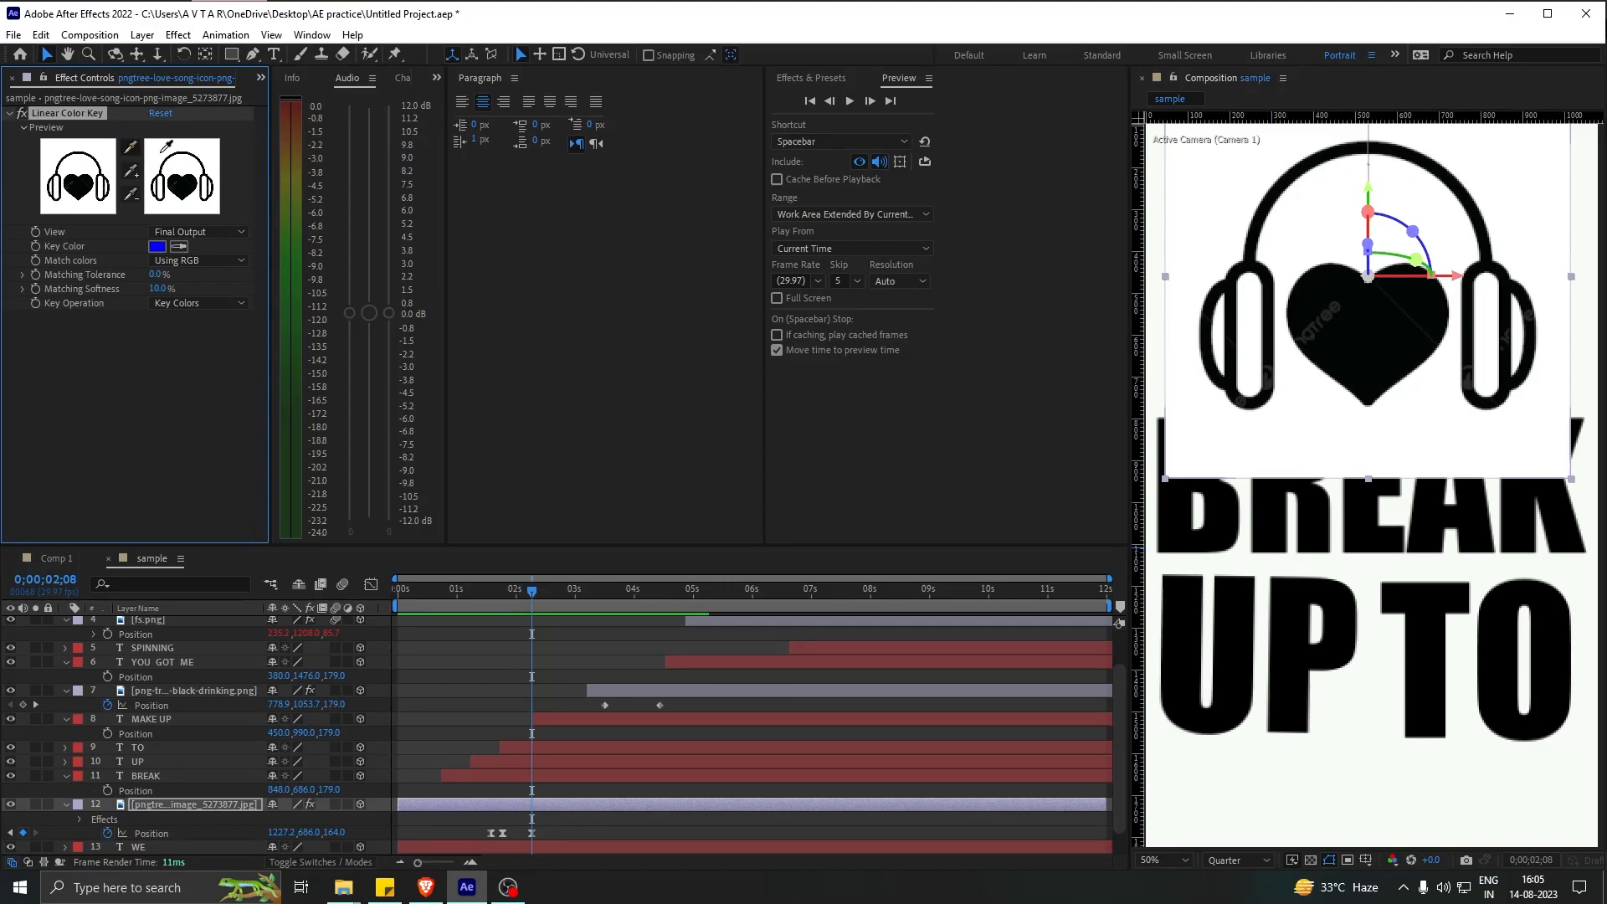
{"action": "left_click", "coordinate": [162, 155]}
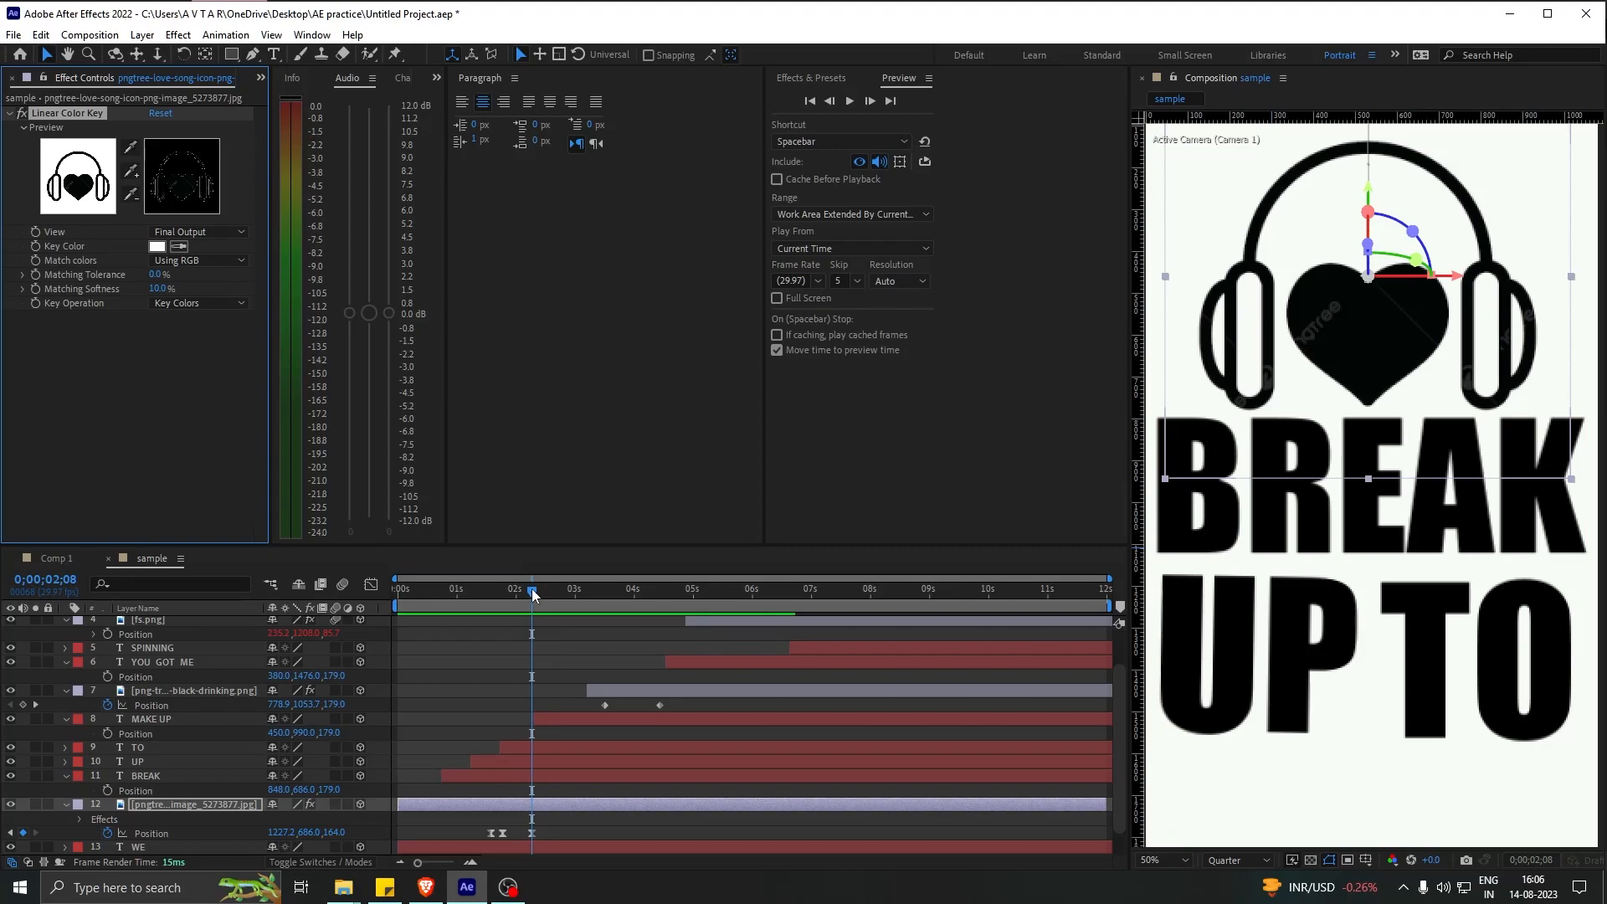
Move the headphones image's last Position keyframe to about 0;00;02;18 and set its Z position to about 137
{"action": "left_click_drag", "start_coordinate": [532, 593], "coordinate": [552, 833]}
{"action": "left_click_drag", "start_coordinate": [496, 599], "coordinate": [553, 596]}
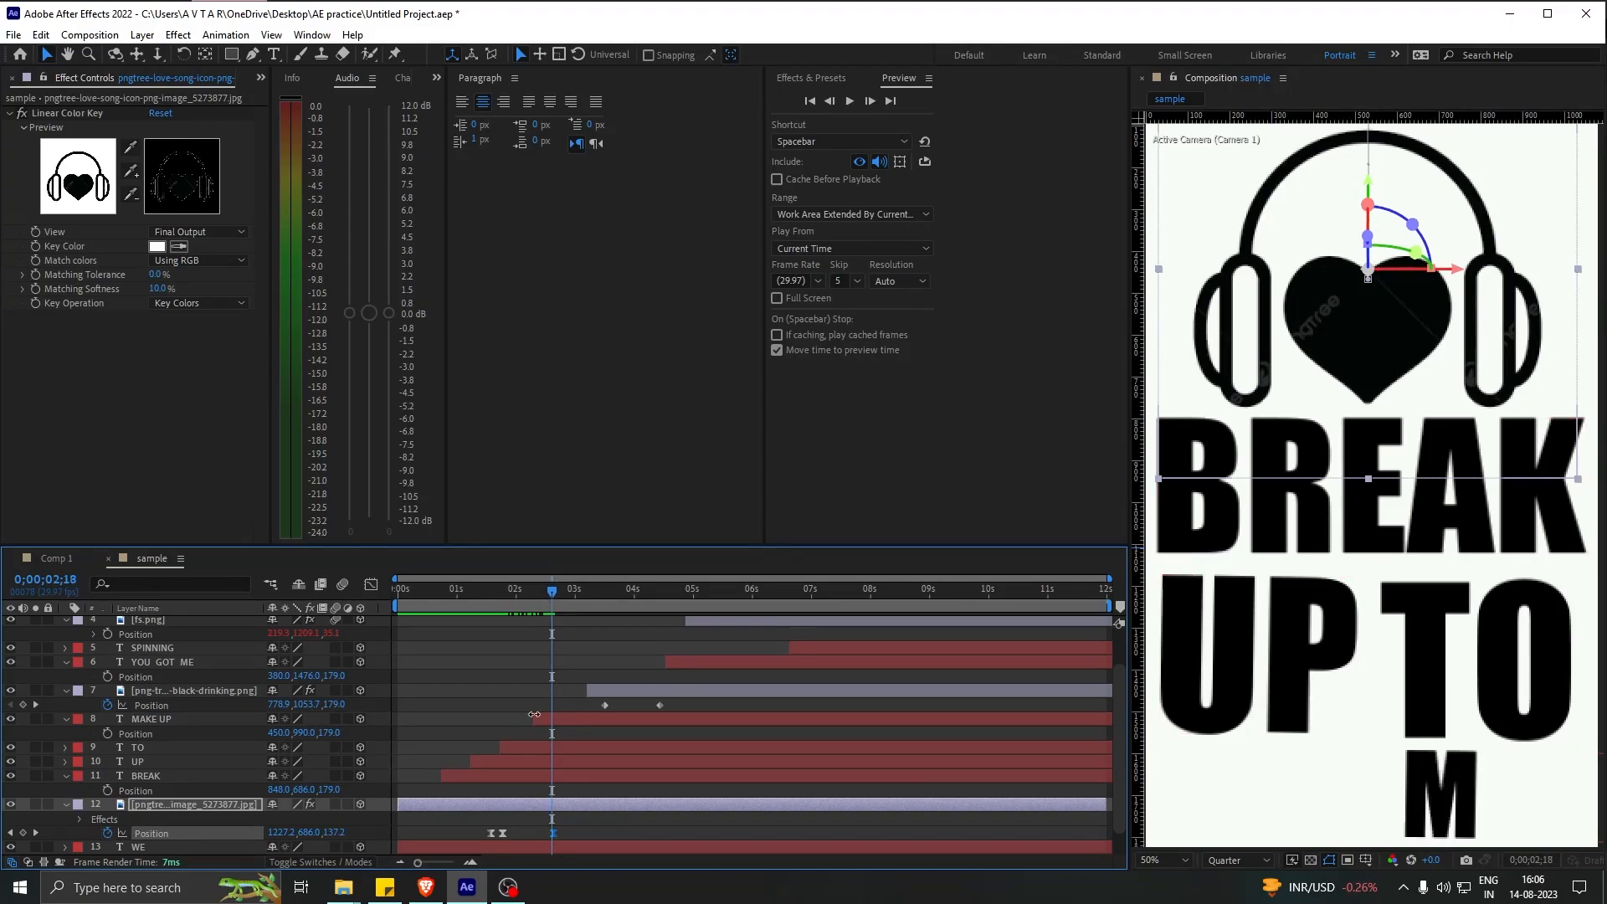
Examine the bottle image layer's Scale and Position keyframes, and preview the image animations from 0;00;02;11 to 0;00;05;18
{"action": "left_click_drag", "start_coordinate": [556, 596], "coordinate": [601, 596]}
{"action": "left_click", "coordinate": [606, 693]}
{"action": "key", "text": "s"}
{"action": "mouse_move", "coordinate": [615, 590]}
{"action": "left_mouse_down"}
{"action": "mouse_move", "coordinate": [590, 595]}
{"action": "mouse_move", "coordinate": [667, 595]}
{"action": "mouse_move", "coordinate": [628, 600]}
{"action": "left_mouse_up"}
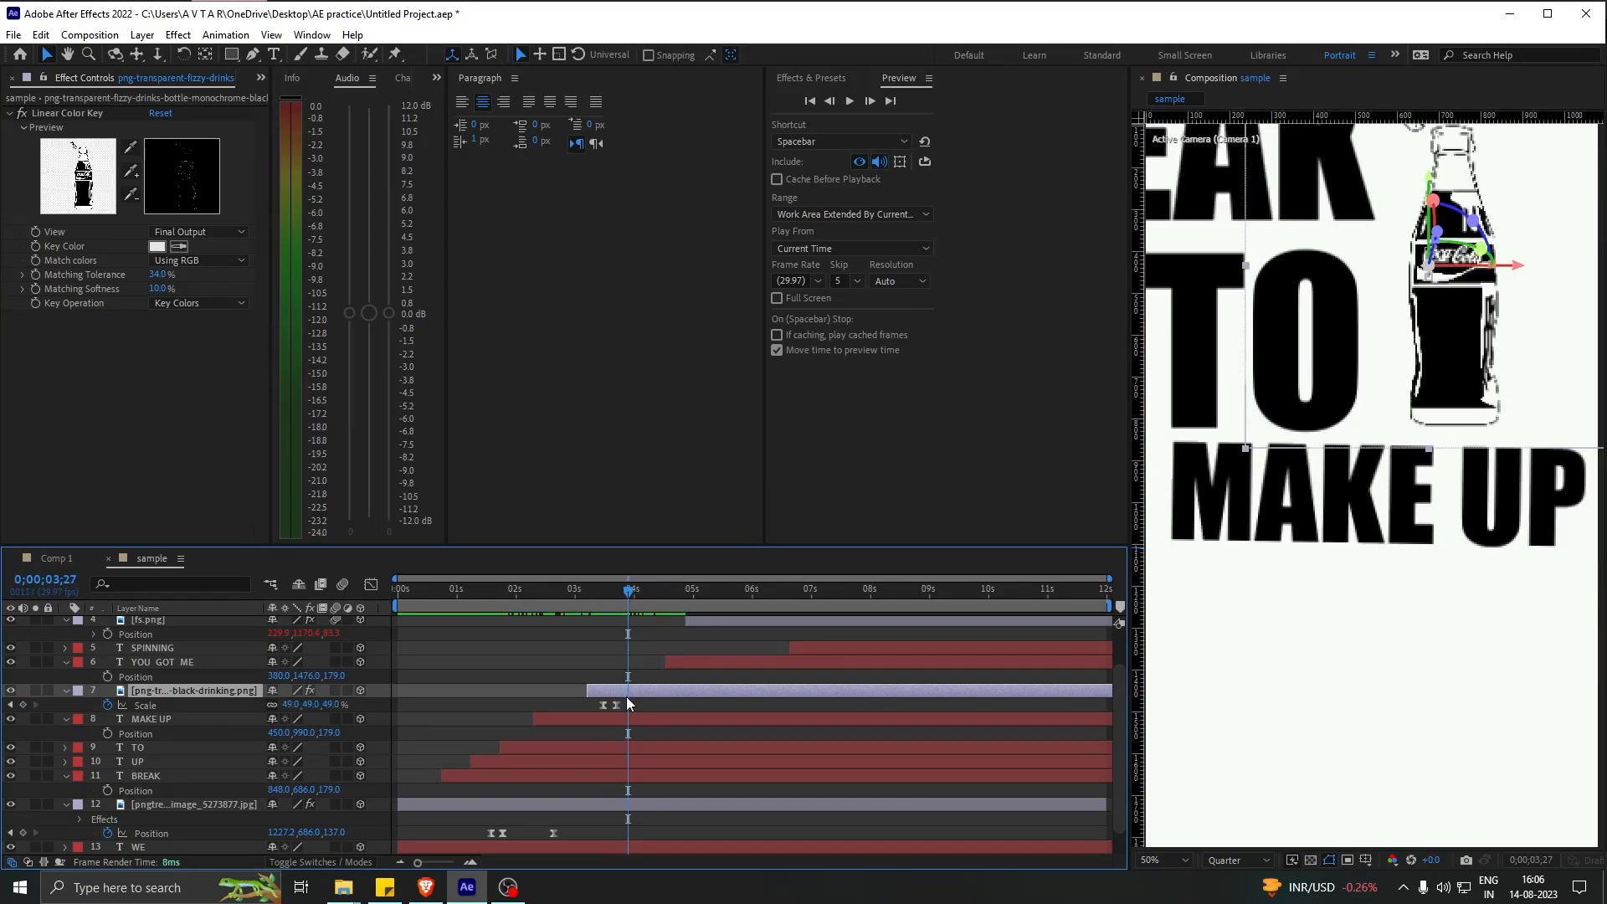
{"action": "key", "text": "p"}
{"action": "left_click_drag", "start_coordinate": [630, 597], "coordinate": [666, 613]}
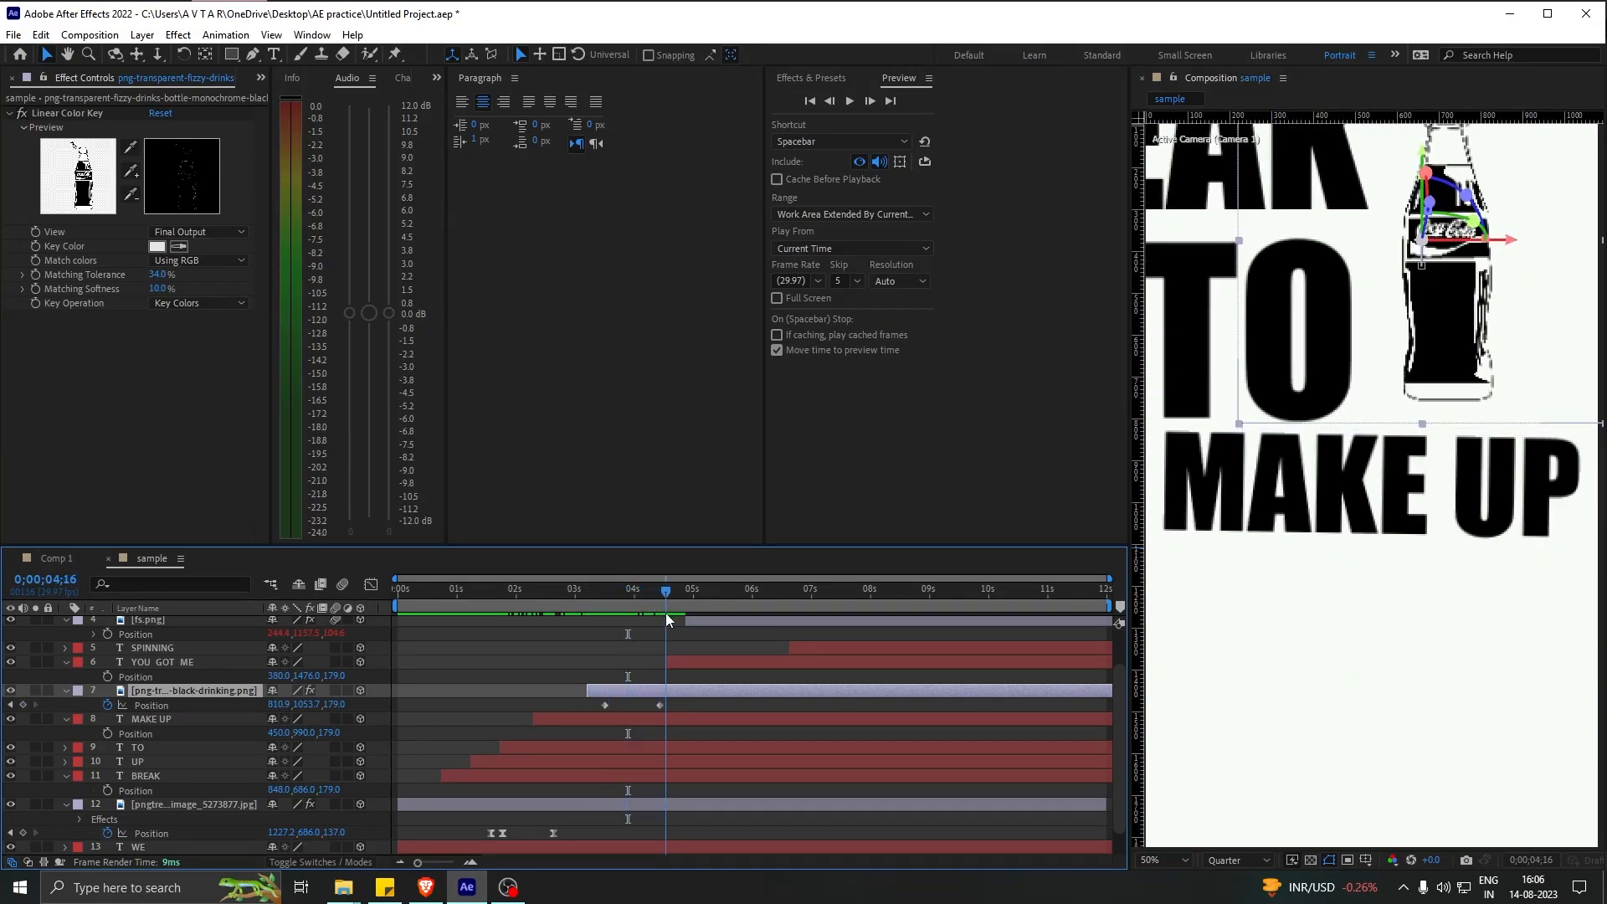
{"action": "left_click", "coordinate": [537, 606]}
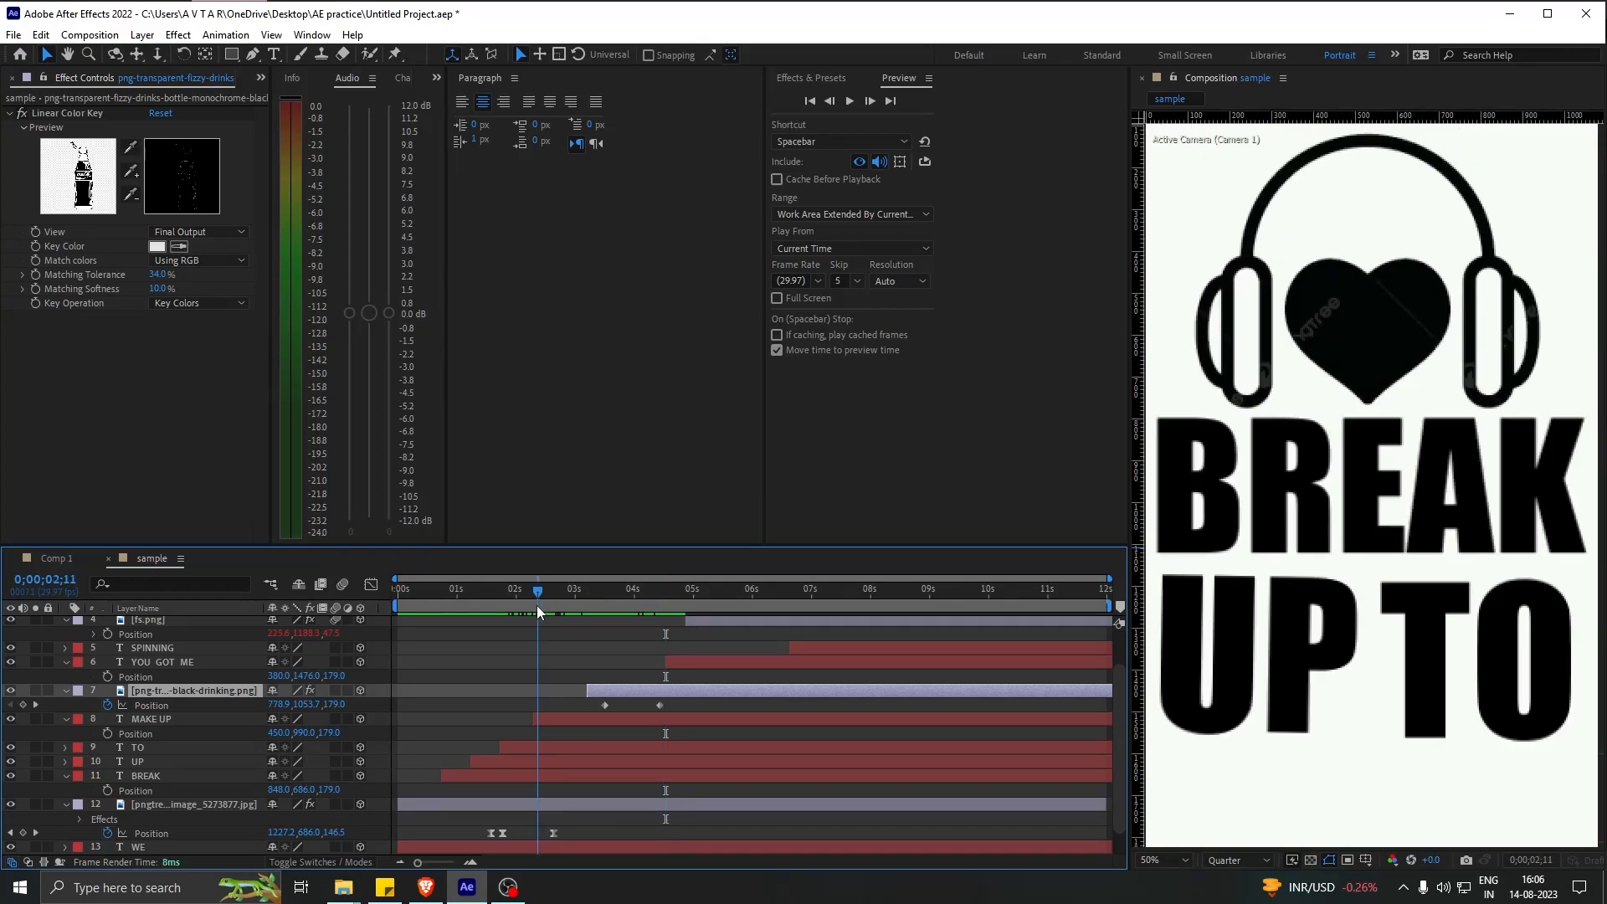
{"action": "key", "text": "space"}
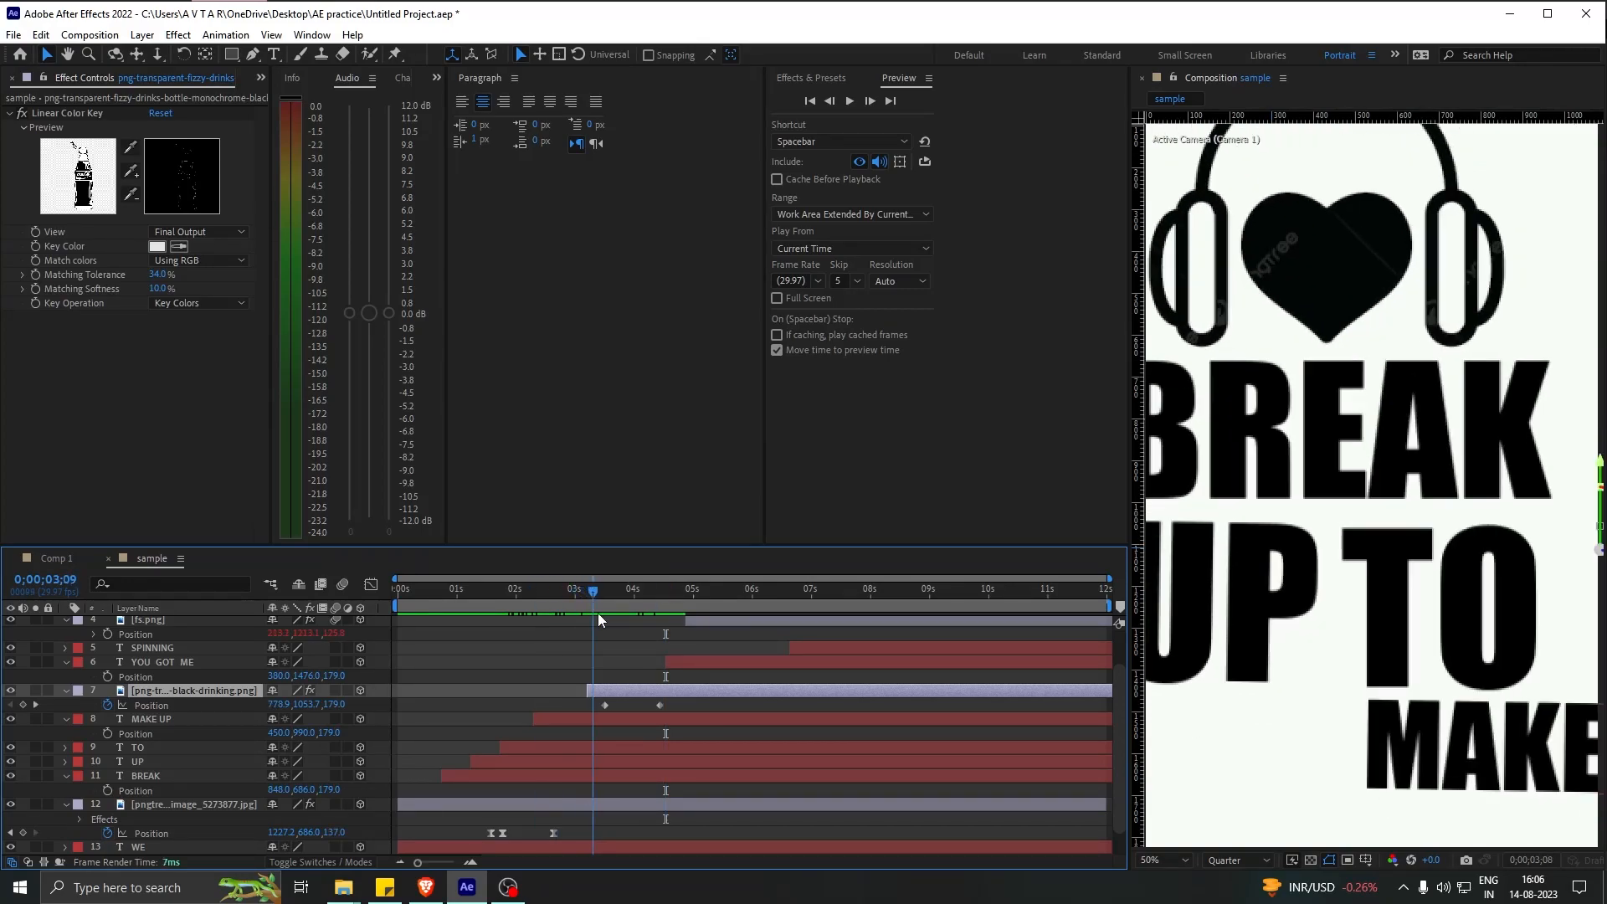
{"action": "left_click_drag", "start_coordinate": [635, 609], "coordinate": [728, 610]}
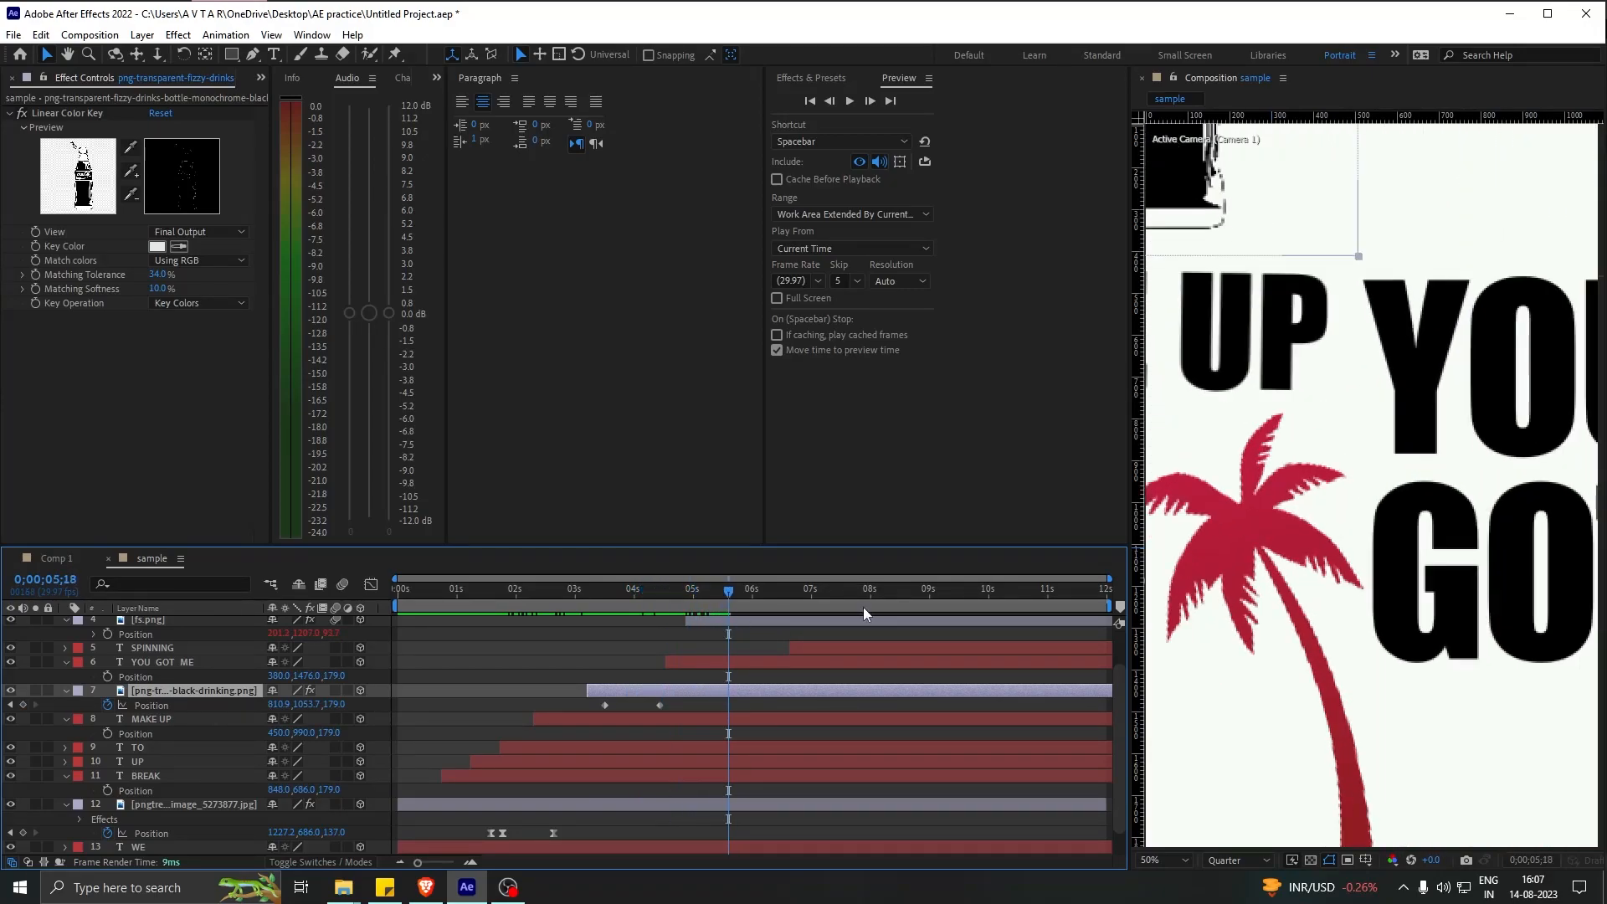
Delete the palm tree image layer fs.png and scrub ahead to the YO YO YO text at 0;00;09;28
{"action": "left_click", "coordinate": [1270, 562]}
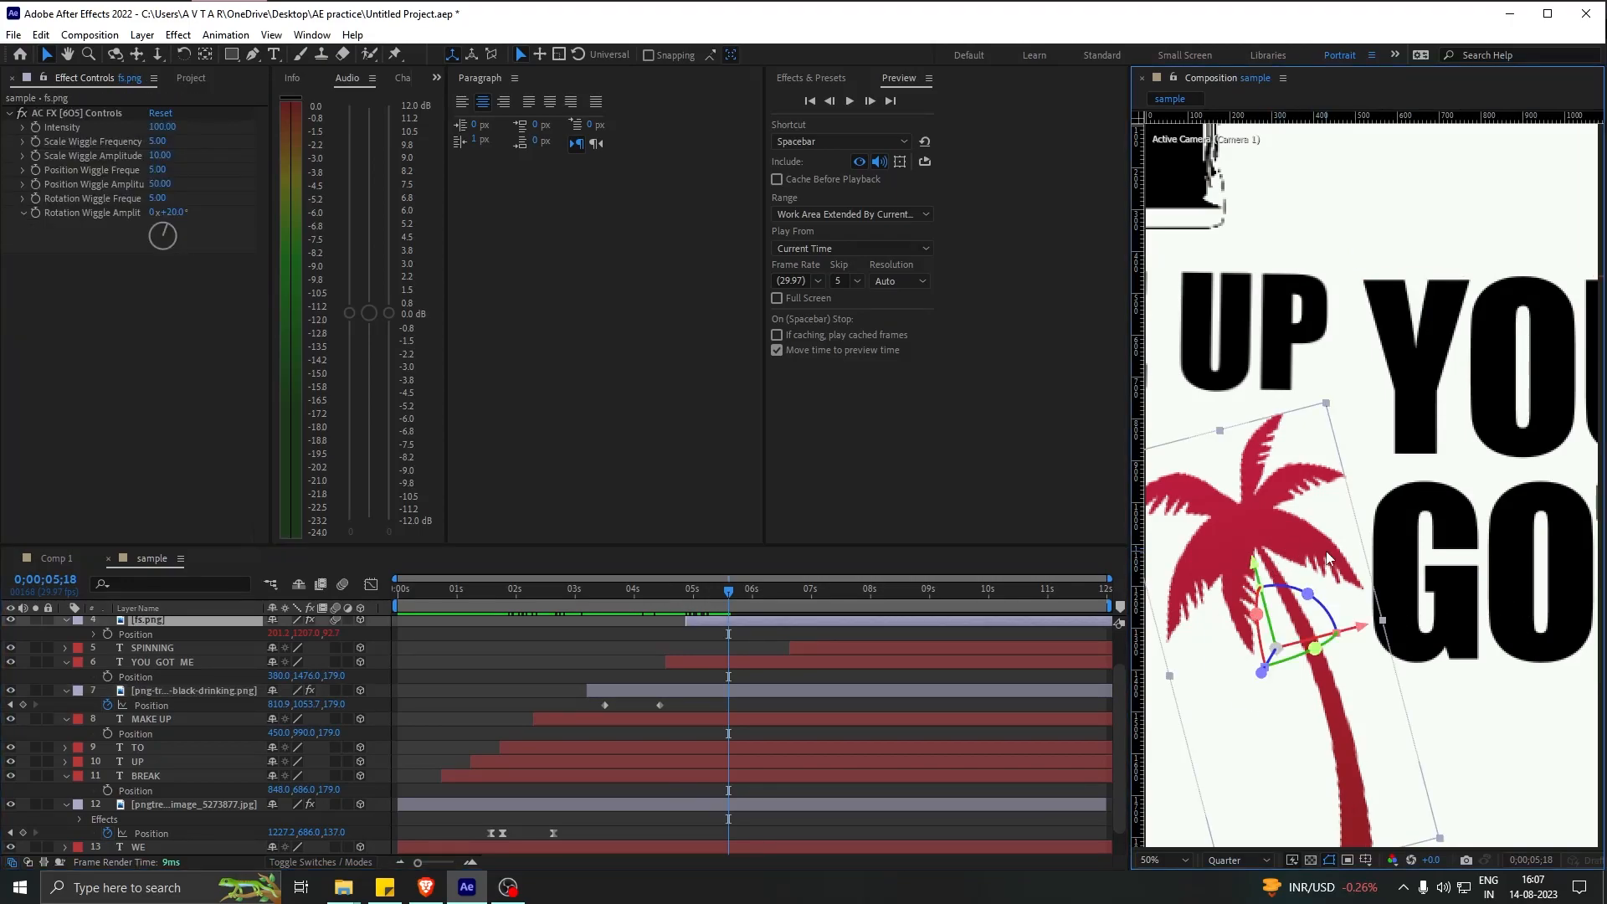
{"action": "scroll", "coordinate": [409, 706], "scroll_direction": "up", "scroll_amount": 2}
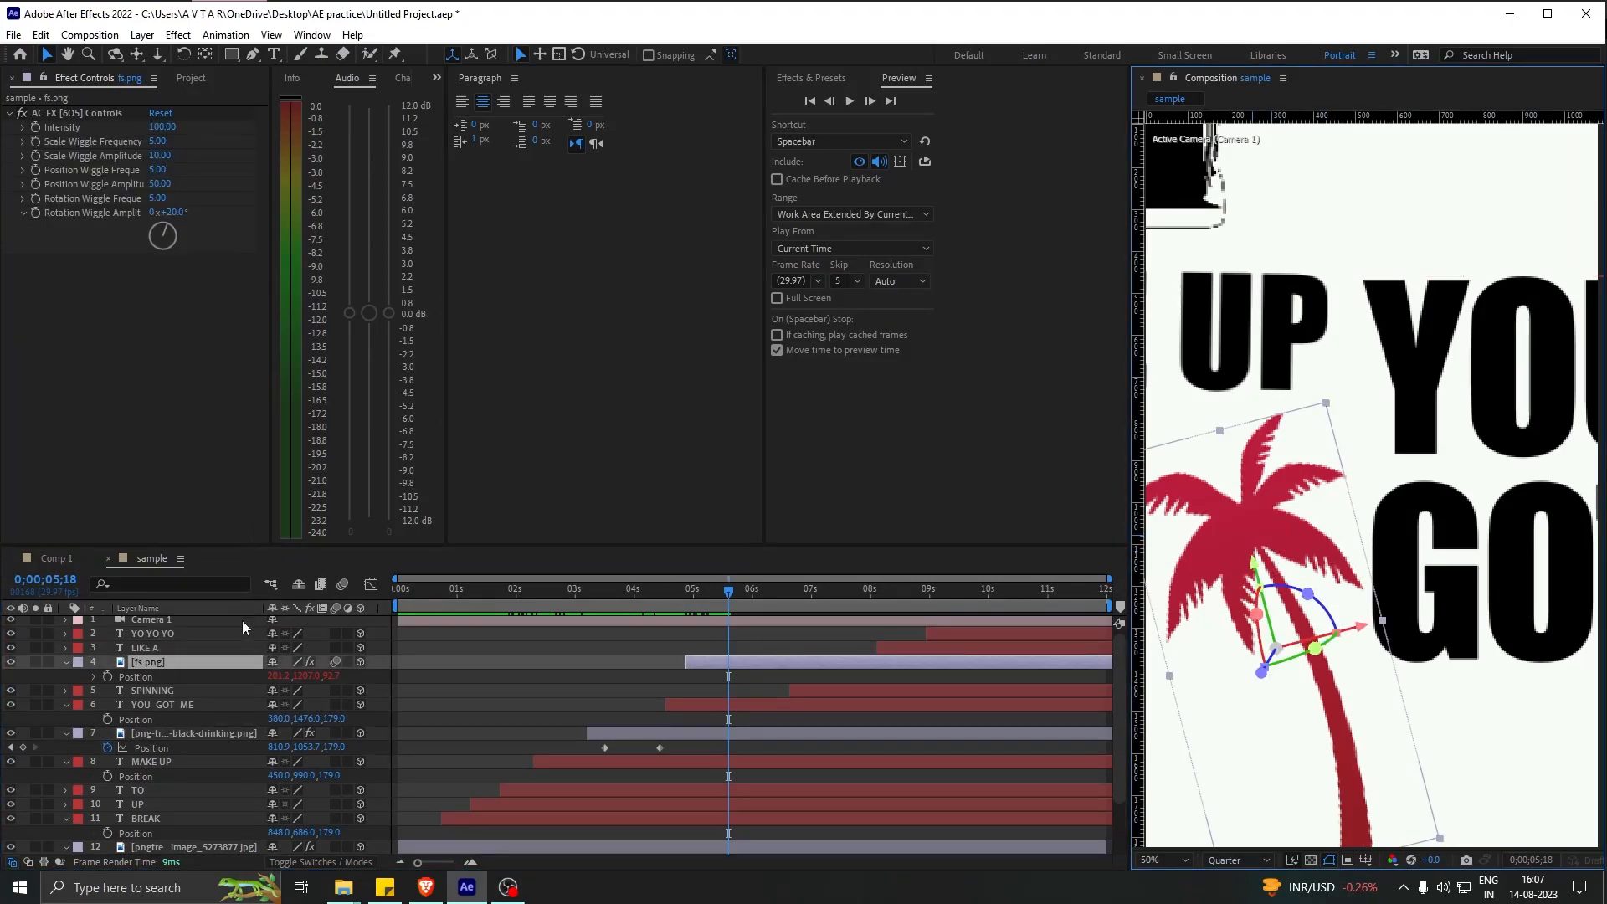
{"action": "left_click", "coordinate": [154, 662]}
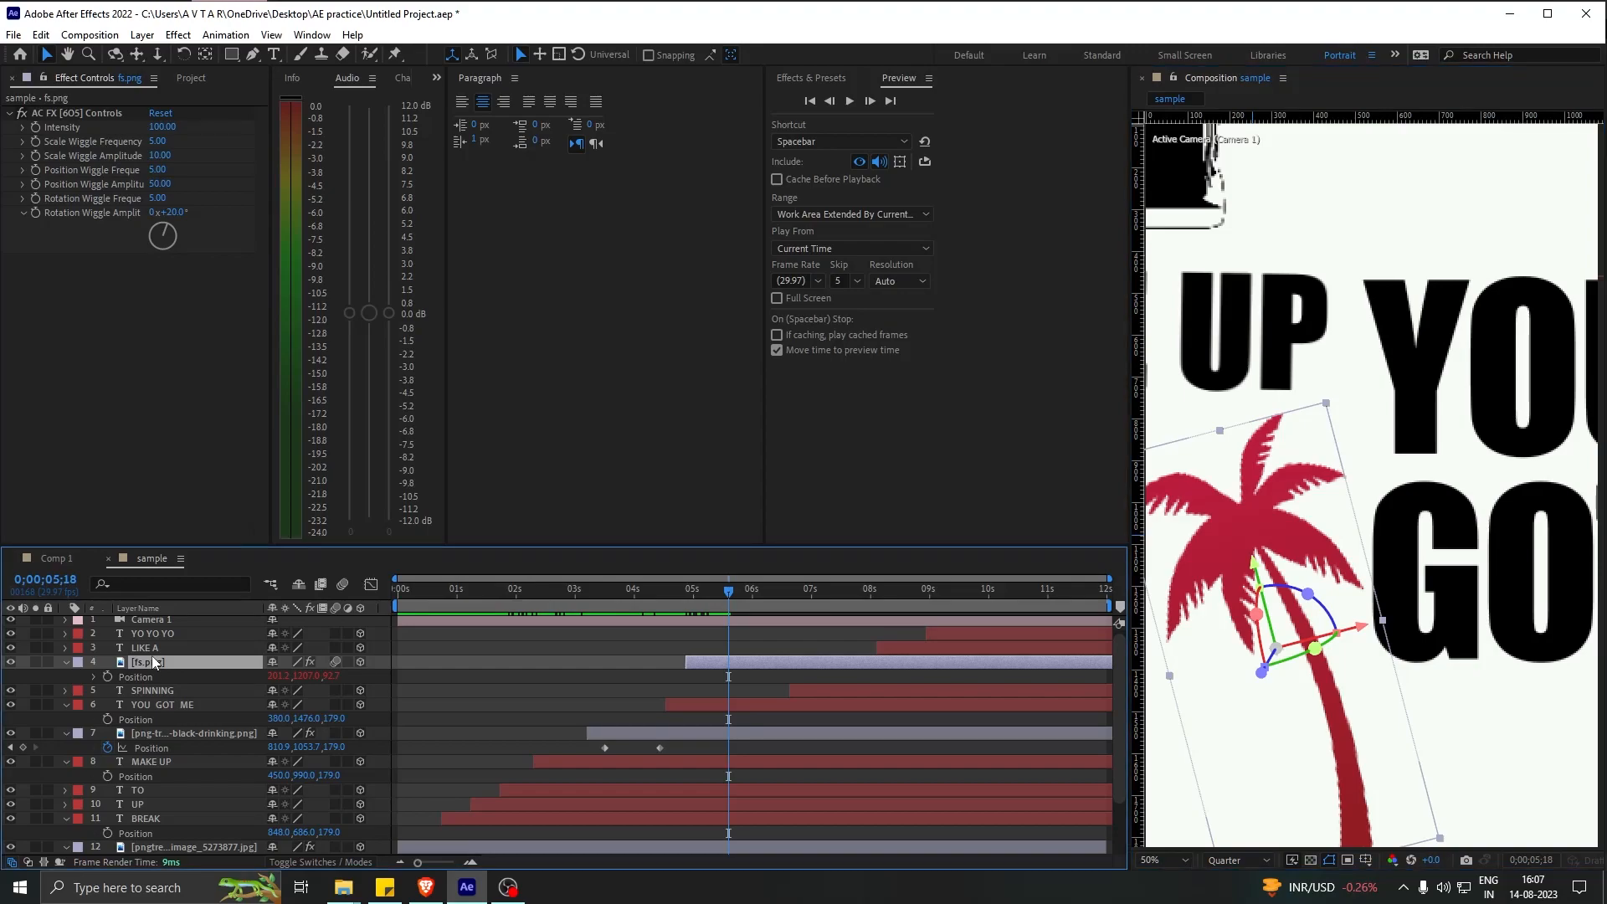
{"action": "key", "text": "Delete"}
{"action": "left_click_drag", "start_coordinate": [731, 586], "coordinate": [988, 605]}
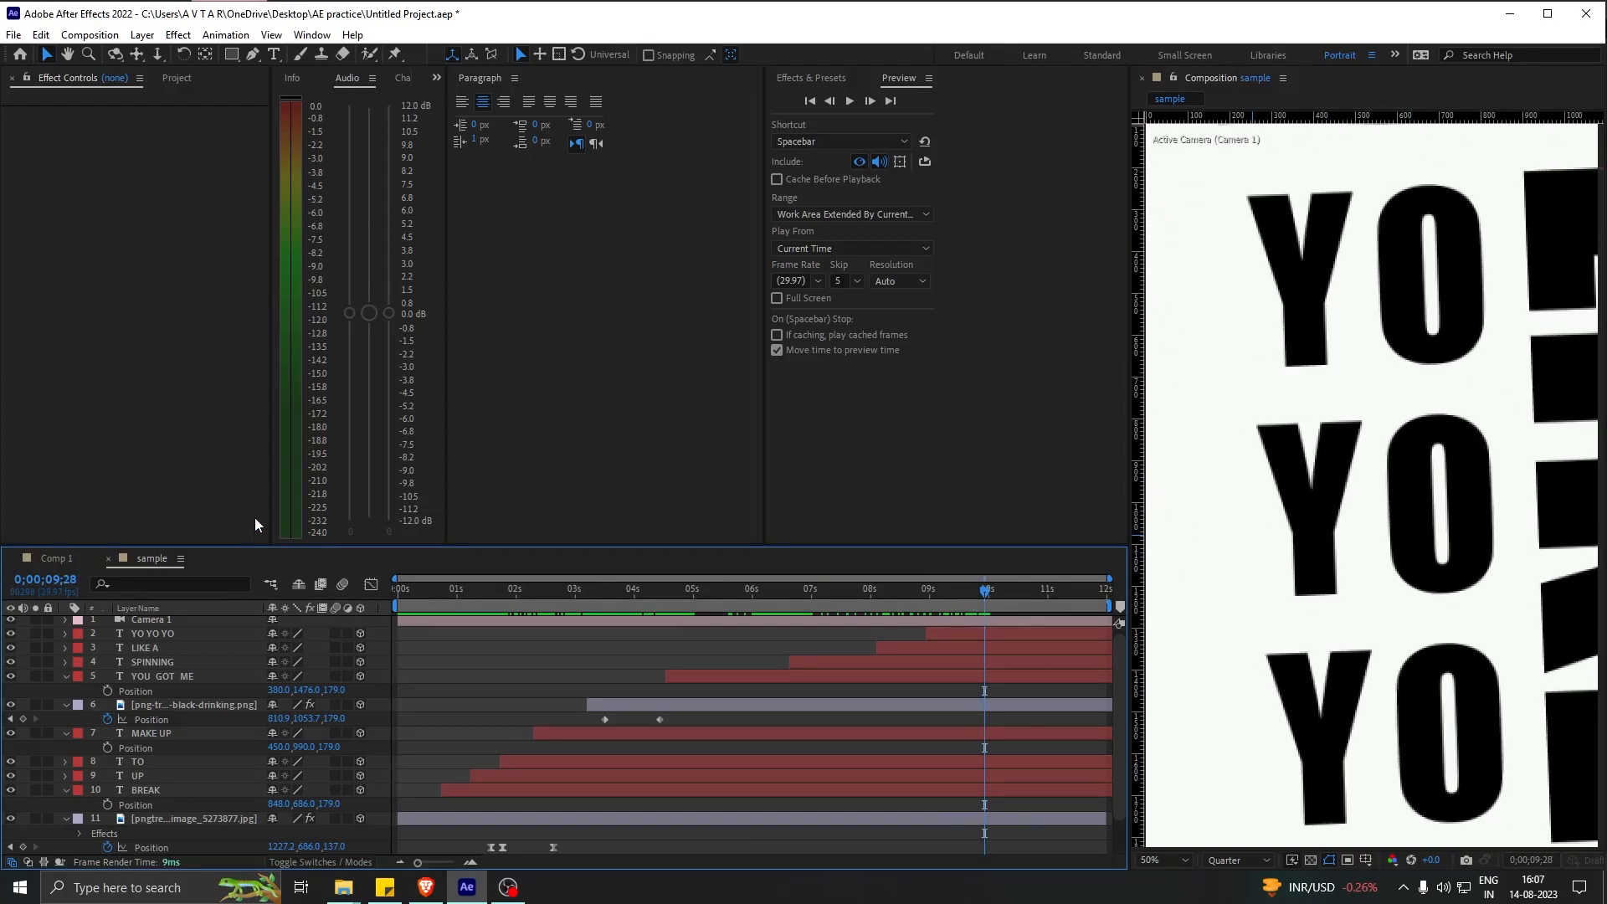
Add the sunglasses .webp image from the project to the sample composition, directly below the Camera 1 layer
{"action": "left_click", "coordinate": [57, 558]}
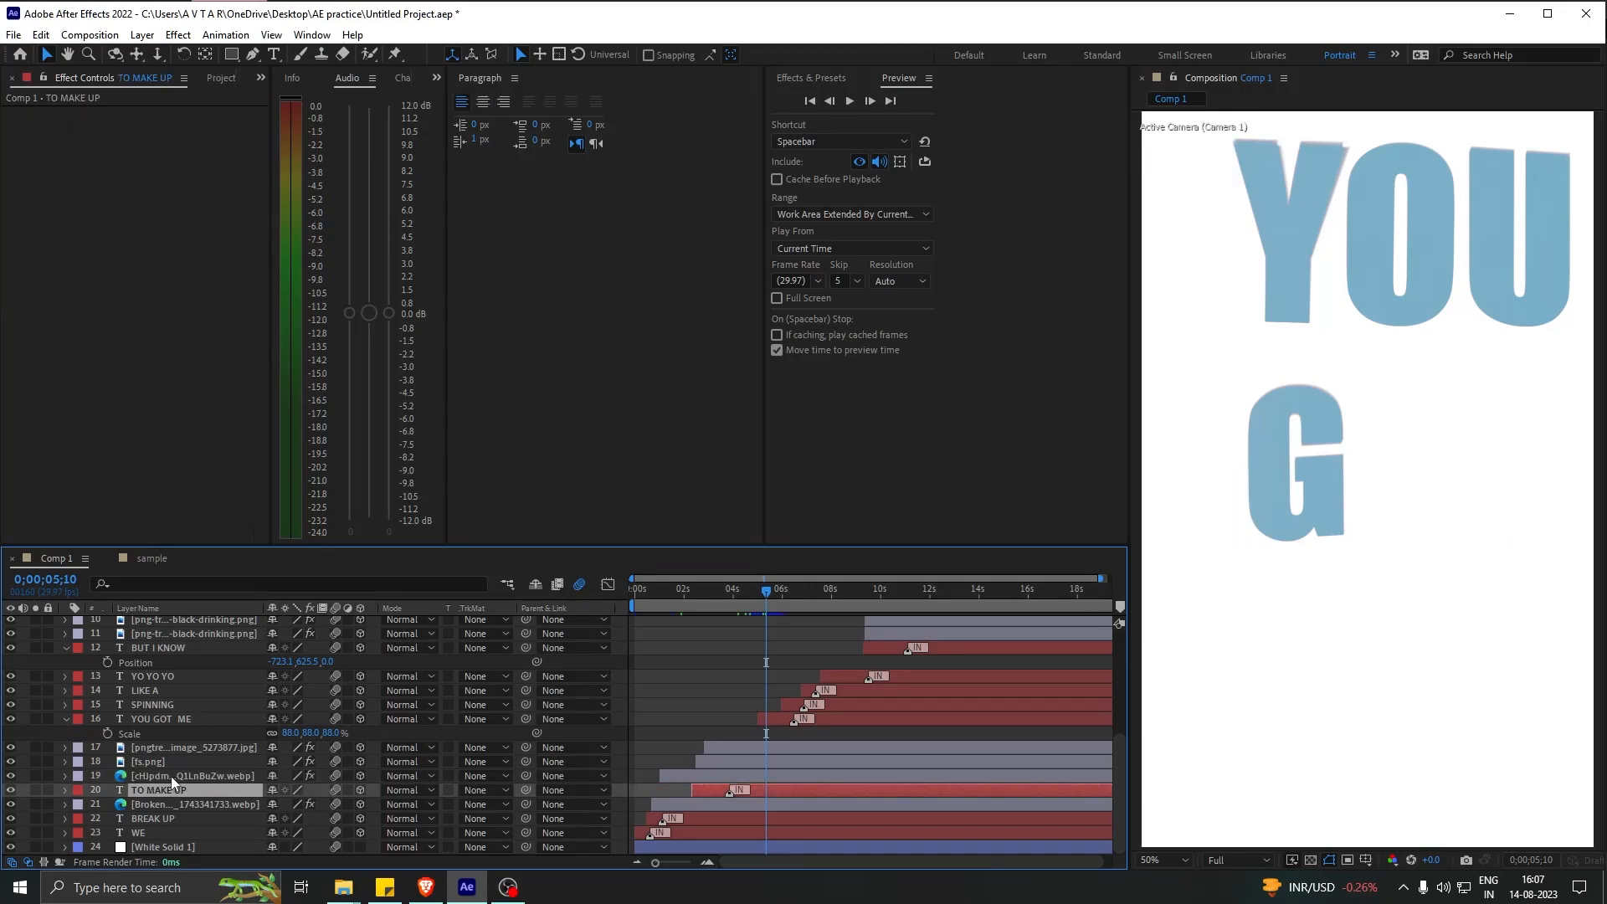
{"action": "left_click", "coordinate": [261, 78]}
{"action": "left_click", "coordinate": [289, 109]}
{"action": "left_click", "coordinate": [87, 374]}
{"action": "left_click", "coordinate": [79, 244]}
{"action": "left_click", "coordinate": [151, 559]}
{"action": "left_click_drag", "start_coordinate": [78, 250], "coordinate": [247, 631]}
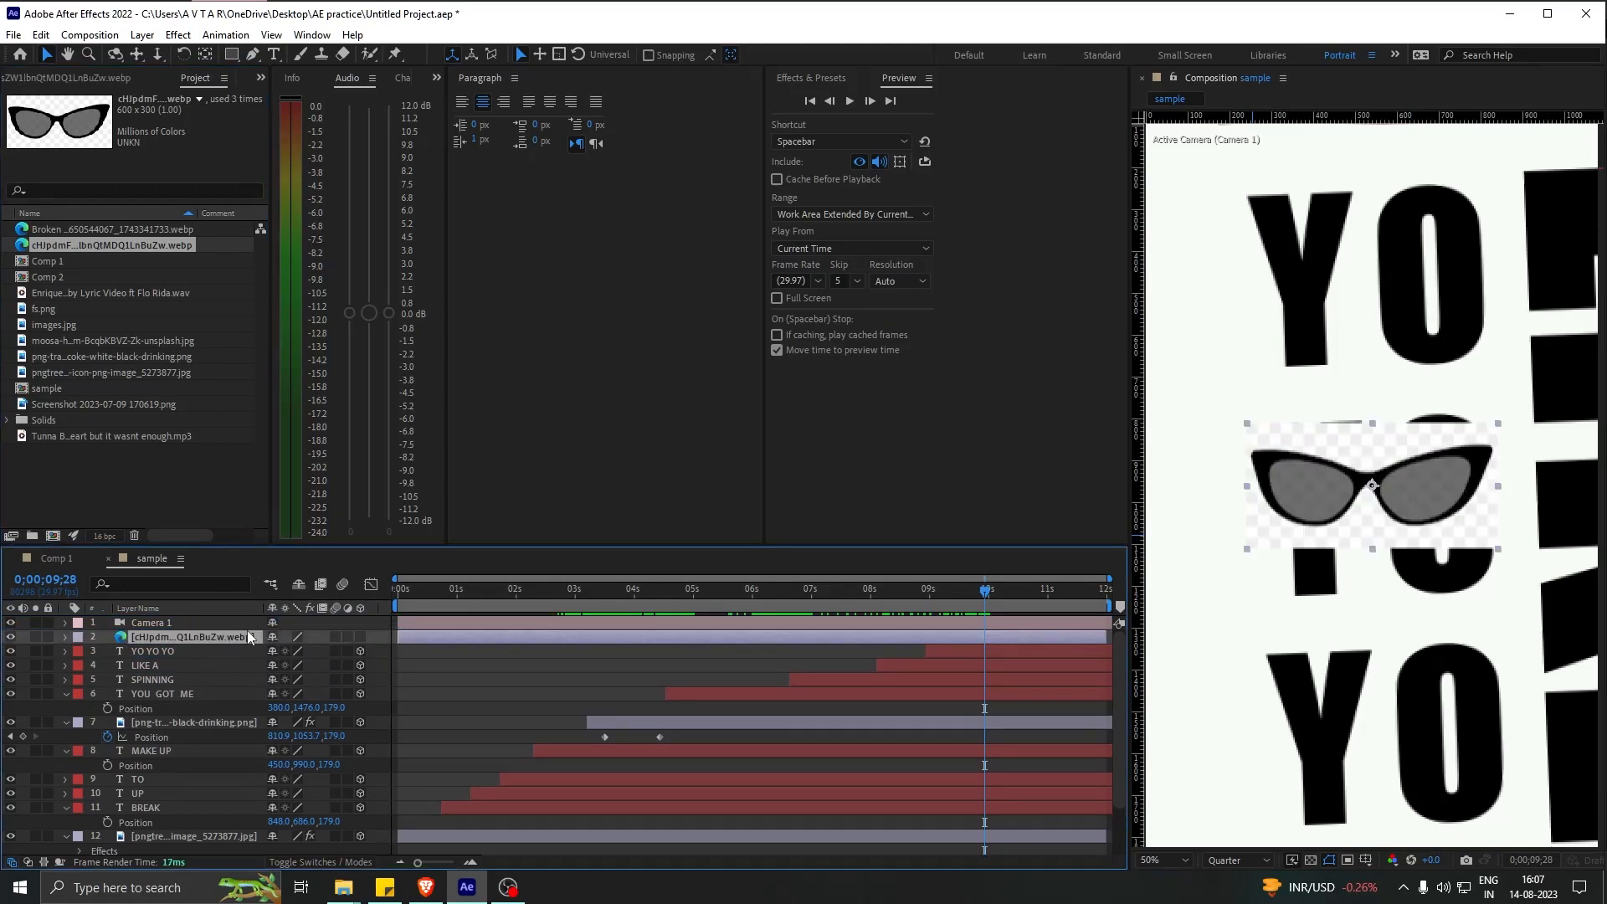
Shift the sunglasses layer to start just after the YO YO YO layer begins, and set the viewer resolution to Full
{"action": "left_click_drag", "start_coordinate": [581, 640], "coordinate": [1013, 641]}
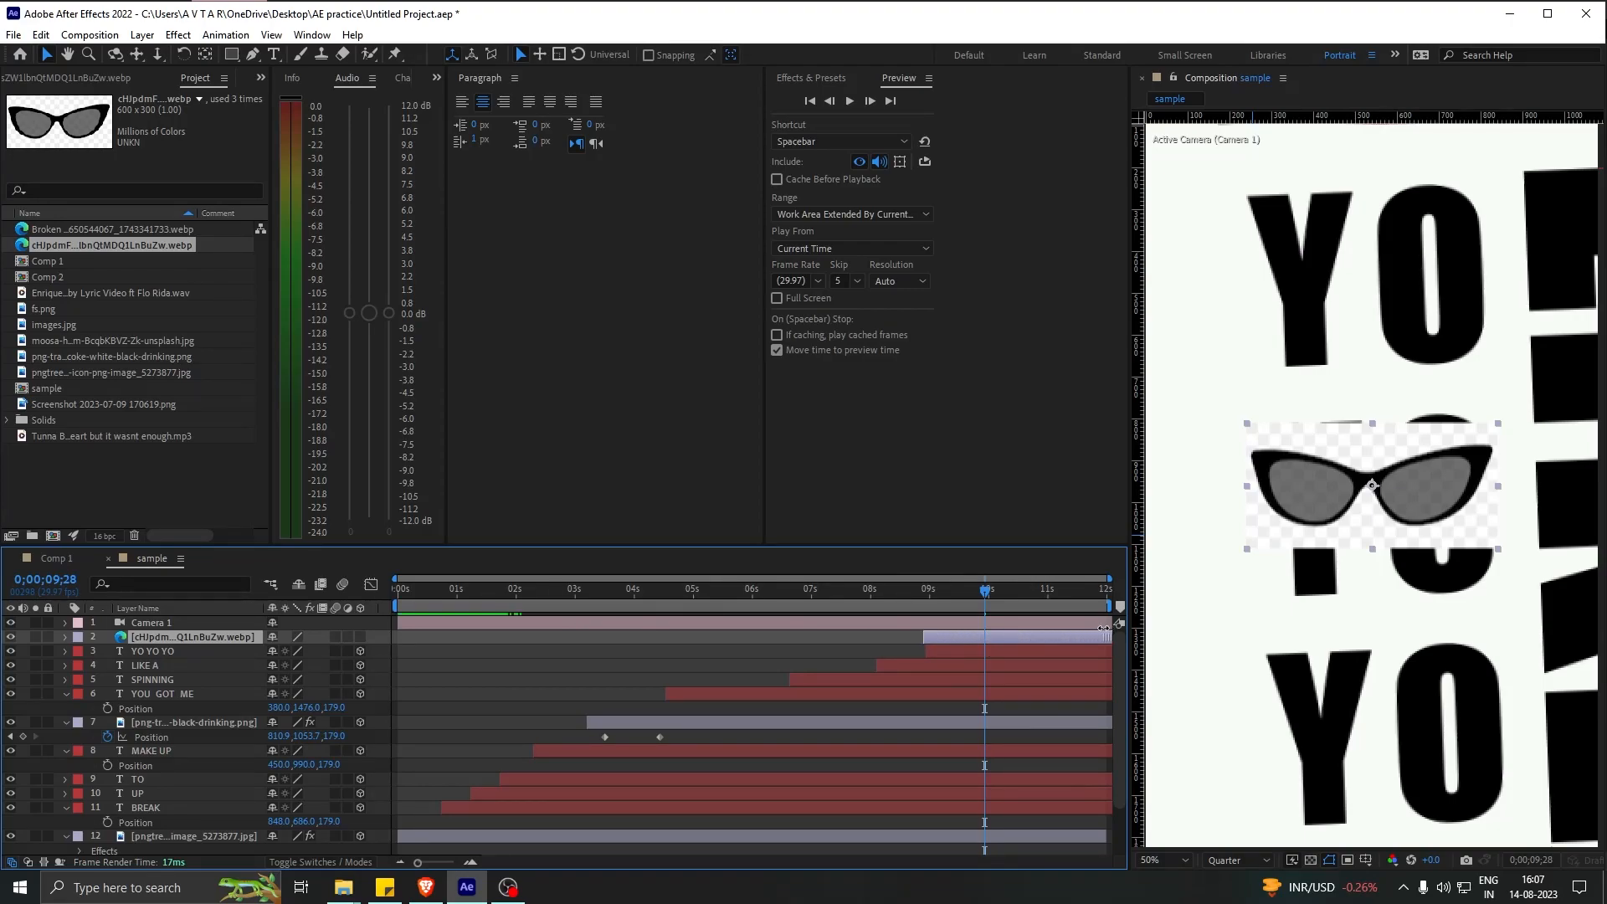
{"action": "left_click_drag", "start_coordinate": [977, 638], "coordinate": [991, 637]}
{"action": "scroll", "coordinate": [1373, 484], "scroll_direction": "up", "scroll_amount": 2}
{"action": "scroll", "coordinate": [1373, 474], "scroll_direction": "down", "scroll_amount": 2}
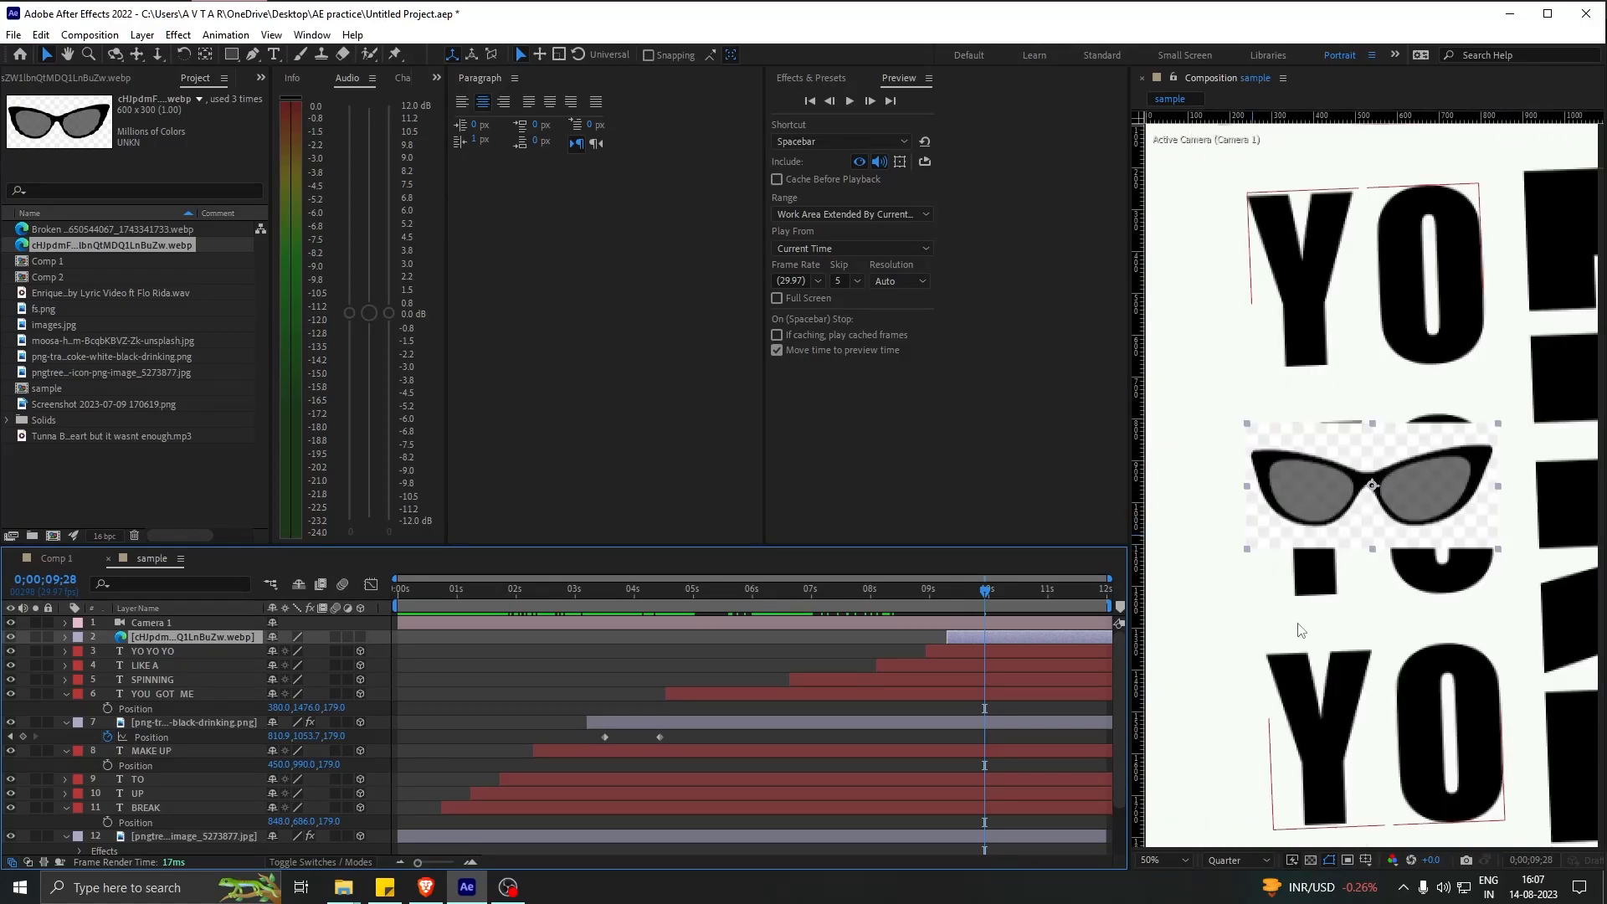
{"action": "left_click", "coordinate": [1226, 860]}
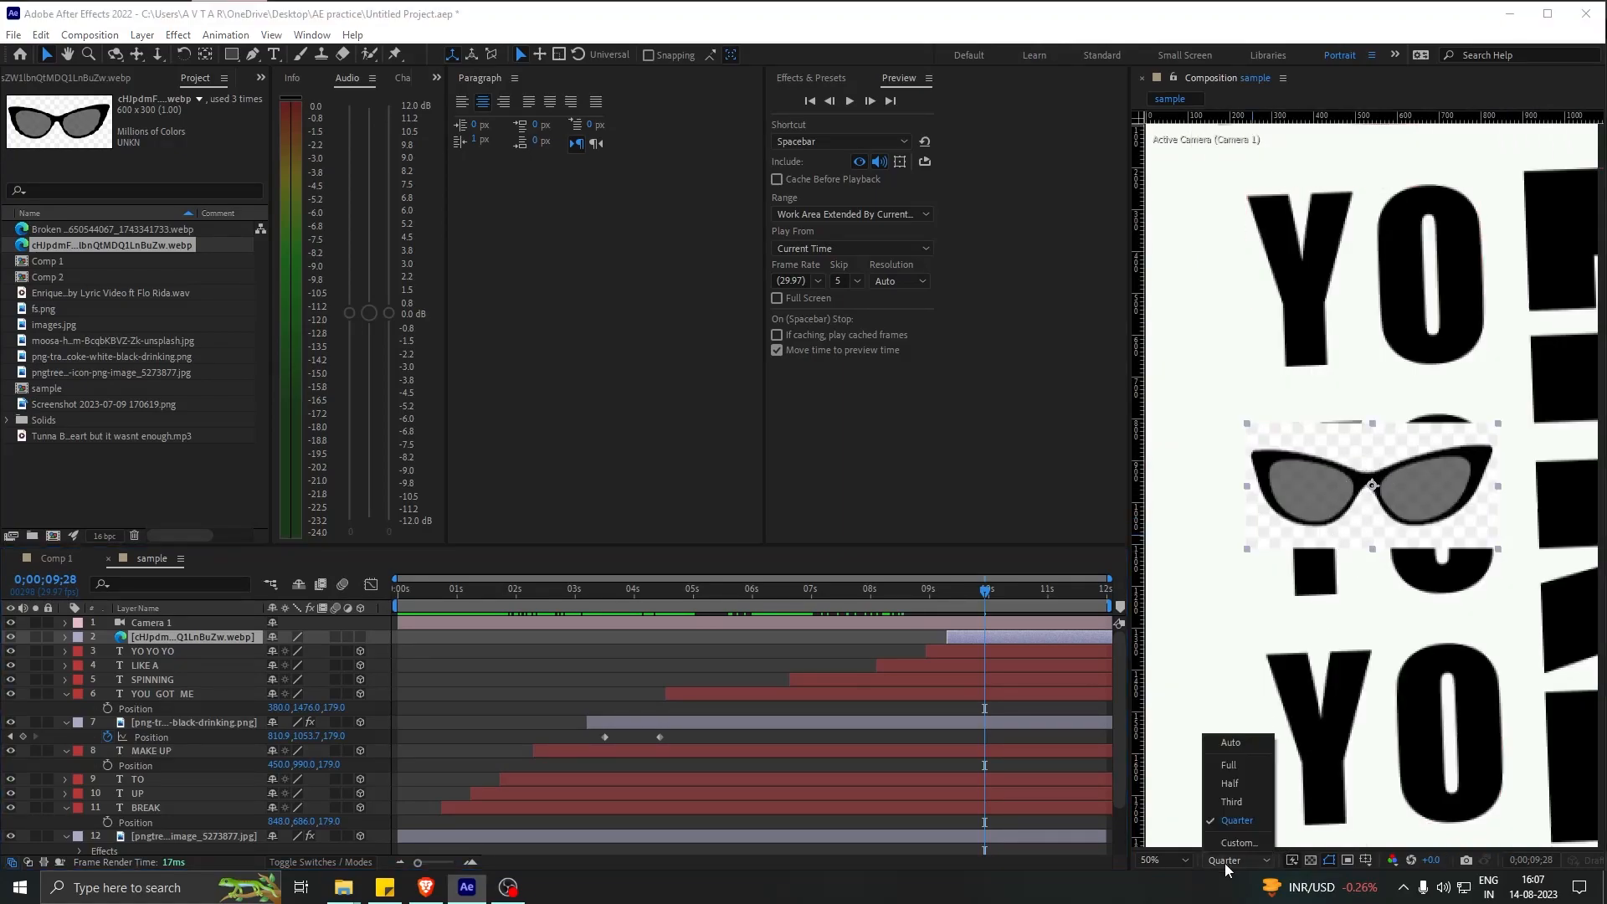
{"action": "left_click", "coordinate": [1235, 763]}
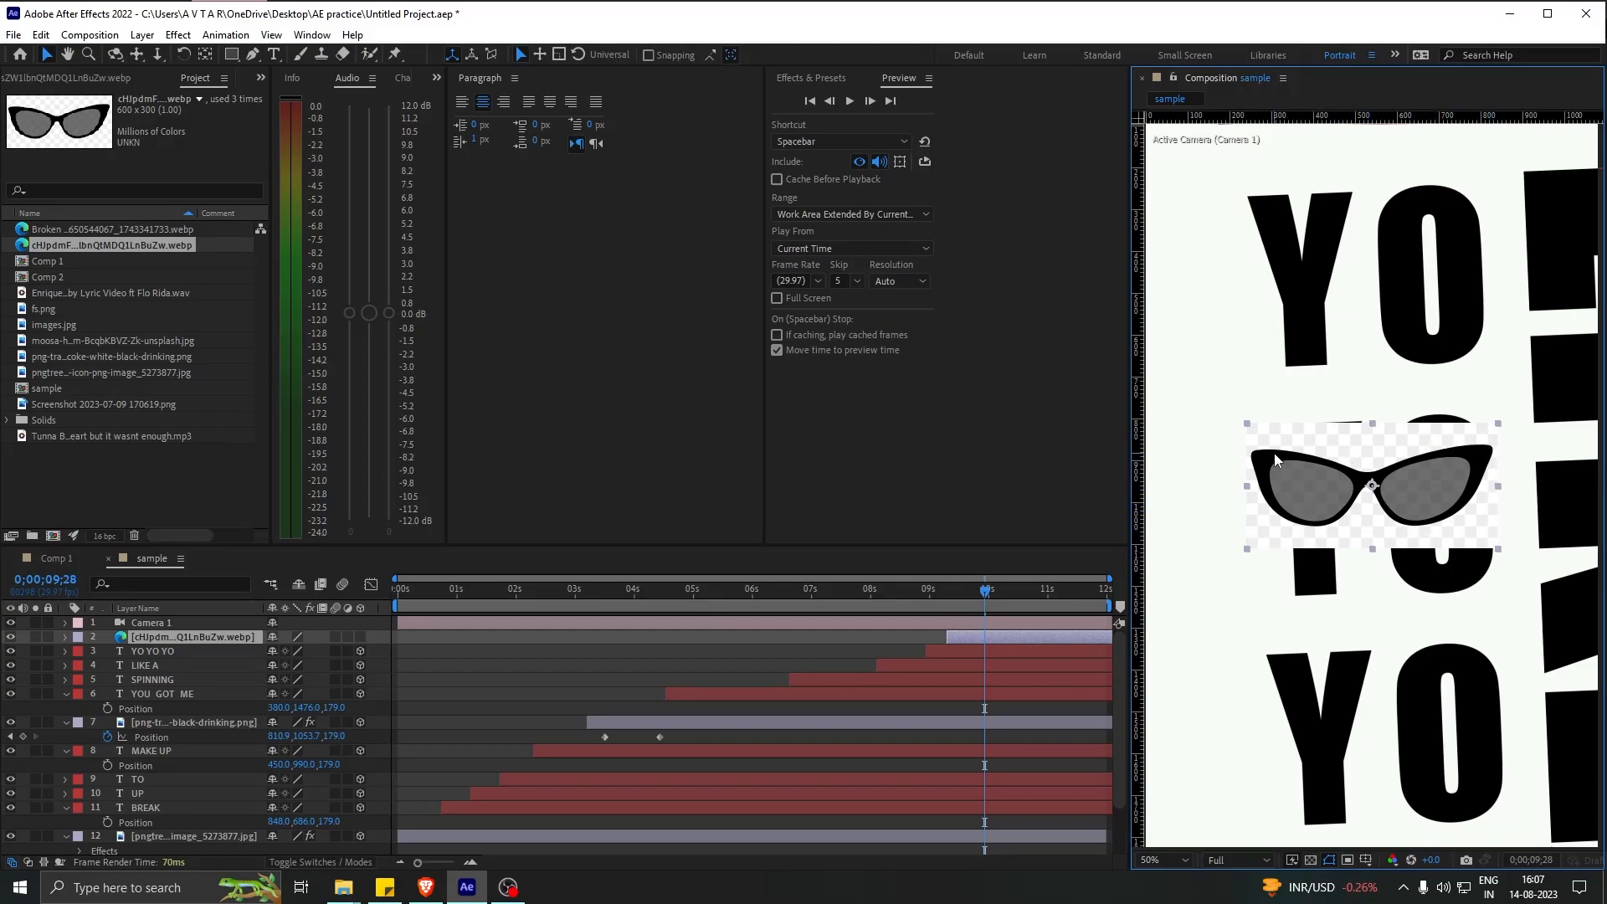
Apply Linear Color Key to the sunglasses layer and sample its white background as the key color
{"action": "left_click", "coordinate": [193, 636]}
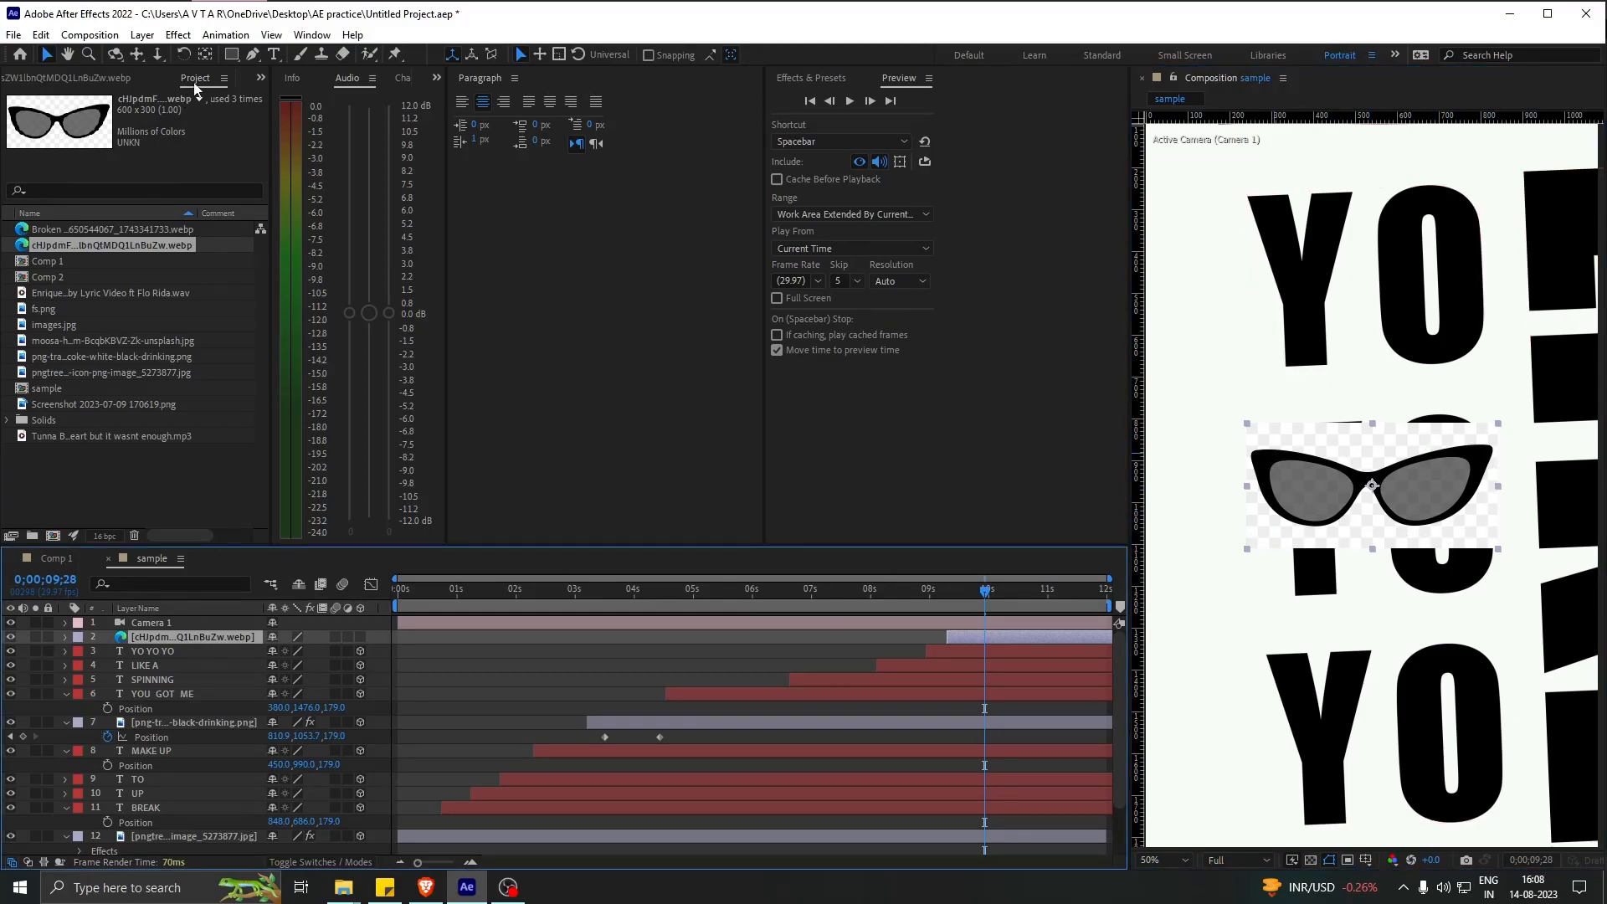
{"action": "left_click", "coordinate": [178, 34]}
{"action": "mouse_move", "coordinate": [210, 318]}
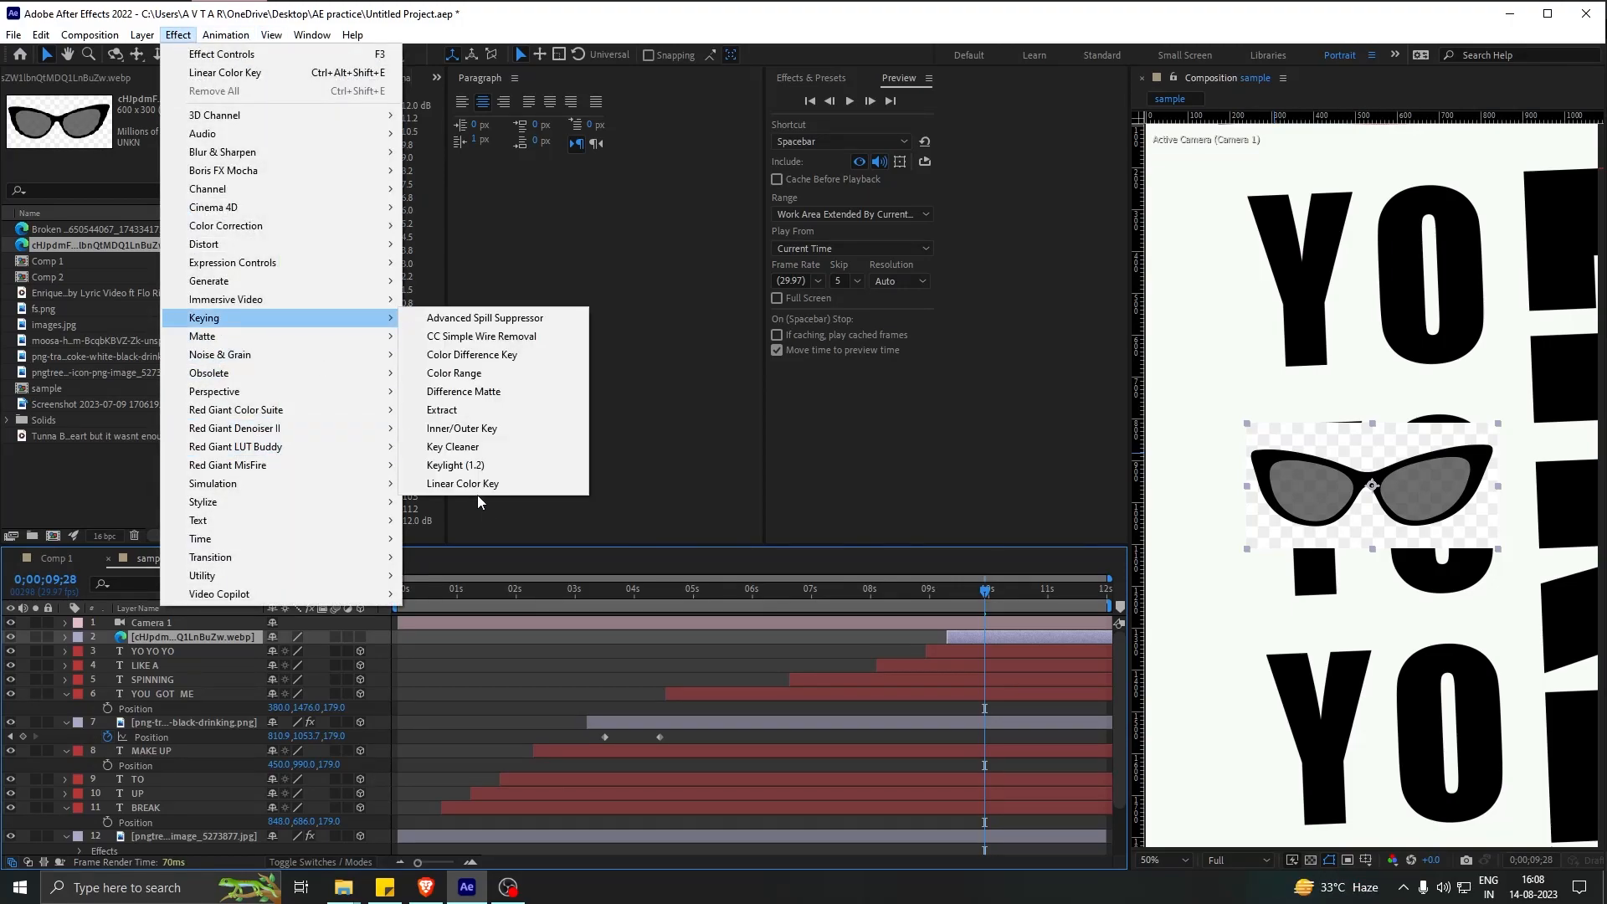
{"action": "left_click", "coordinate": [455, 483]}
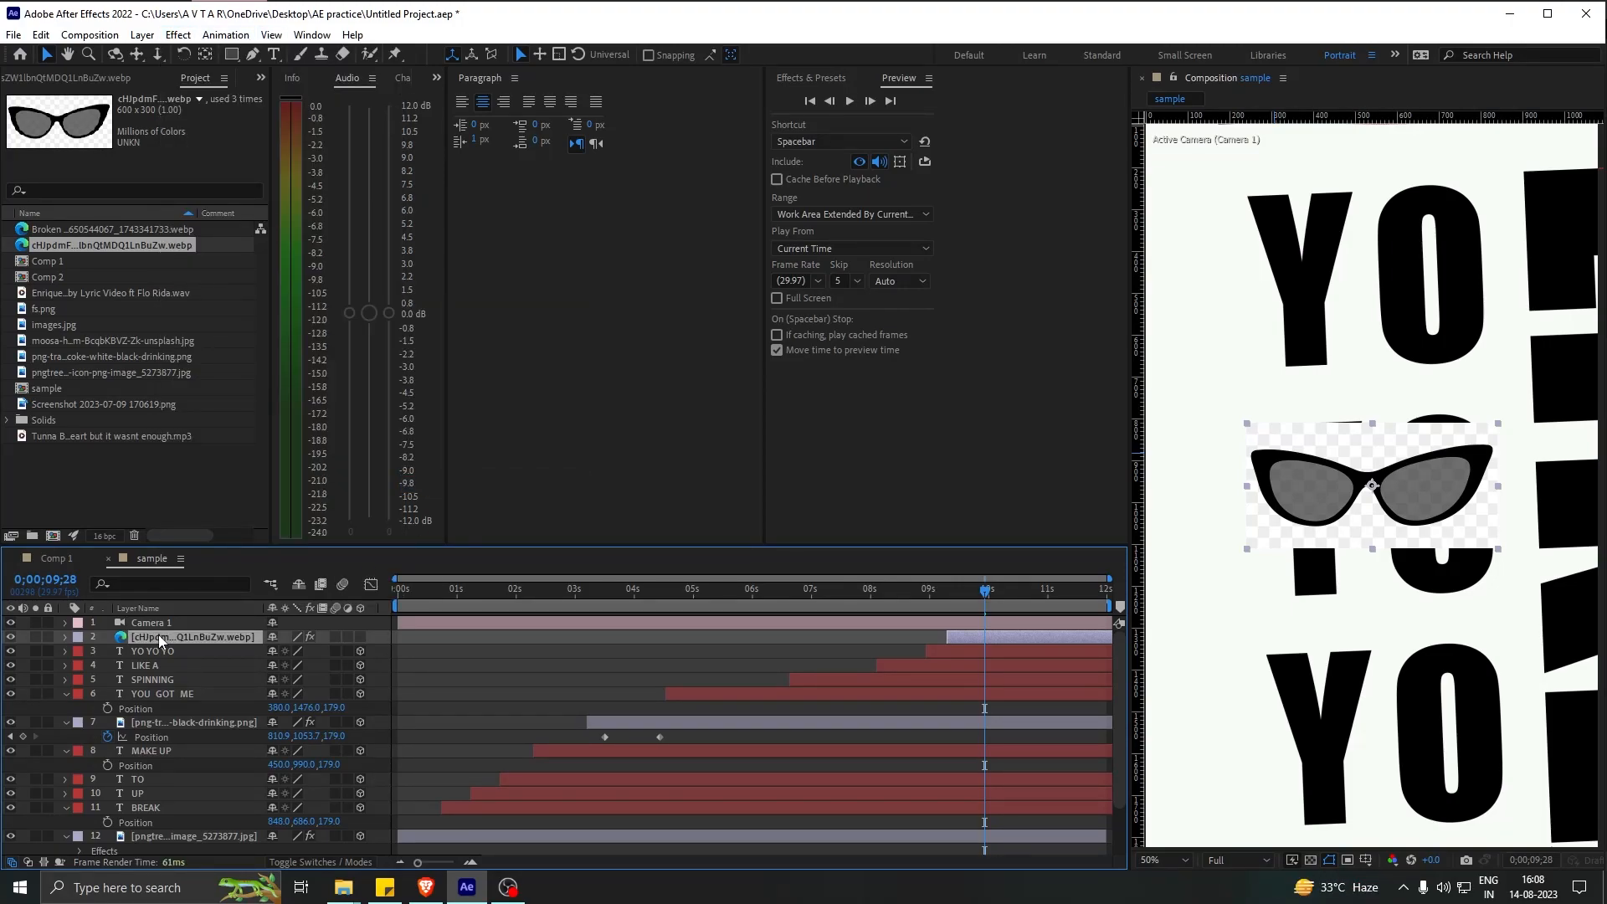
{"action": "left_click", "coordinate": [260, 78]}
{"action": "left_click", "coordinate": [292, 98]}
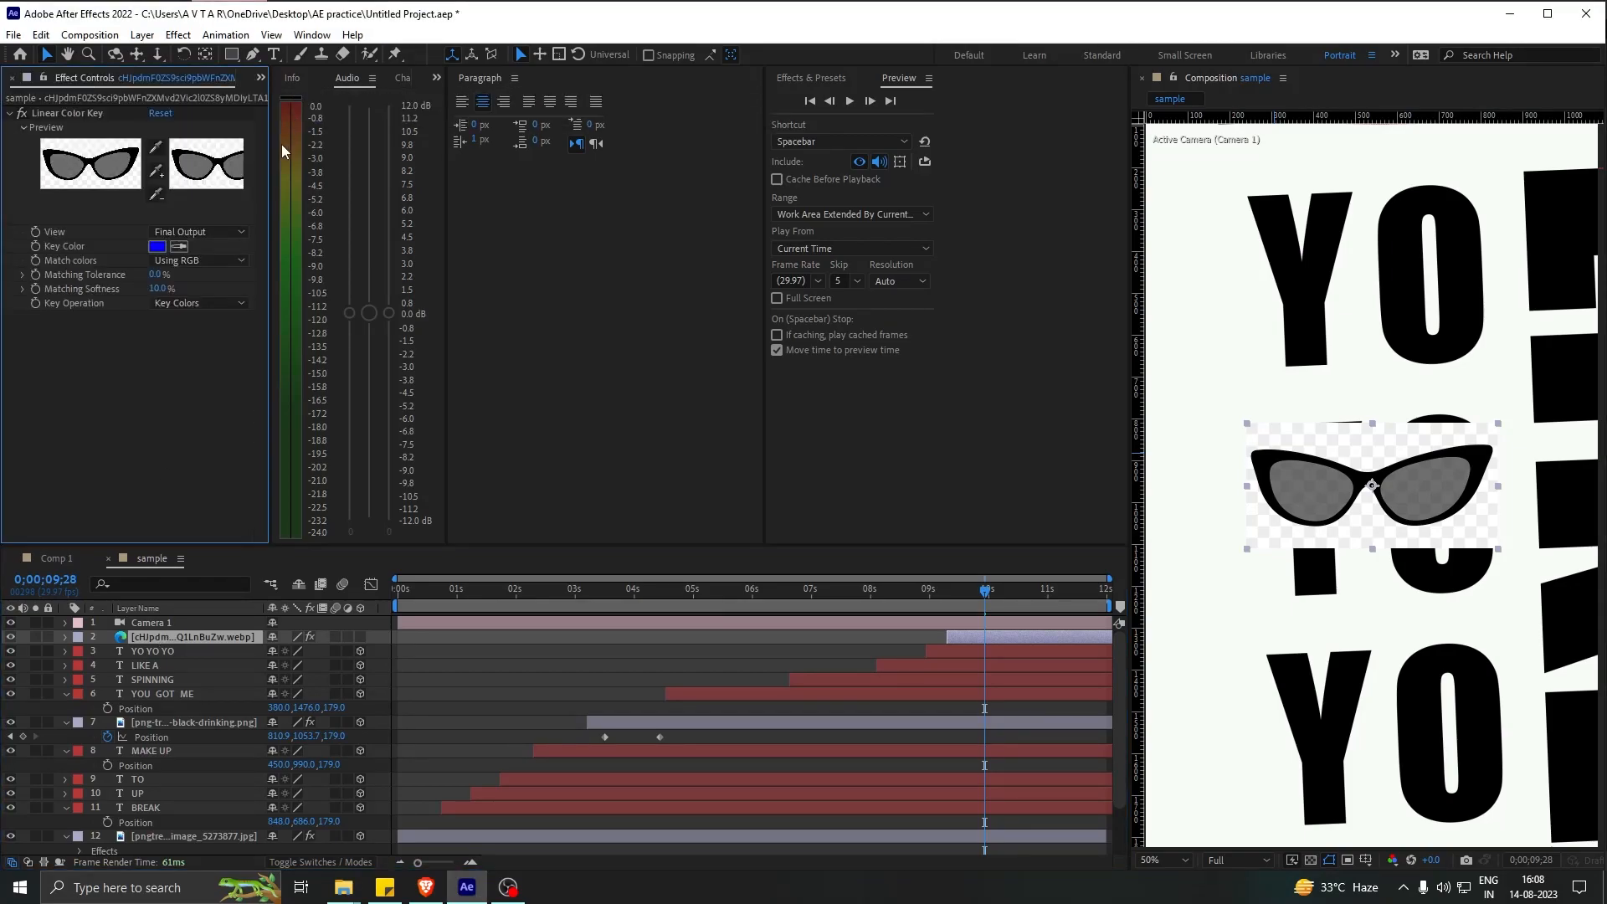
{"action": "left_click", "coordinate": [156, 150]}
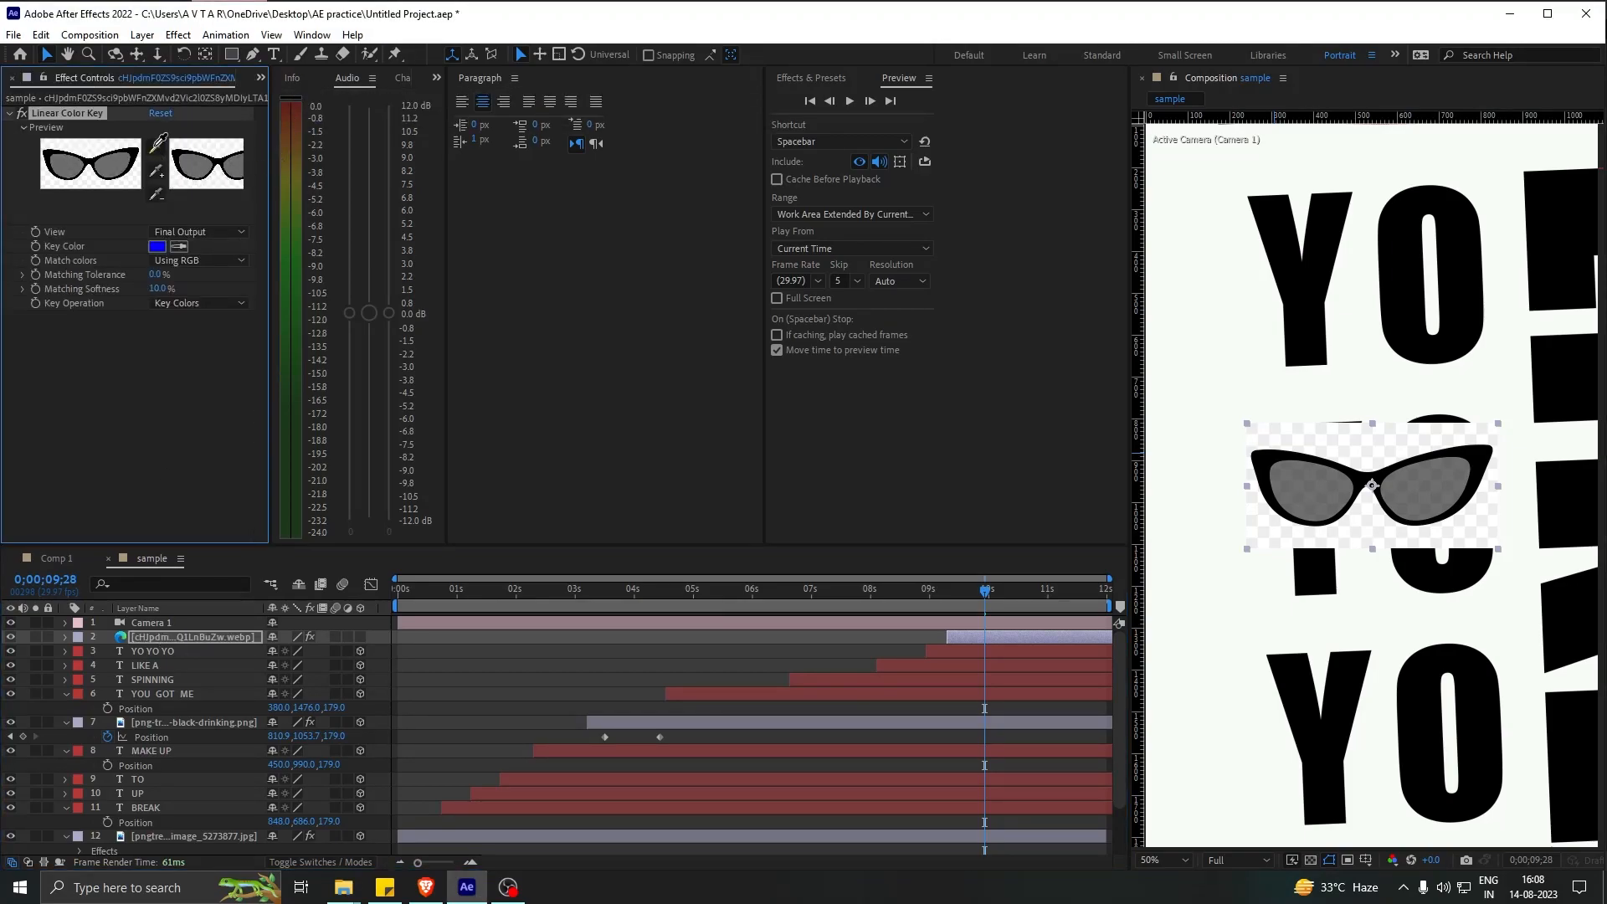
{"action": "left_click", "coordinate": [211, 150]}
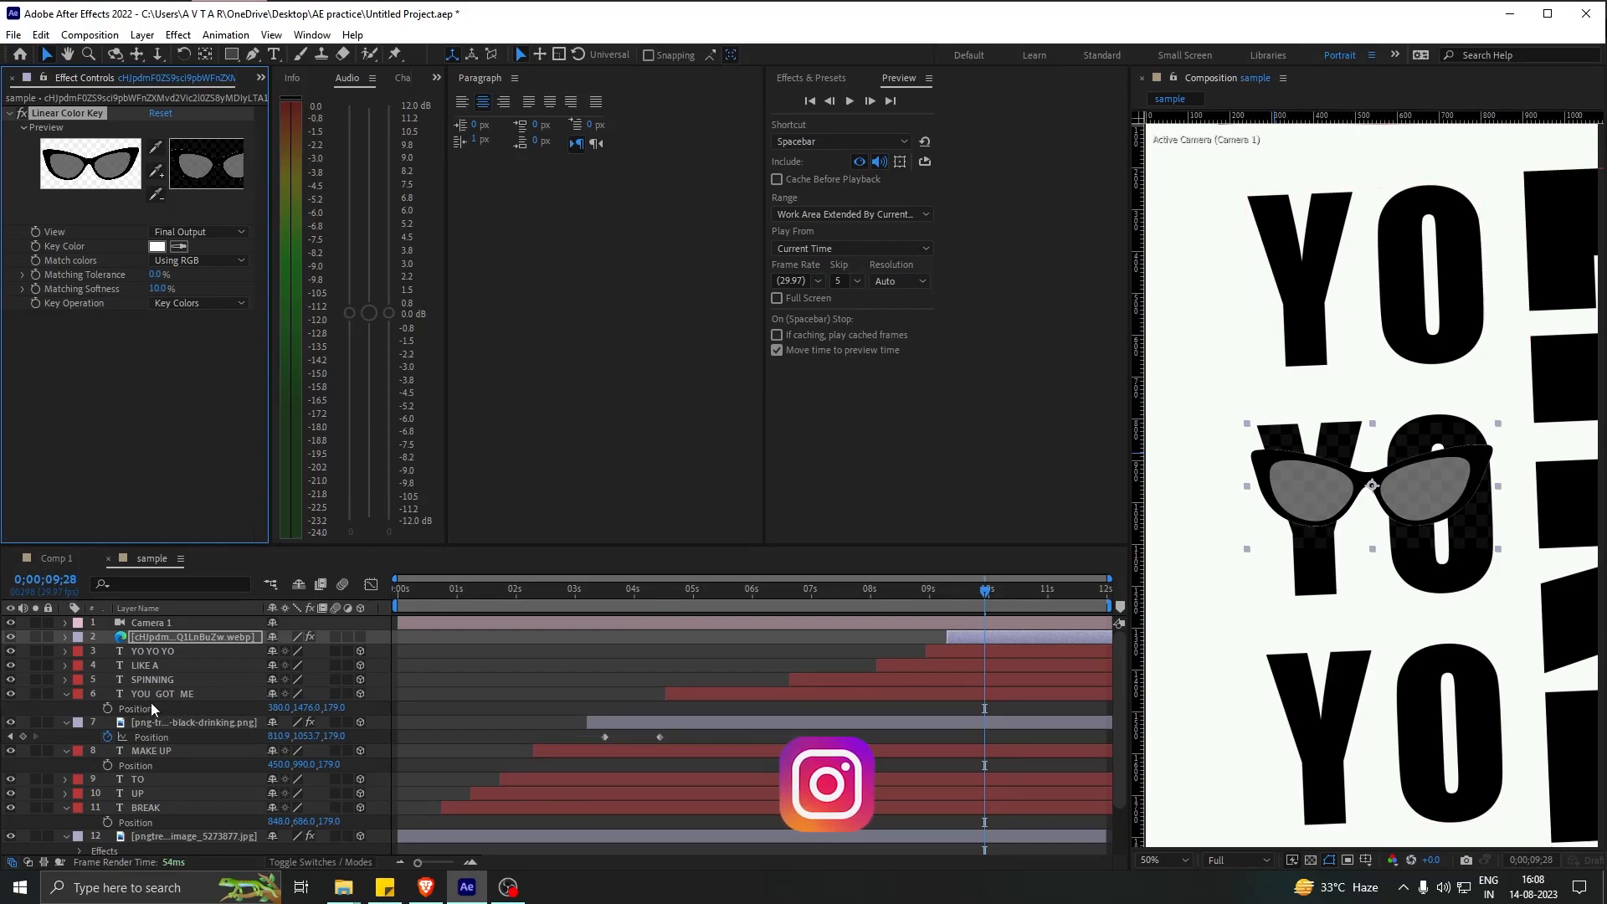
Rotate the sunglasses layer to 85° and turn it into a 3D layer
{"action": "left_click", "coordinate": [159, 638]}
{"action": "key", "text": "r"}
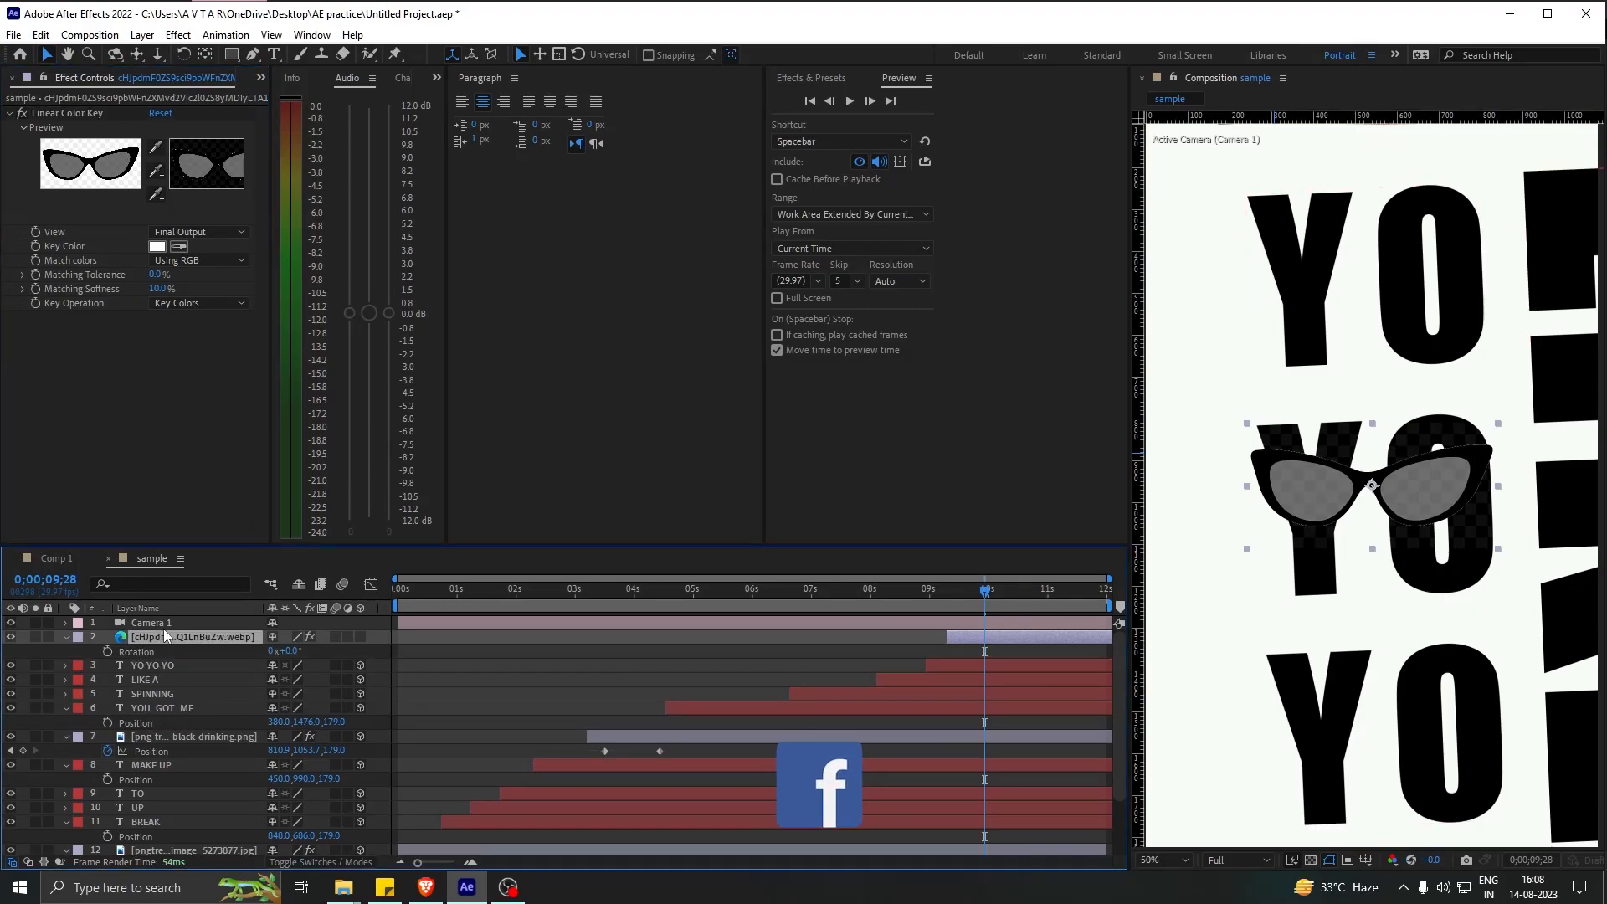
{"action": "left_click_drag", "start_coordinate": [295, 658], "coordinate": [355, 642]}
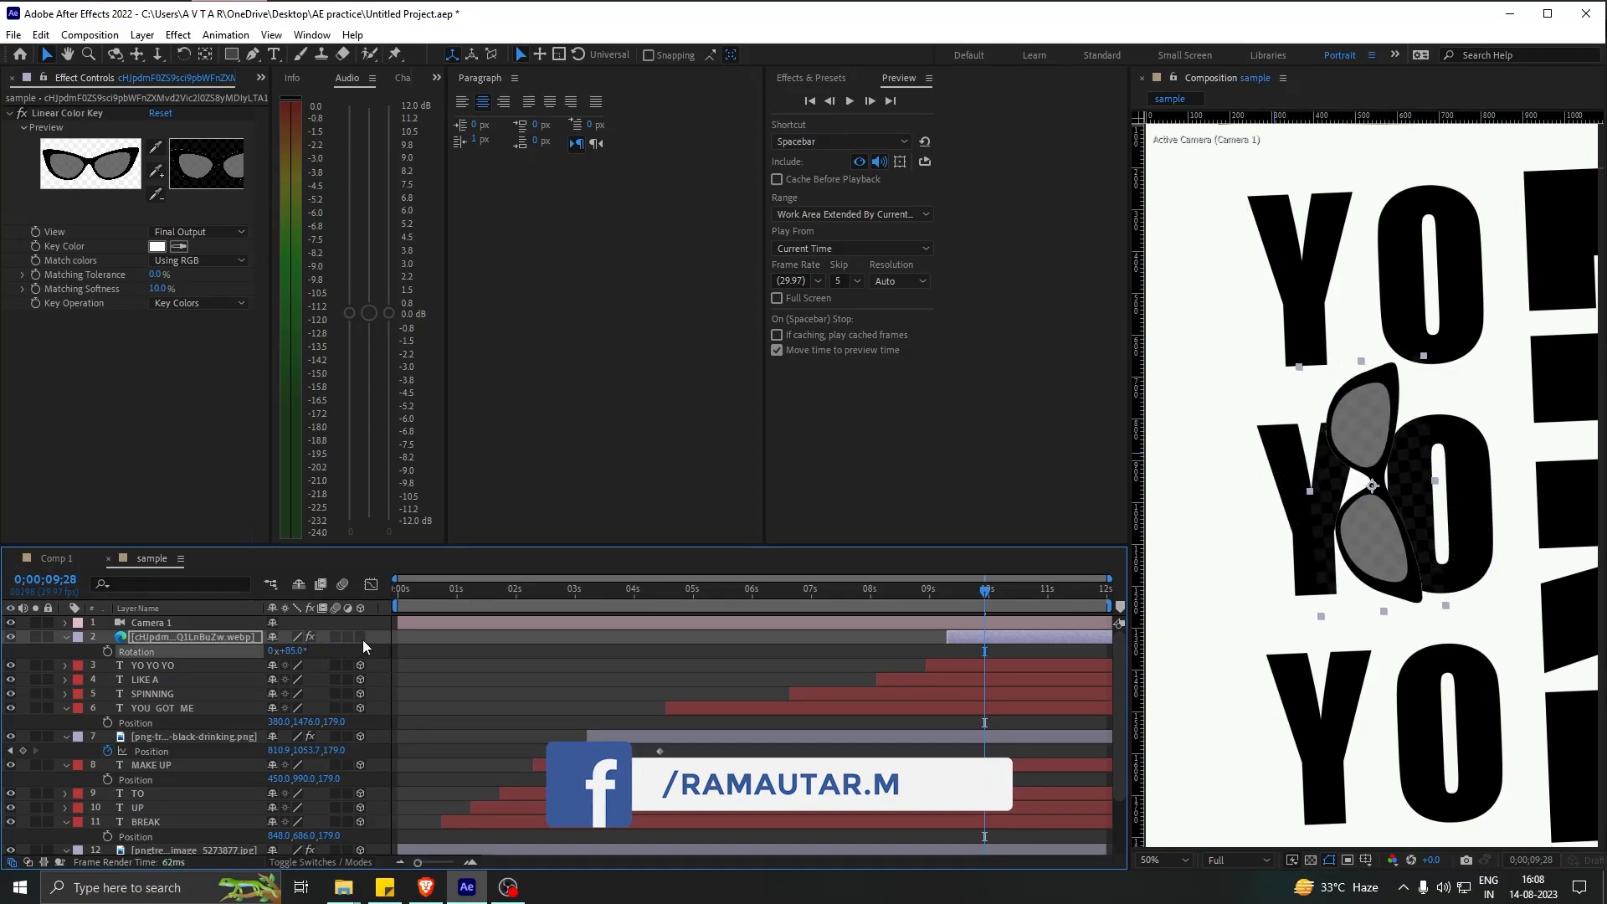
{"action": "left_click", "coordinate": [360, 638]}
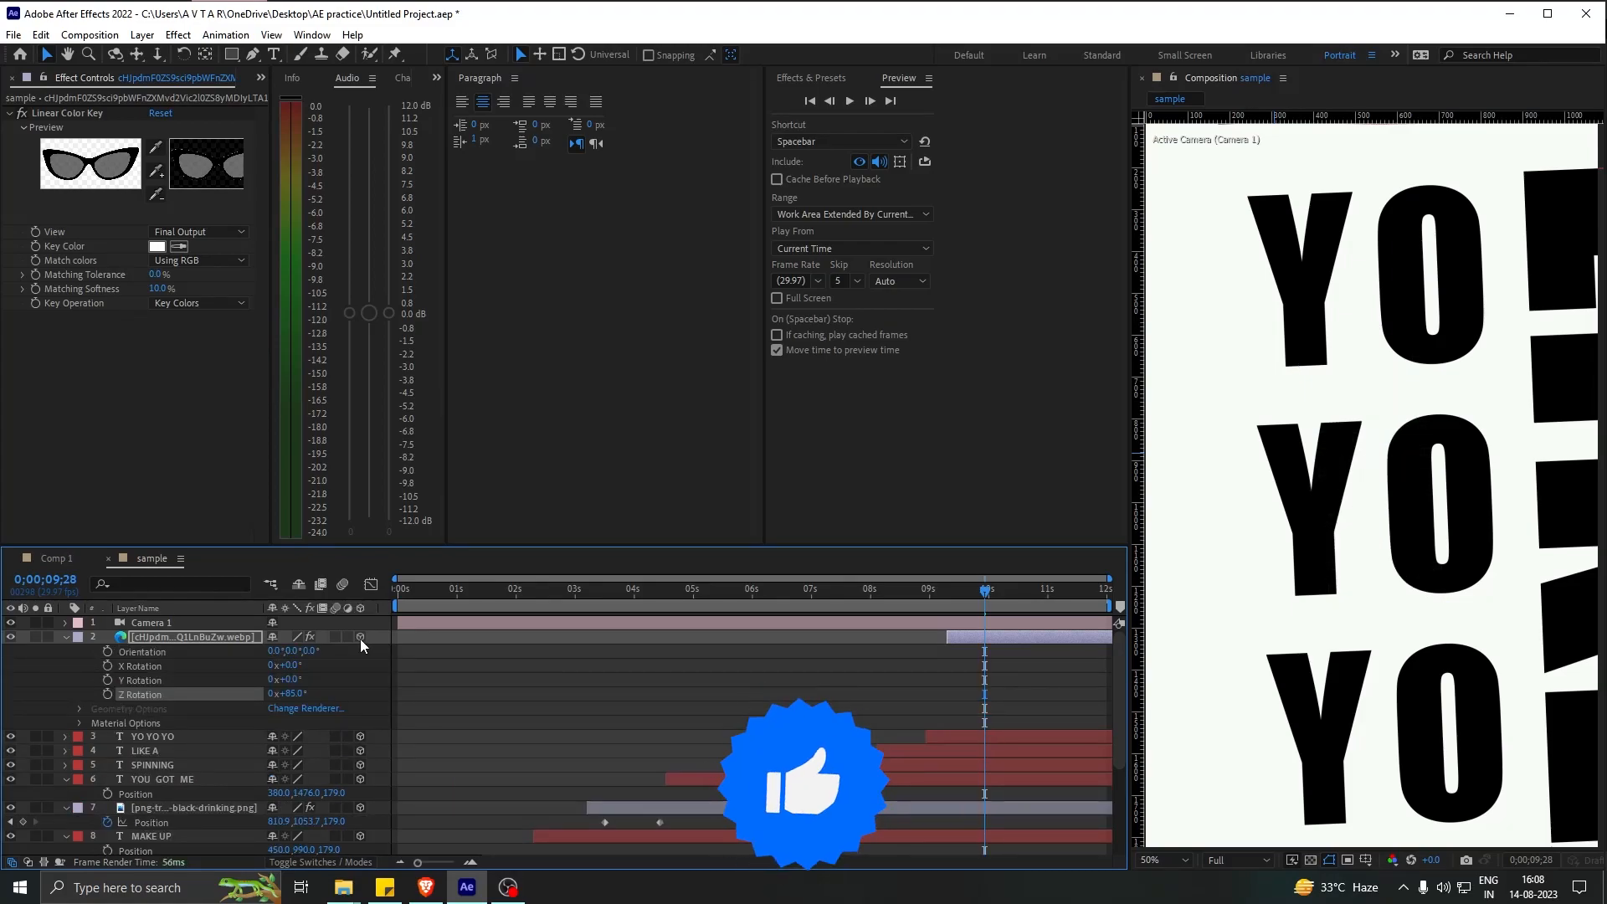
{"action": "left_click", "coordinate": [360, 638]}
{"action": "left_click", "coordinate": [360, 638]}
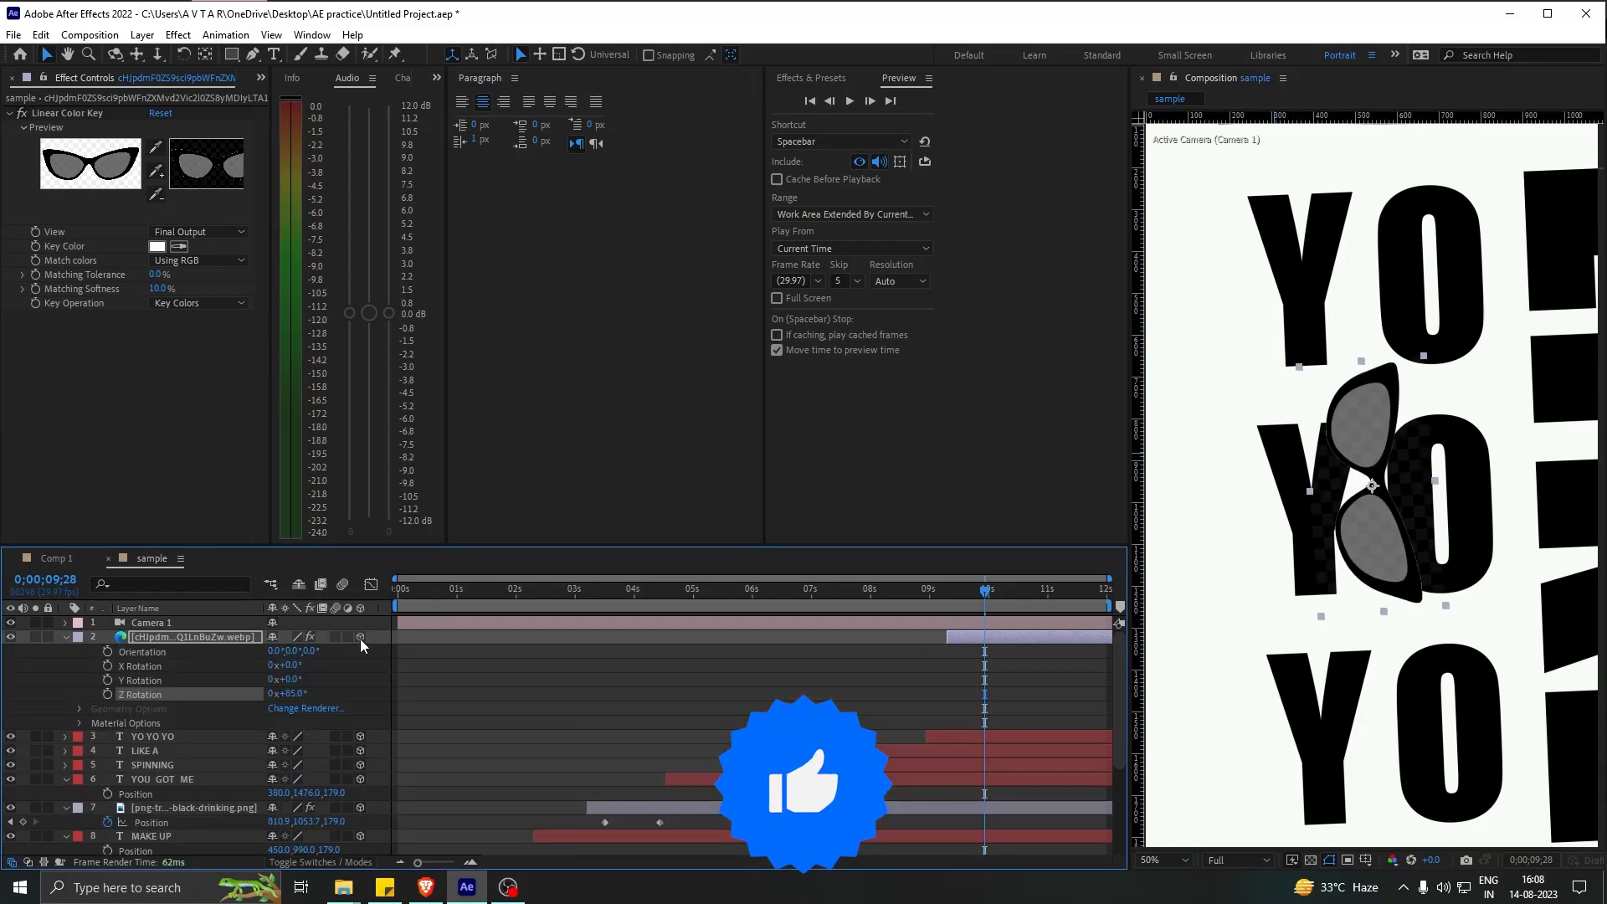
{"action": "left_click", "coordinate": [360, 638]}
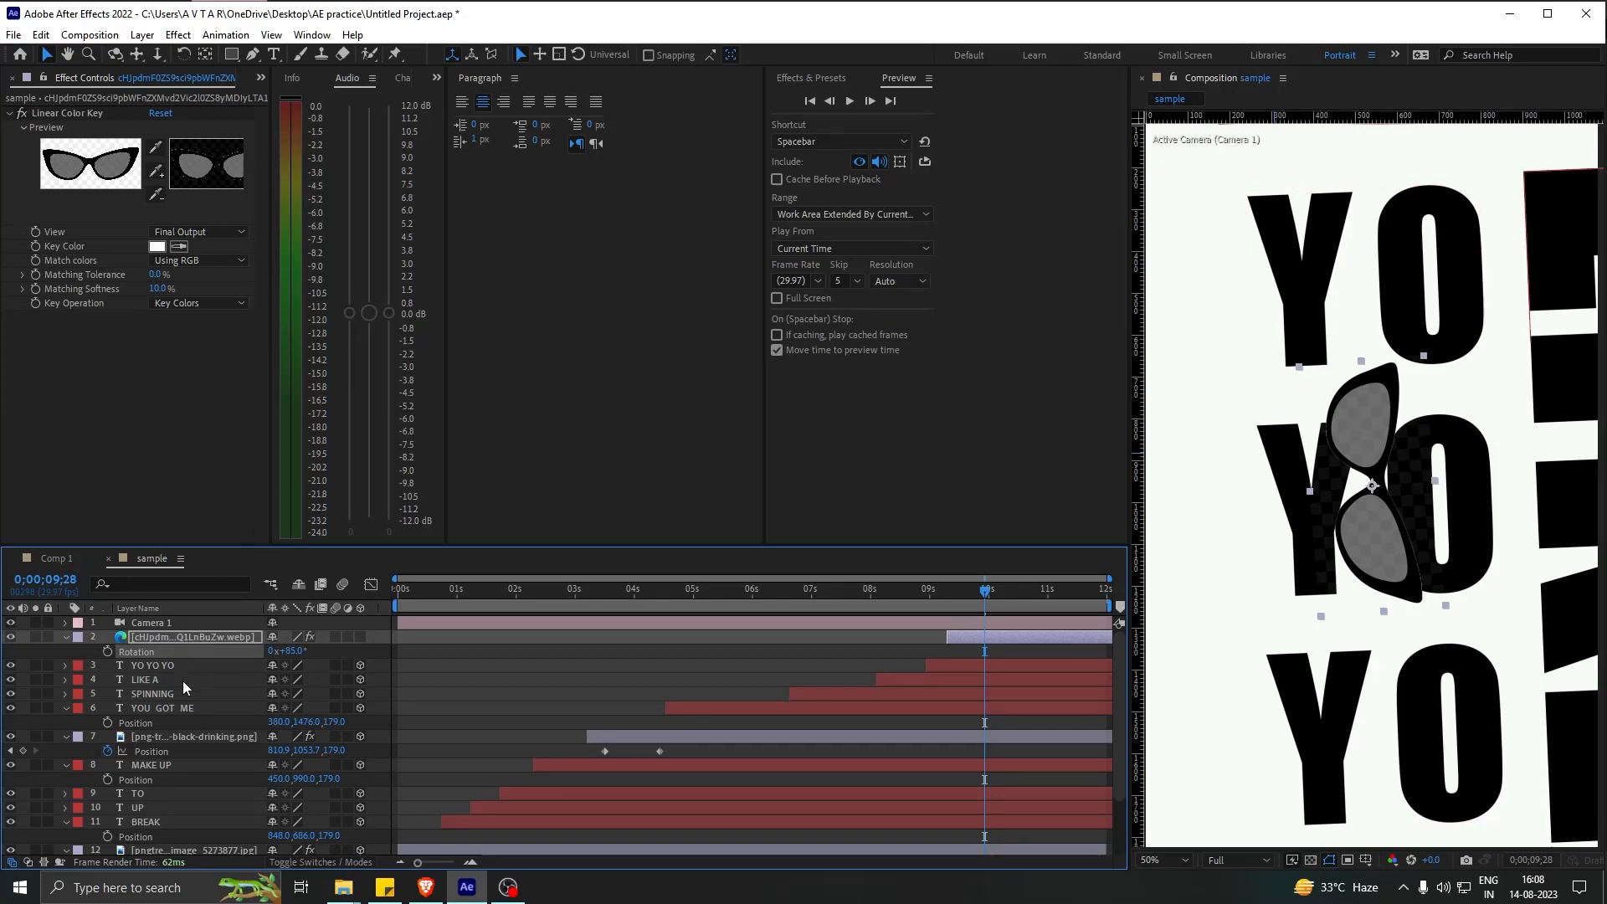
{"action": "left_click", "coordinate": [362, 638]}
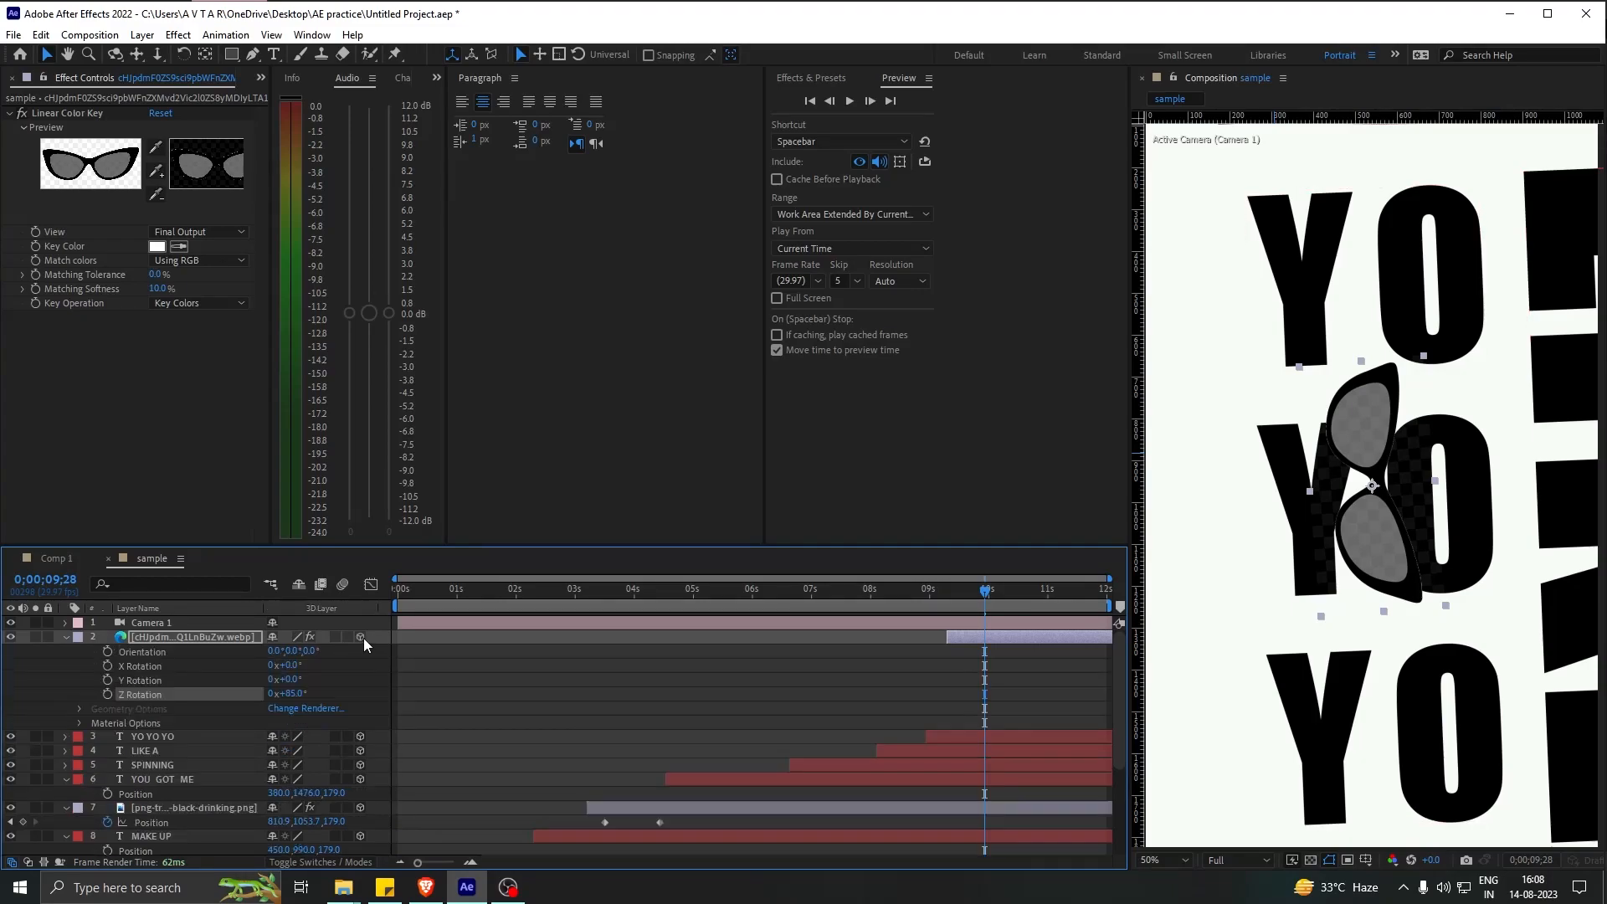
Copy the YO YO YO text layer's Position onto the sunglasses layer, hiding the sunglasses while doing so and showing them again
{"action": "left_click", "coordinate": [10, 636]}
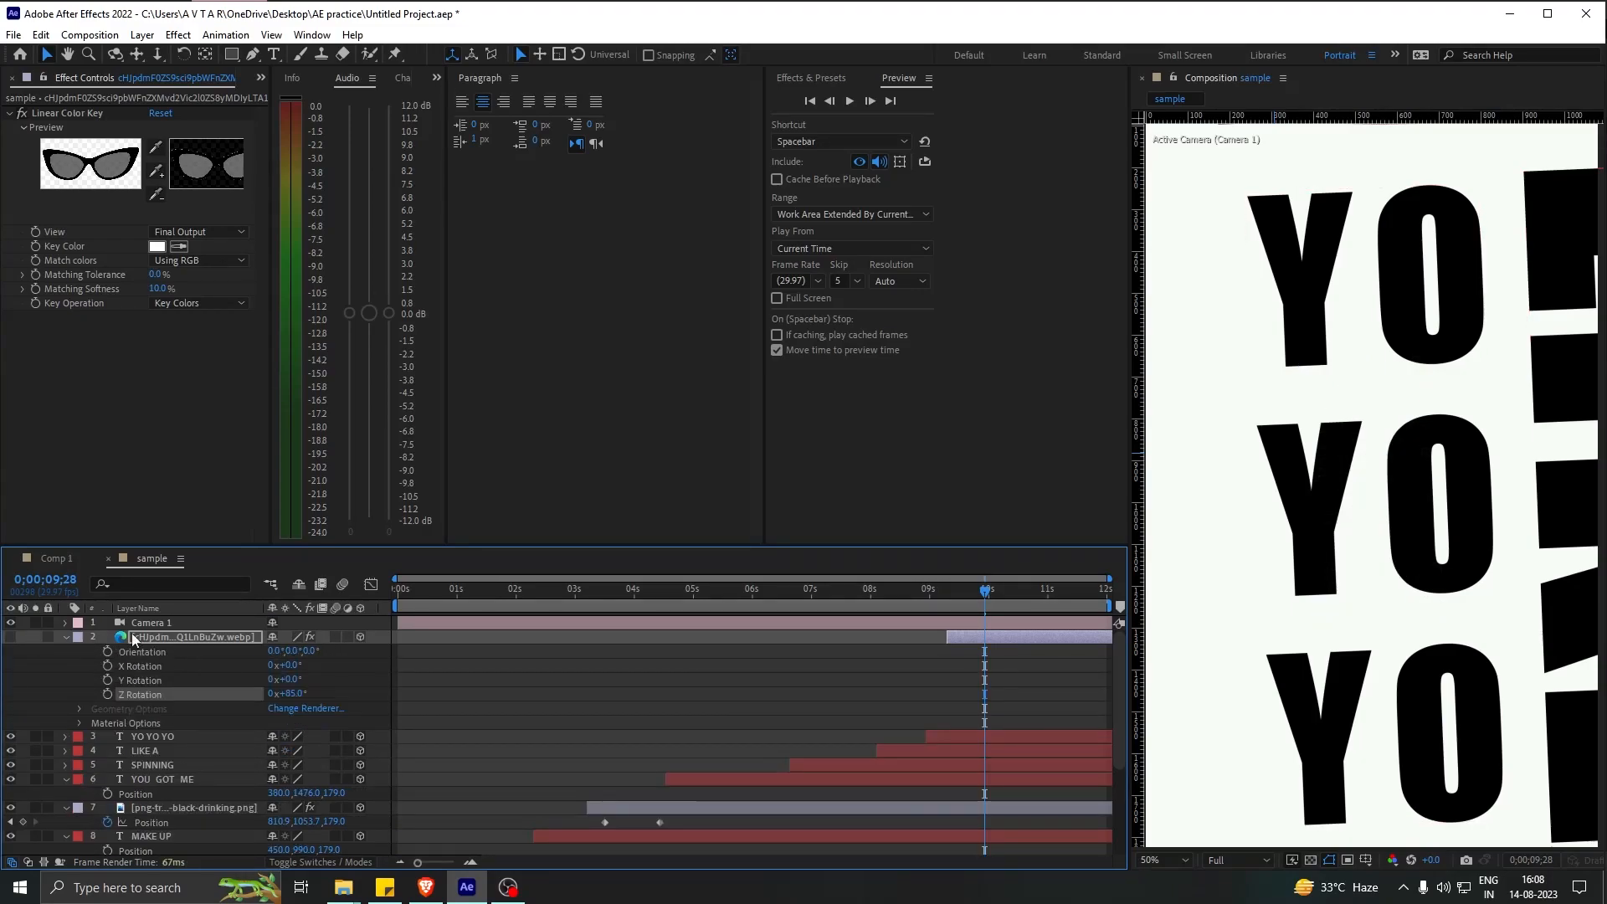
{"action": "left_click", "coordinate": [183, 738]}
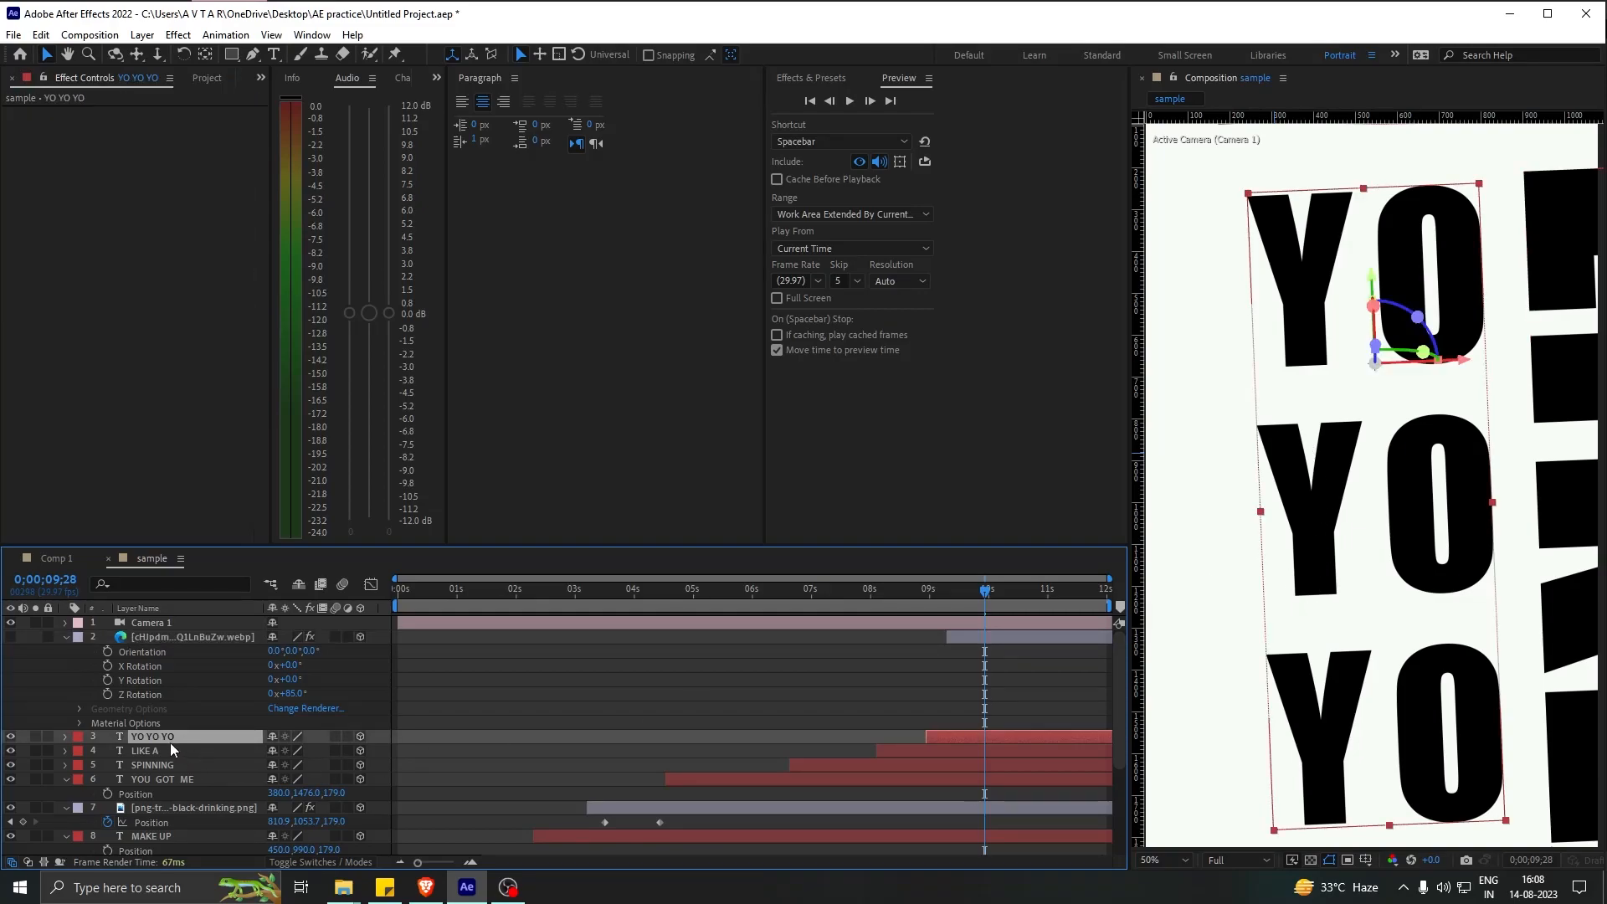
{"action": "key", "text": "p"}
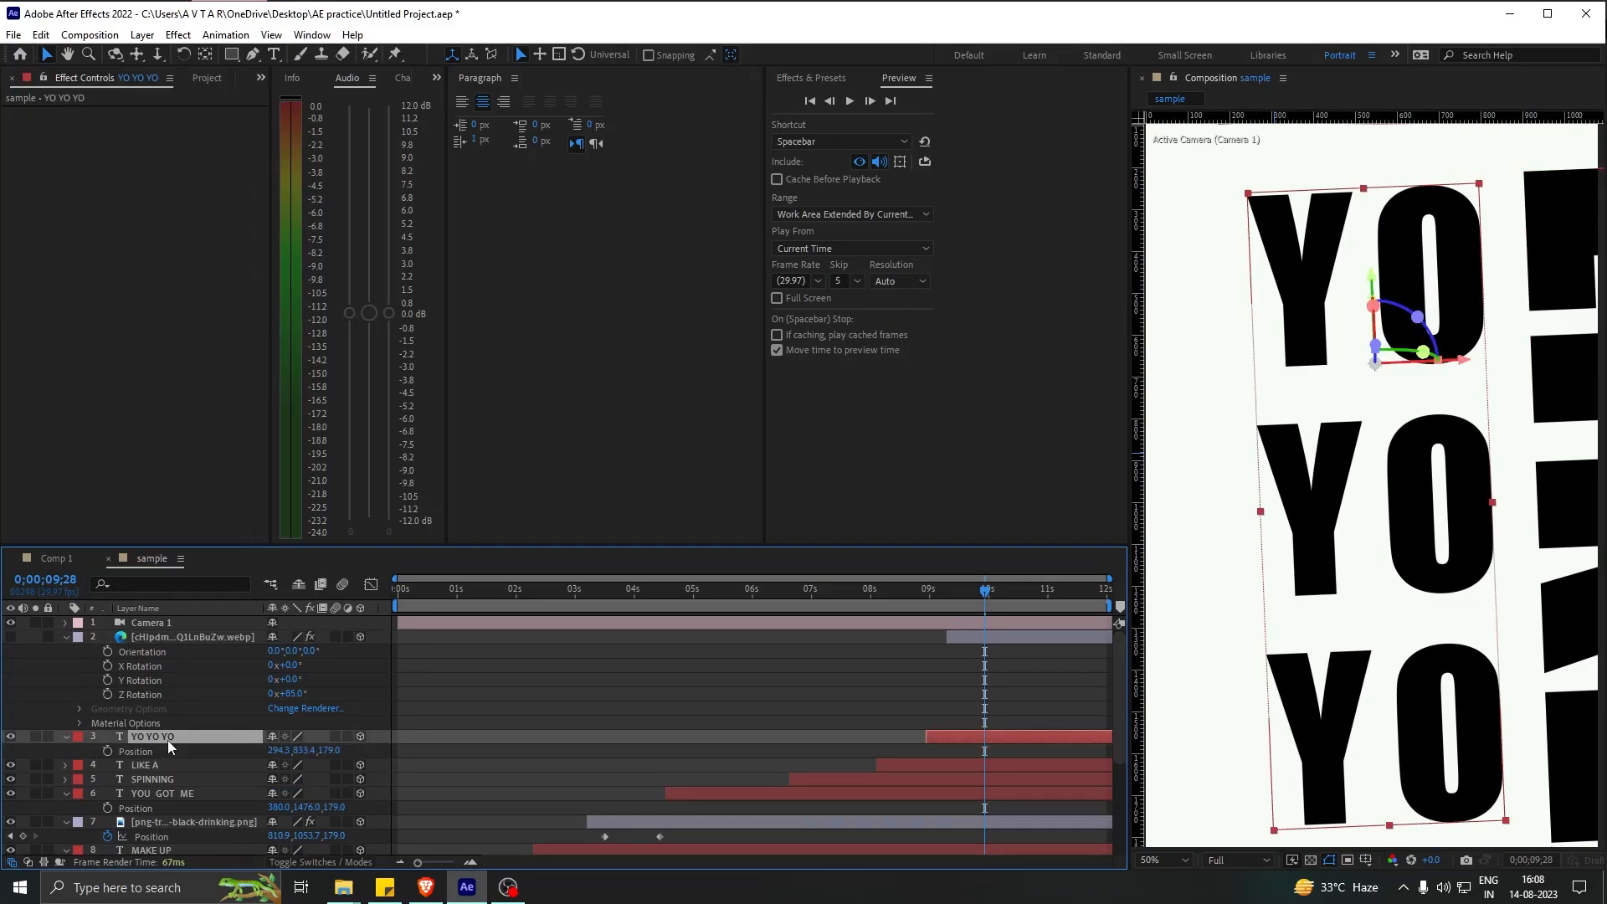
{"action": "left_click", "coordinate": [162, 751]}
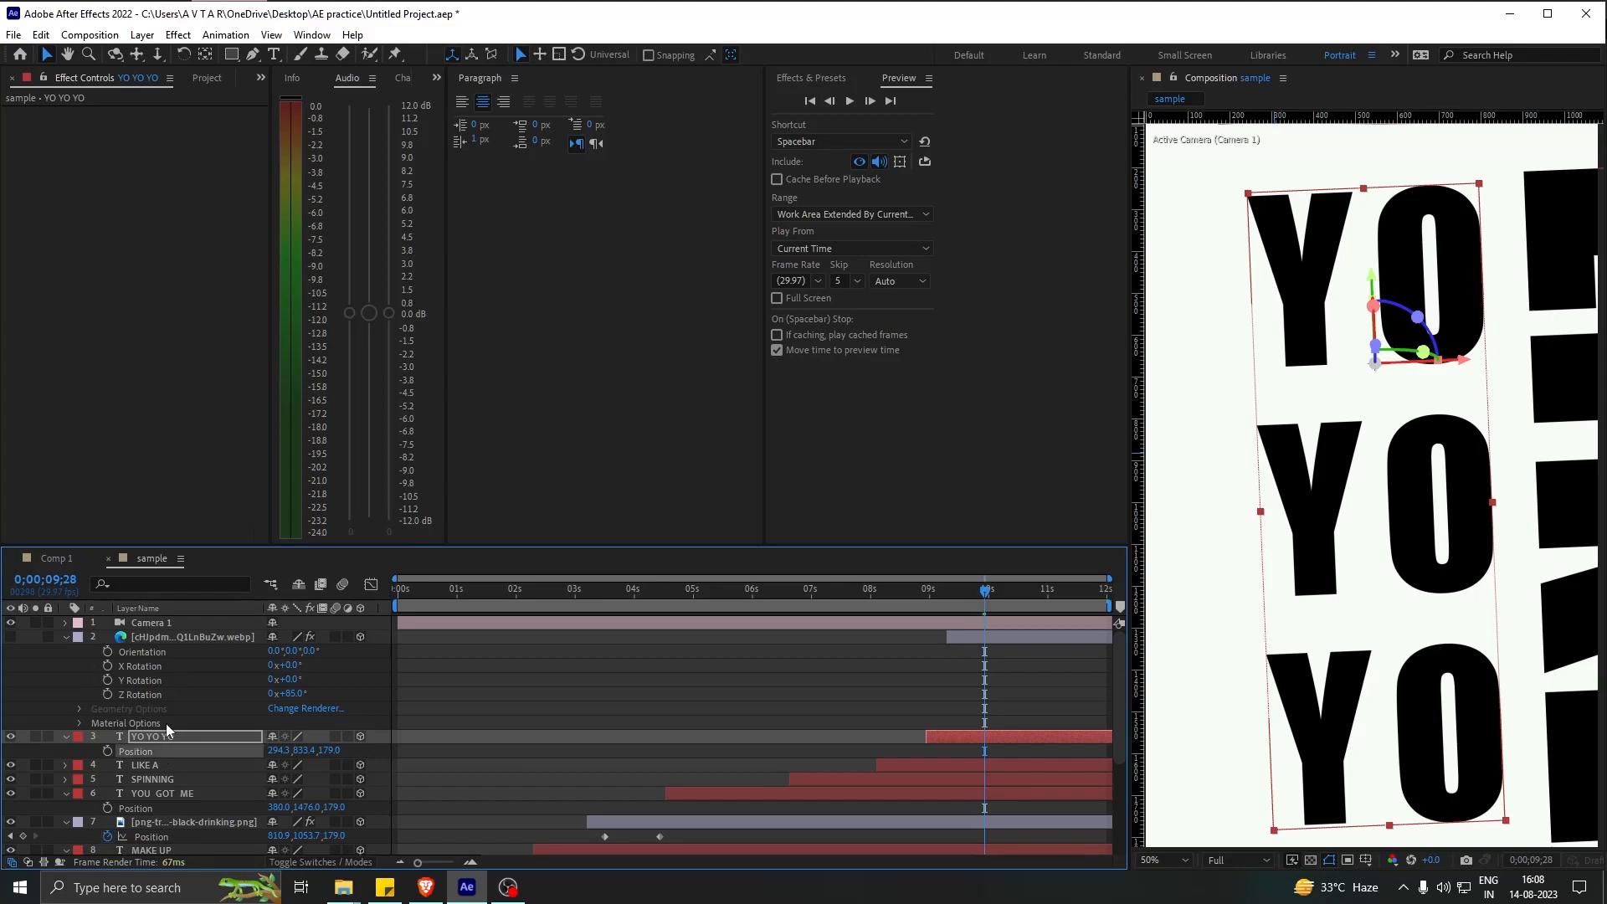
{"action": "left_click", "coordinate": [167, 636]}
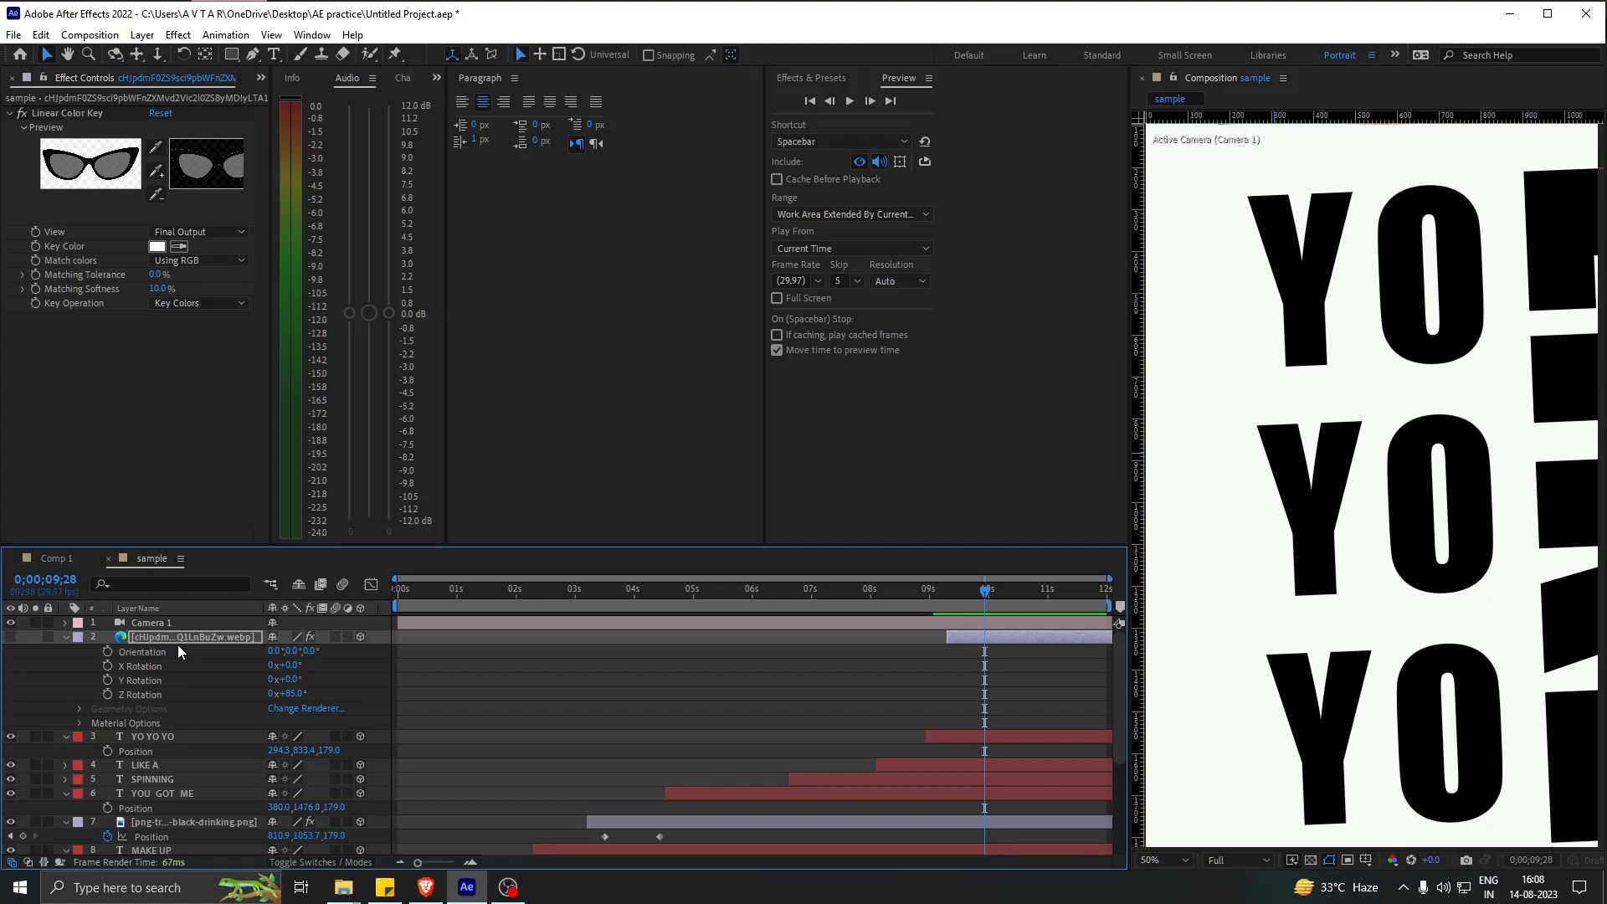
{"action": "left_click", "coordinate": [10, 638]}
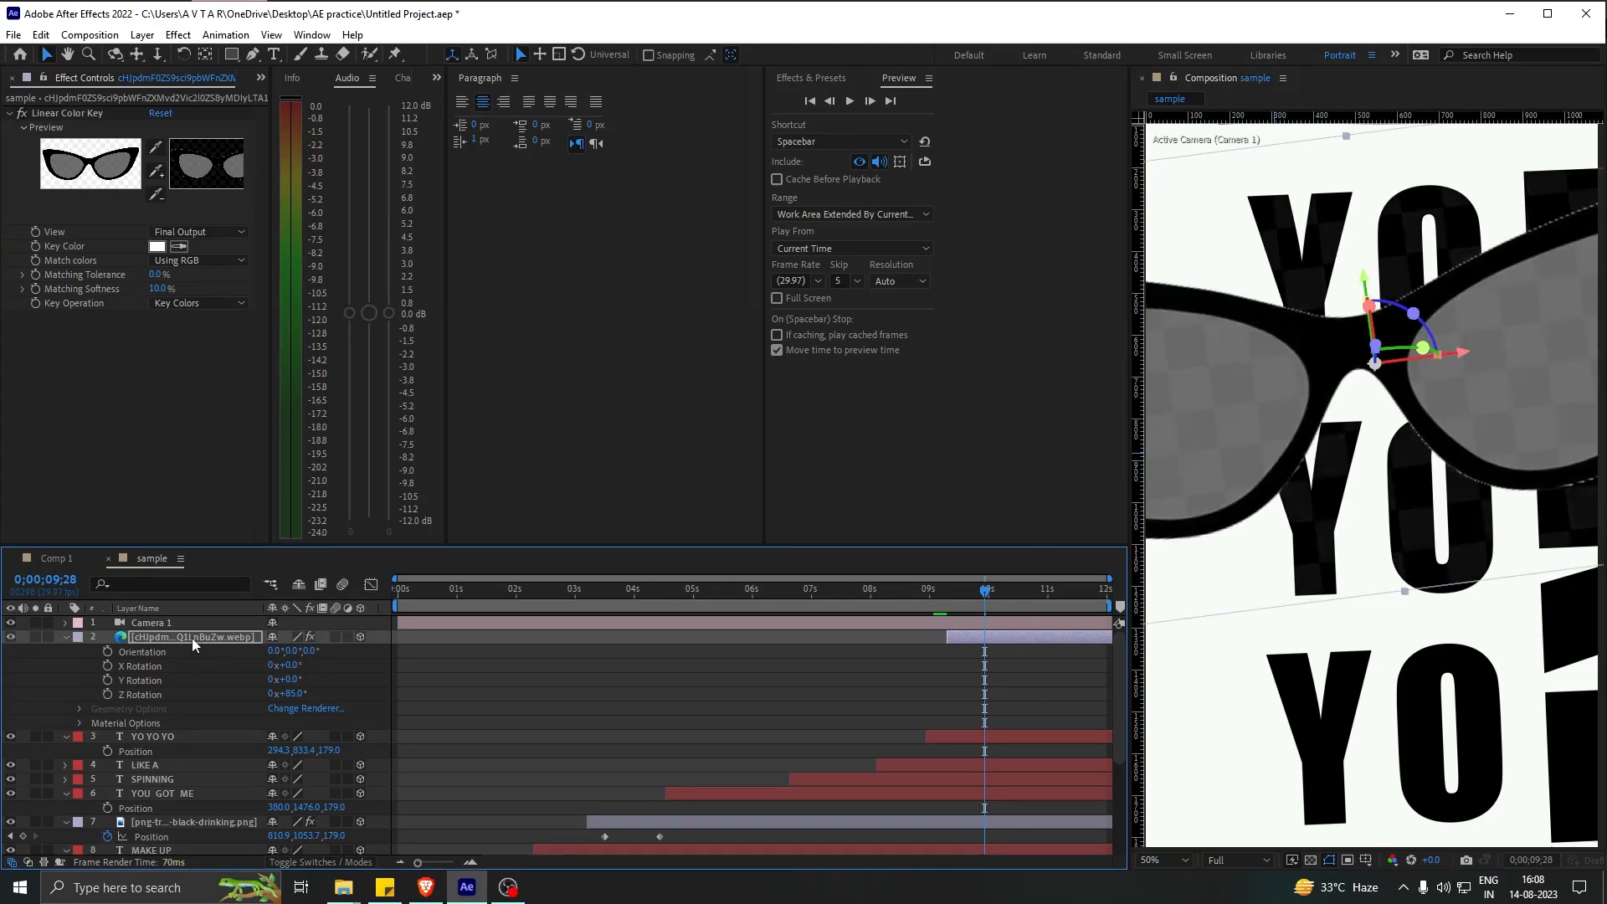
Set the sunglasses layer's Z Rotation to about 180° so the glasses stand vertically
{"action": "key", "text": "r"}
{"action": "left_click", "coordinate": [293, 693]}
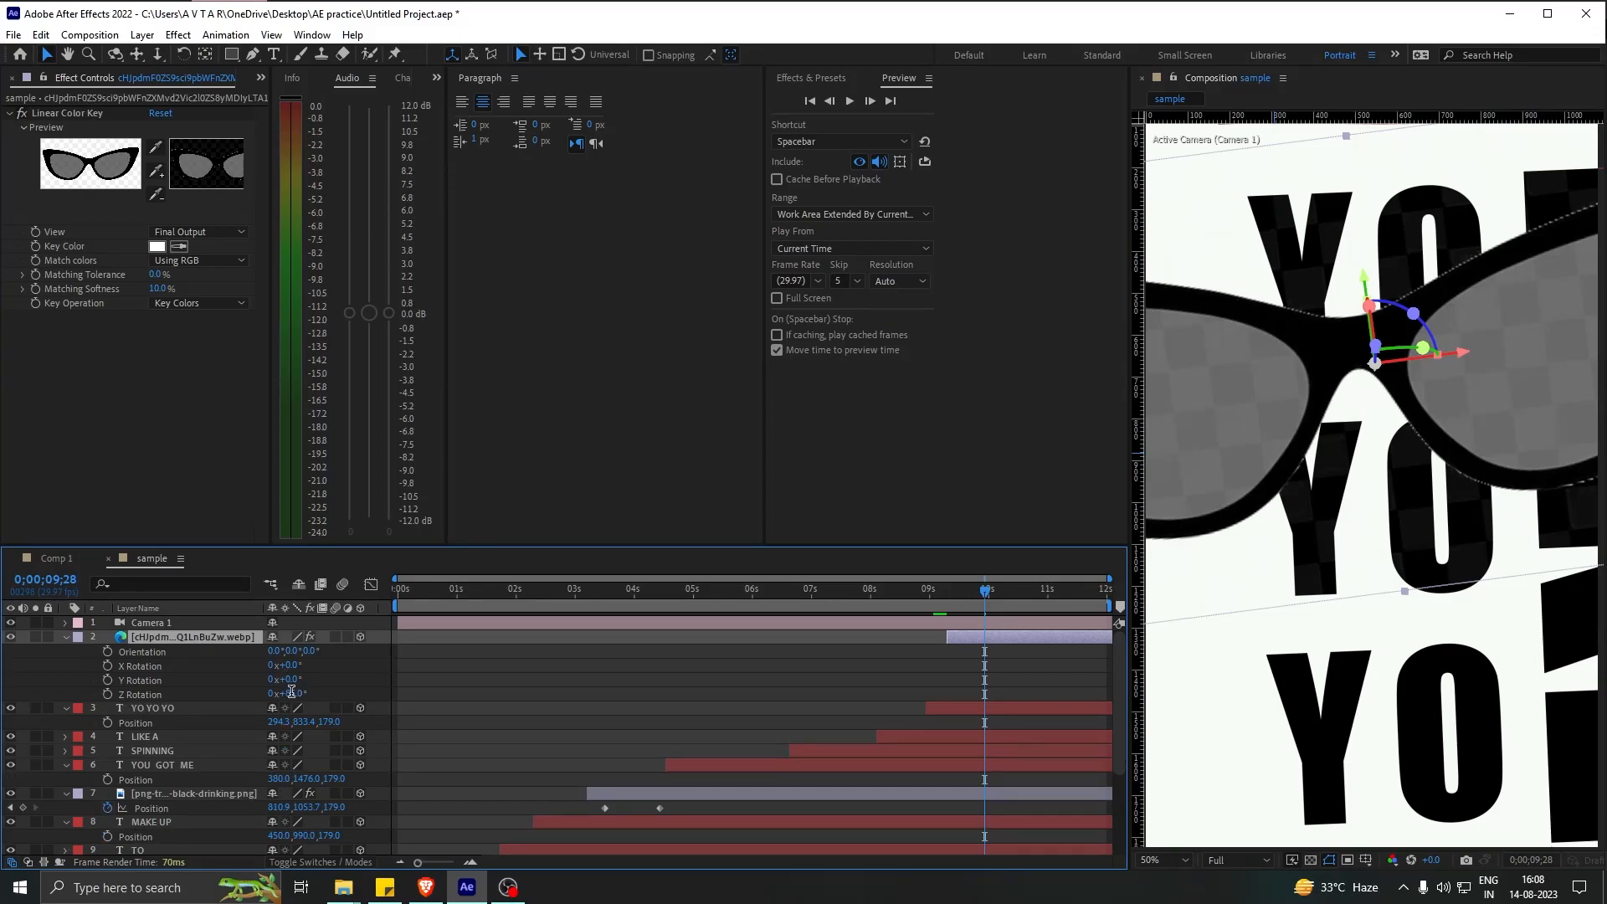
{"action": "left_click", "coordinate": [487, 698]}
{"action": "left_click_drag", "start_coordinate": [293, 694], "coordinate": [374, 695]}
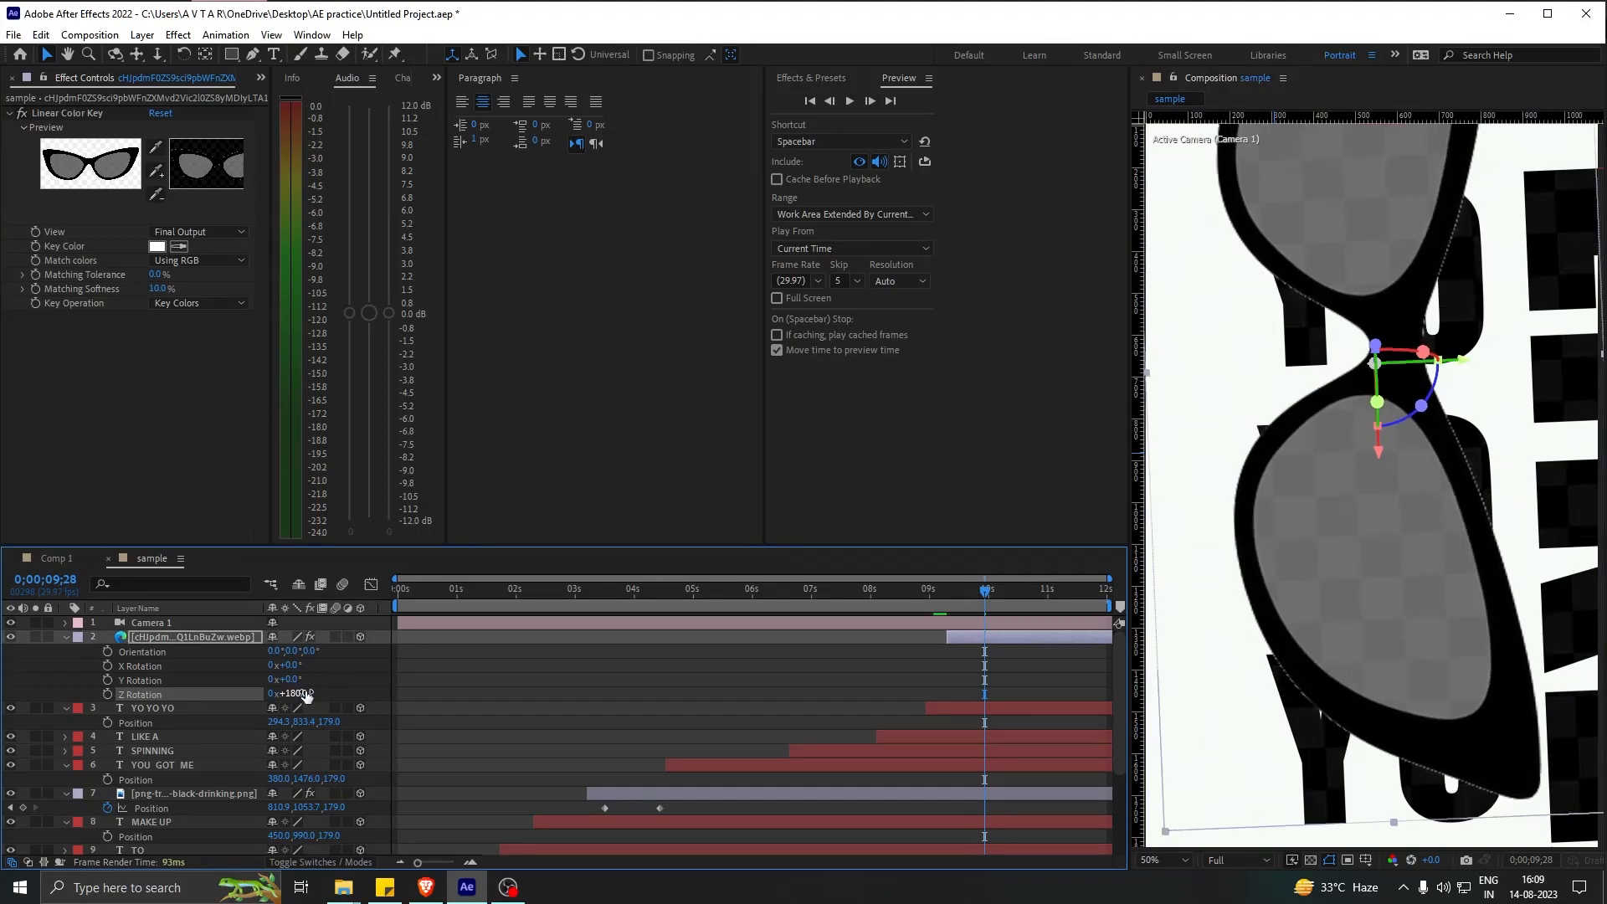
Scale the sunglasses to 37% and move them to the left of the middle YO, near the frame's left edge
{"action": "key", "text": "s"}
{"action": "left_click_drag", "start_coordinate": [303, 651], "coordinate": [270, 653]}
{"action": "left_click_drag", "start_coordinate": [1461, 361], "coordinate": [1251, 379]}
{"action": "left_click_drag", "start_coordinate": [1202, 446], "coordinate": [1207, 537]}
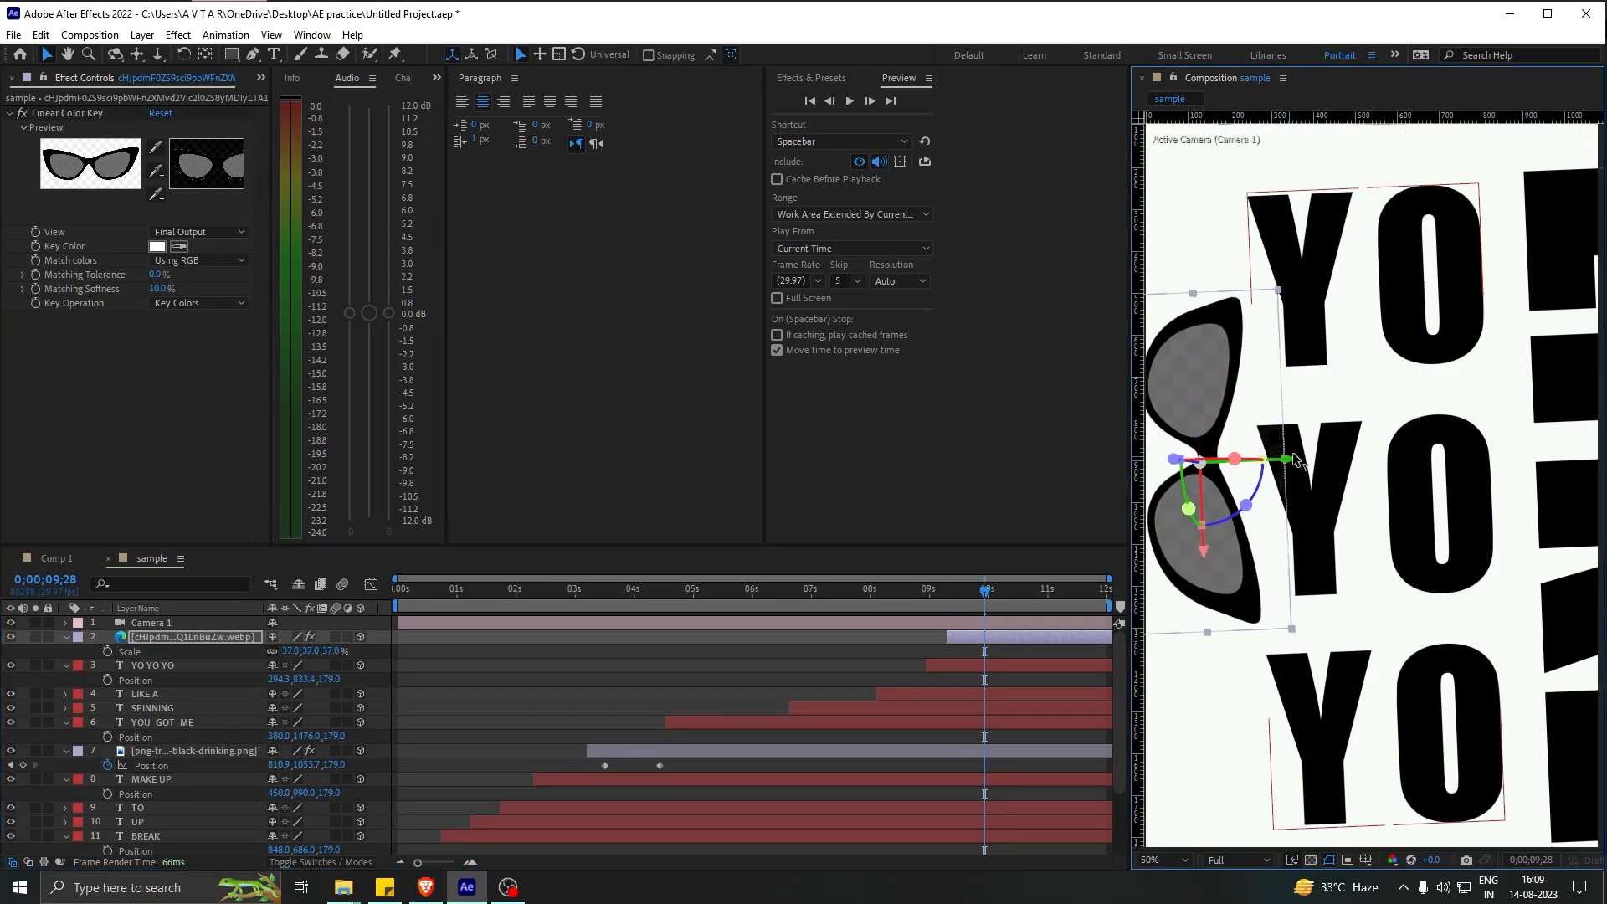
{"action": "scroll", "coordinate": [1415, 476], "scroll_direction": "down", "scroll_amount": 4}
{"action": "scroll", "coordinate": [1356, 485], "scroll_direction": "up", "scroll_amount": 2}
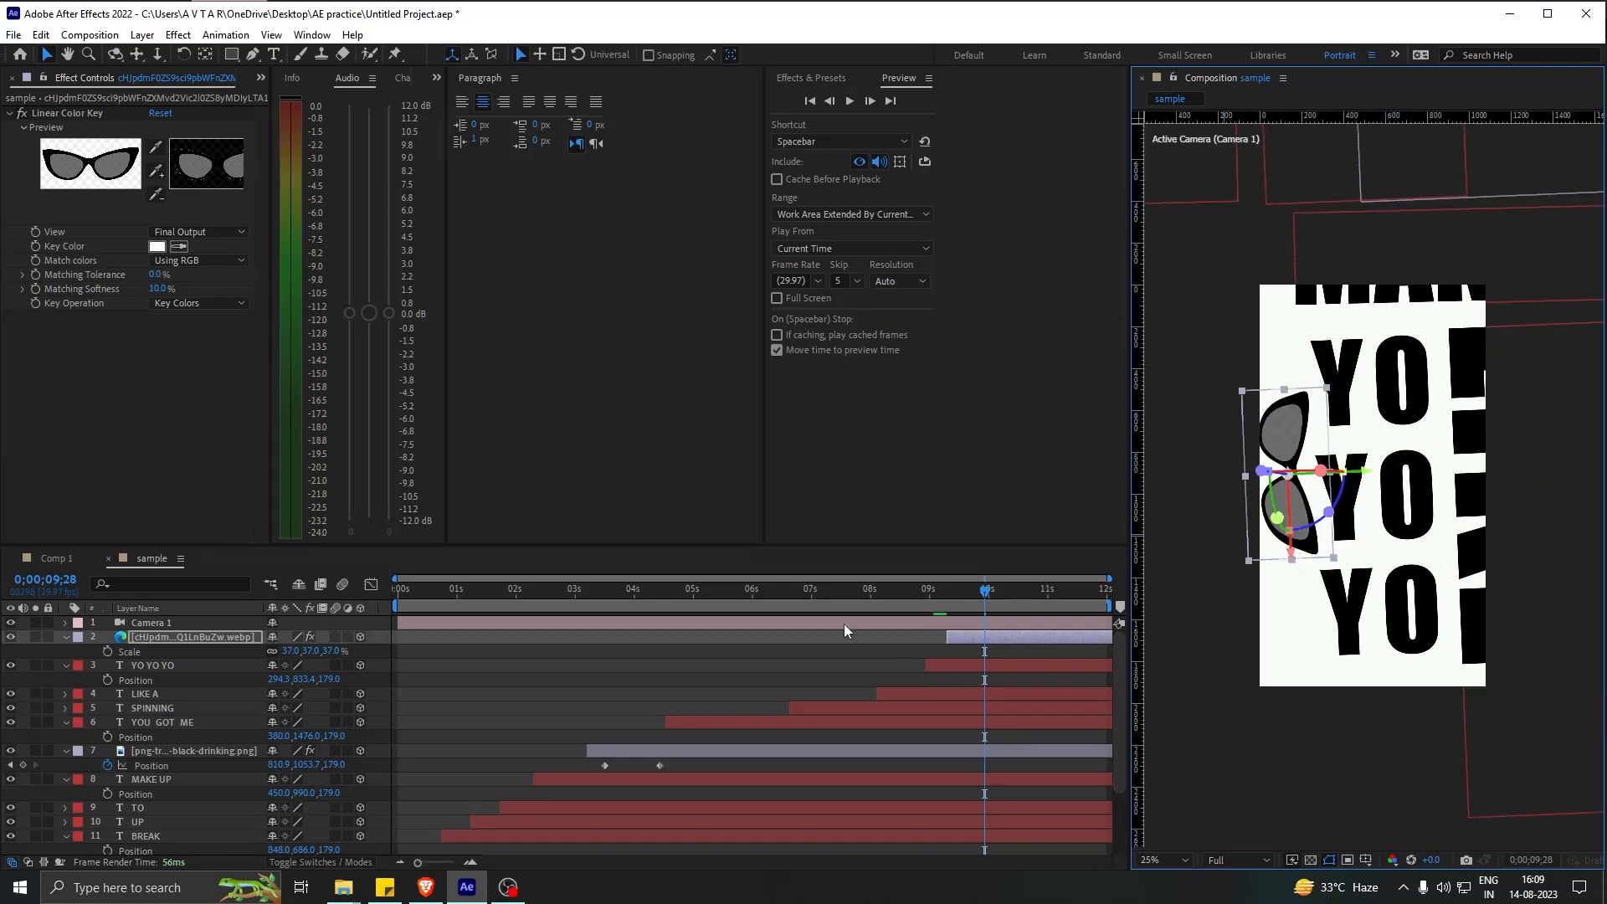
Enlarge the sunglasses layer to 42% scale and scrub between 0;00;10;16 and 0;00;10;01 to check its placement
{"action": "left_click_drag", "start_coordinate": [1001, 596], "coordinate": [1025, 601]}
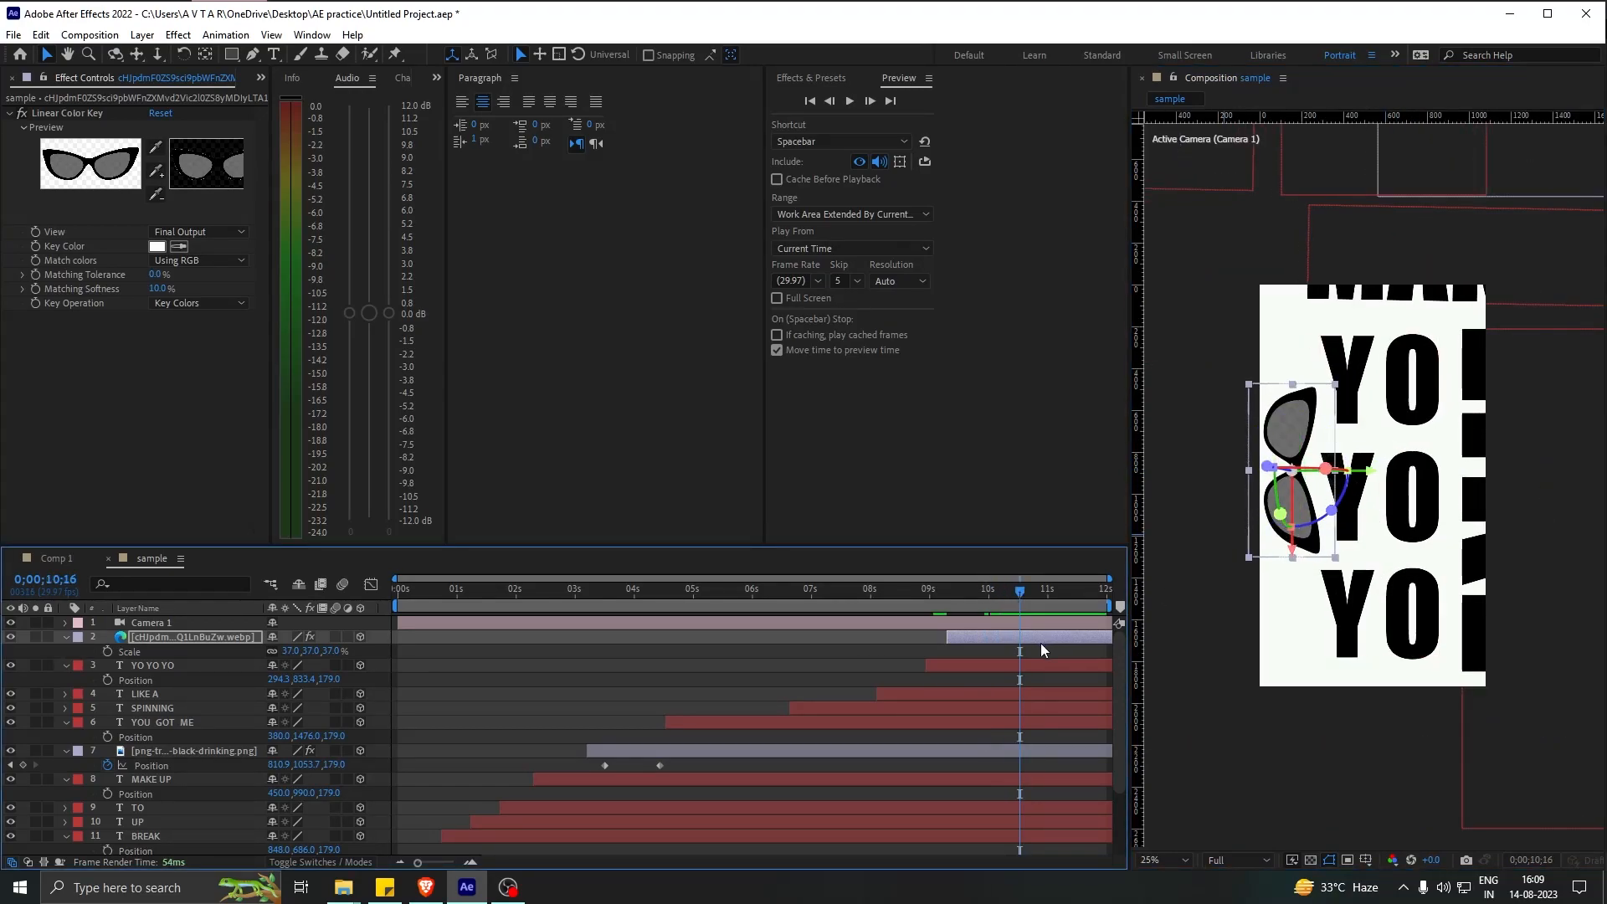
{"action": "left_click_drag", "start_coordinate": [332, 647], "coordinate": [337, 650]}
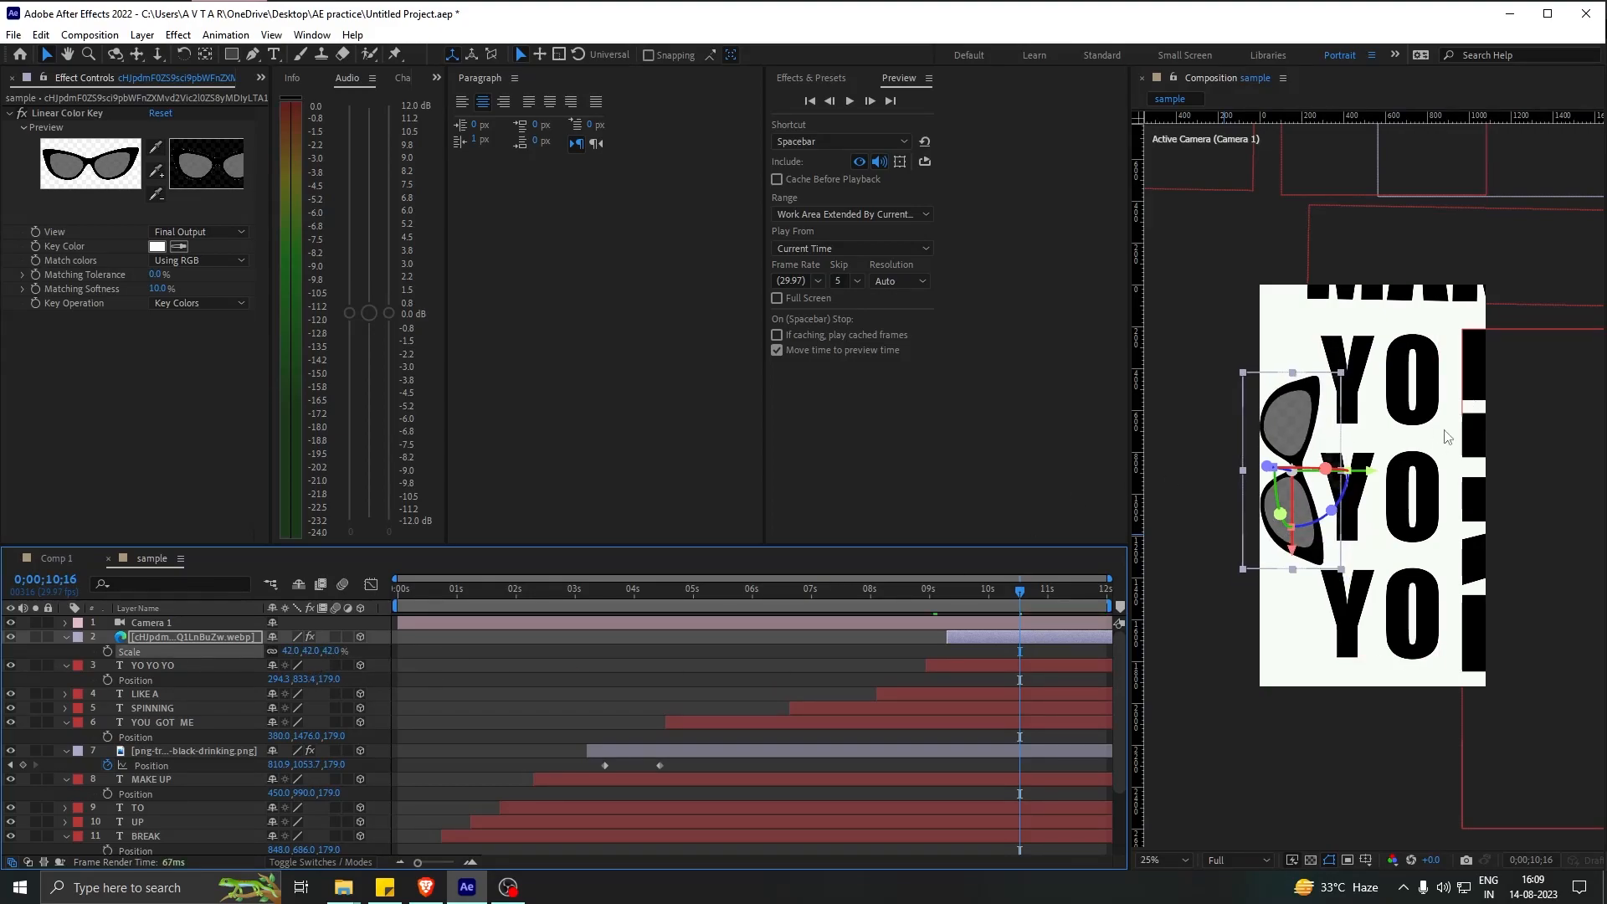
{"action": "scroll", "coordinate": [1361, 473], "scroll_direction": "up", "scroll_amount": 2}
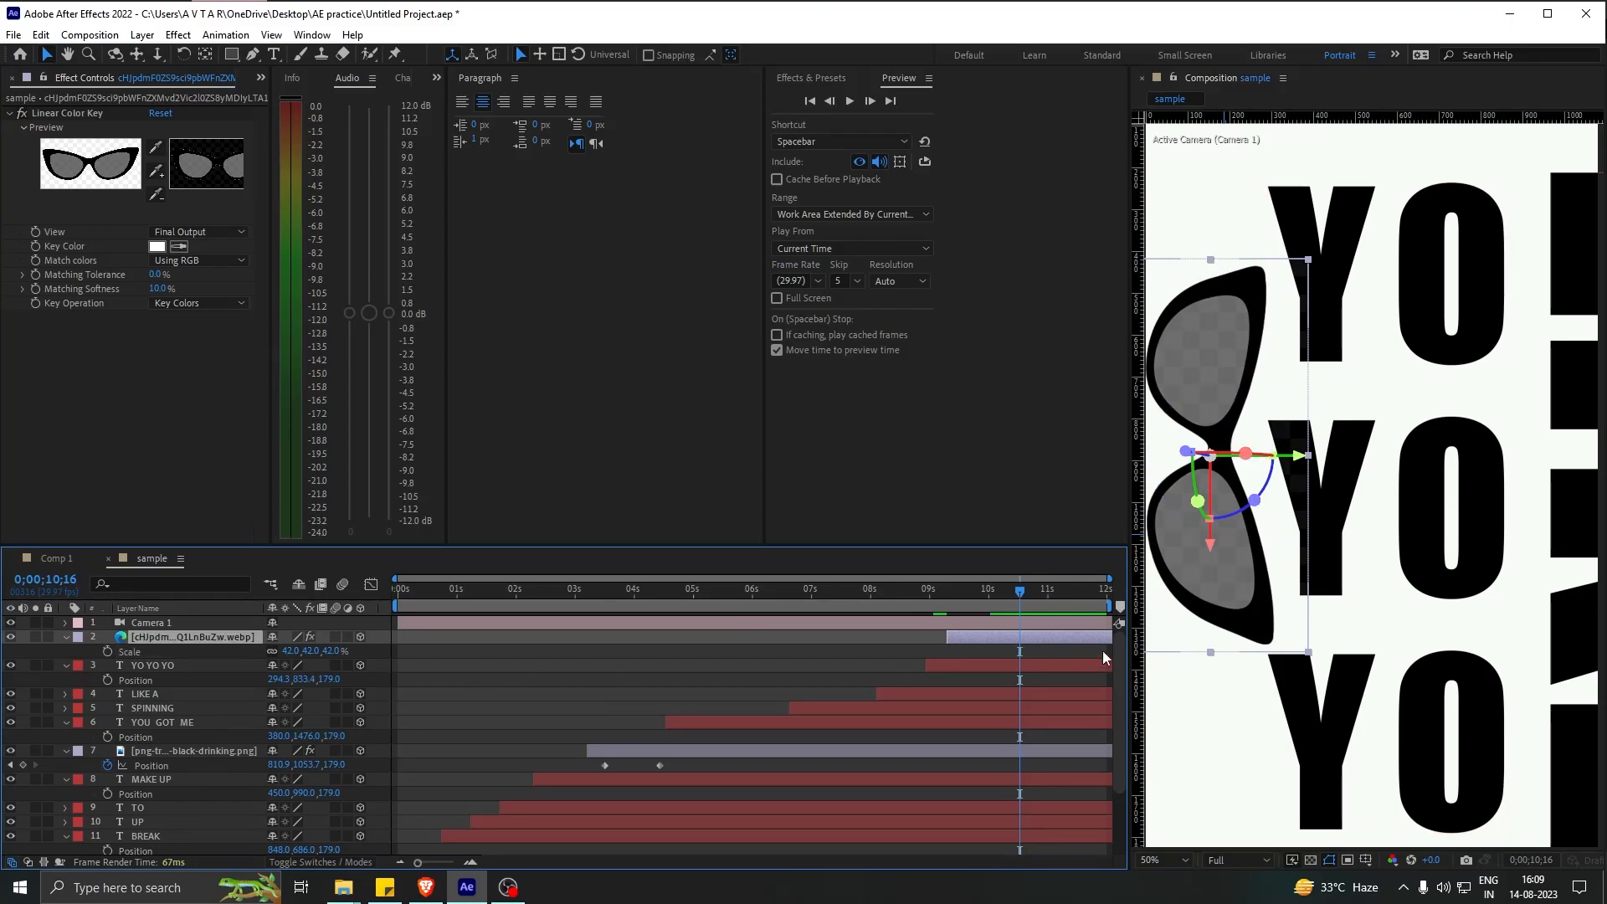
{"action": "mouse_move", "coordinate": [961, 598]}
{"action": "left_mouse_down"}
{"action": "mouse_move", "coordinate": [1005, 599]}
{"action": "mouse_move", "coordinate": [991, 601]}
{"action": "left_mouse_up"}
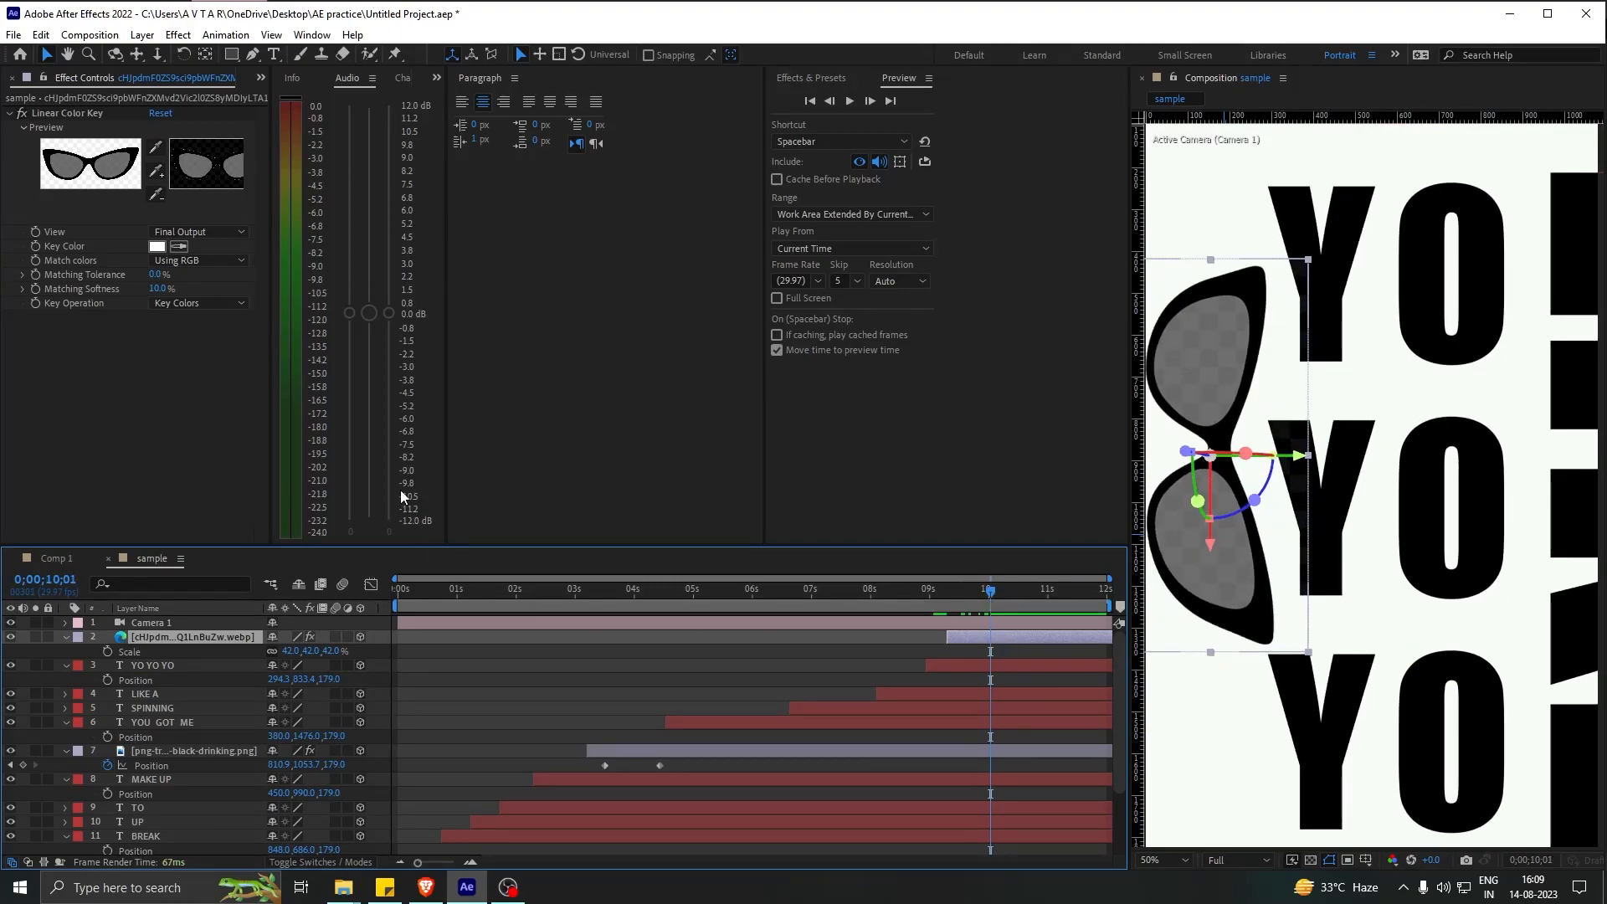
Switch to the browser window, maximize it and show the start of Mister Horse's Premiere Composer page
{"action": "left_click", "coordinate": [312, 34]}
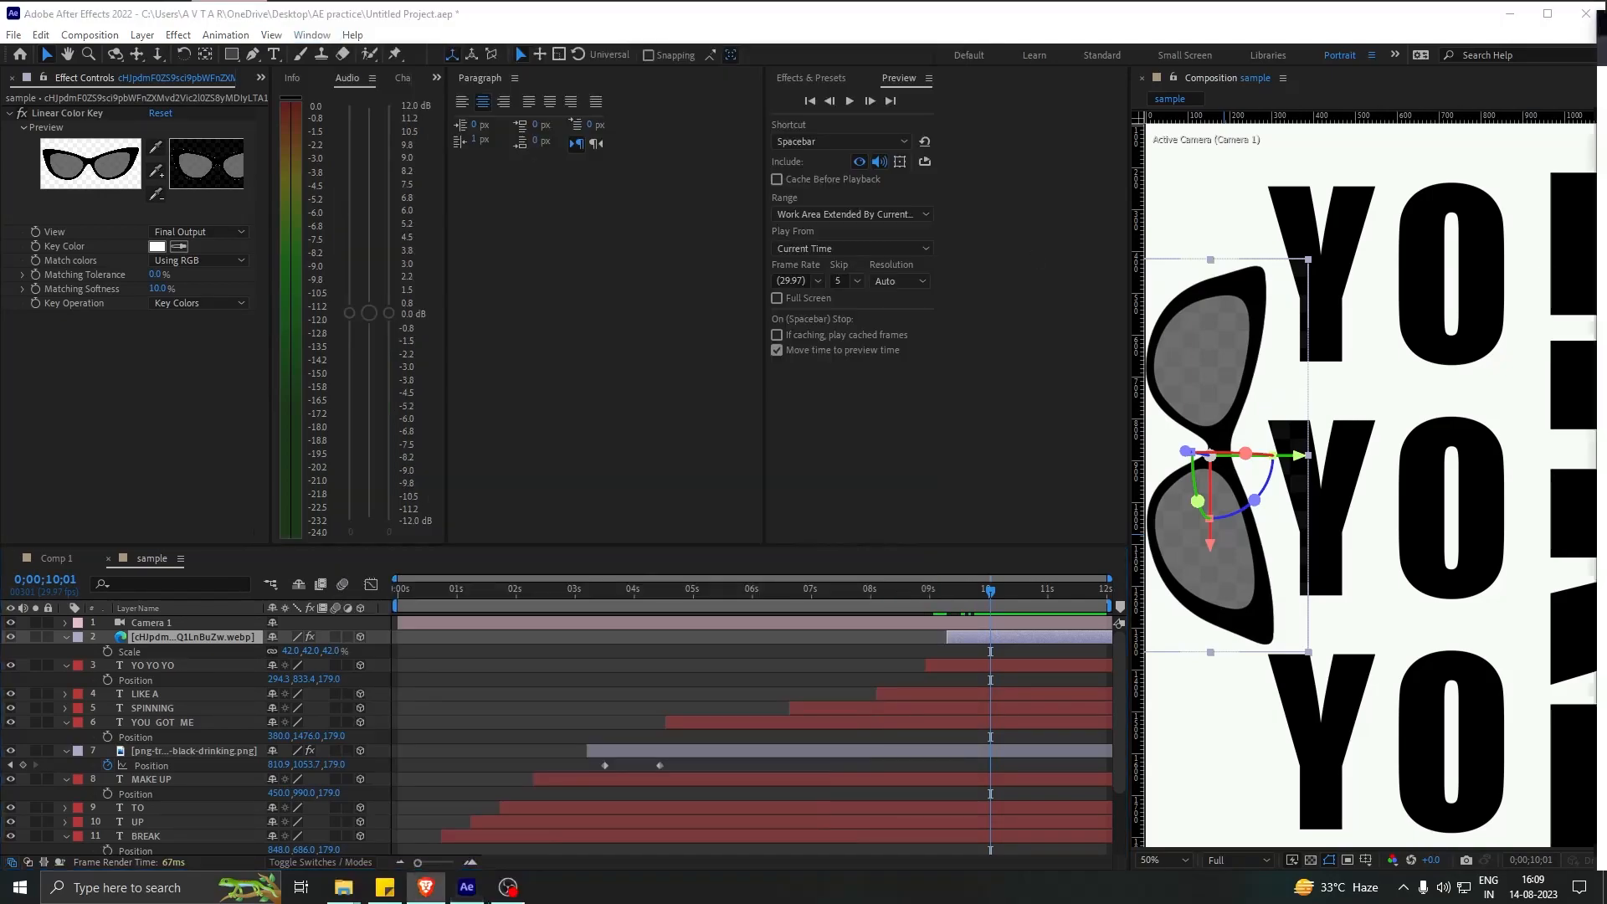
{"action": "left_click_drag", "start_coordinate": [1606, 23], "coordinate": [772, 161]}
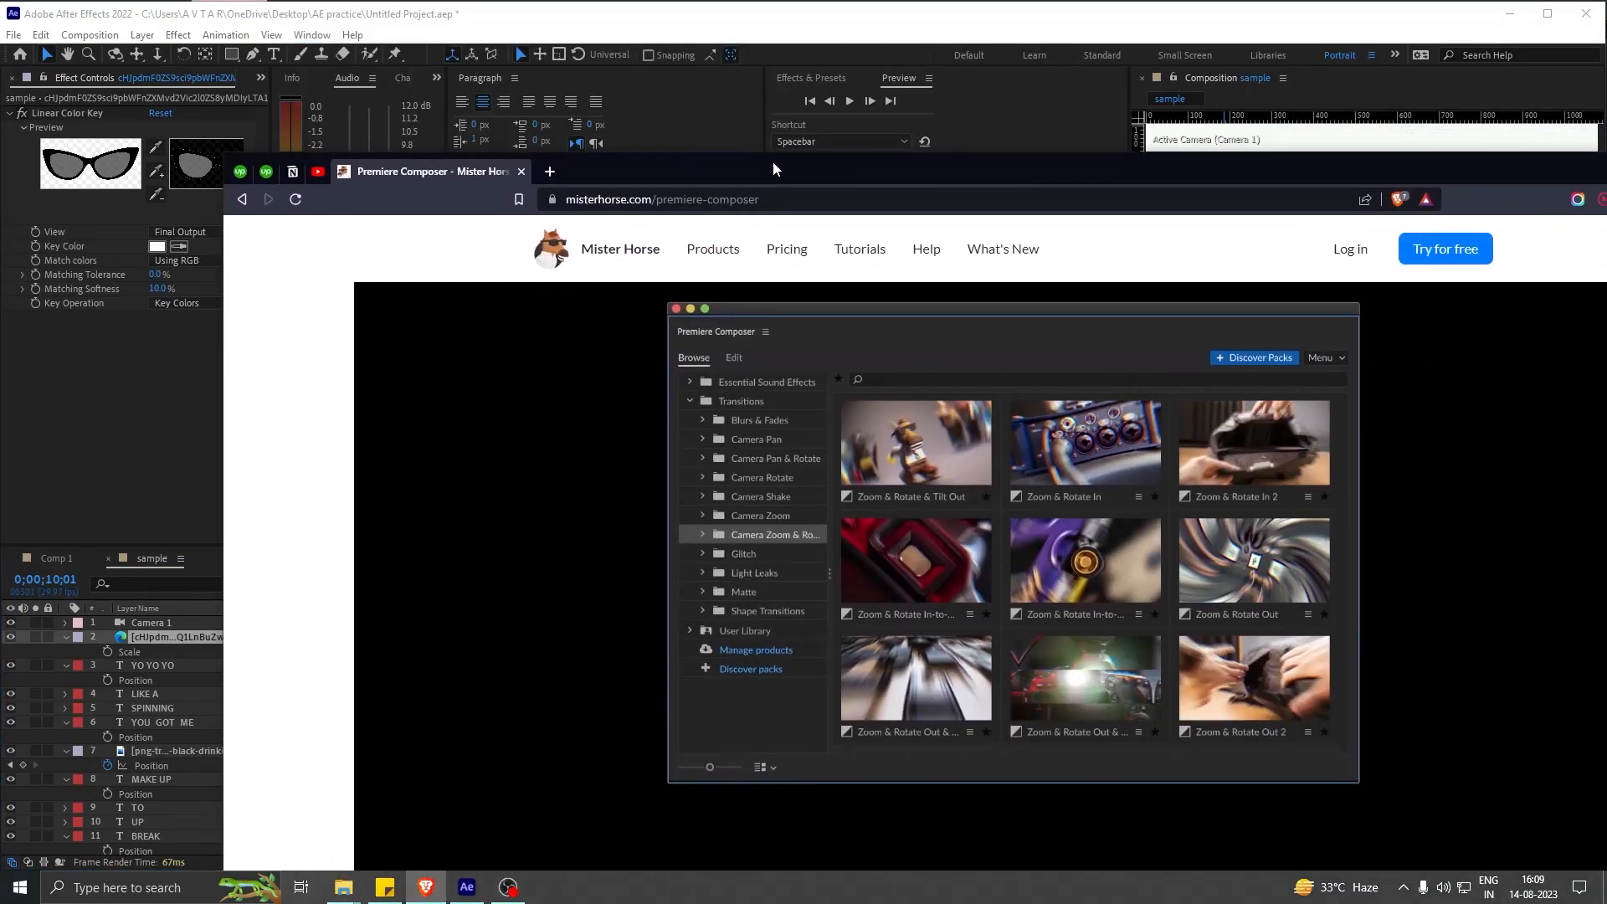
{"action": "double_click", "coordinate": [772, 160]}
{"action": "scroll", "coordinate": [780, 255], "scroll_direction": "up", "scroll_amount": 4}
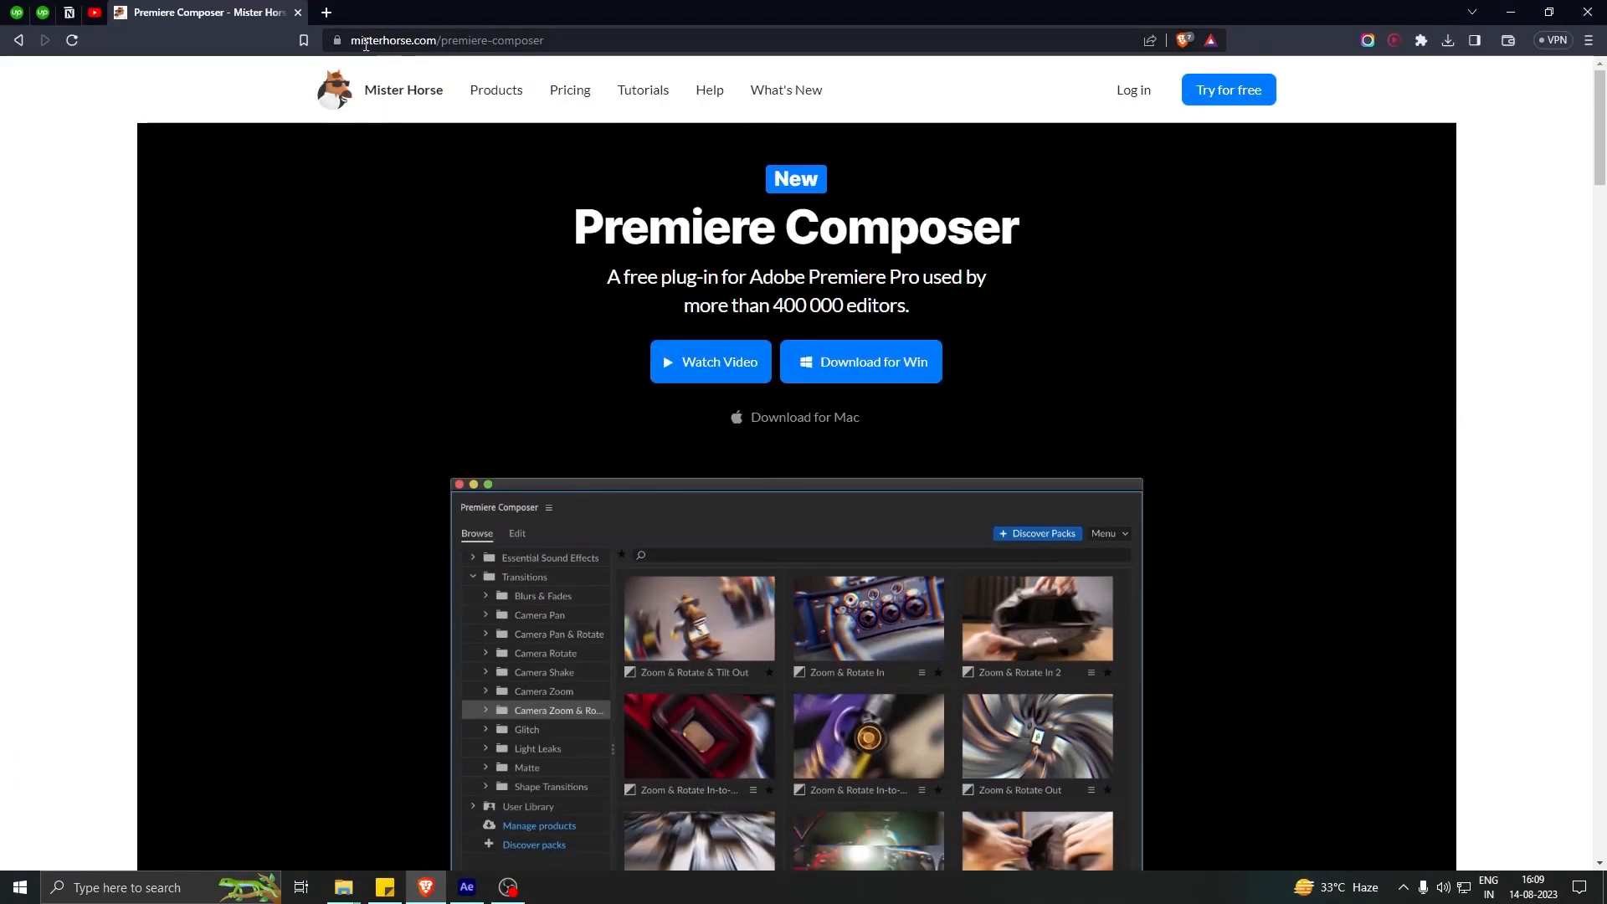
Highlight the misterhorse.com address and the Premiere Composer title, and examine the page's transitions, textboxes, text presets and sound effects
{"action": "left_click_drag", "start_coordinate": [361, 42], "coordinate": [435, 40]}
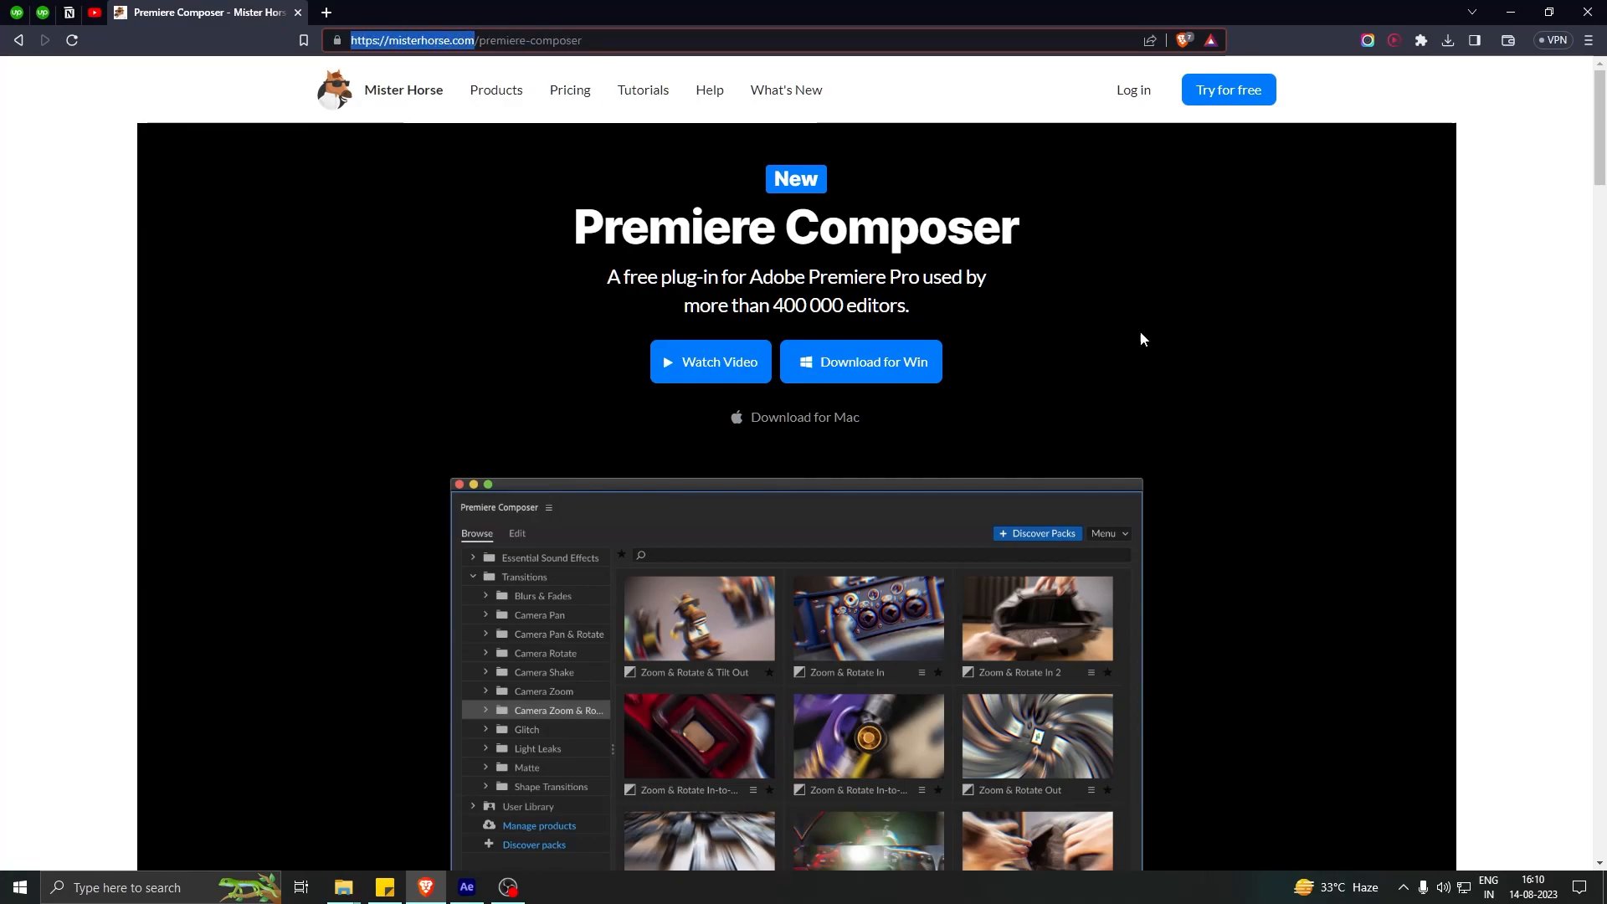
{"action": "left_click_drag", "start_coordinate": [572, 225], "coordinate": [1028, 245]}
{"action": "scroll", "coordinate": [1244, 397], "scroll_direction": "down", "scroll_amount": 1}
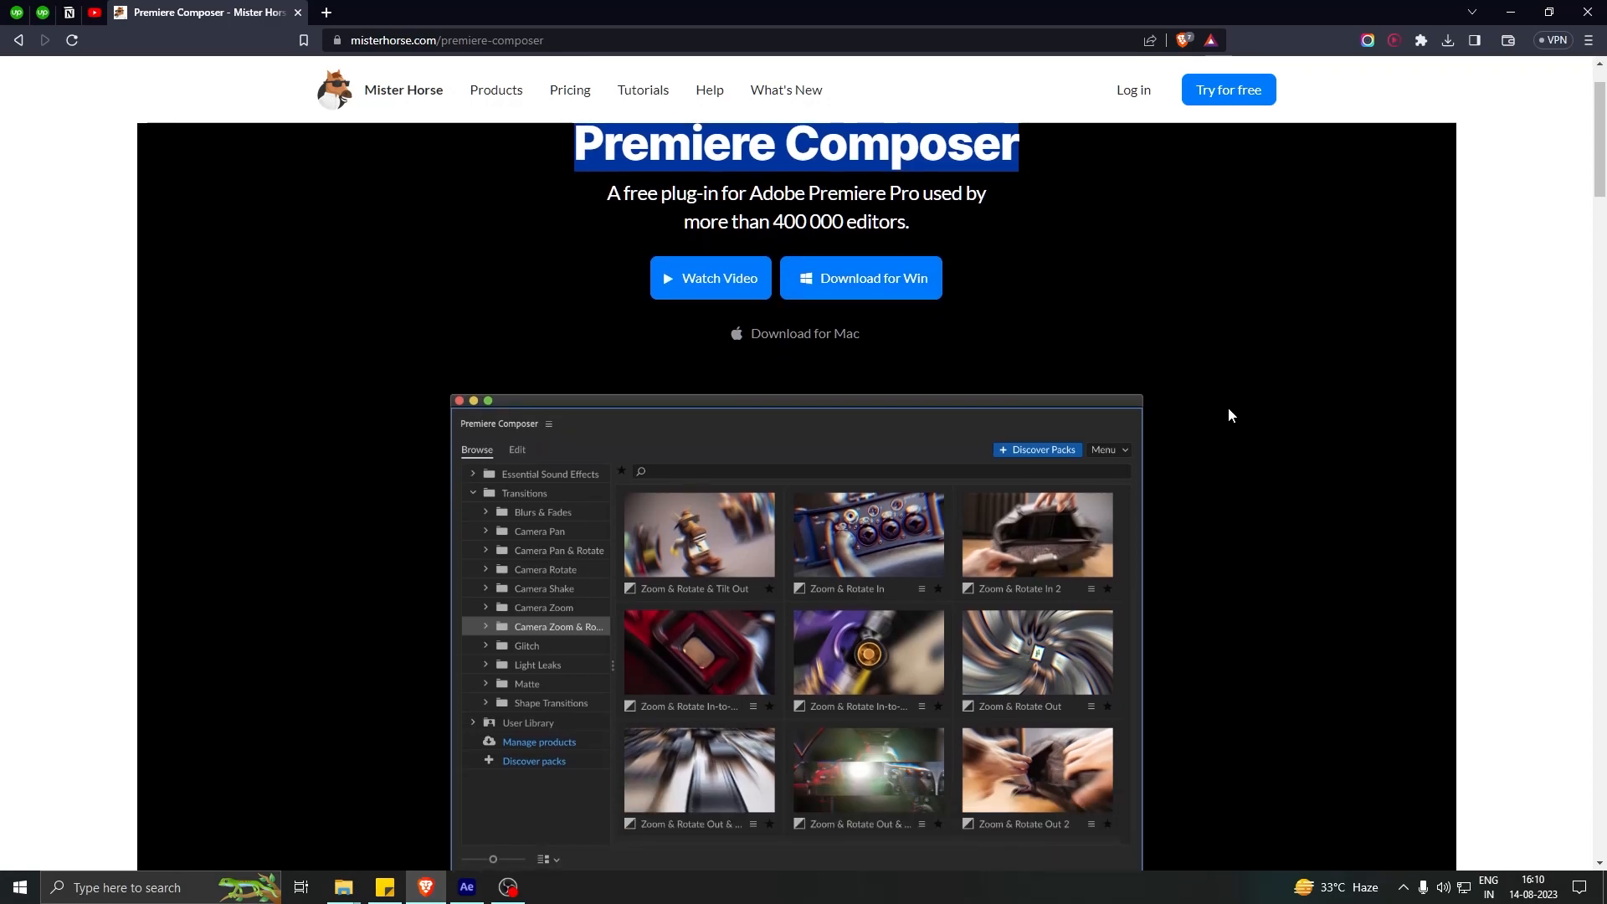
{"action": "scroll", "coordinate": [1228, 416], "scroll_direction": "down", "scroll_amount": 3}
{"action": "scroll", "coordinate": [1242, 401], "scroll_direction": "up", "scroll_amount": 2}
{"action": "scroll", "coordinate": [1243, 408], "scroll_direction": "up", "scroll_amount": 1}
{"action": "scroll", "coordinate": [1242, 408], "scroll_direction": "down", "scroll_amount": 7}
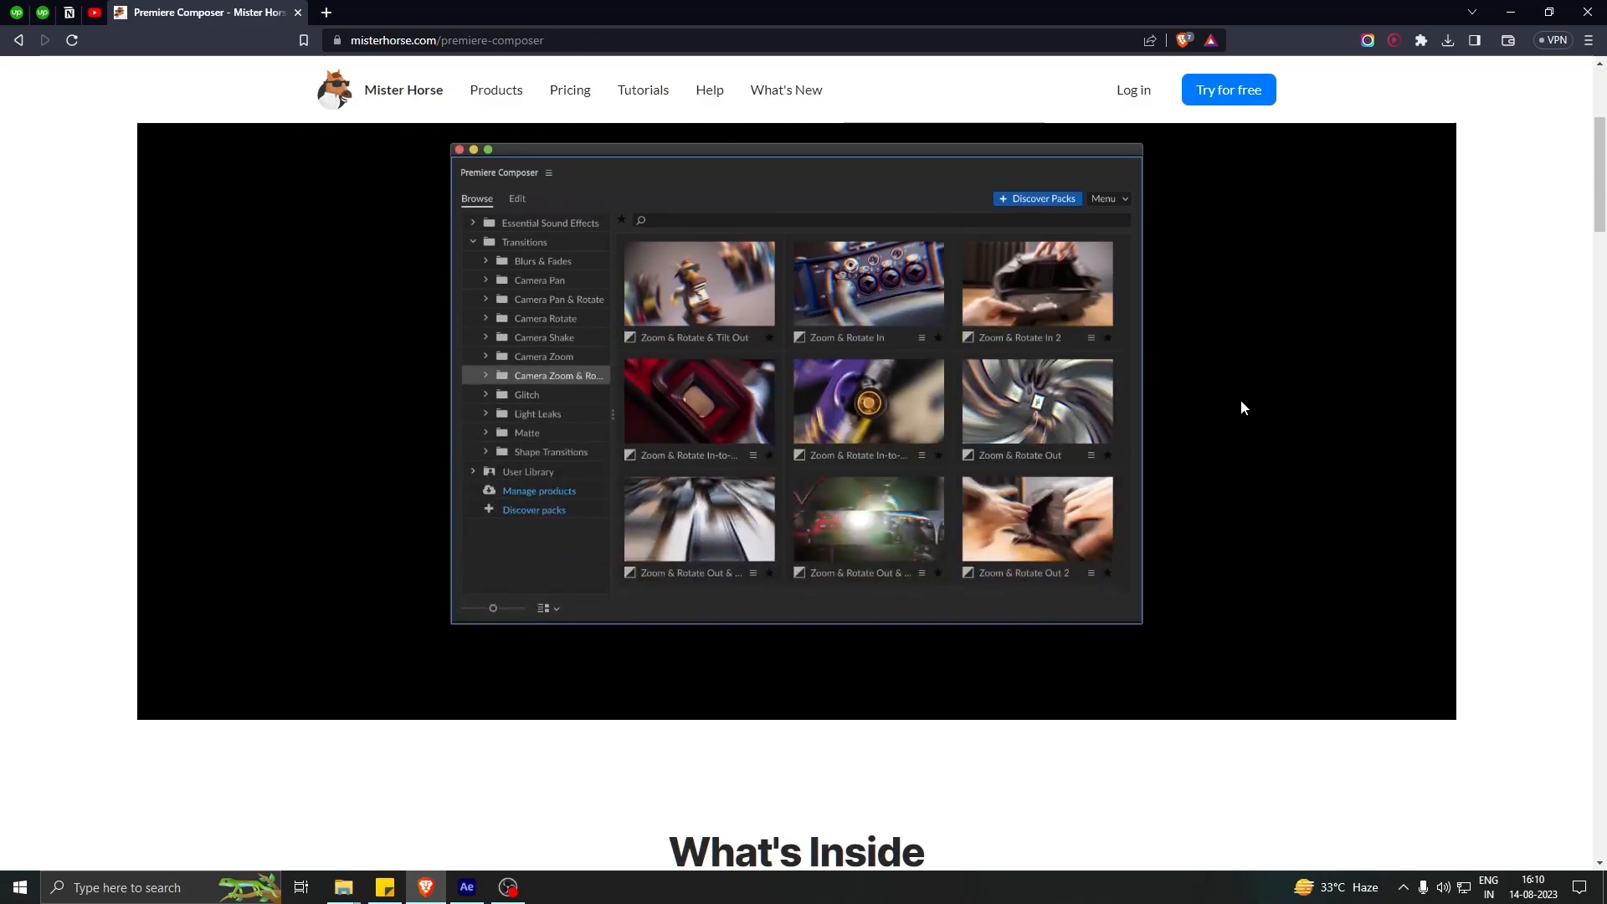
{"action": "scroll", "coordinate": [1243, 408], "scroll_direction": "down", "scroll_amount": 5}
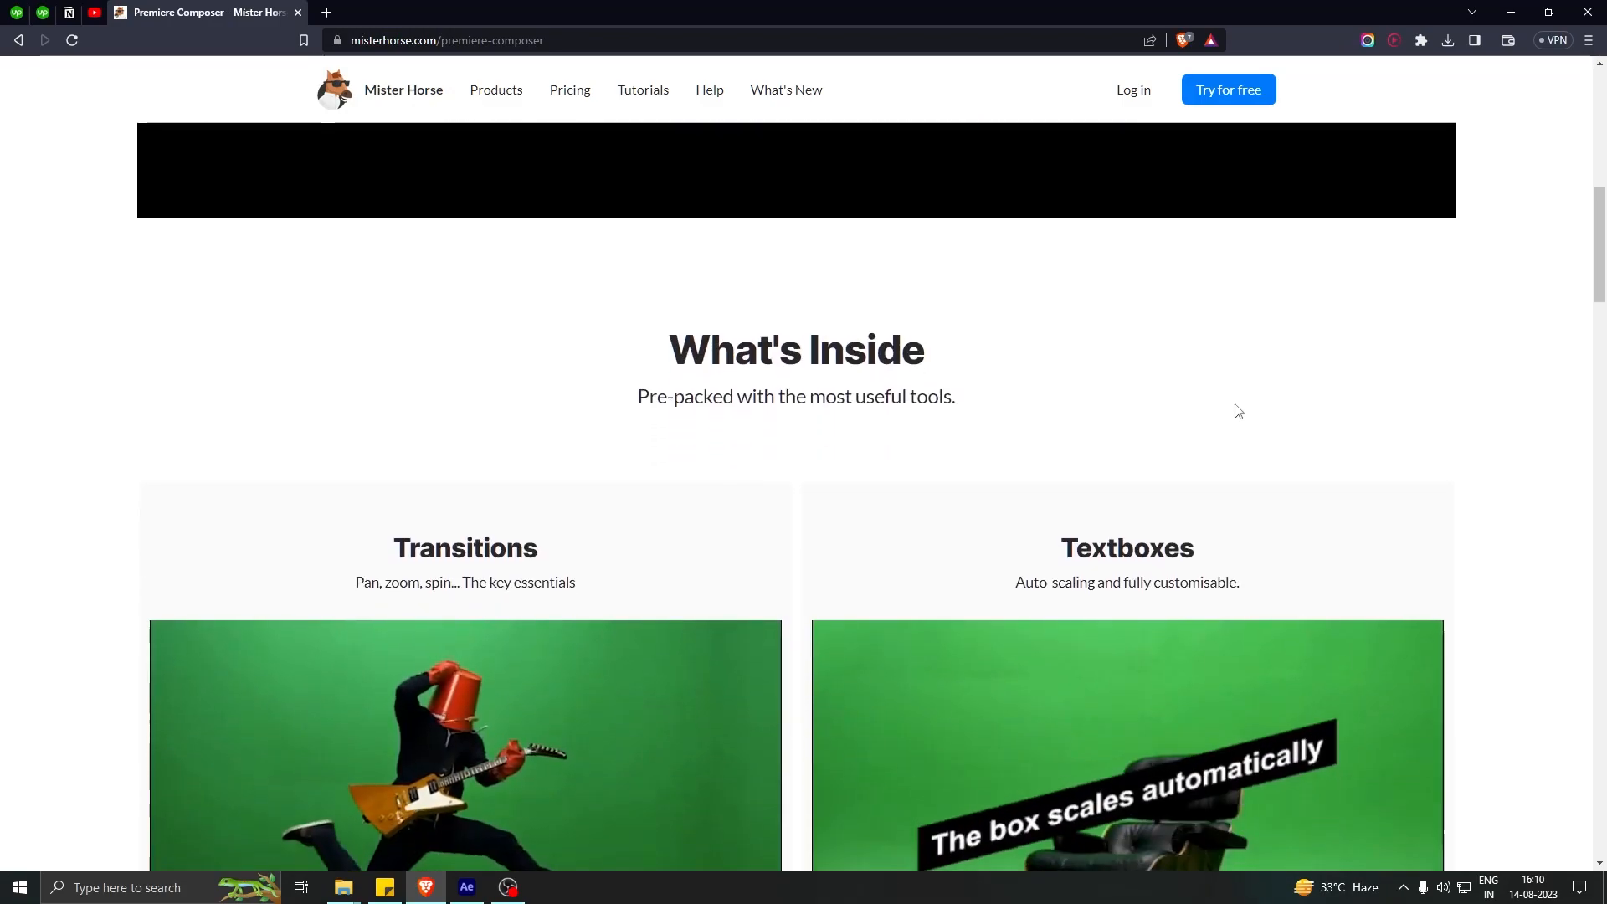
{"action": "scroll", "coordinate": [1236, 407], "scroll_direction": "down", "scroll_amount": 2}
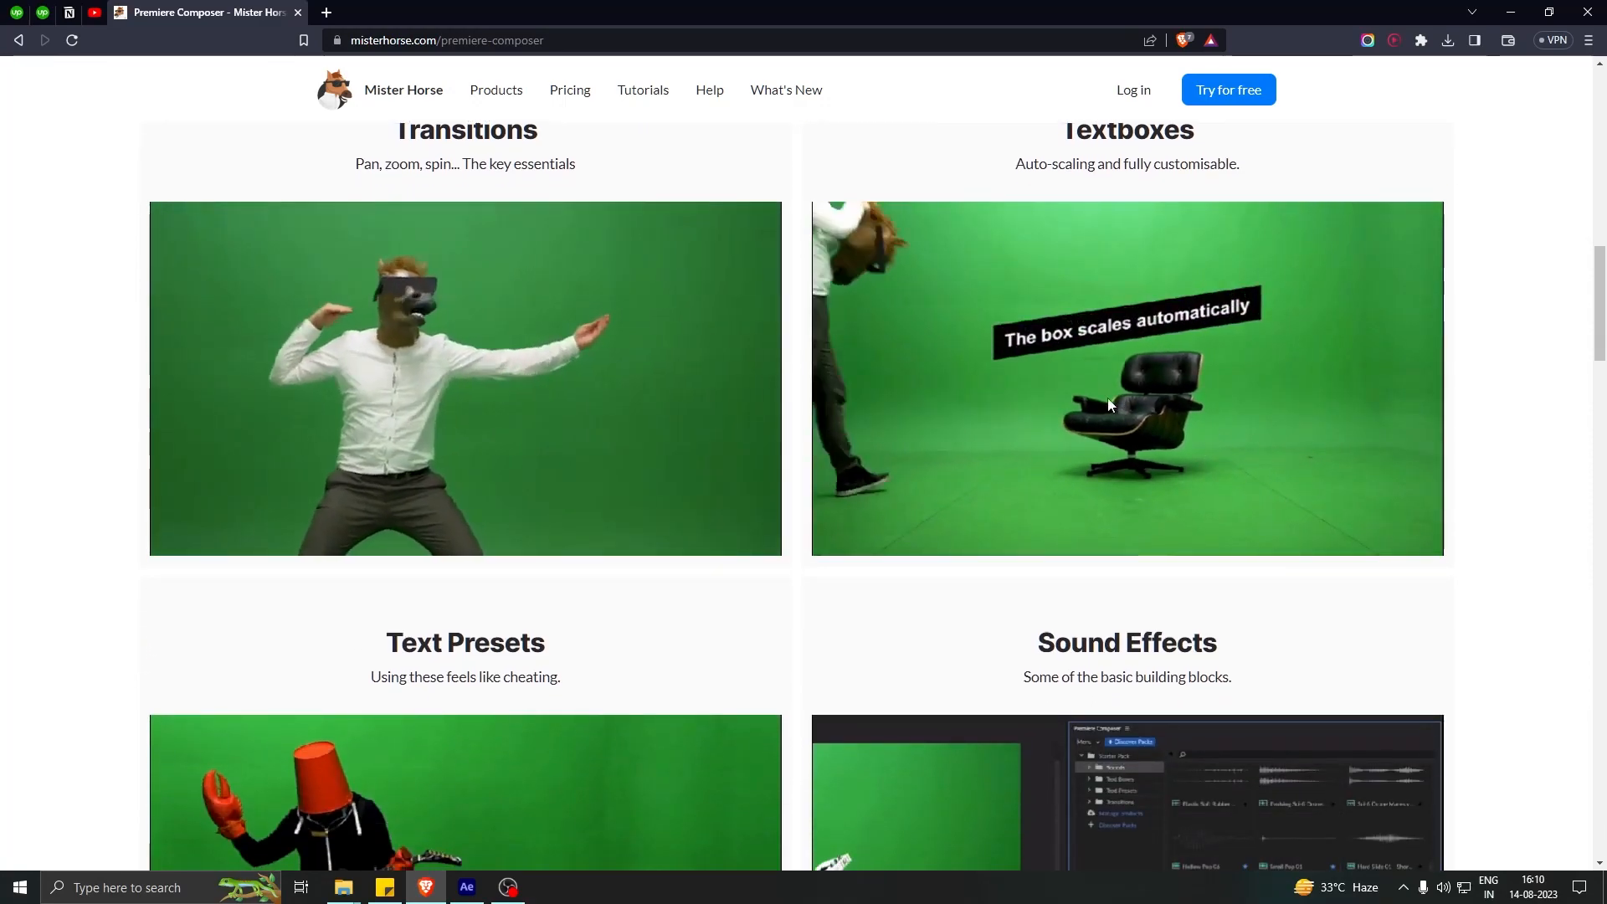
{"action": "scroll", "coordinate": [1143, 378], "scroll_direction": "down", "scroll_amount": 5}
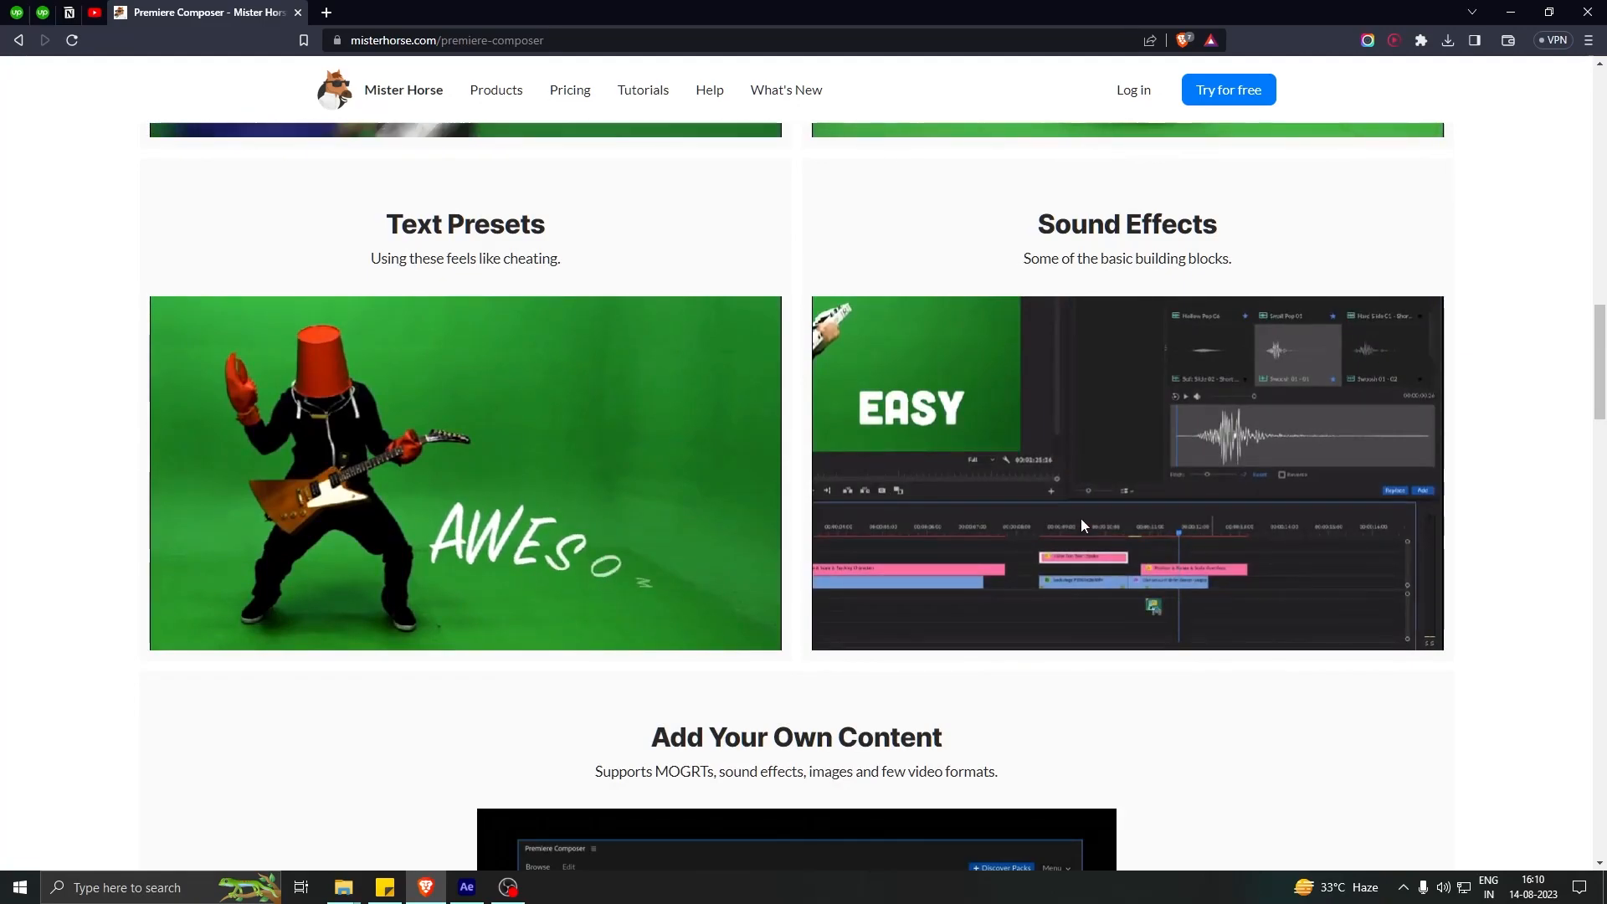
{"action": "scroll", "coordinate": [1096, 483], "scroll_direction": "down", "scroll_amount": 1}
{"action": "scroll", "coordinate": [1047, 503], "scroll_direction": "up", "scroll_amount": 10}
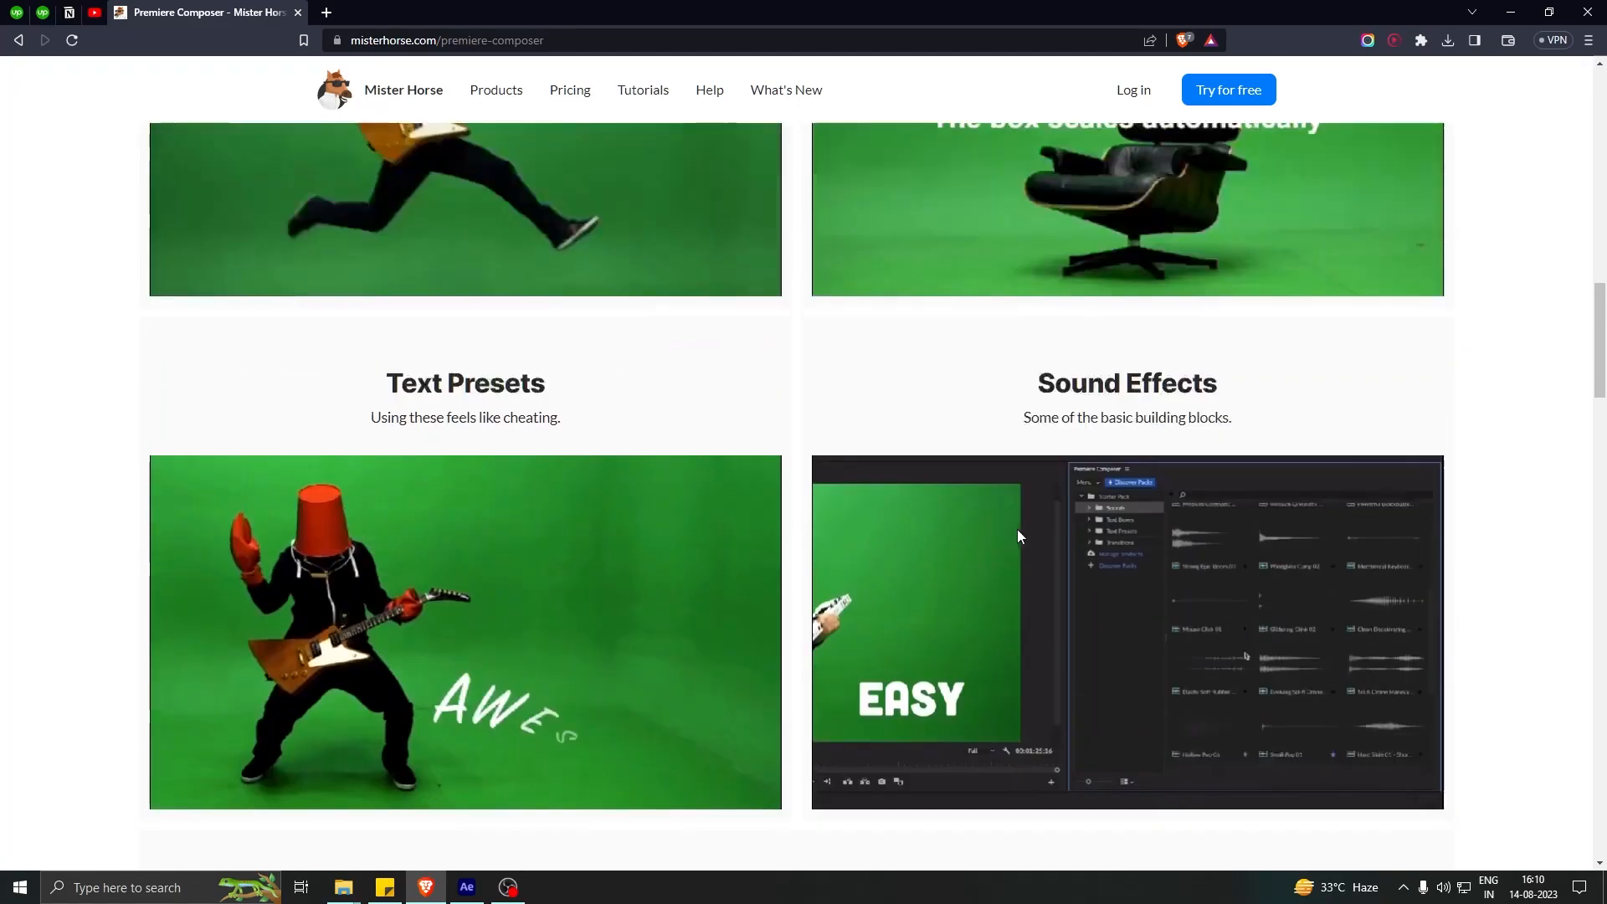
{"action": "scroll", "coordinate": [935, 417], "scroll_direction": "up", "scroll_amount": 4}
Open Mister Horse's Products for After Effects page and examine the Motion Presets, Text Presets and Animation Composer sections
{"action": "mouse_move", "coordinate": [496, 105]}
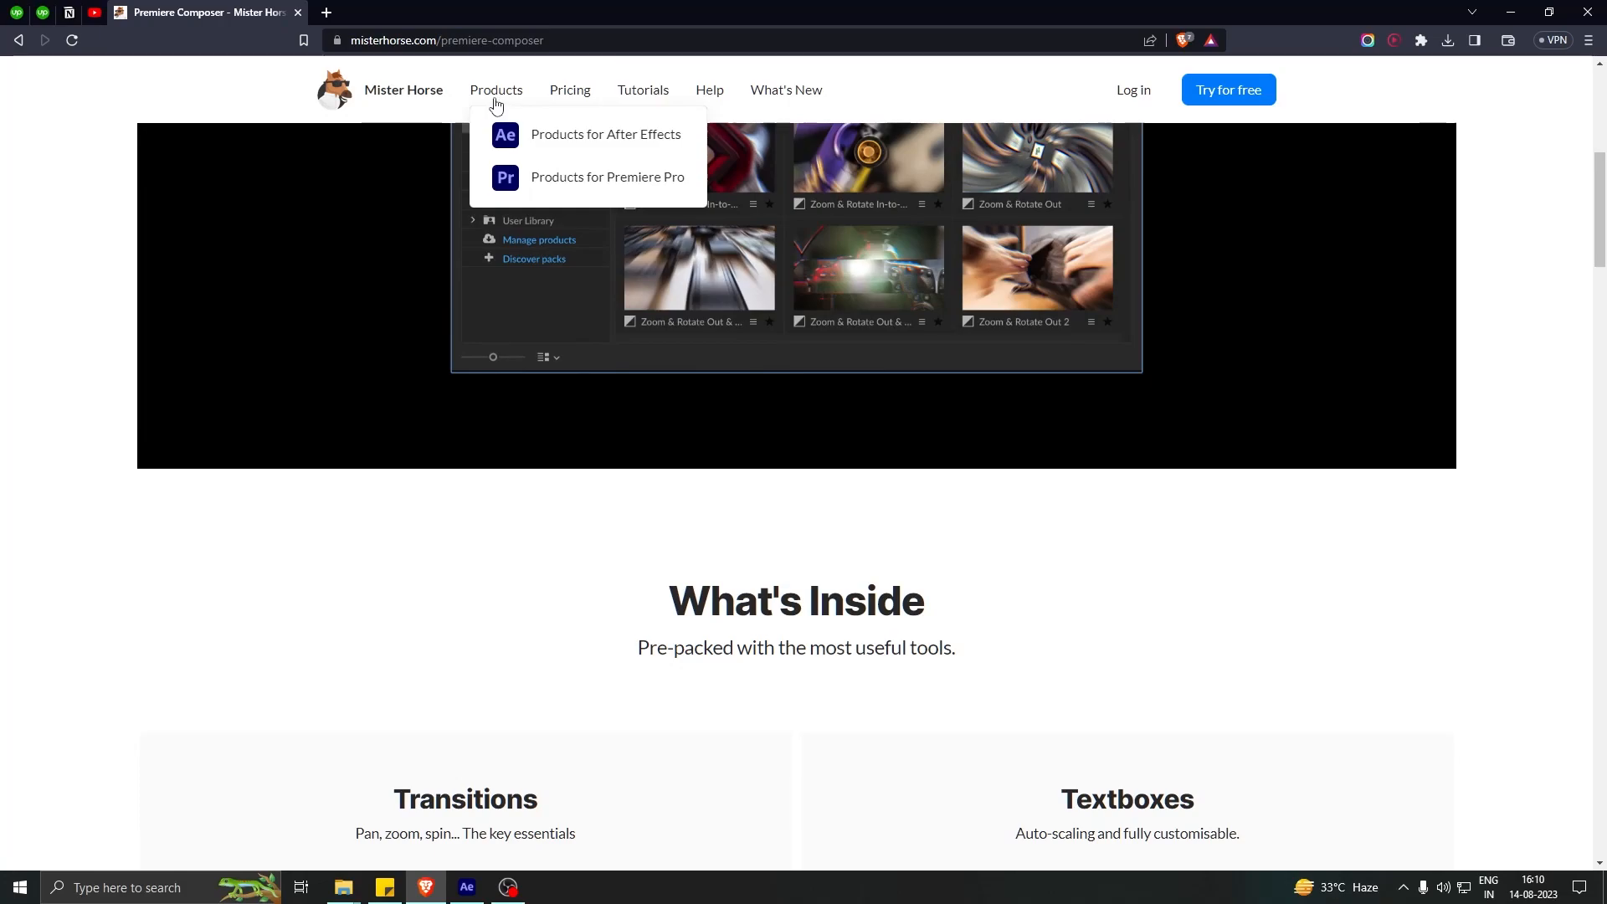
{"action": "left_click", "coordinate": [627, 144]}
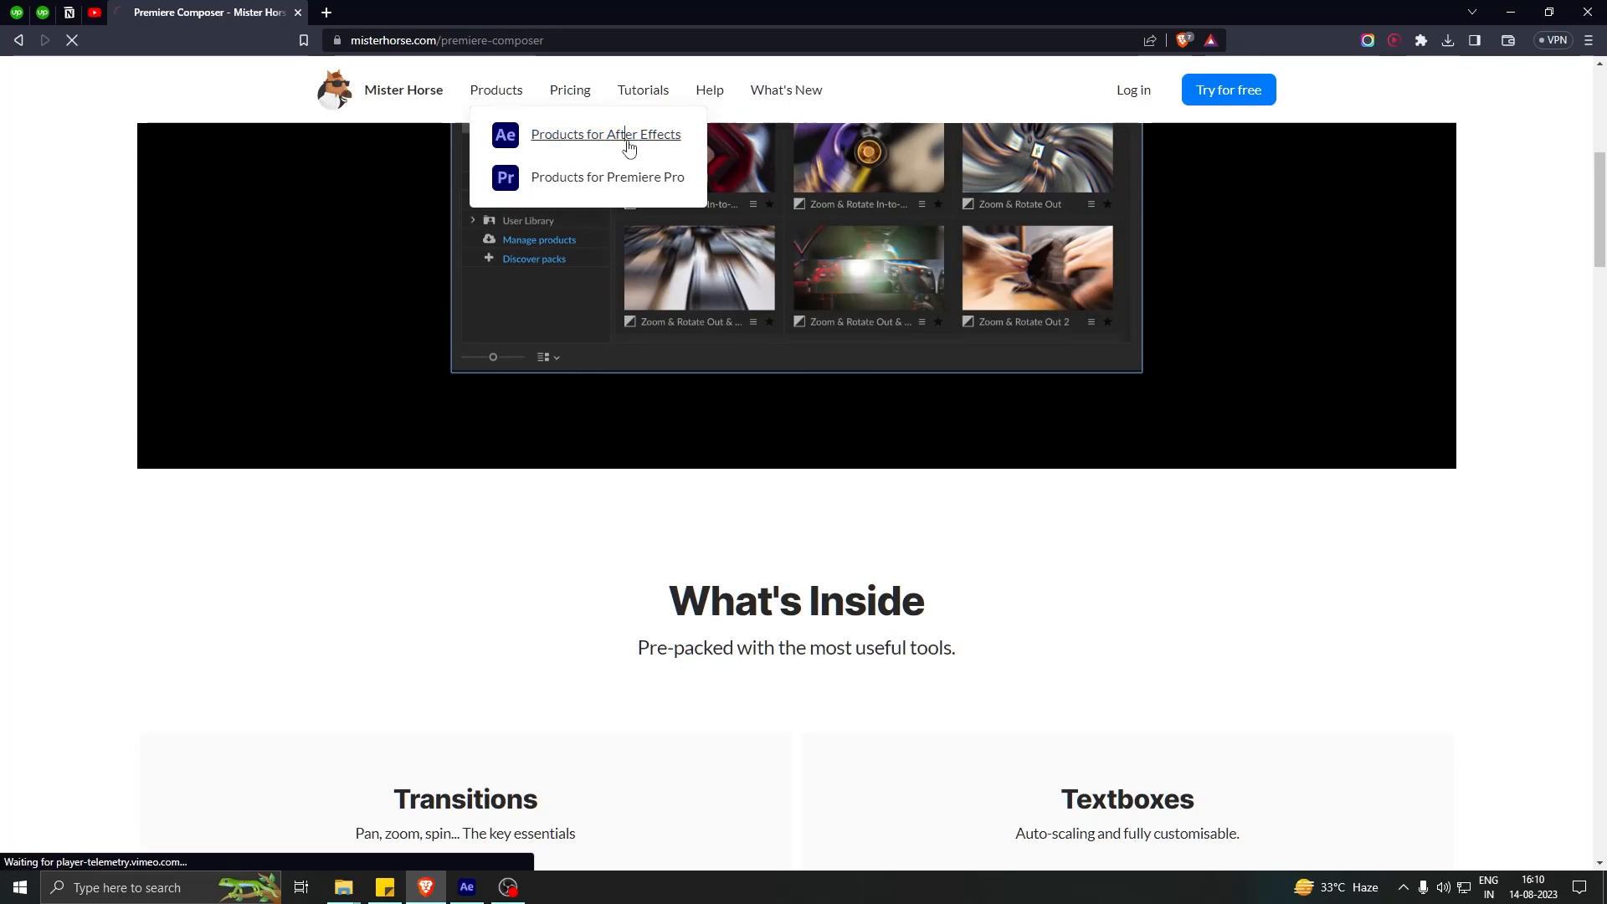
{"action": "scroll", "coordinate": [956, 358], "scroll_direction": "down", "scroll_amount": 4}
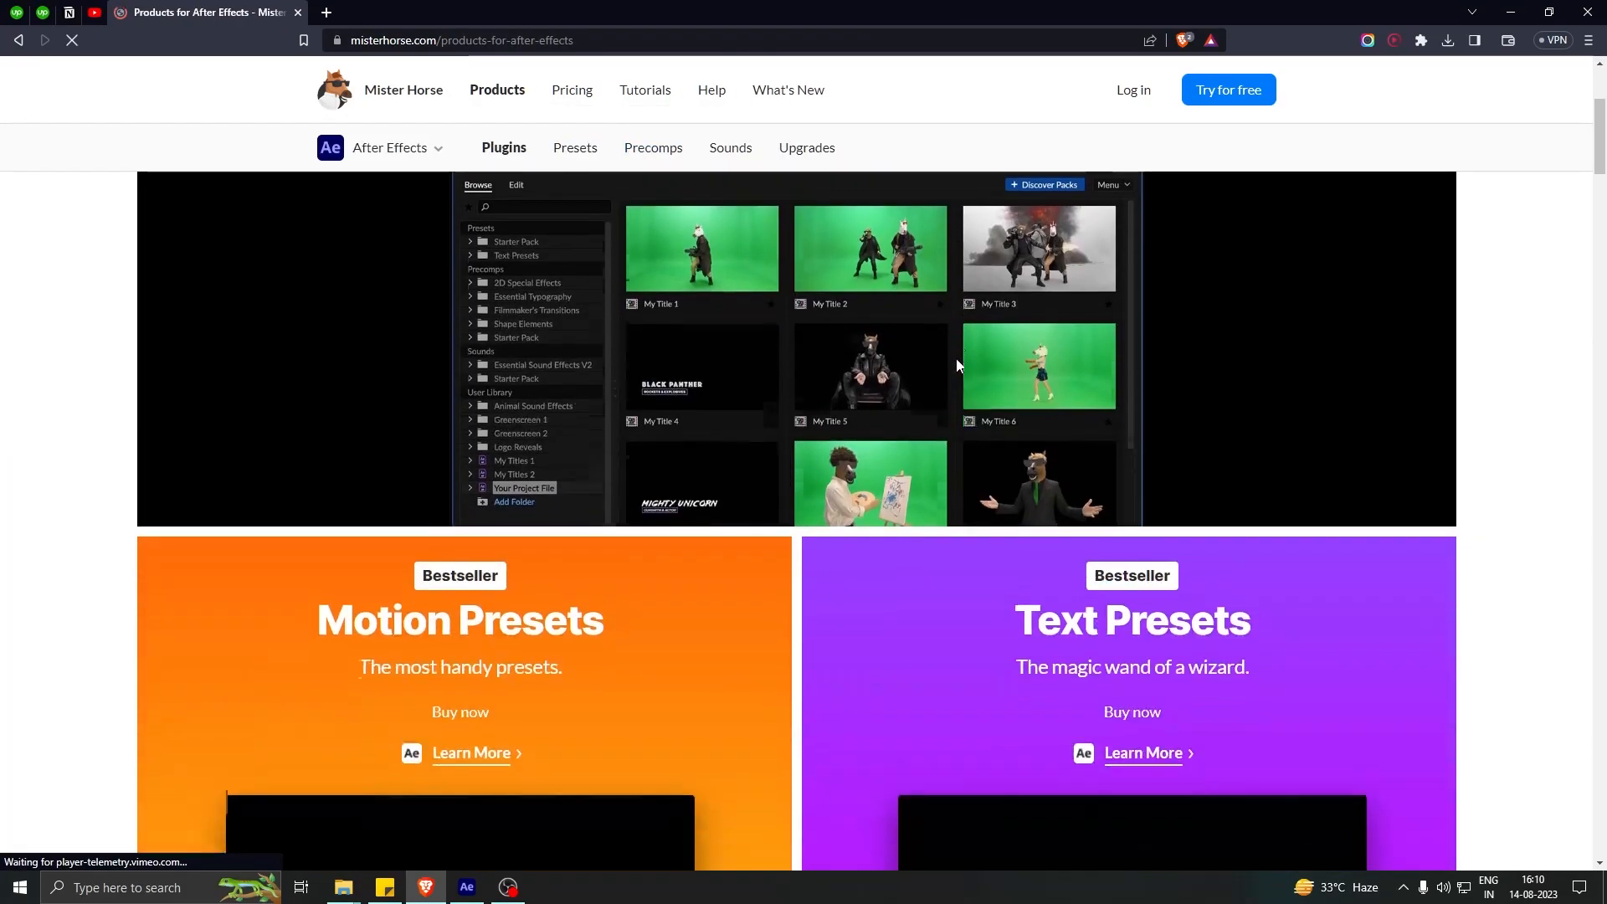
{"action": "scroll", "coordinate": [956, 359], "scroll_direction": "down", "scroll_amount": 2}
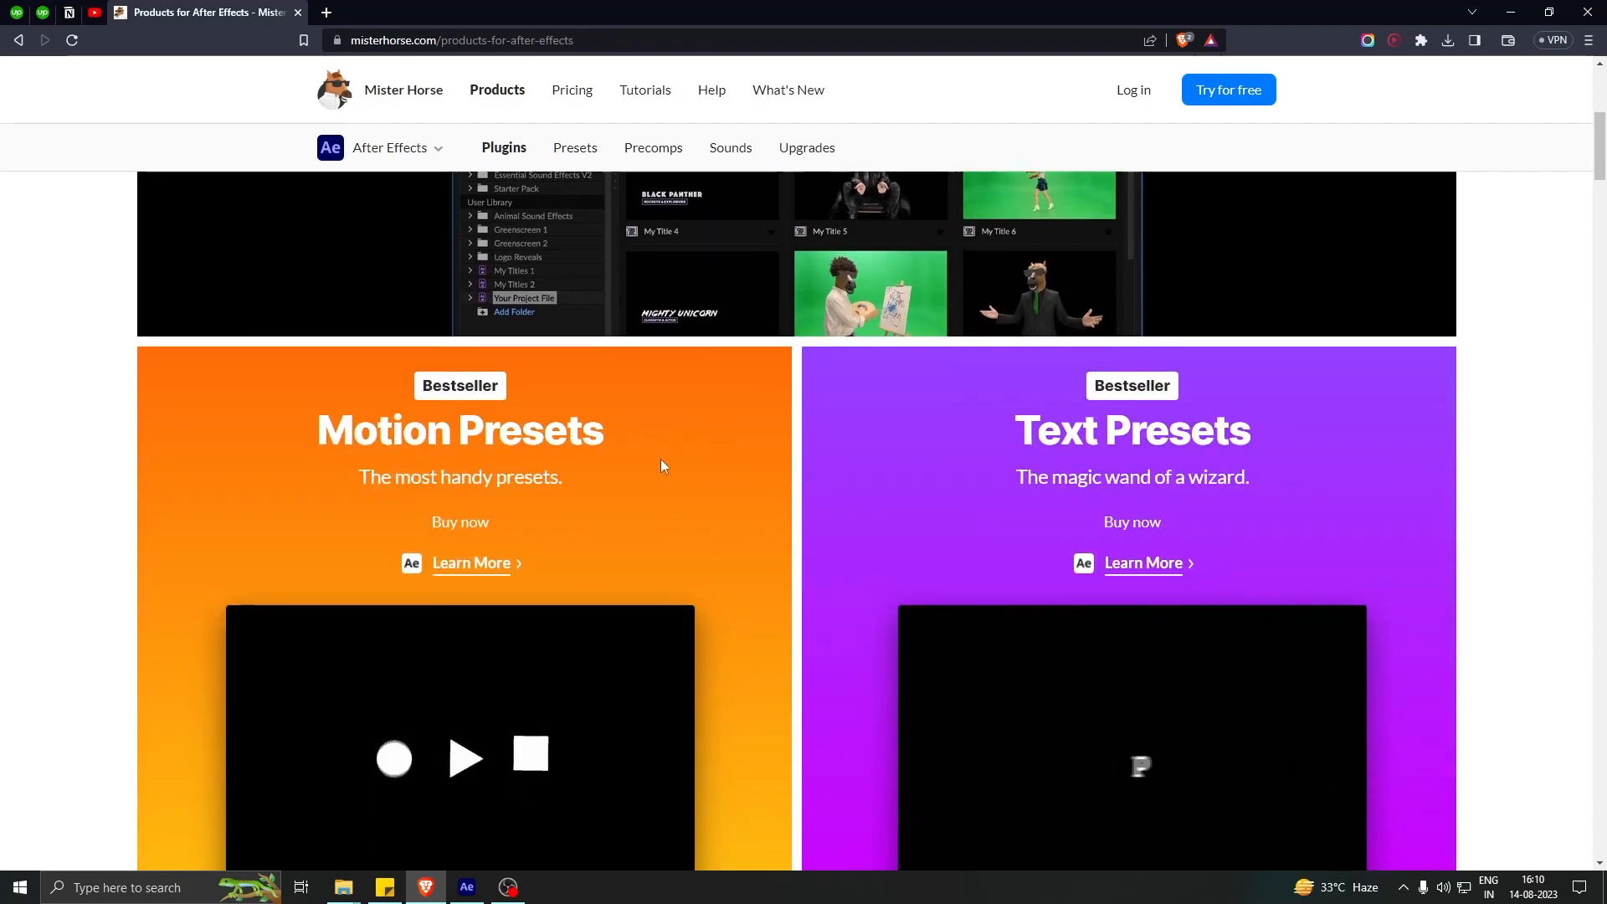
{"action": "scroll", "coordinate": [625, 454], "scroll_direction": "down", "scroll_amount": 2}
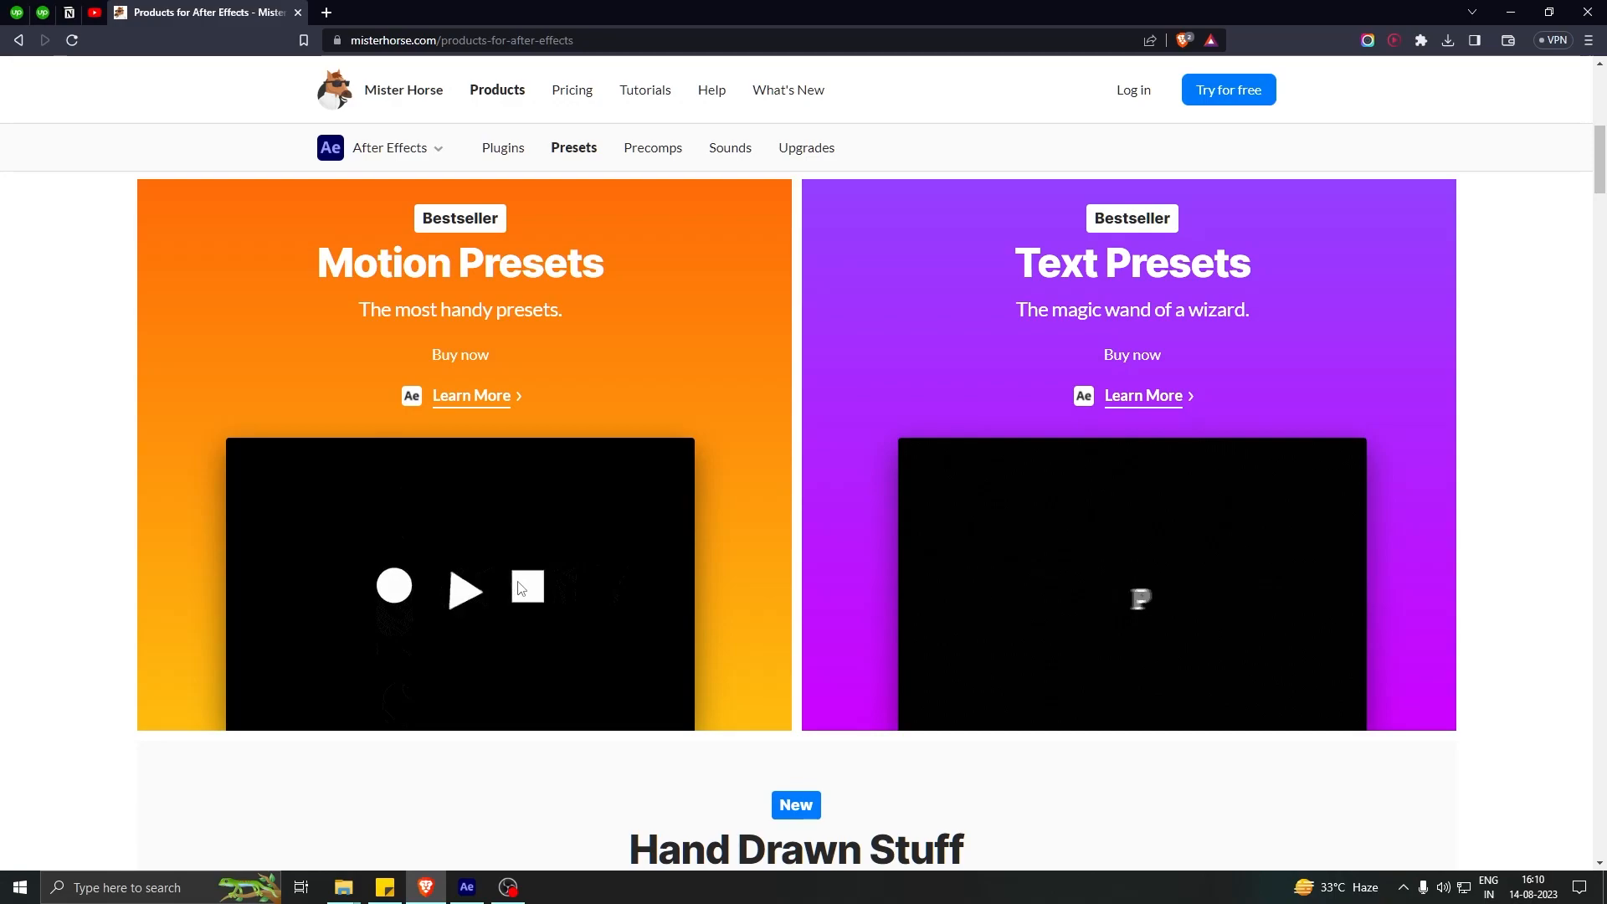
{"action": "left_click_drag", "start_coordinate": [1046, 255], "coordinate": [1254, 266]}
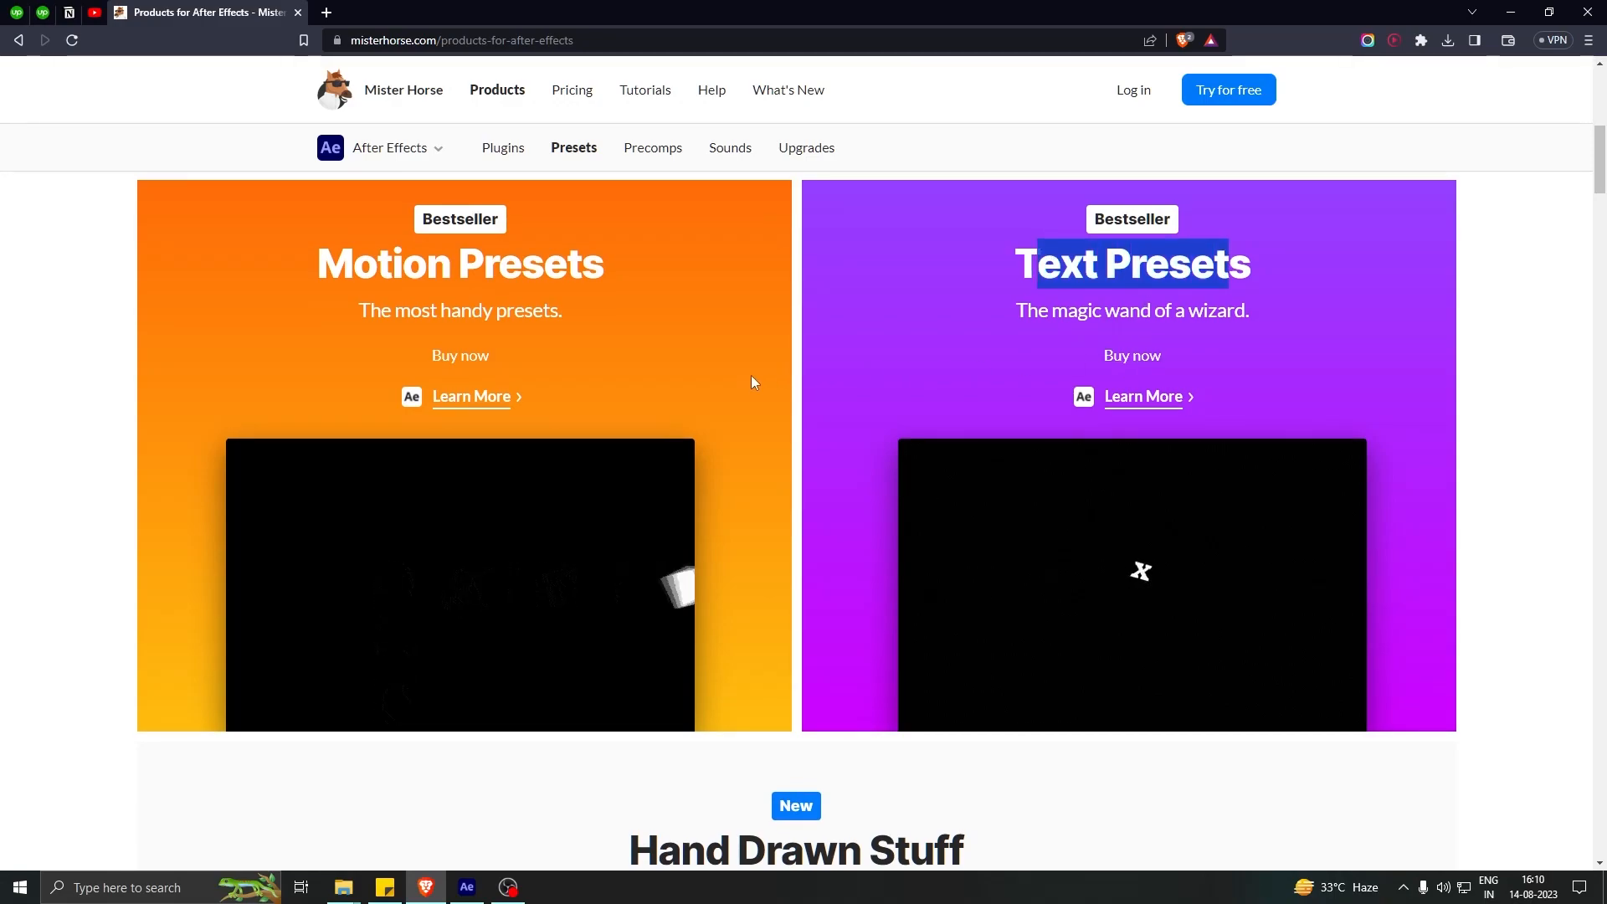
{"action": "scroll", "coordinate": [781, 393], "scroll_direction": "up", "scroll_amount": 5}
{"action": "key", "text": "ctrl+l"}
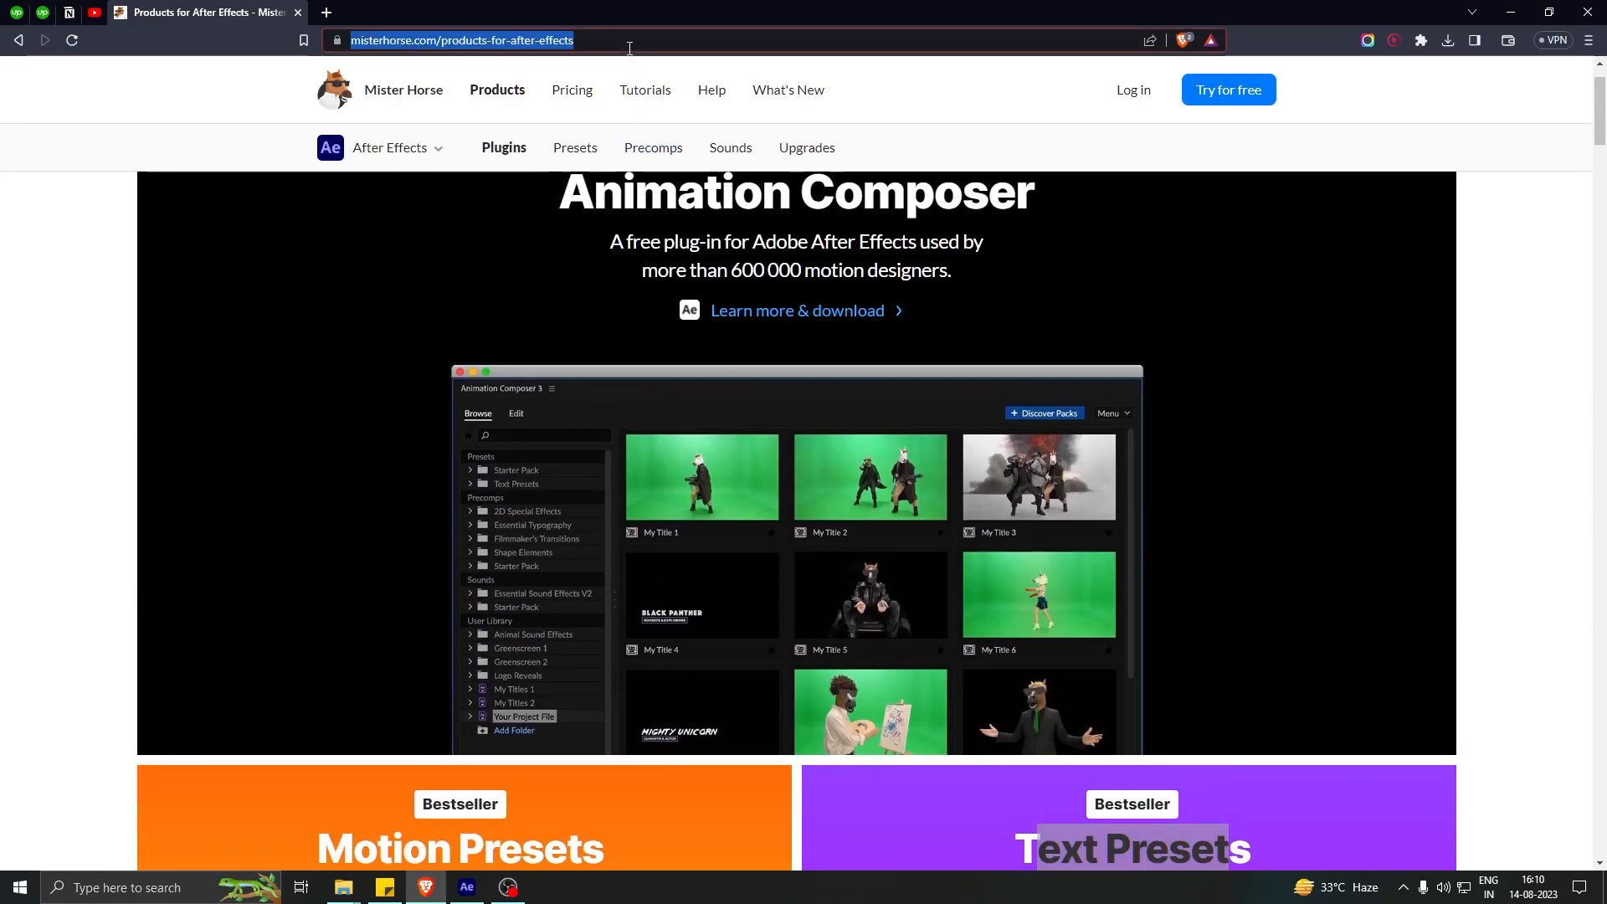
Switch to After Effects and open Animation Composer 3 with the sunglasses layer selected
{"action": "key", "text": "alt+Tab"}
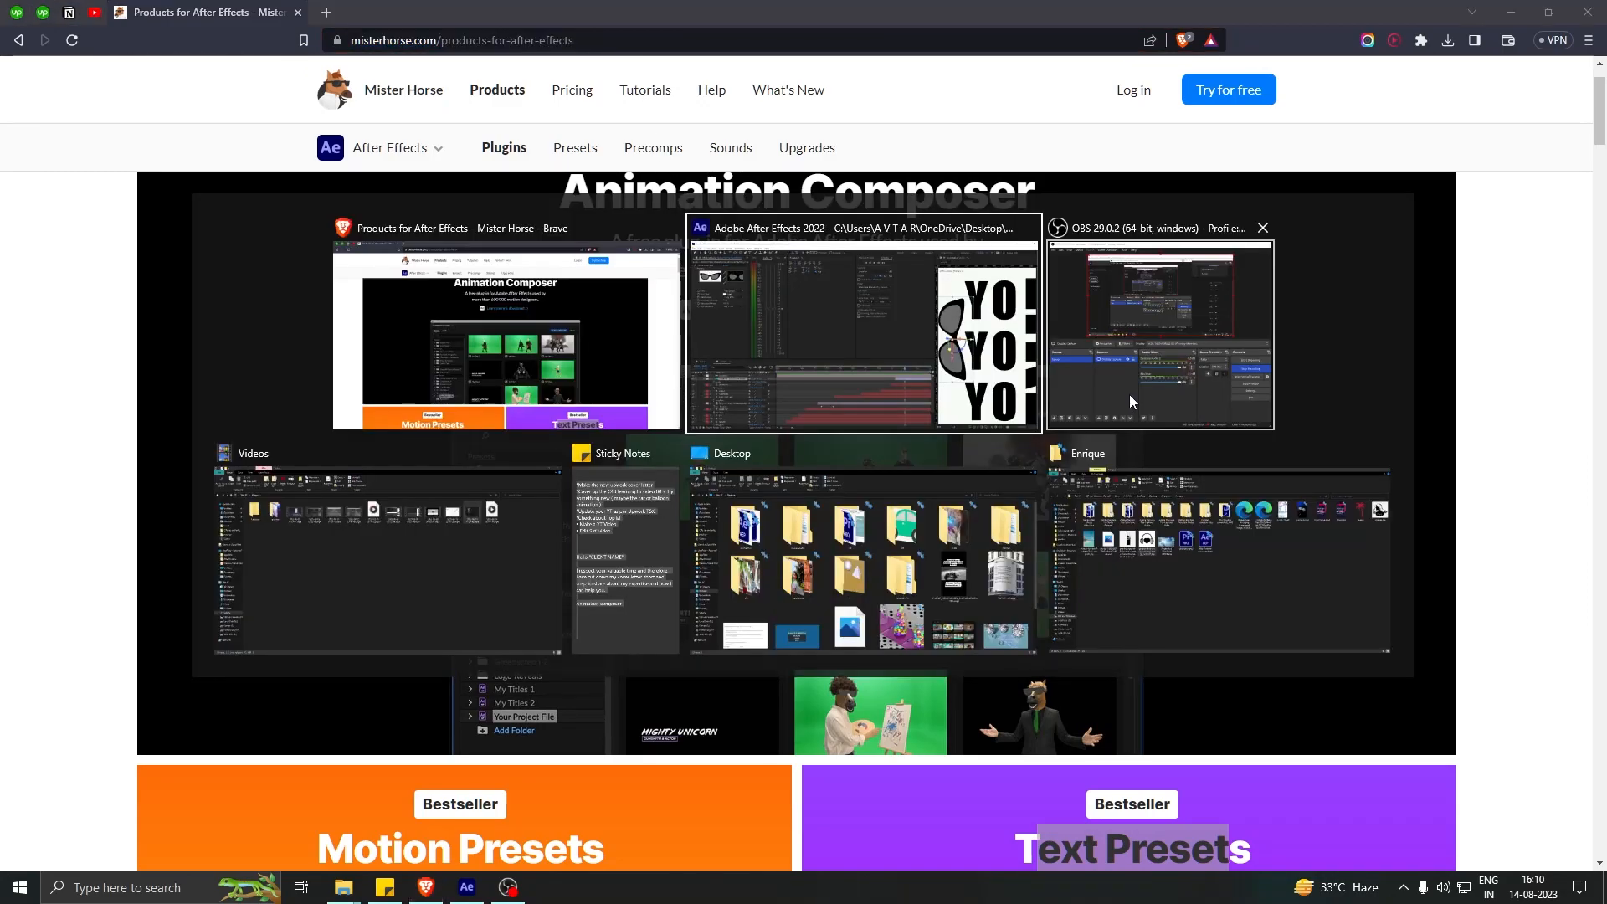
{"action": "left_click", "coordinate": [957, 347]}
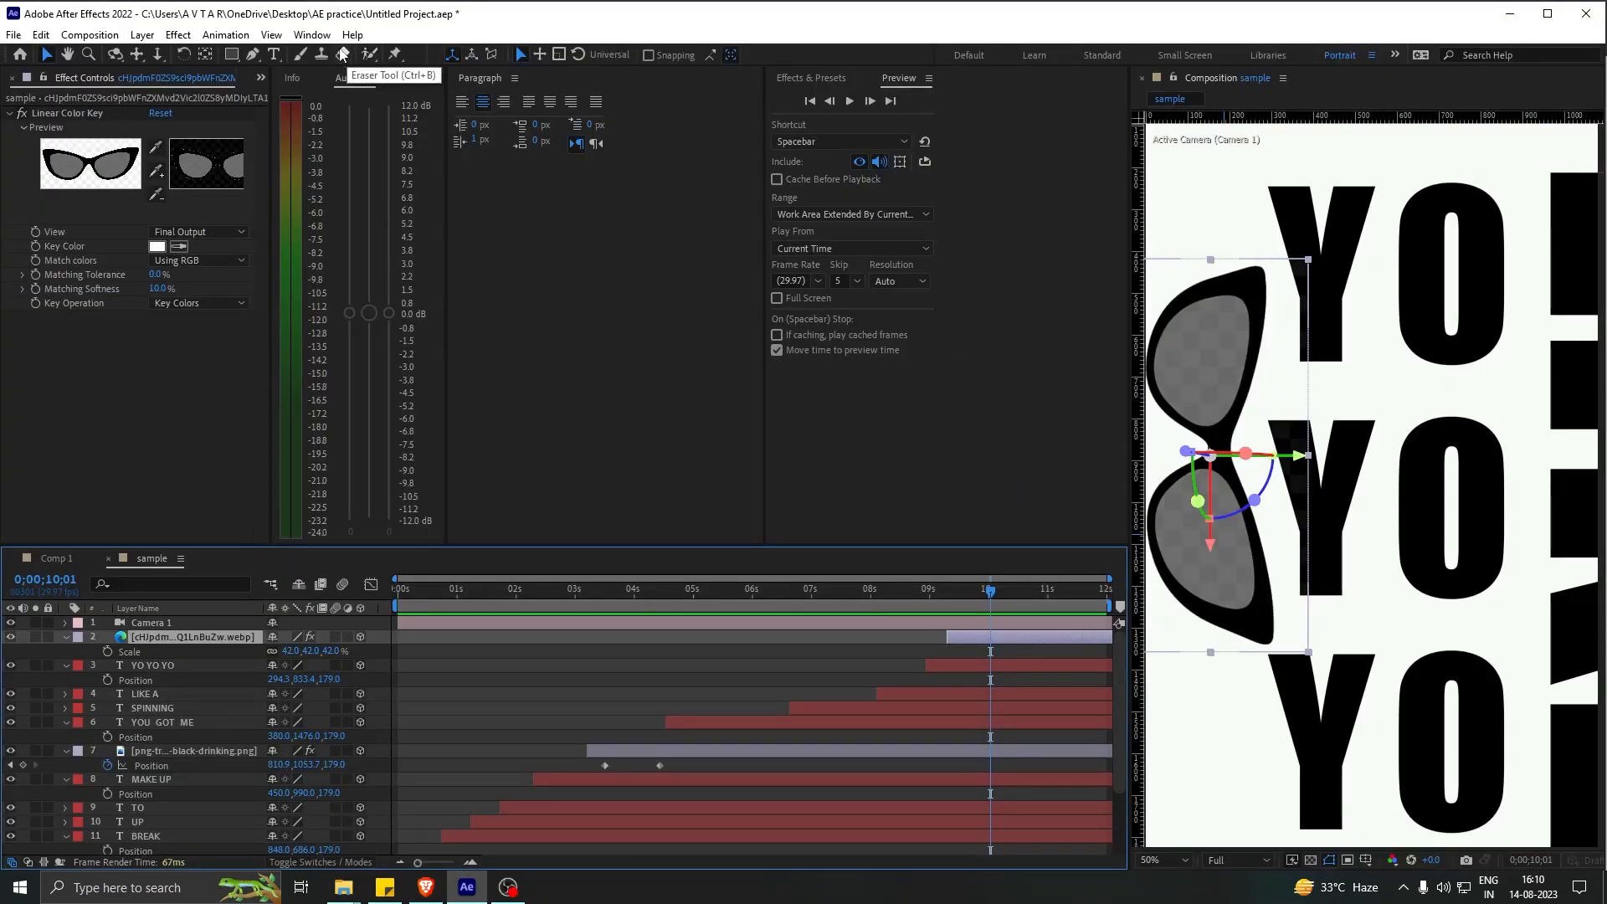
{"action": "left_click", "coordinate": [313, 36]}
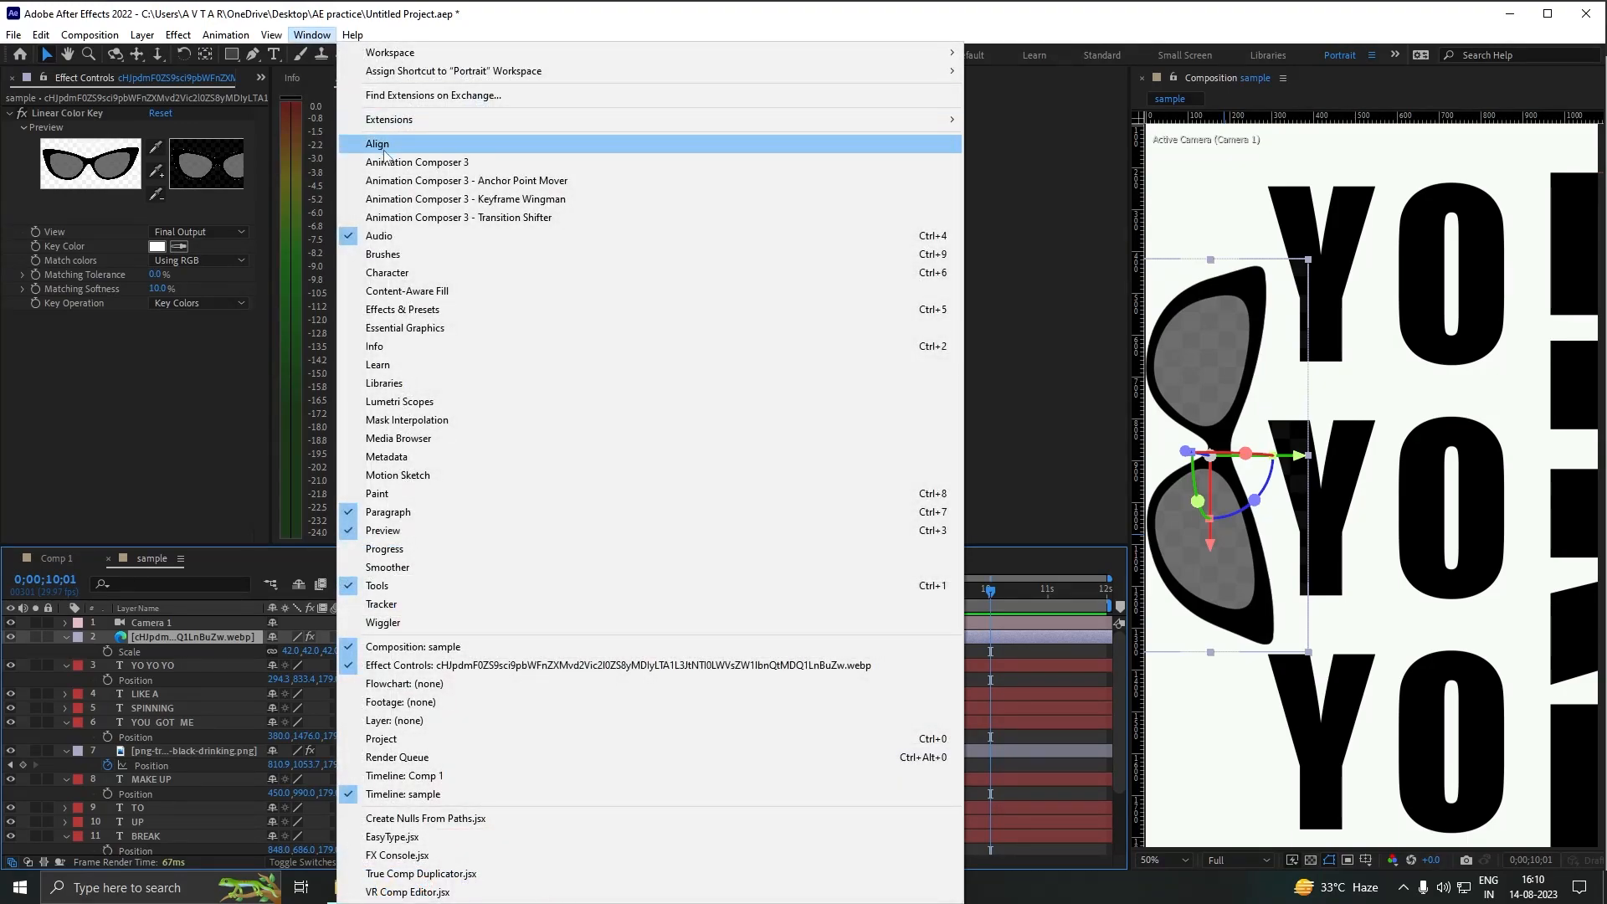
{"action": "left_click", "coordinate": [620, 162]}
{"action": "left_click_drag", "start_coordinate": [608, 138], "coordinate": [612, 117]}
{"action": "left_click", "coordinate": [177, 643]}
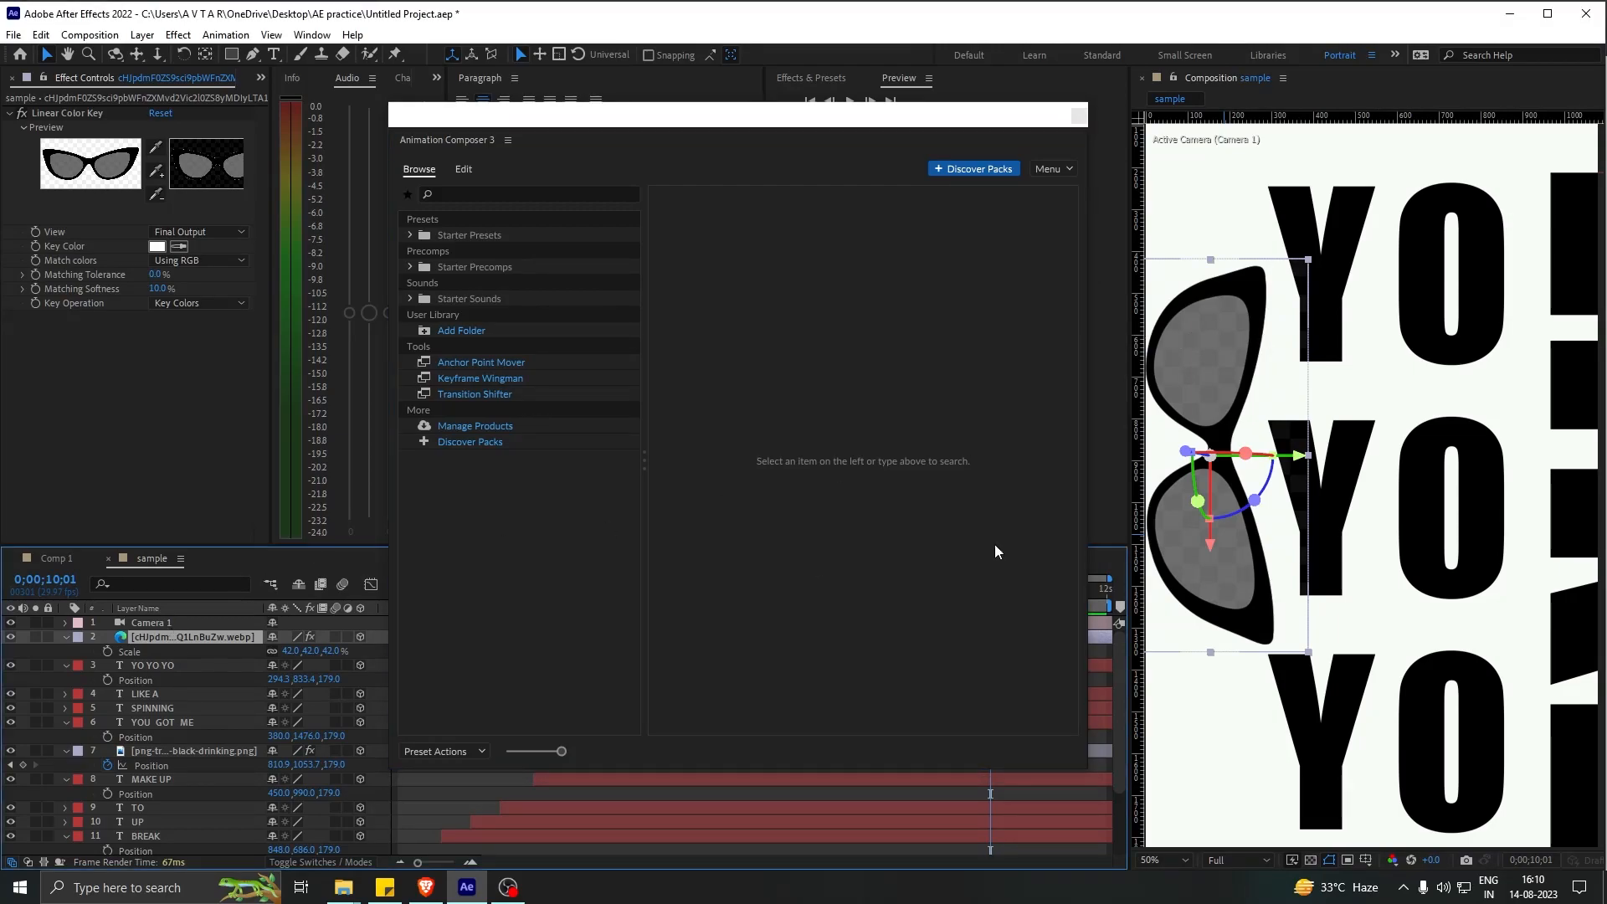
{"action": "left_click", "coordinate": [11, 637]}
{"action": "left_click", "coordinate": [11, 637]}
Apply the Wiggle Position & Rotation starter preset for 2D layers to the sunglasses layer and close Animation Composer
{"action": "left_click", "coordinate": [410, 236]}
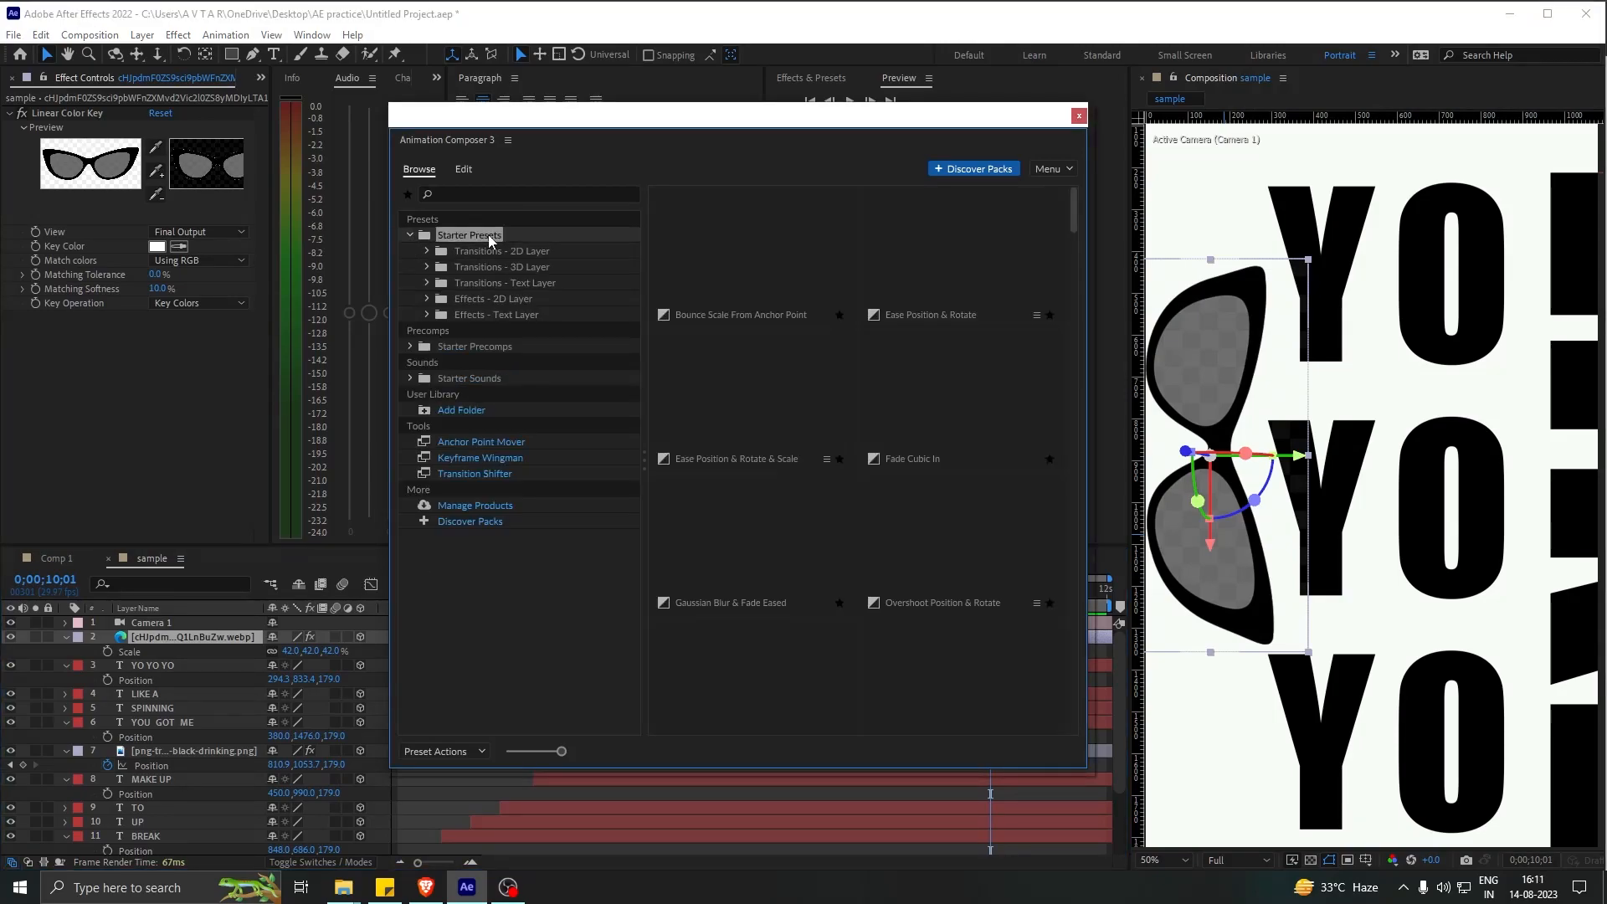
{"action": "left_click", "coordinate": [489, 299]}
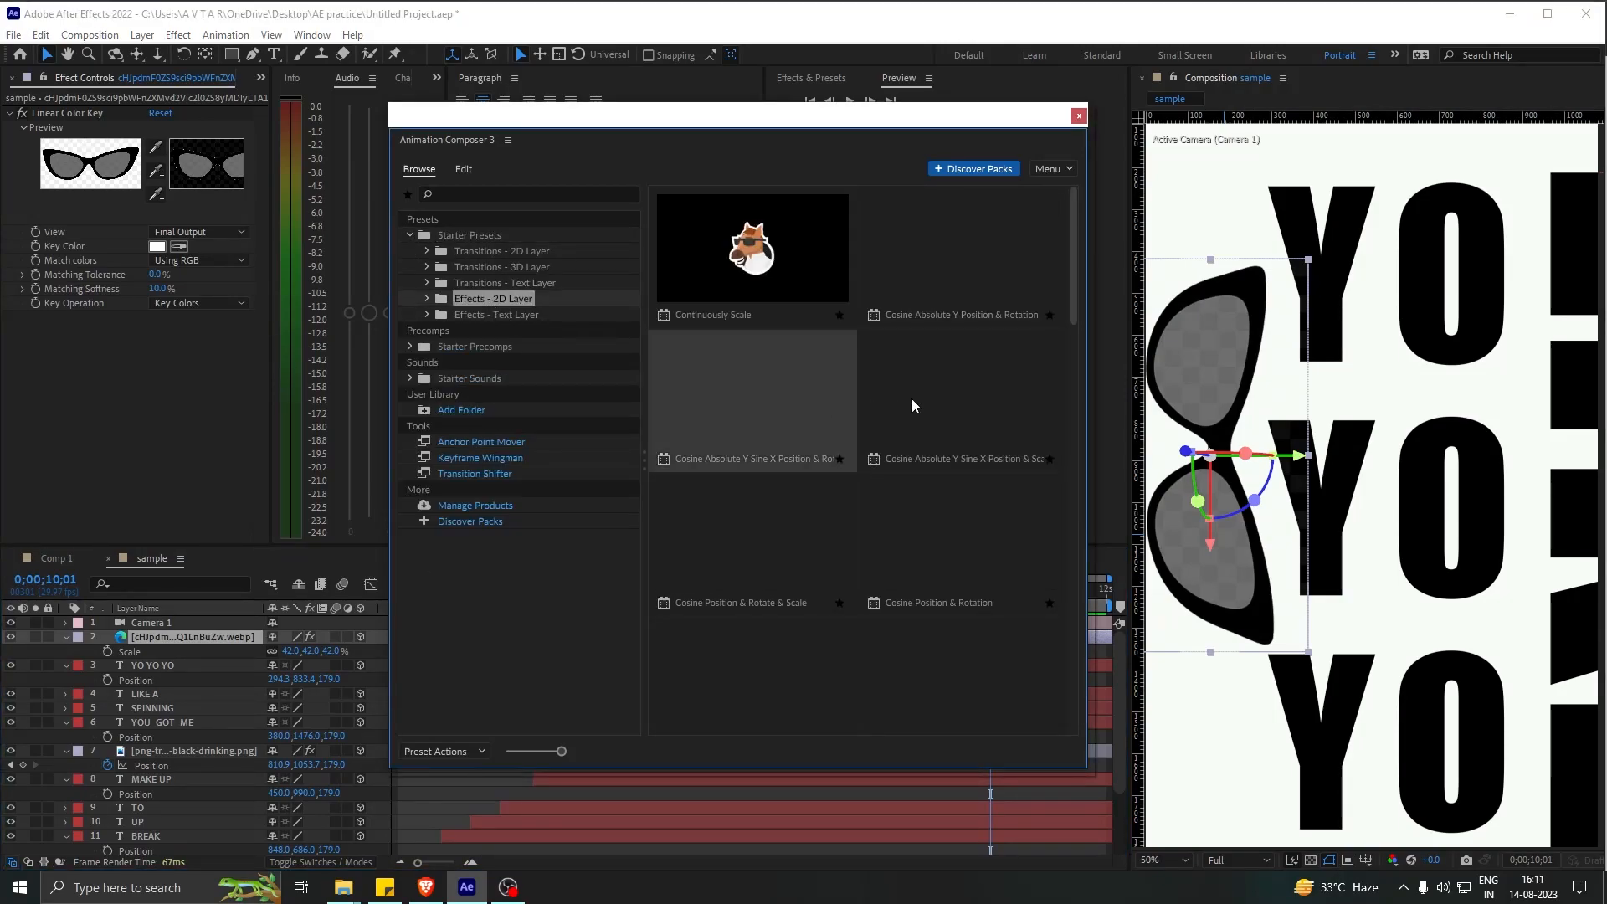
{"action": "scroll", "coordinate": [951, 420], "scroll_direction": "down", "scroll_amount": 3}
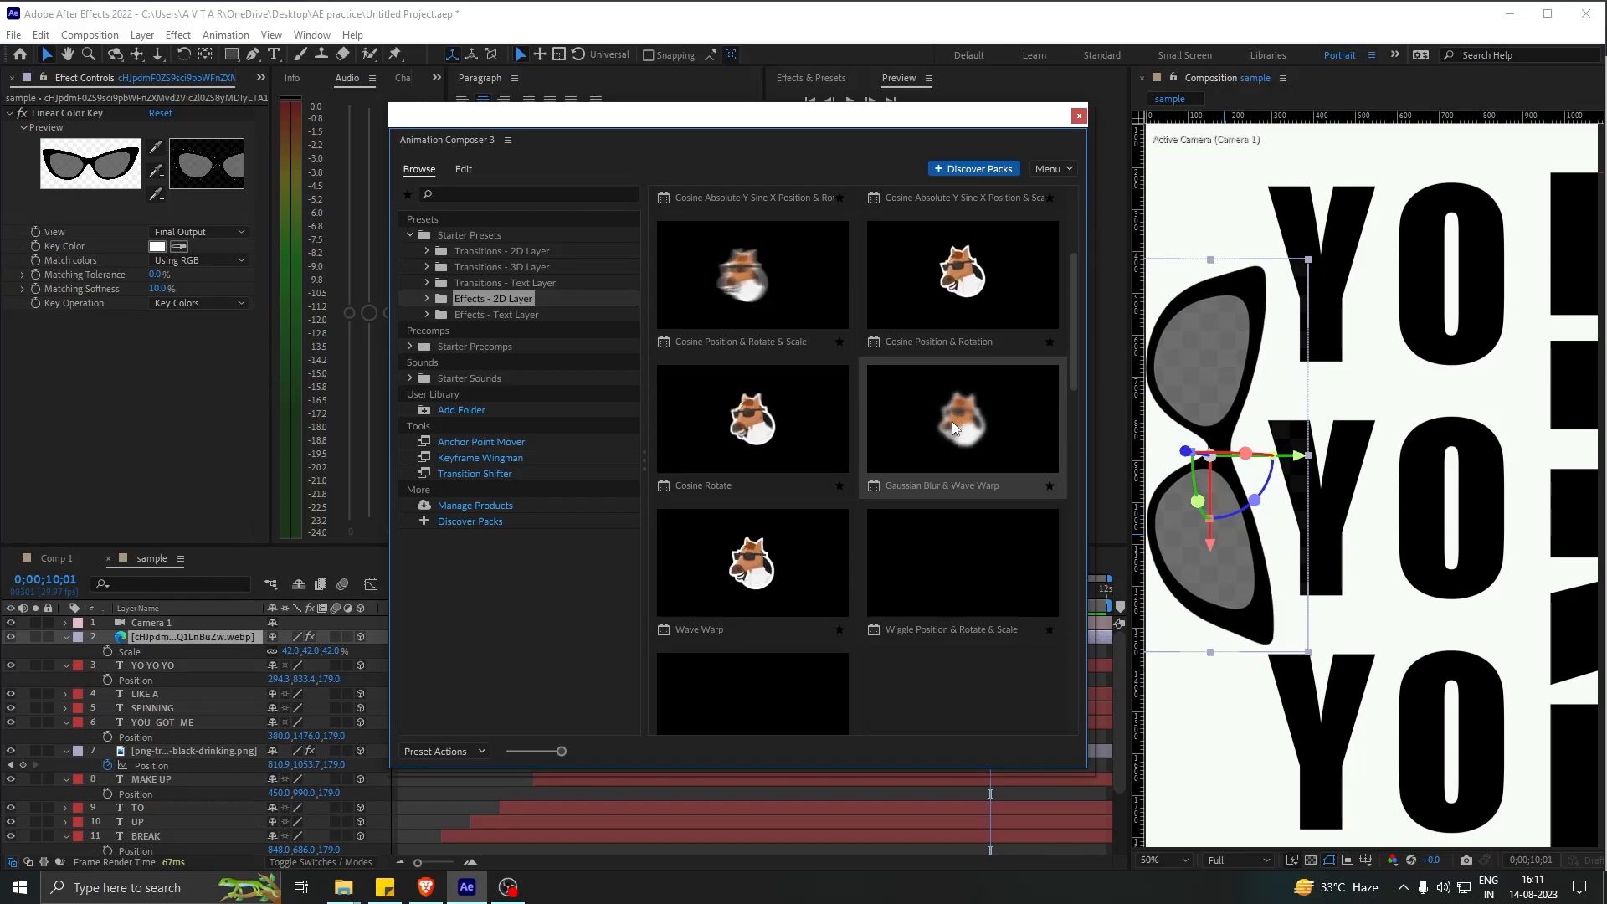
{"action": "scroll", "coordinate": [947, 416], "scroll_direction": "down", "scroll_amount": 5}
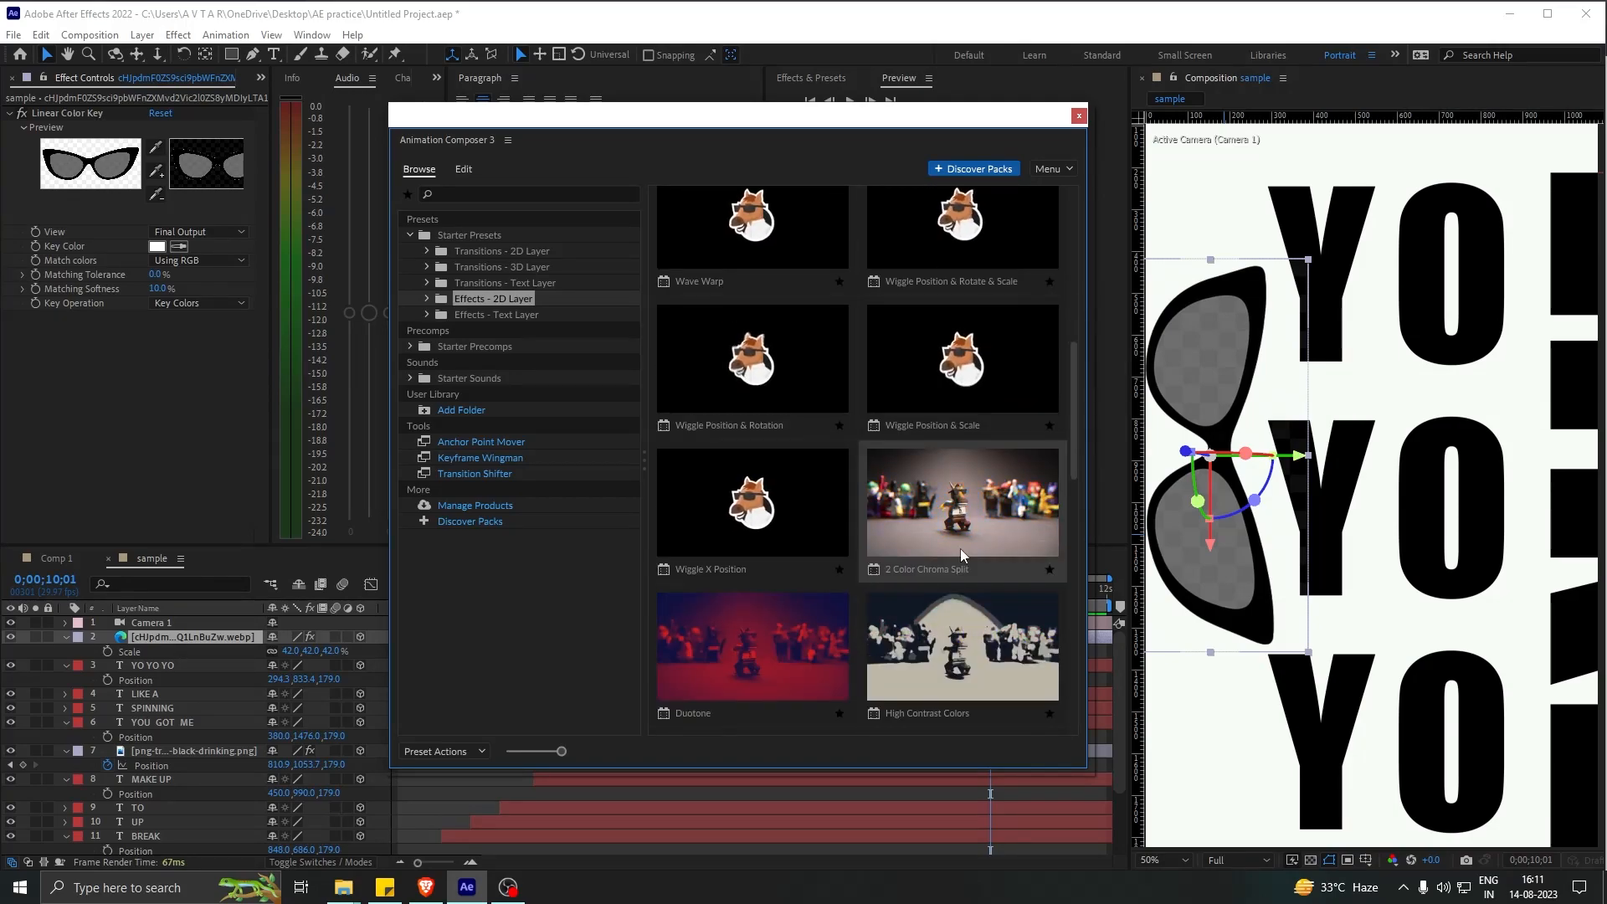
{"action": "scroll", "coordinate": [955, 546], "scroll_direction": "up", "scroll_amount": 1}
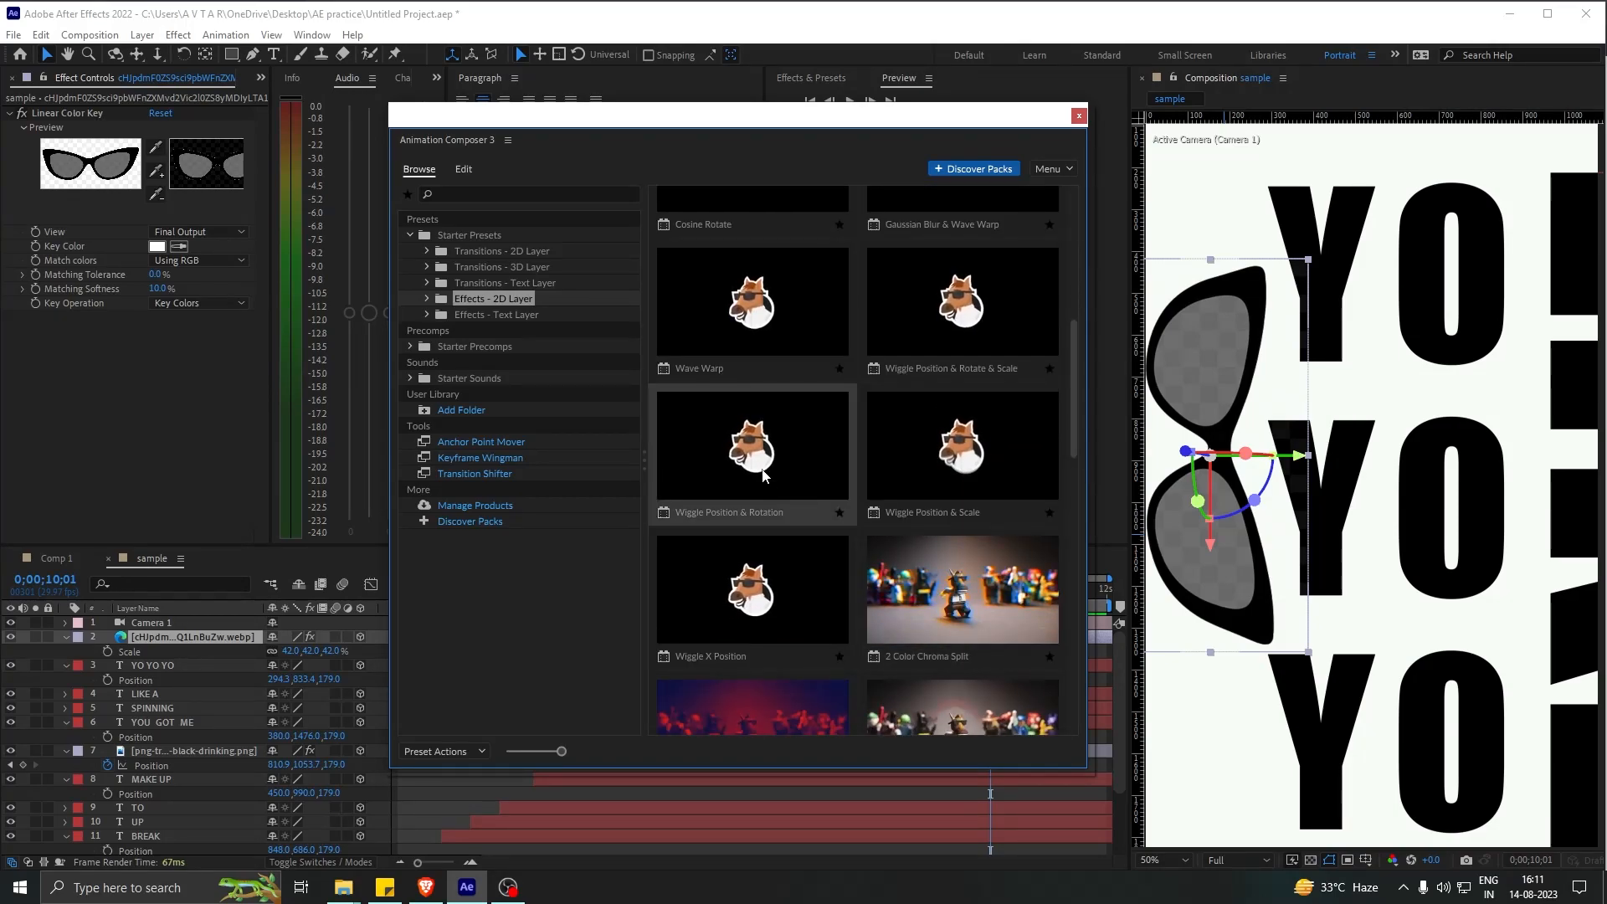
{"action": "left_click", "coordinate": [826, 454]}
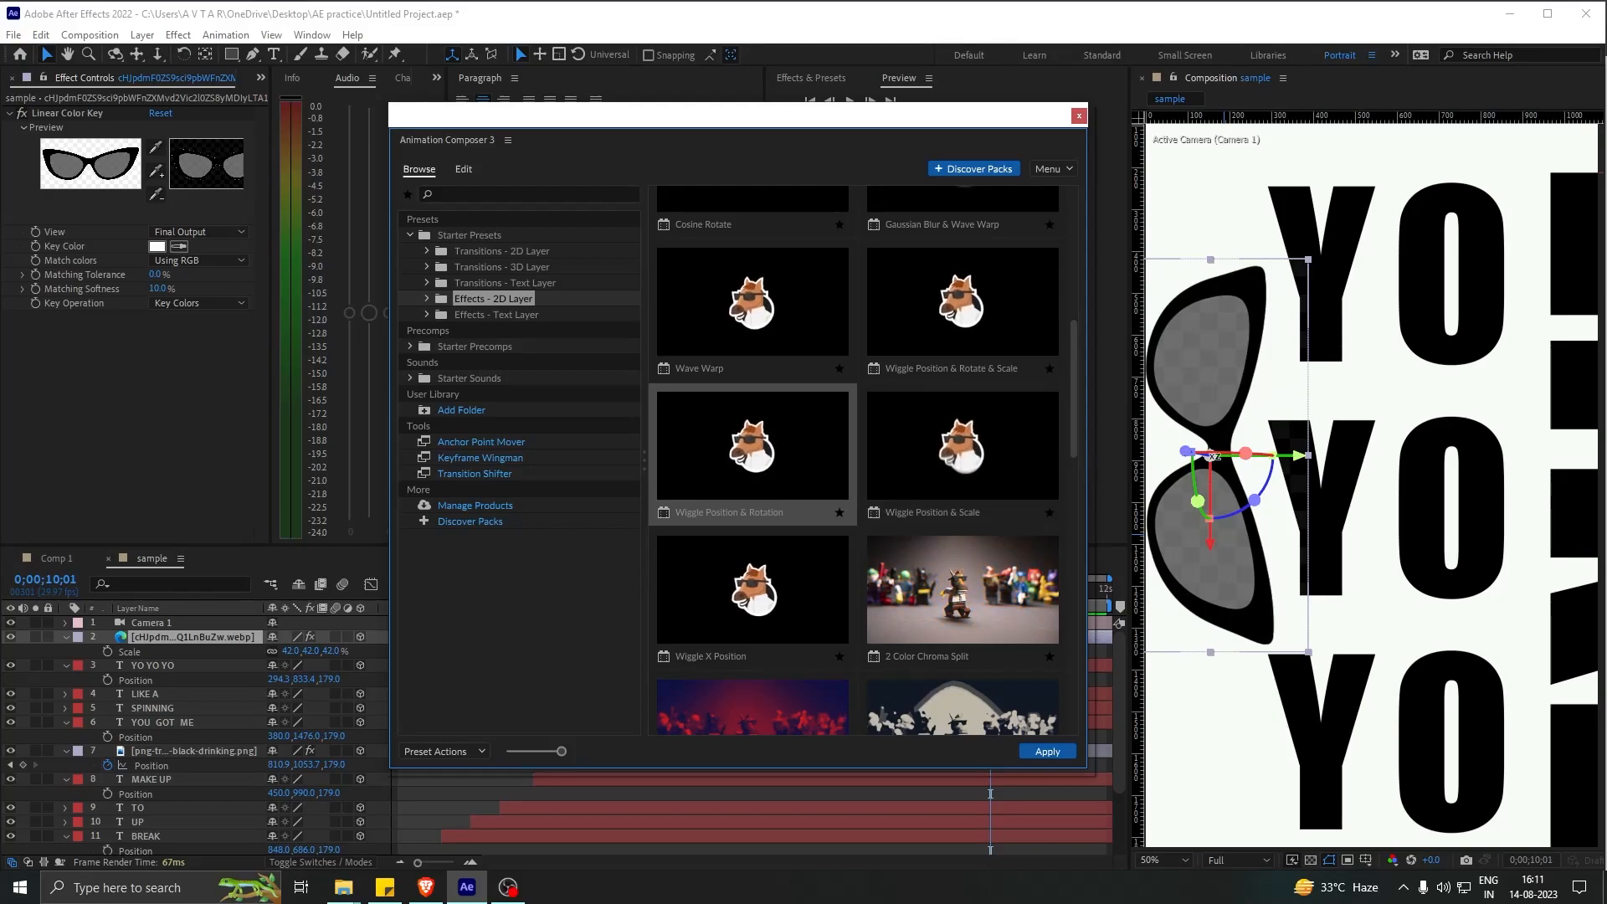
{"action": "left_click", "coordinate": [717, 460]}
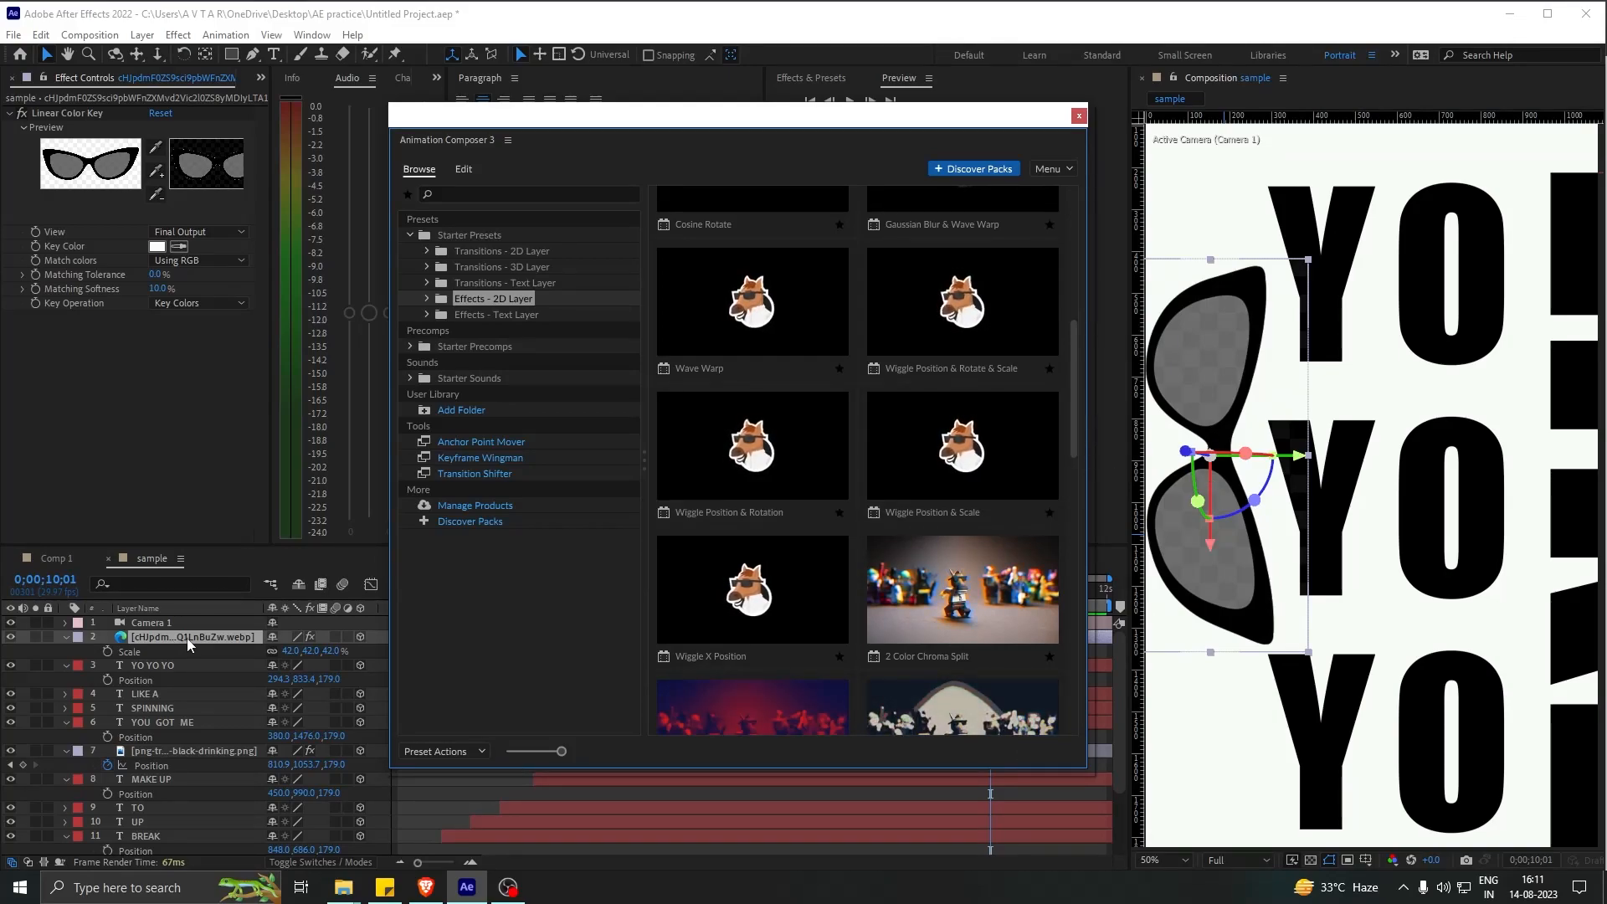
{"action": "left_click", "coordinate": [776, 464]}
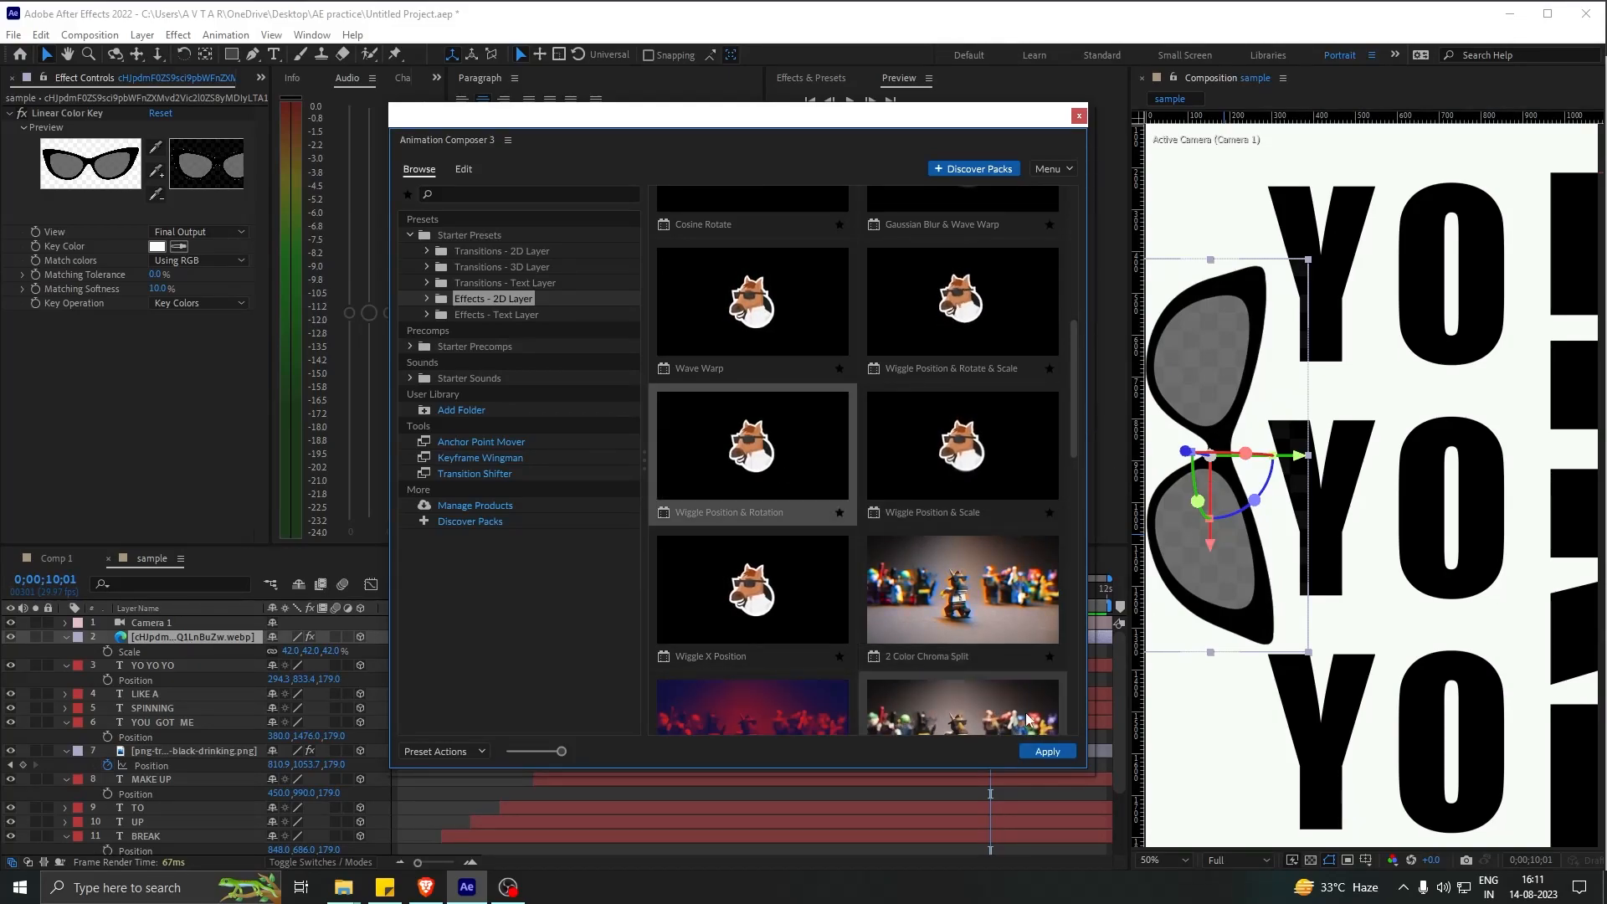
{"action": "left_click", "coordinate": [1045, 752]}
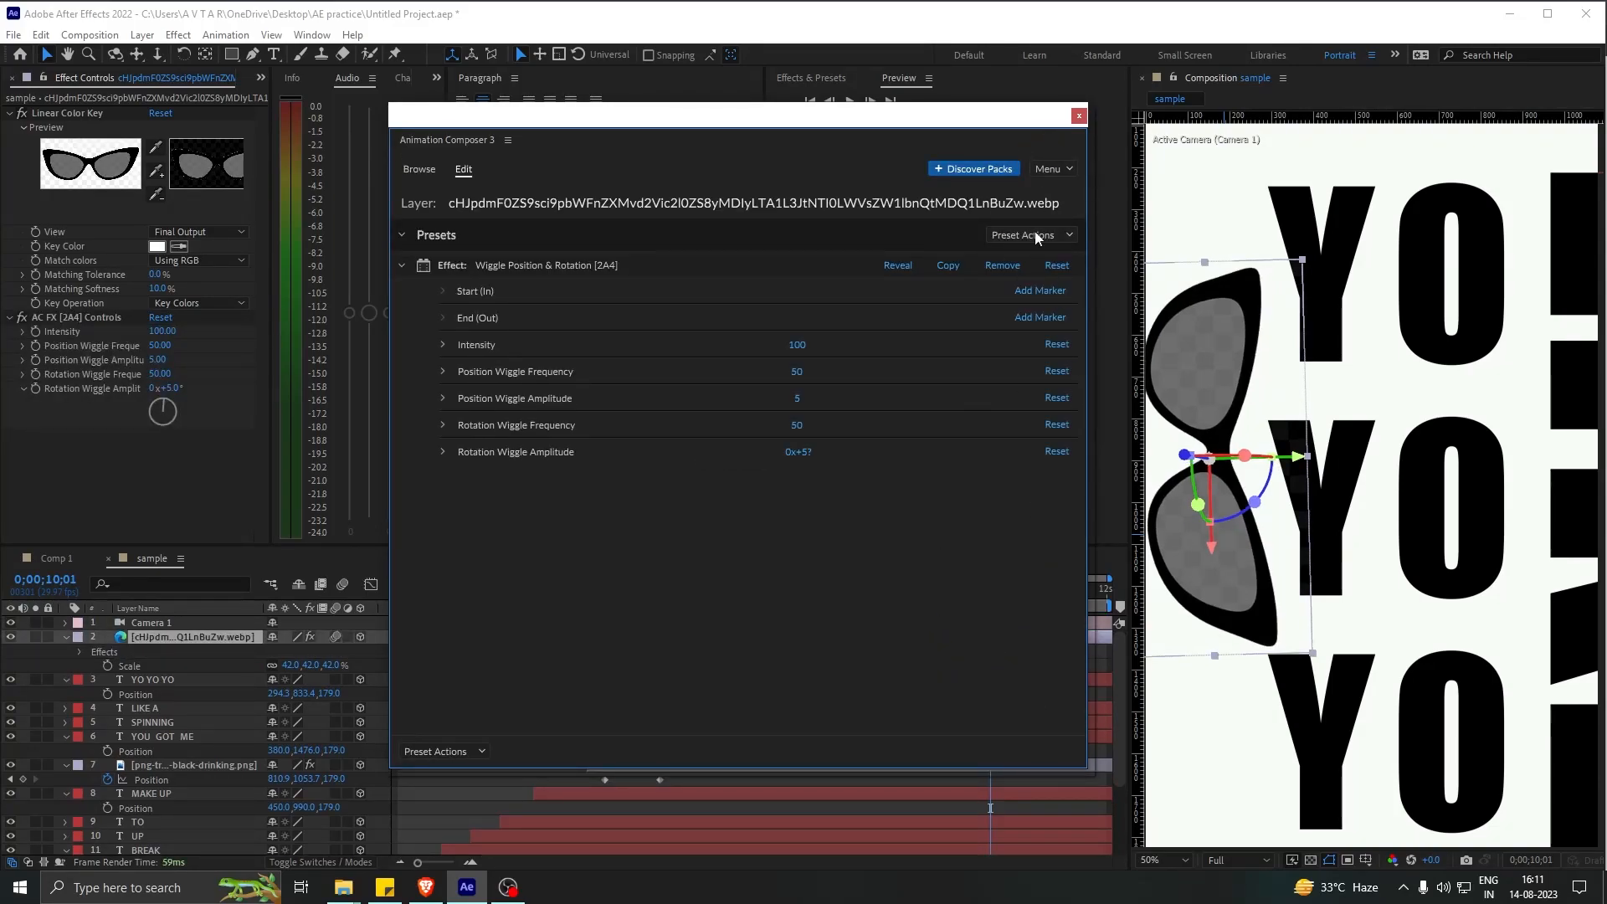
{"action": "left_click", "coordinate": [1080, 117]}
Set the sunglasses layer's Z position to about 163 and scrub to 0;00;11;25 to check the wiggle
{"action": "left_click_drag", "start_coordinate": [992, 591], "coordinate": [1053, 596]}
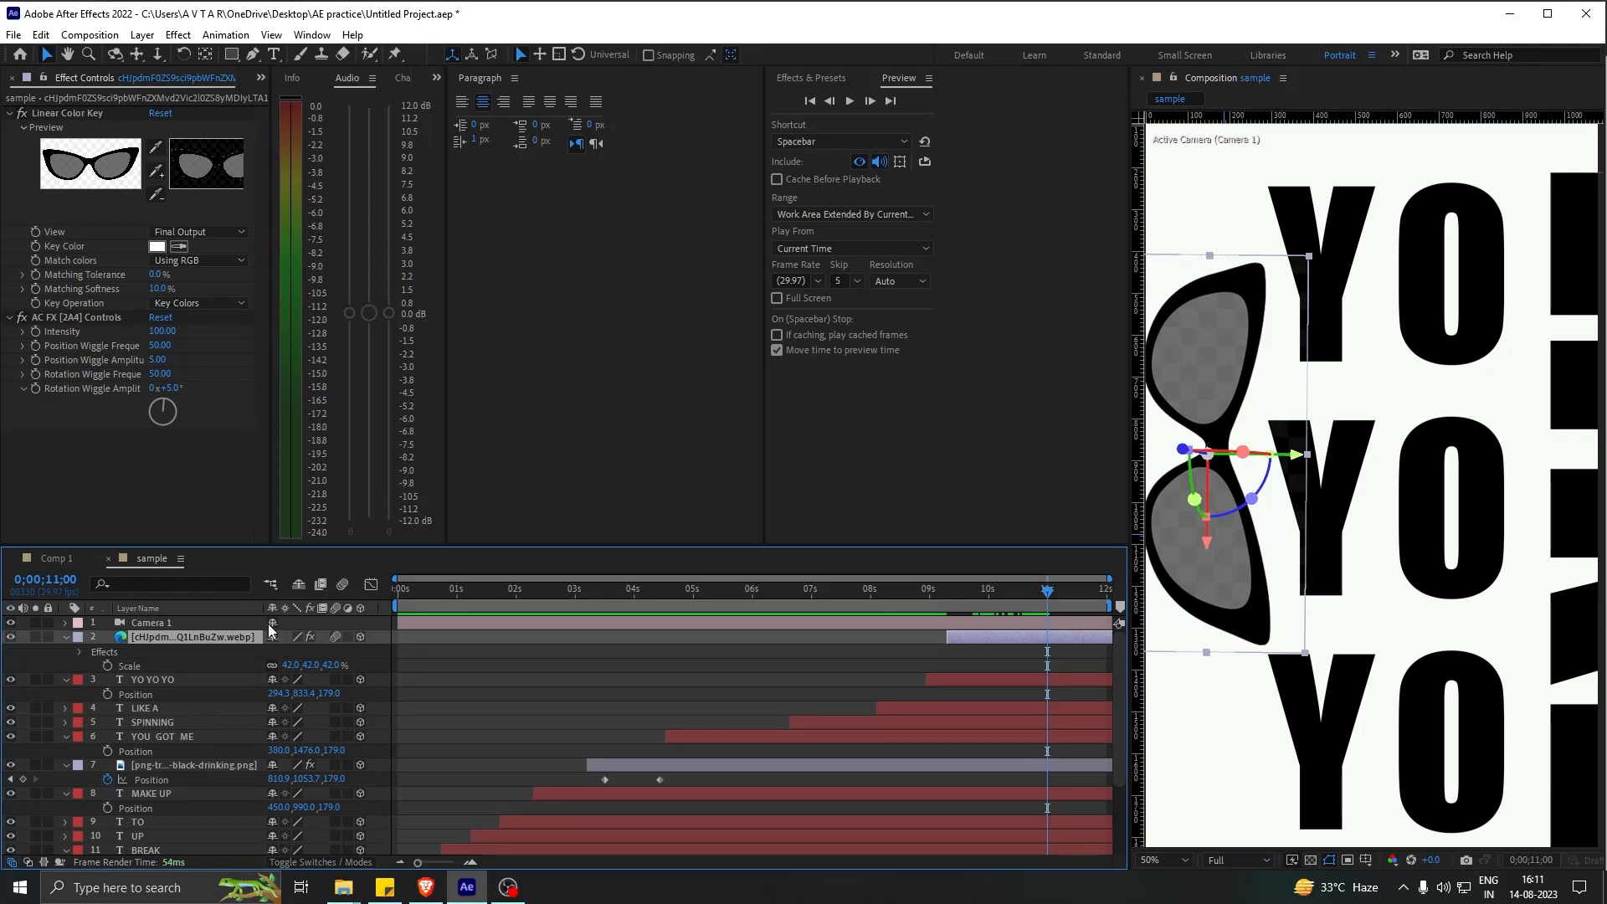
{"action": "key", "text": "p"}
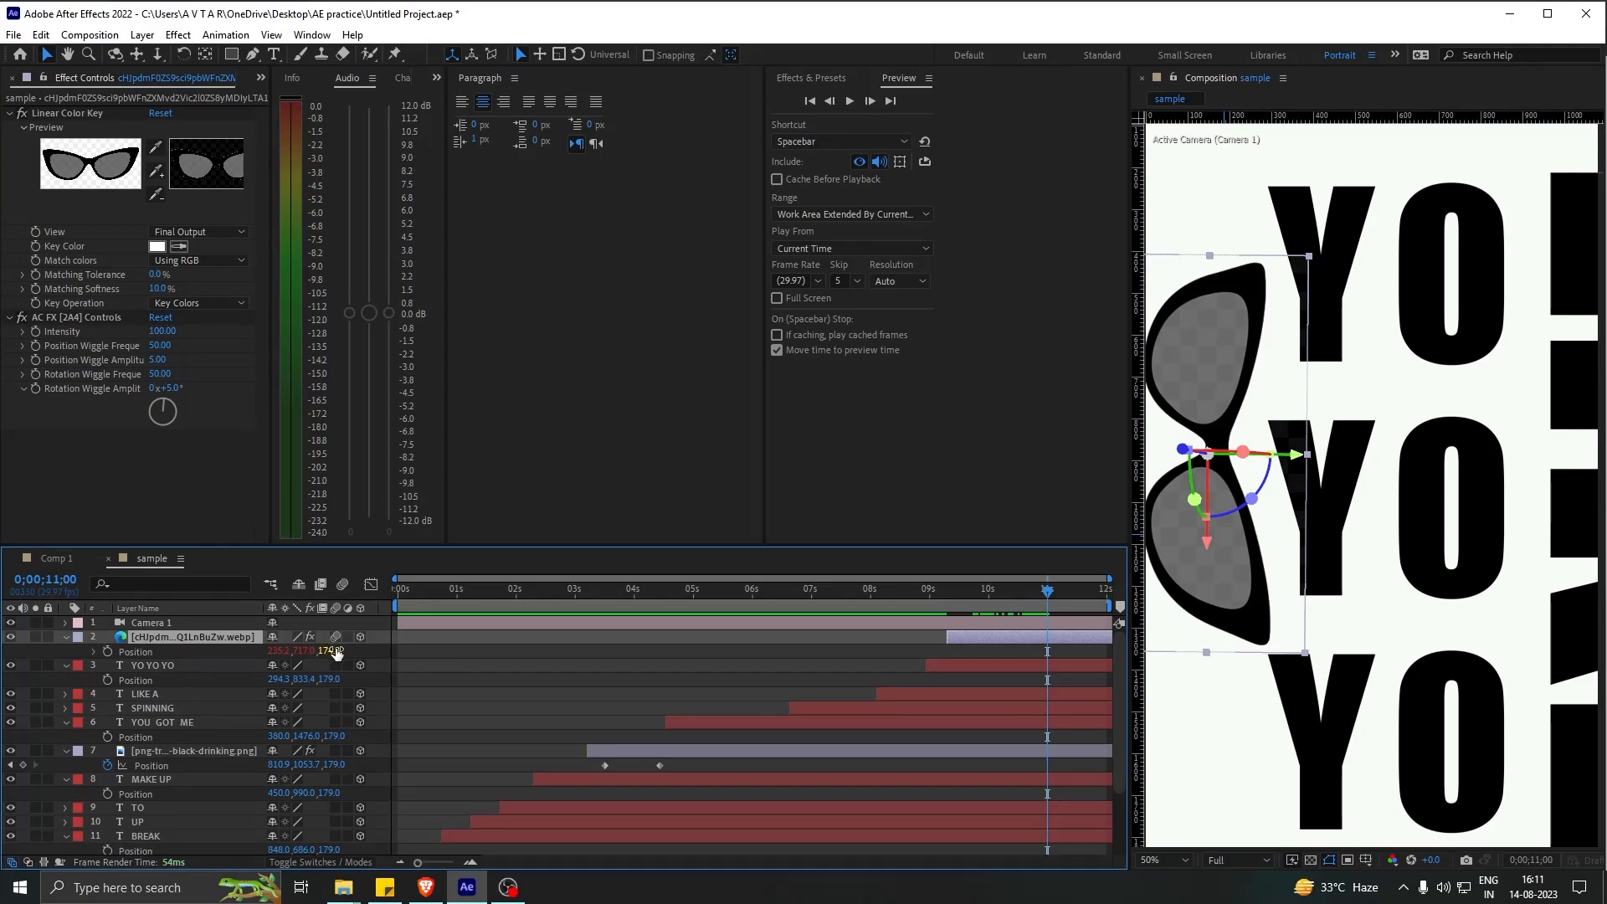
{"action": "left_click_drag", "start_coordinate": [327, 650], "coordinate": [322, 656]}
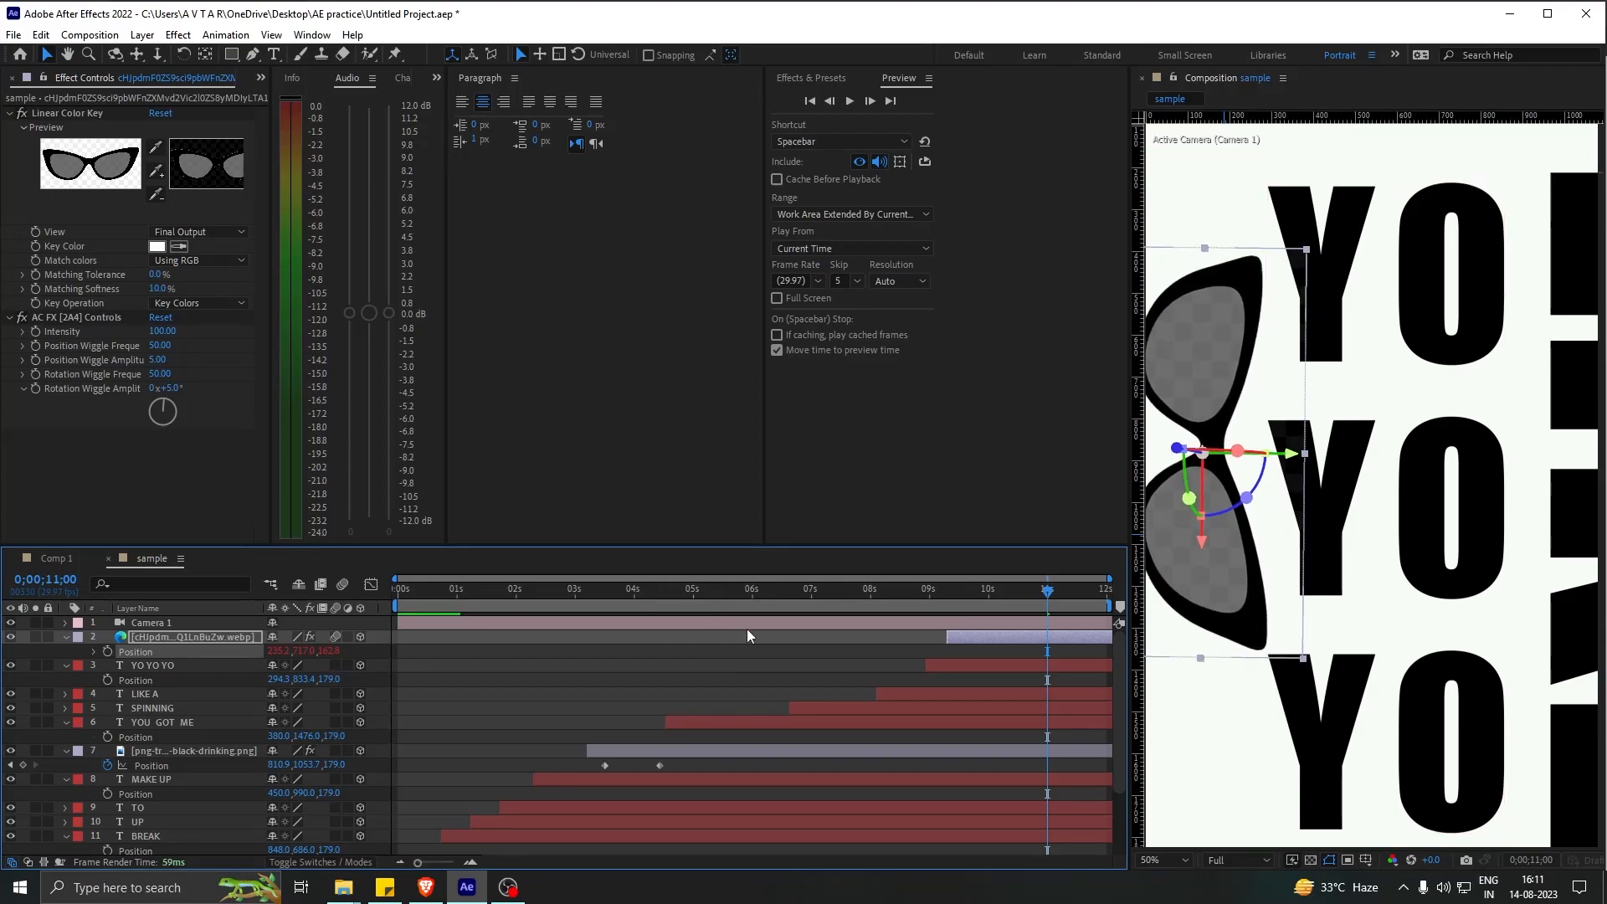
{"action": "left_click_drag", "start_coordinate": [931, 604], "coordinate": [1099, 615]}
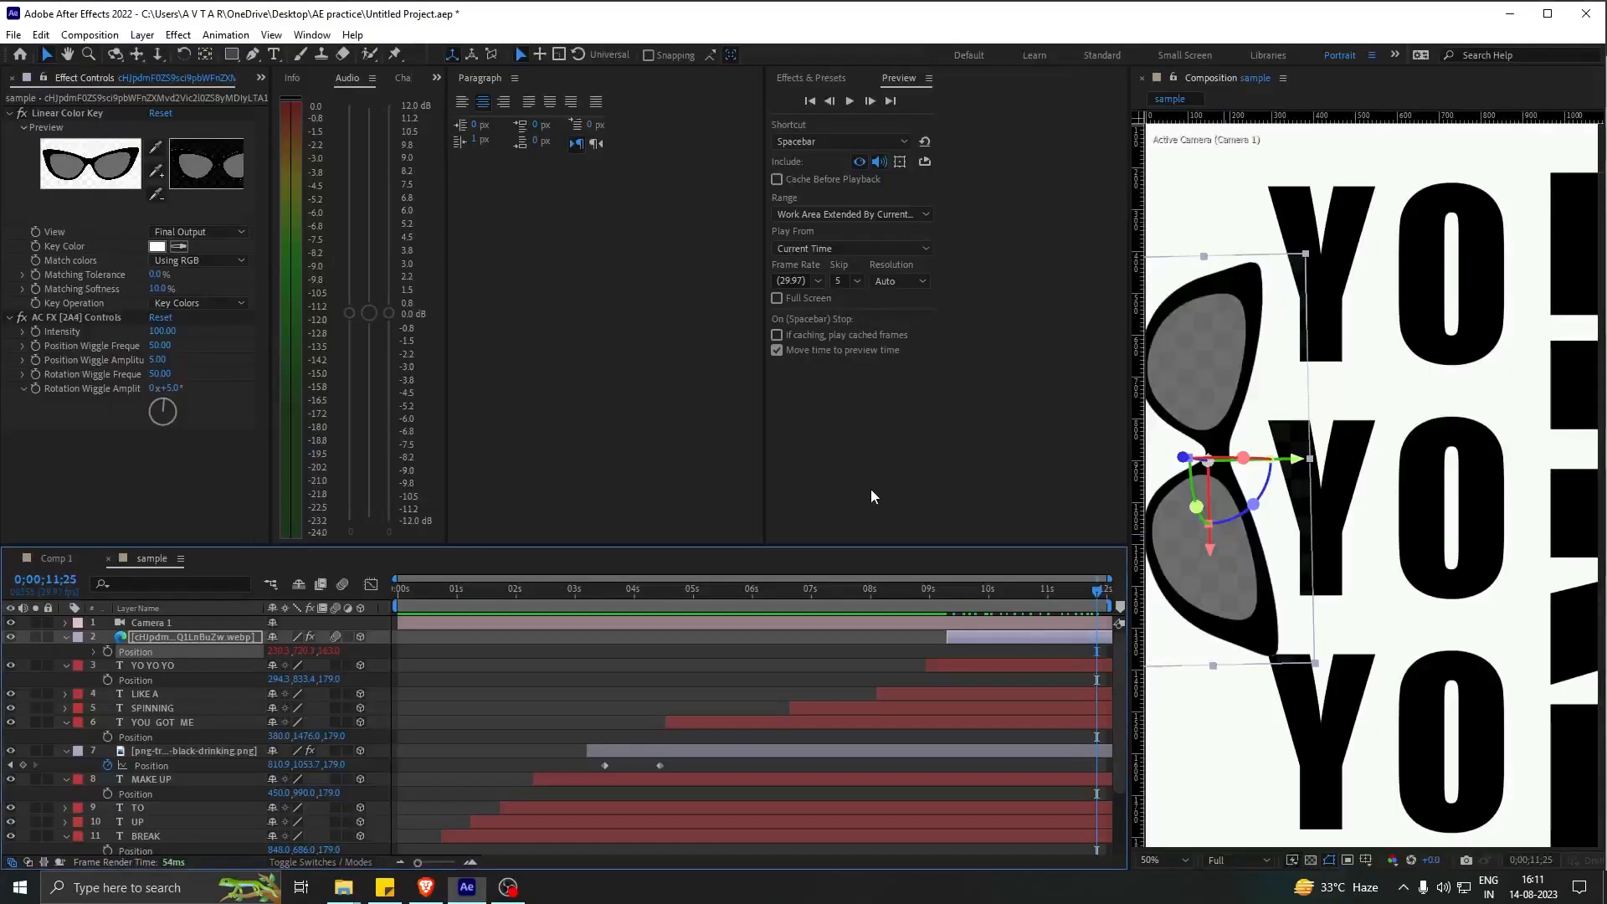
Open Animation Composer 3 for the sunglasses layer and browse the Effects - 2D Layer starter presets
{"action": "left_click", "coordinate": [149, 641]}
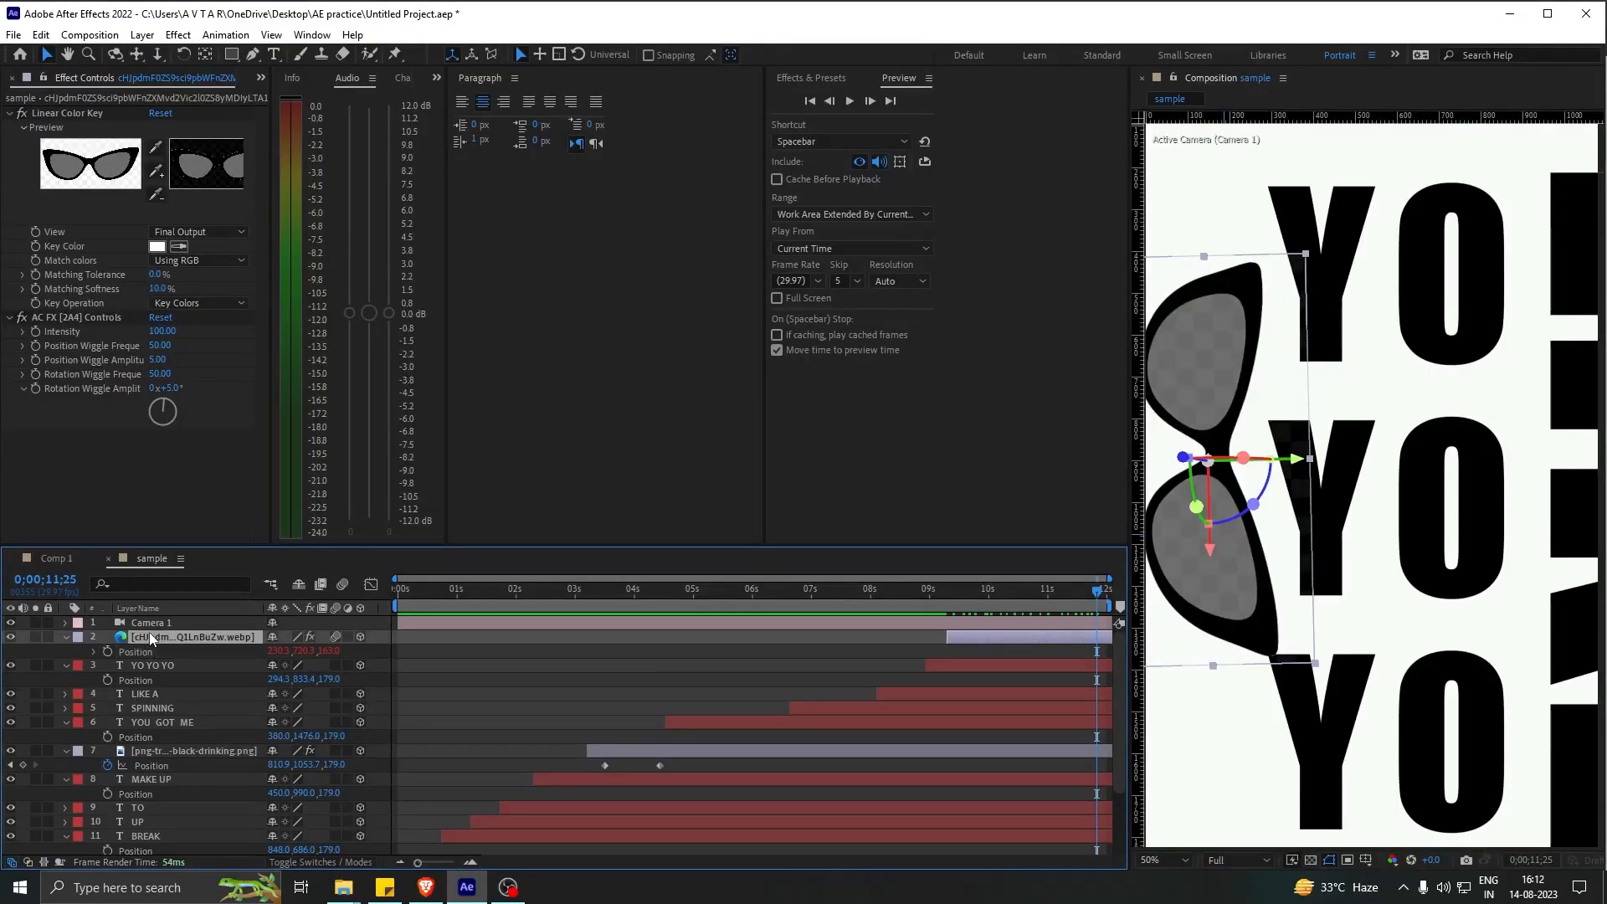
{"action": "left_click", "coordinate": [305, 38]}
{"action": "left_click", "coordinate": [343, 165]}
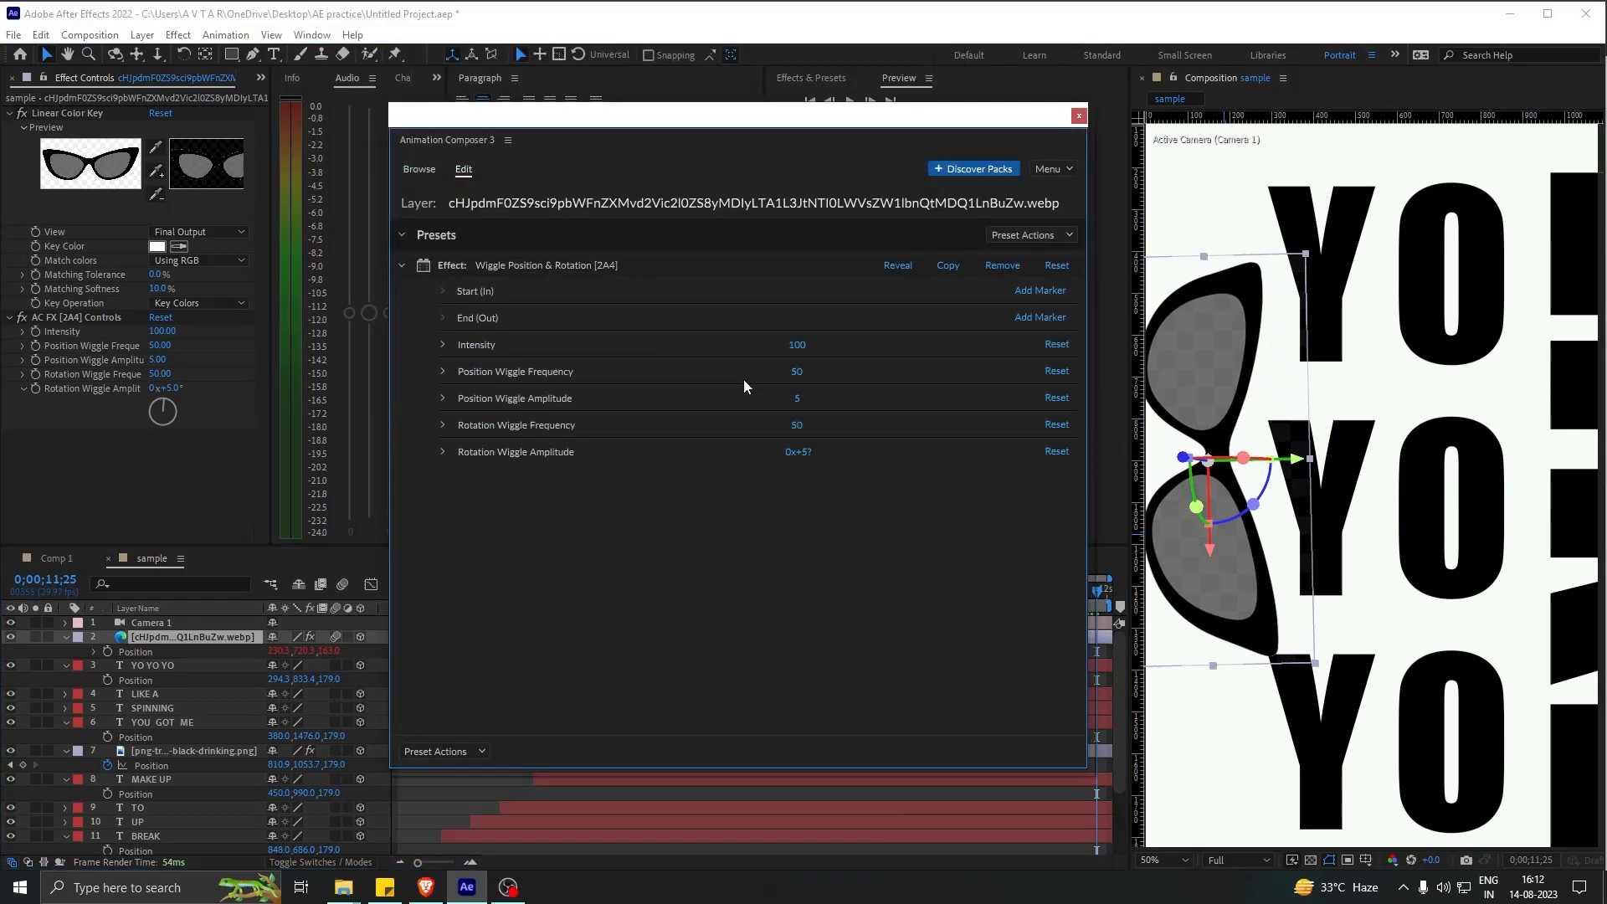
{"action": "left_click", "coordinate": [428, 169]}
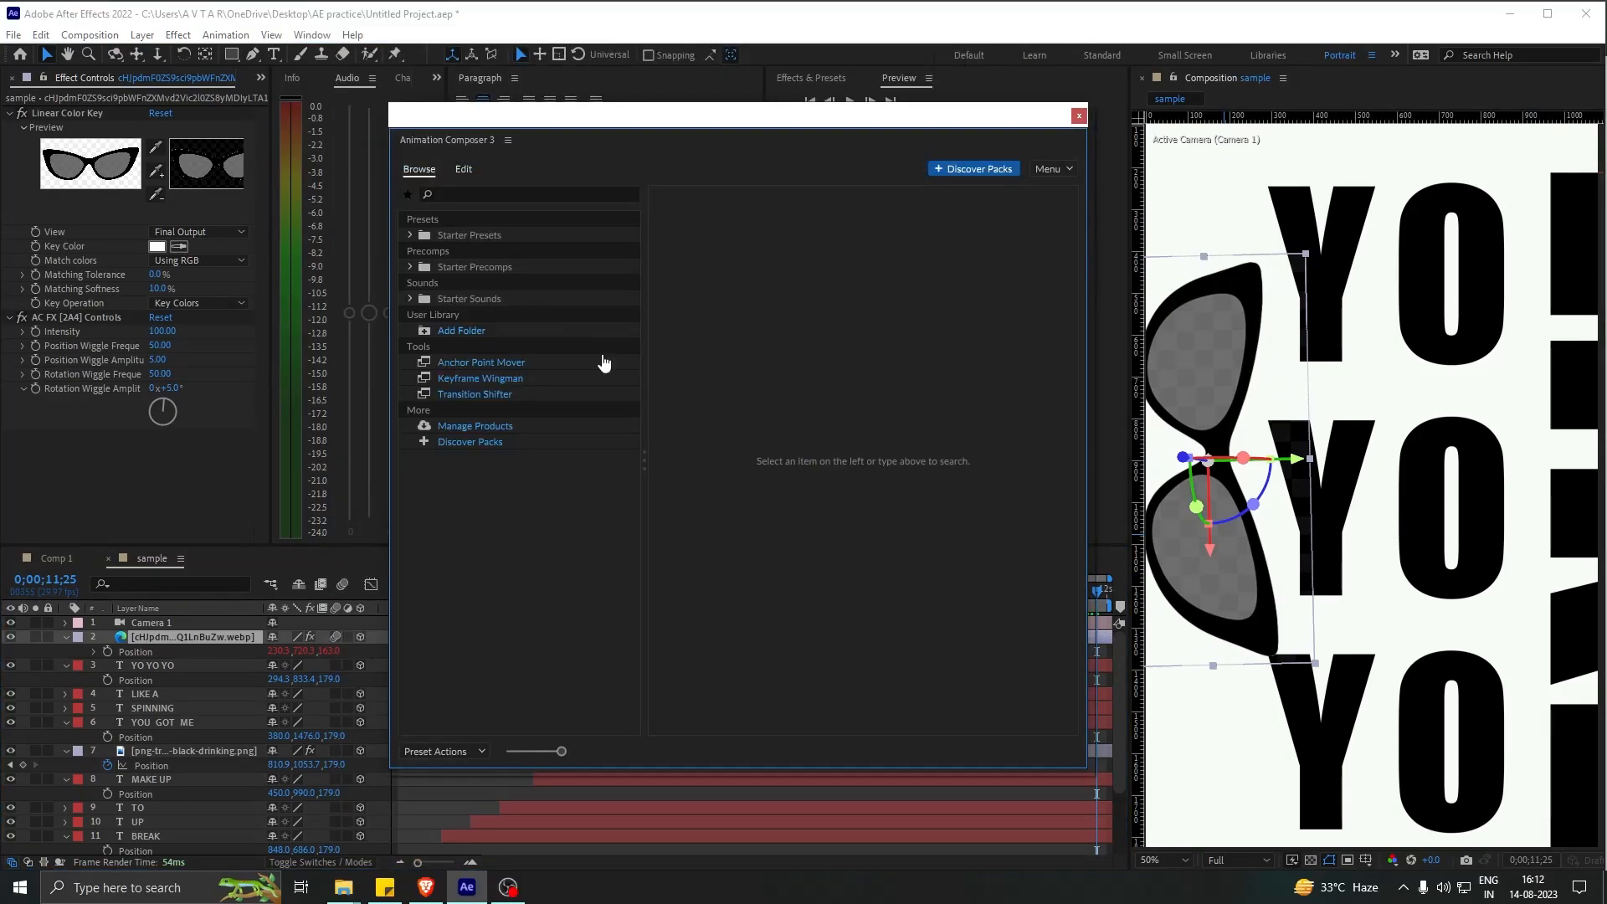
{"action": "left_click", "coordinate": [411, 236]}
{"action": "left_click", "coordinate": [492, 295]}
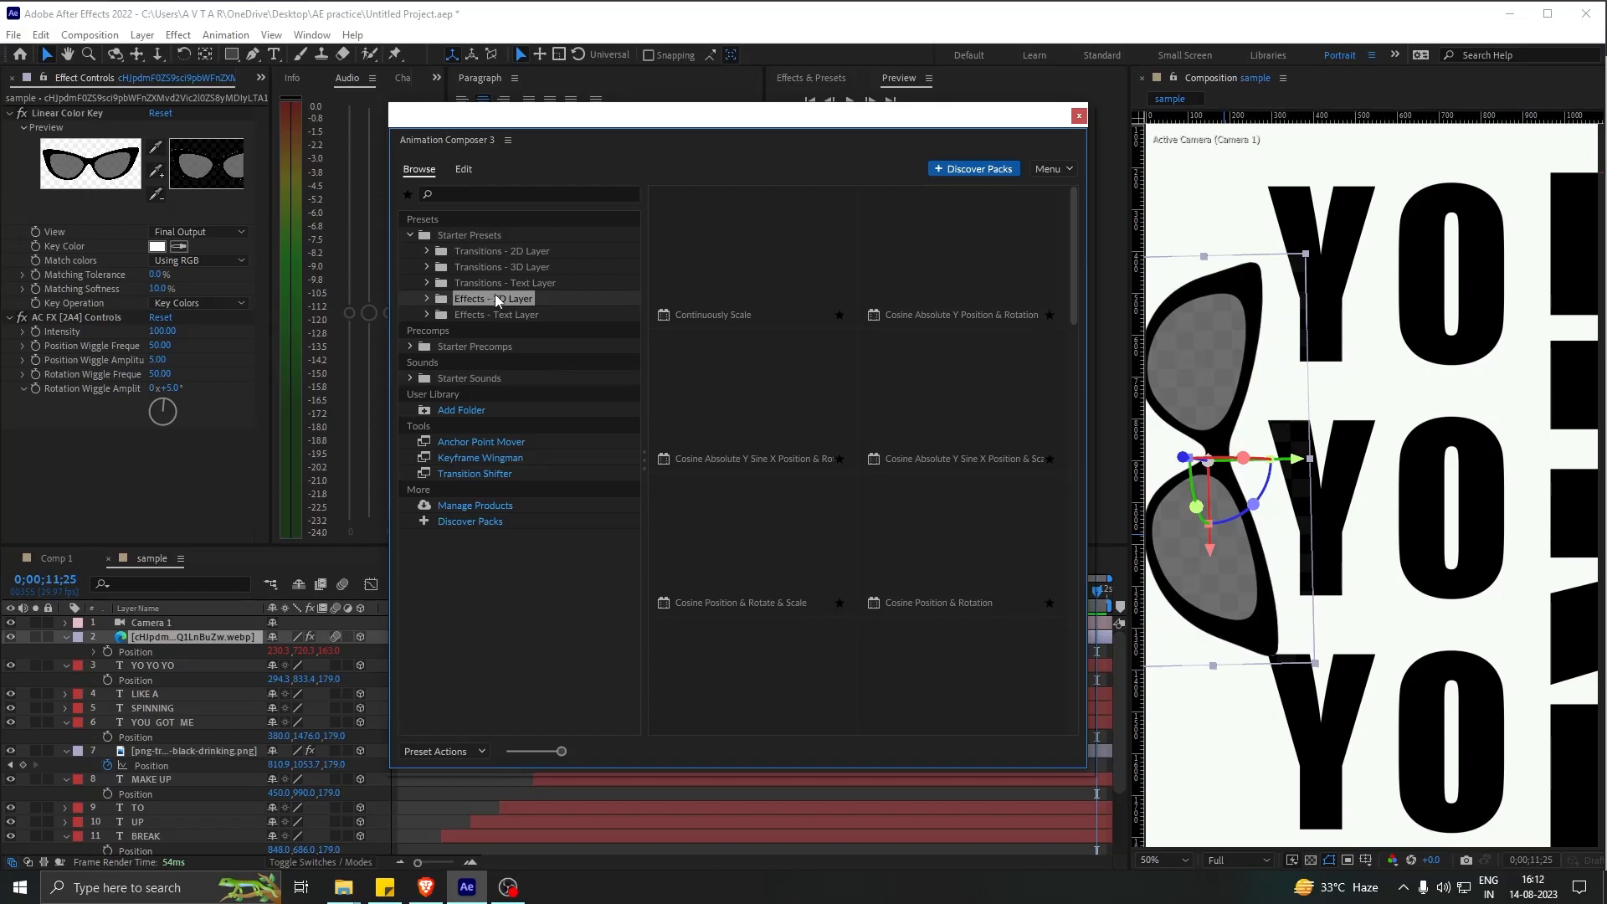
Apply the Cosine Position & Rotation starter preset to the sunglasses layer in addition to its wiggle preset
{"action": "left_click", "coordinate": [463, 170]}
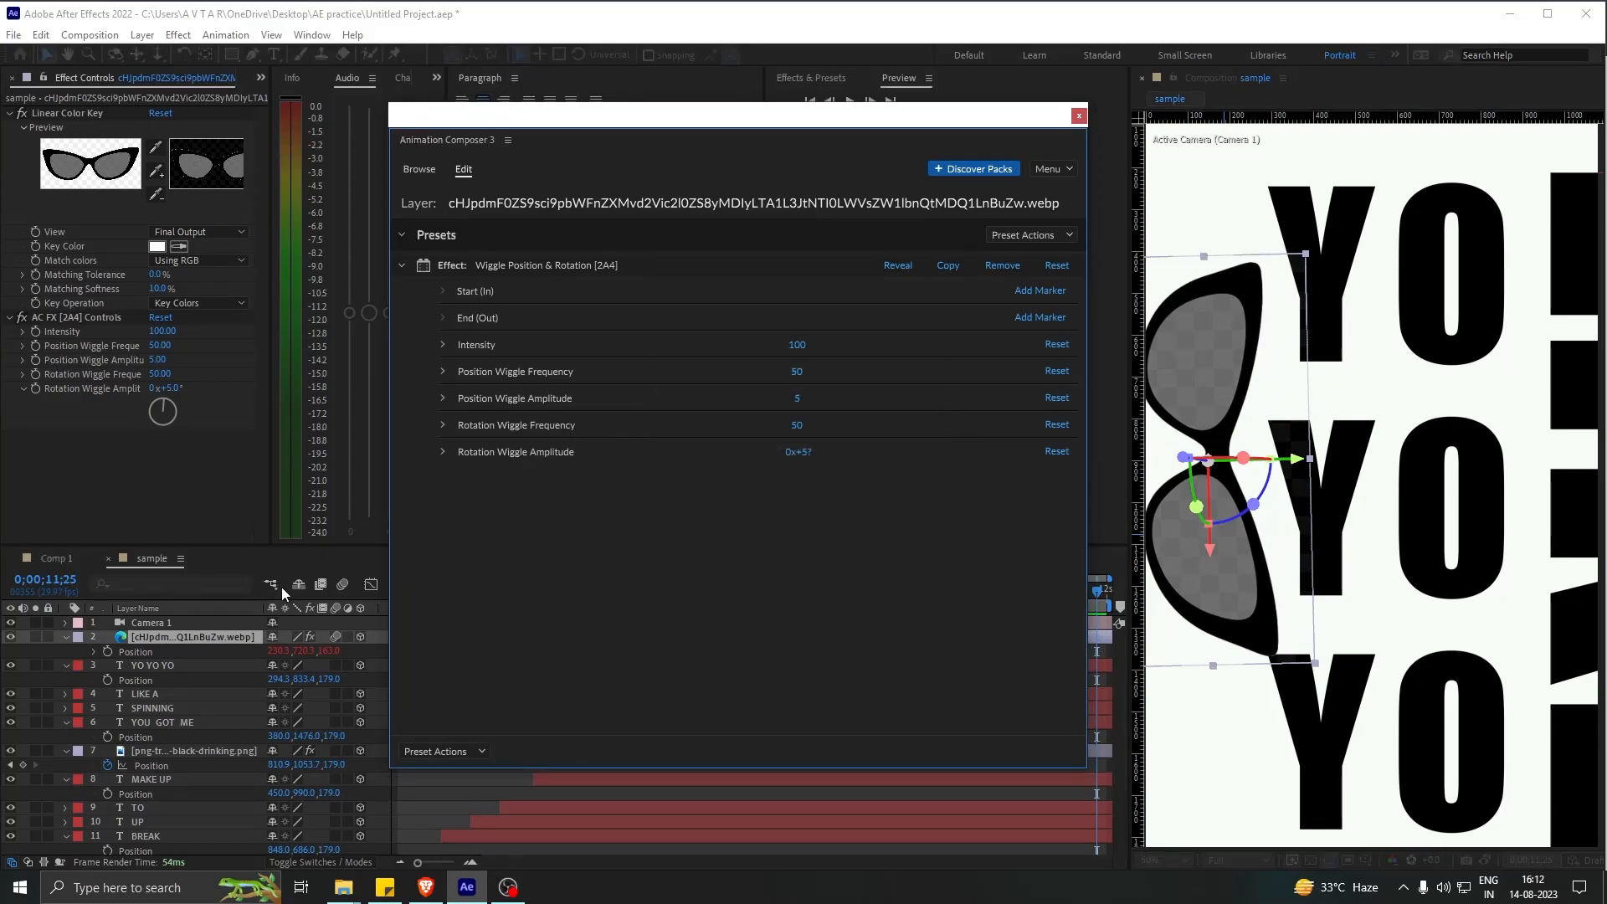
{"action": "left_click", "coordinate": [420, 170]}
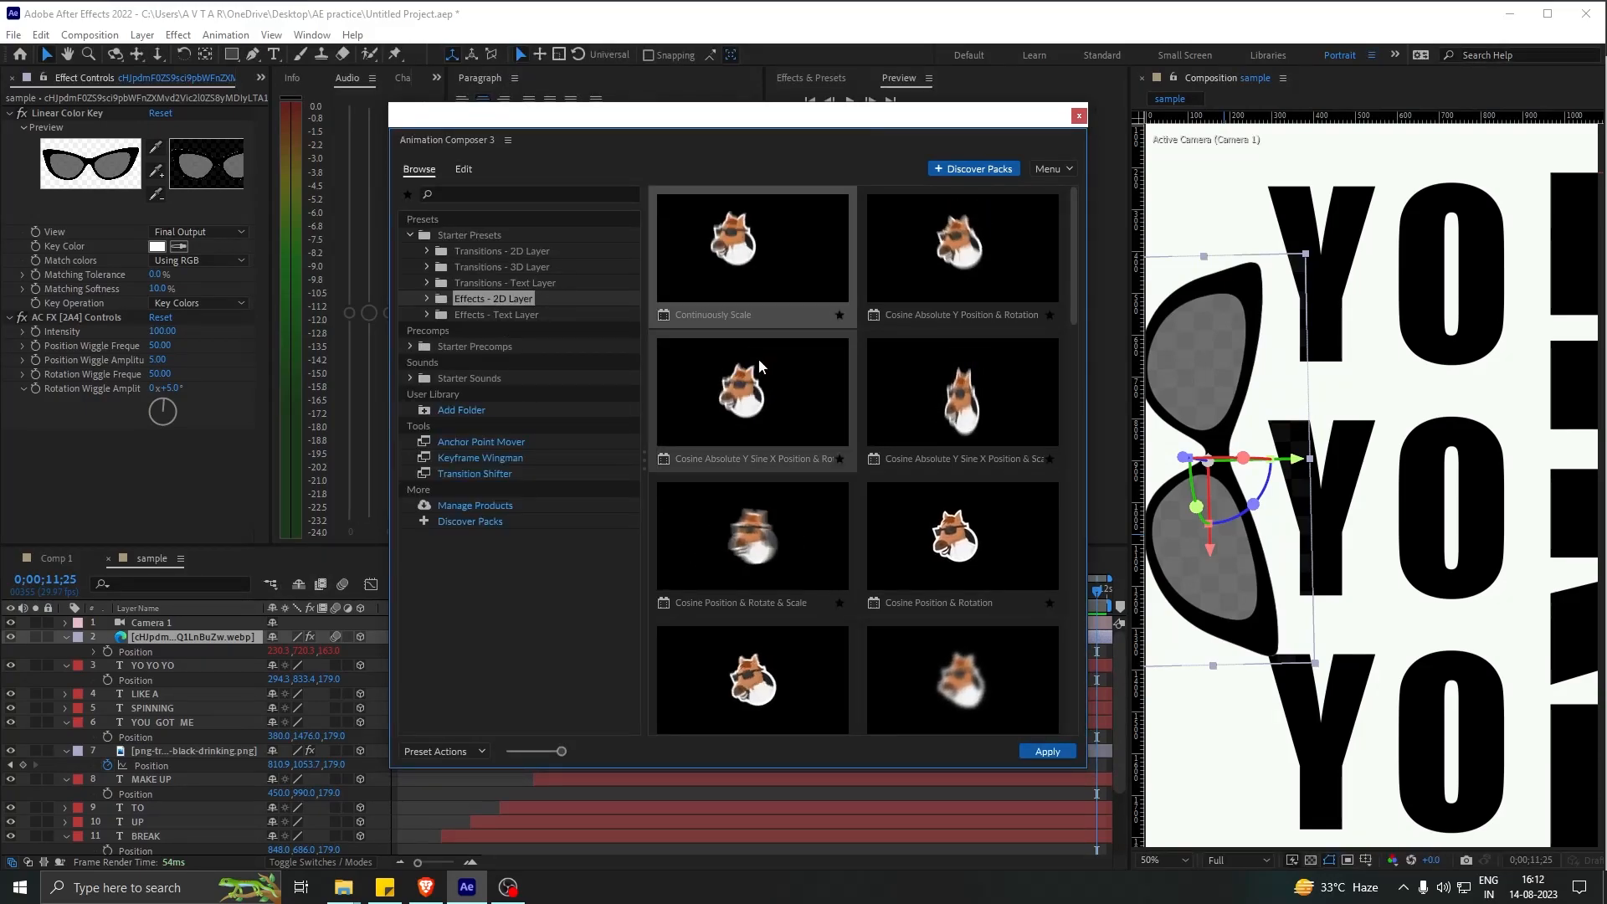
{"action": "left_click", "coordinate": [1018, 539]}
{"action": "left_click", "coordinate": [1037, 752]}
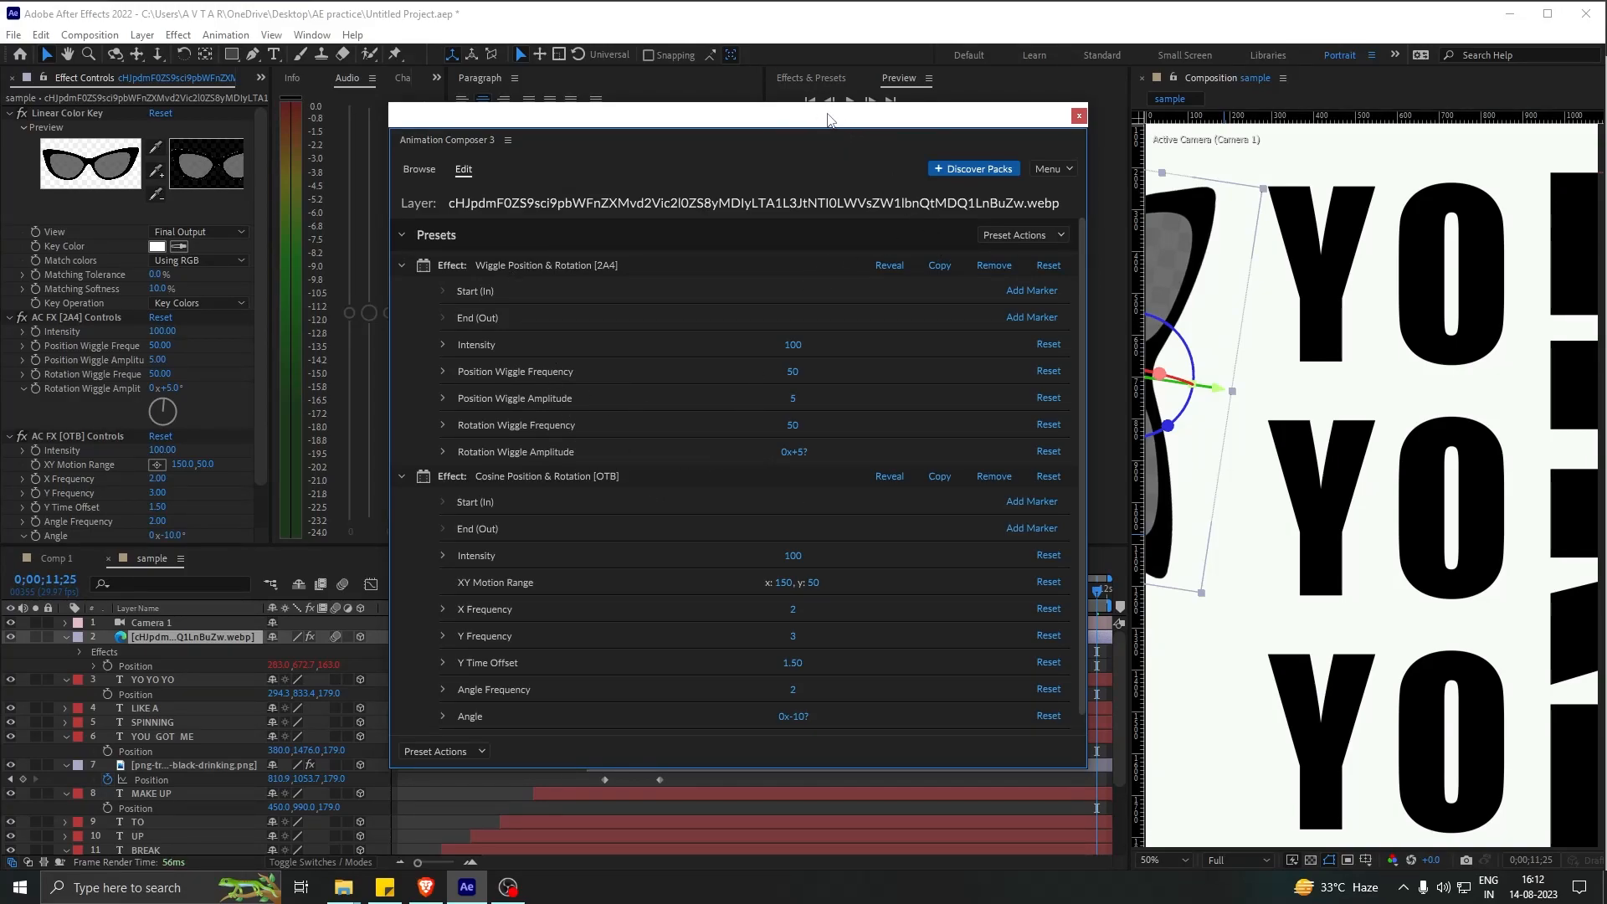
Examine the settings of both presets applied to the sunglasses layer and close Animation Composer
{"action": "left_click_drag", "start_coordinate": [828, 120], "coordinate": [771, 149]}
{"action": "scroll", "coordinate": [490, 456], "scroll_direction": "down", "scroll_amount": 1}
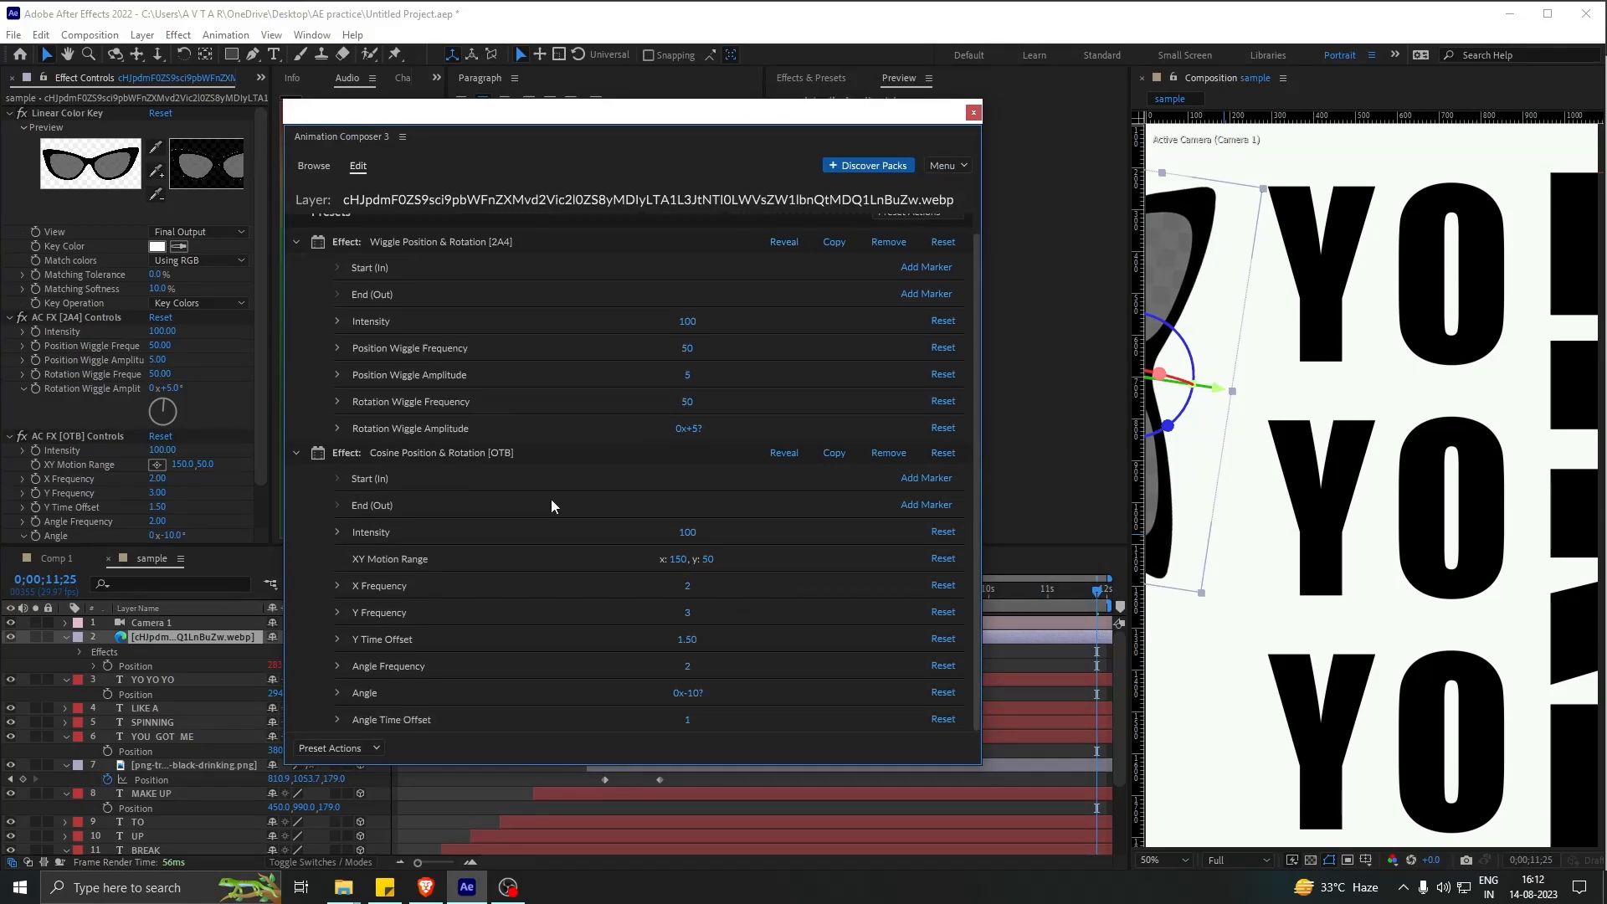
{"action": "scroll", "coordinate": [550, 509], "scroll_direction": "up", "scroll_amount": 1}
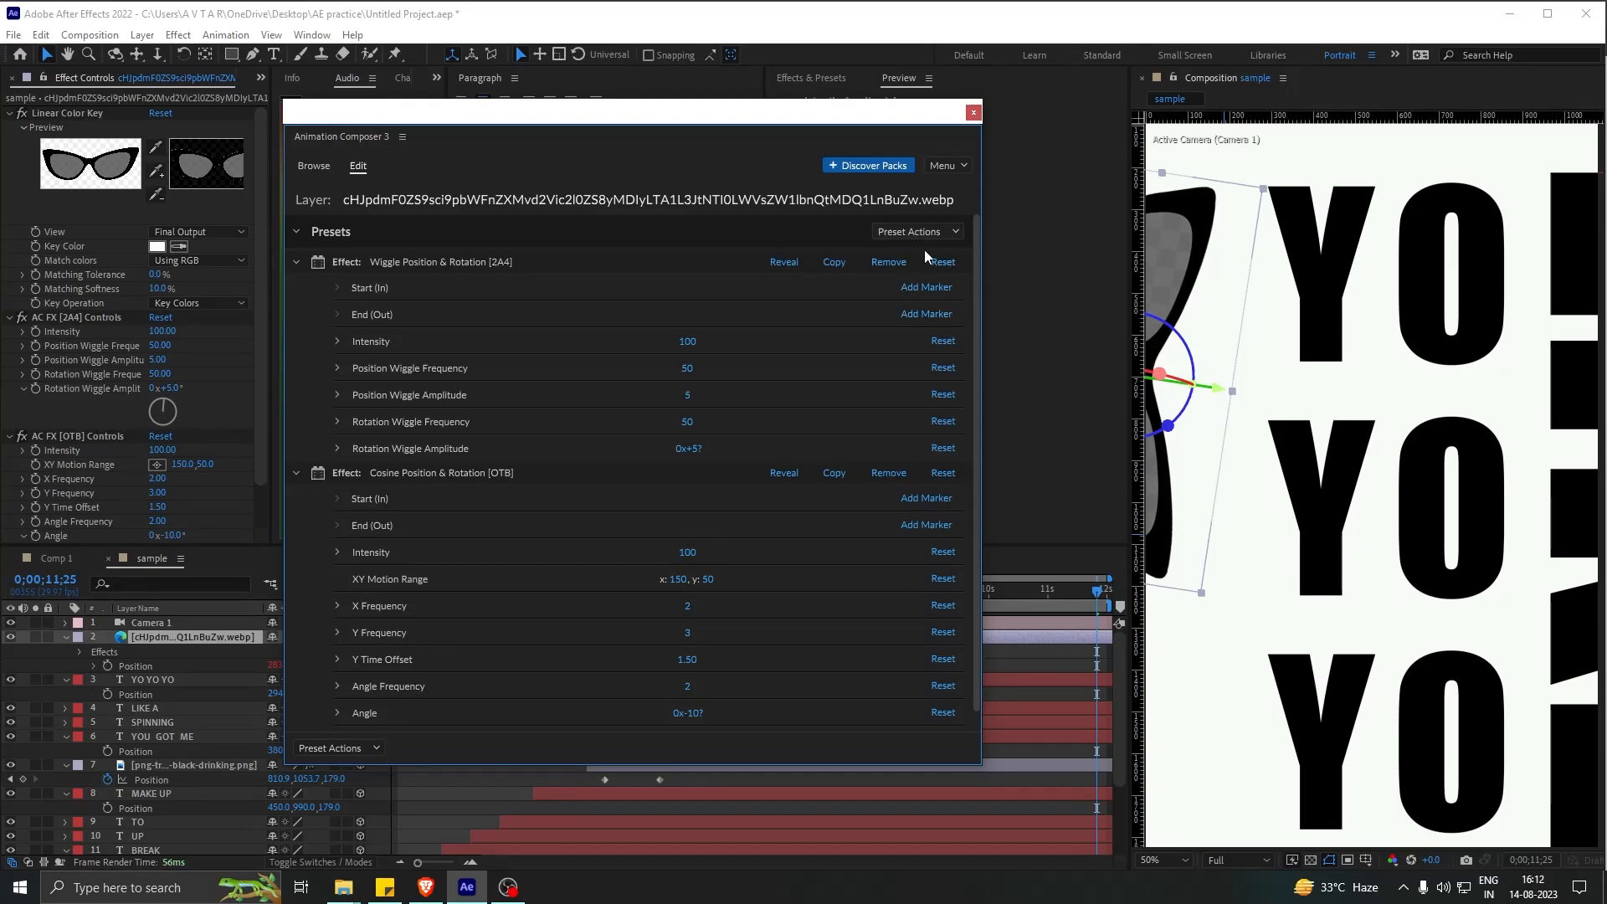
{"action": "left_click", "coordinate": [974, 112]}
Hide Camera 1 temporarily, scrub to 0;00;10;15 to view the whole lyric and image layout, and show the camera again
{"action": "left_click_drag", "start_coordinate": [907, 592], "coordinate": [691, 630]}
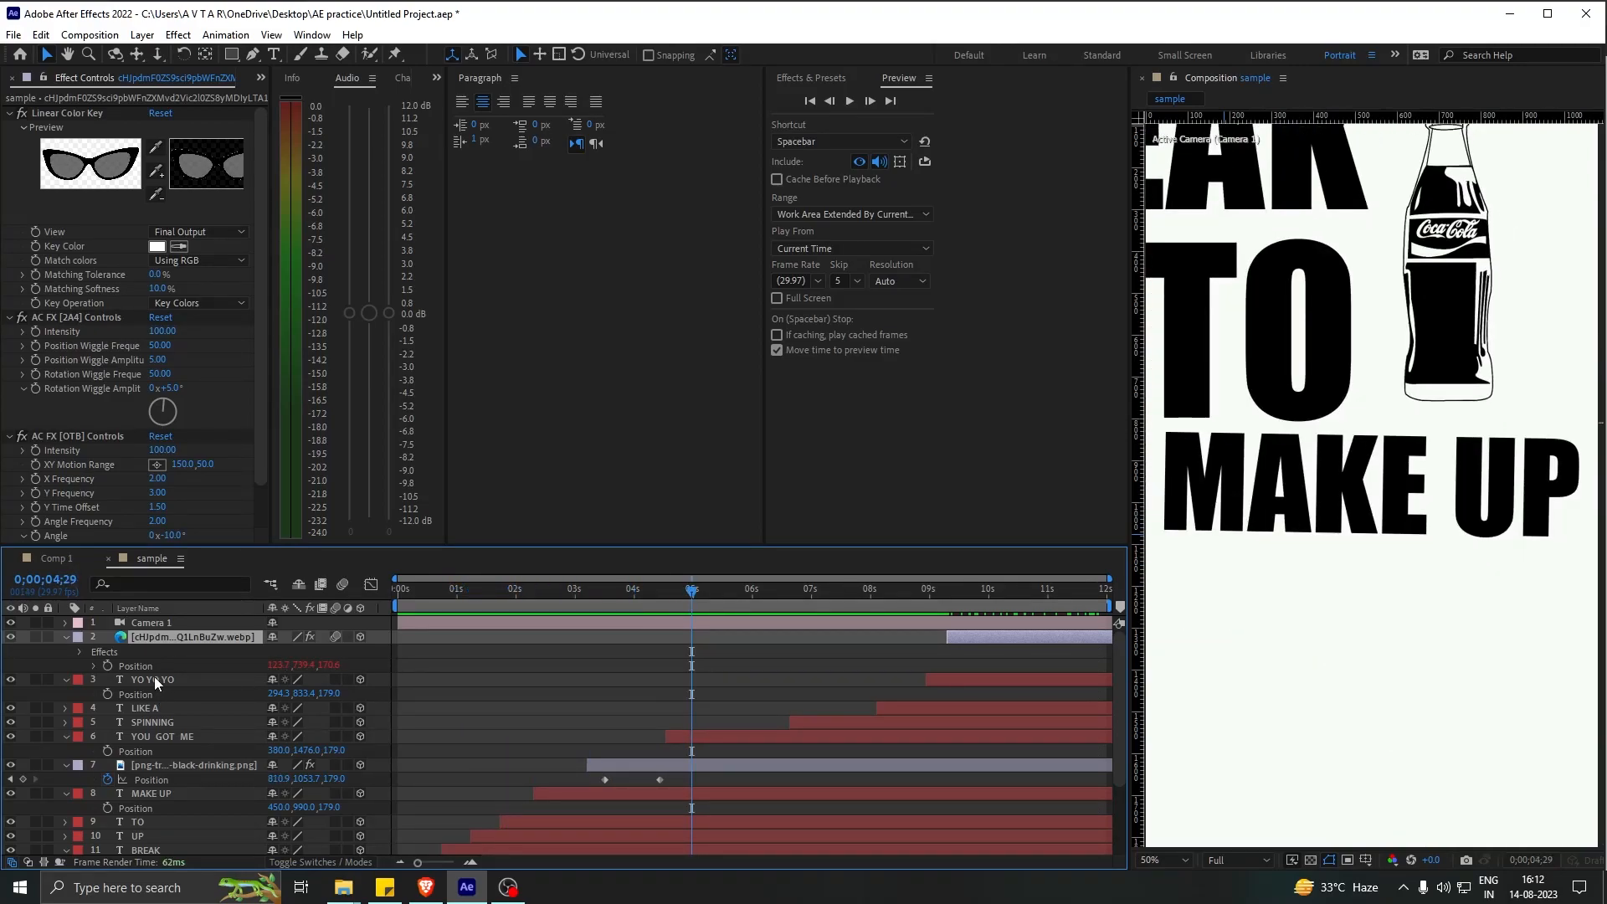
{"action": "left_click", "coordinate": [12, 623]}
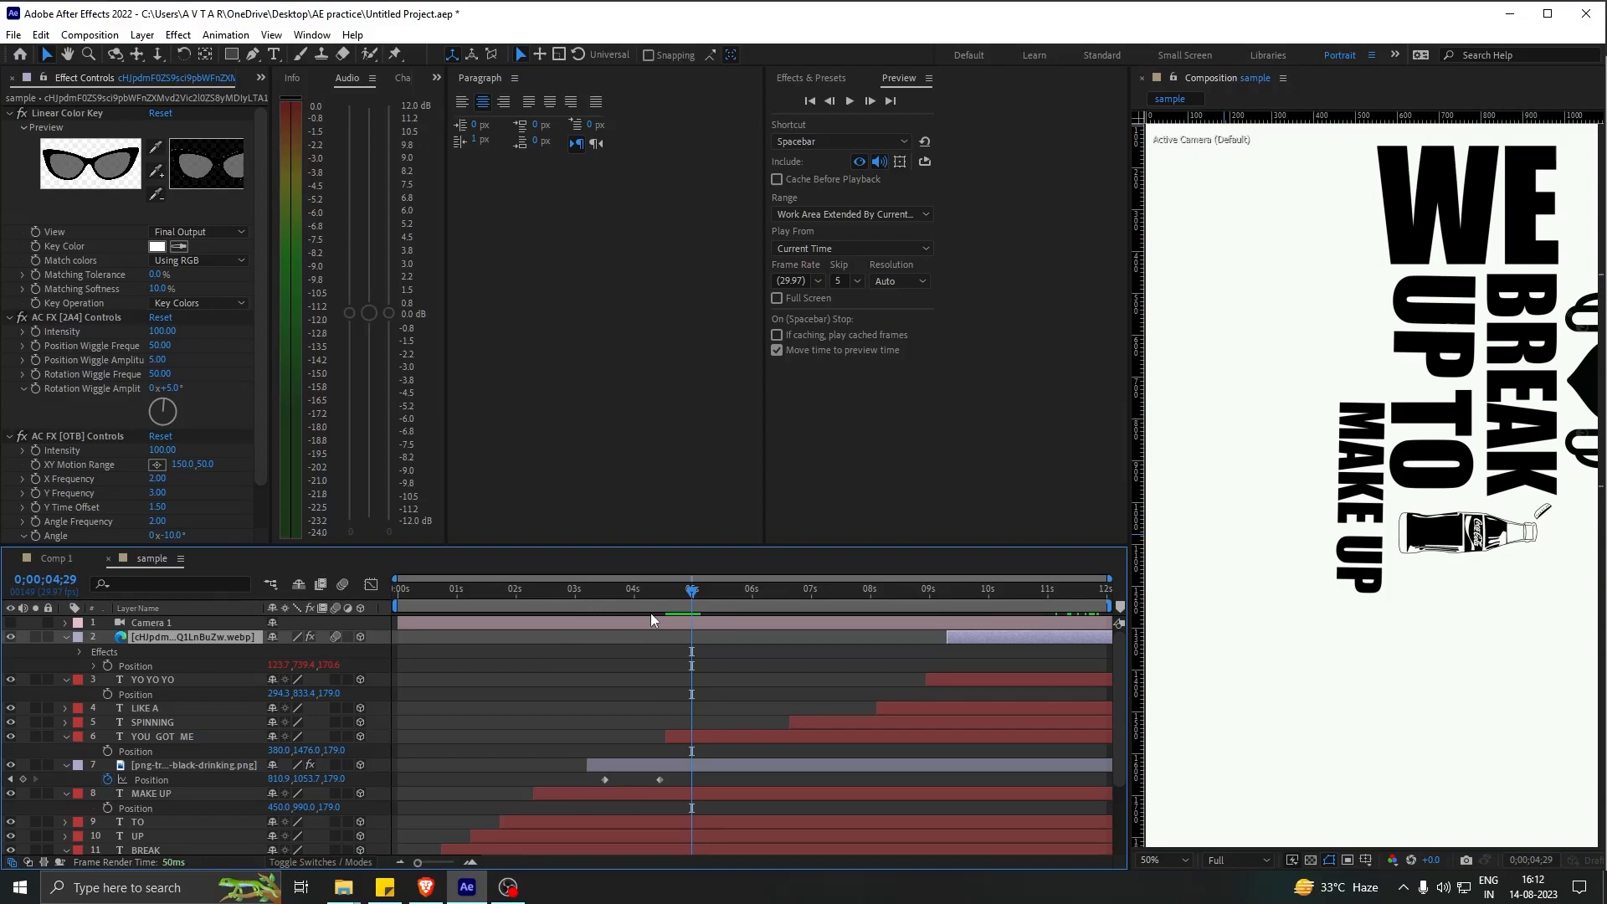
{"action": "scroll", "coordinate": [1357, 389], "scroll_direction": "down", "scroll_amount": 2}
{"action": "left_click_drag", "start_coordinate": [703, 601], "coordinate": [1019, 594]}
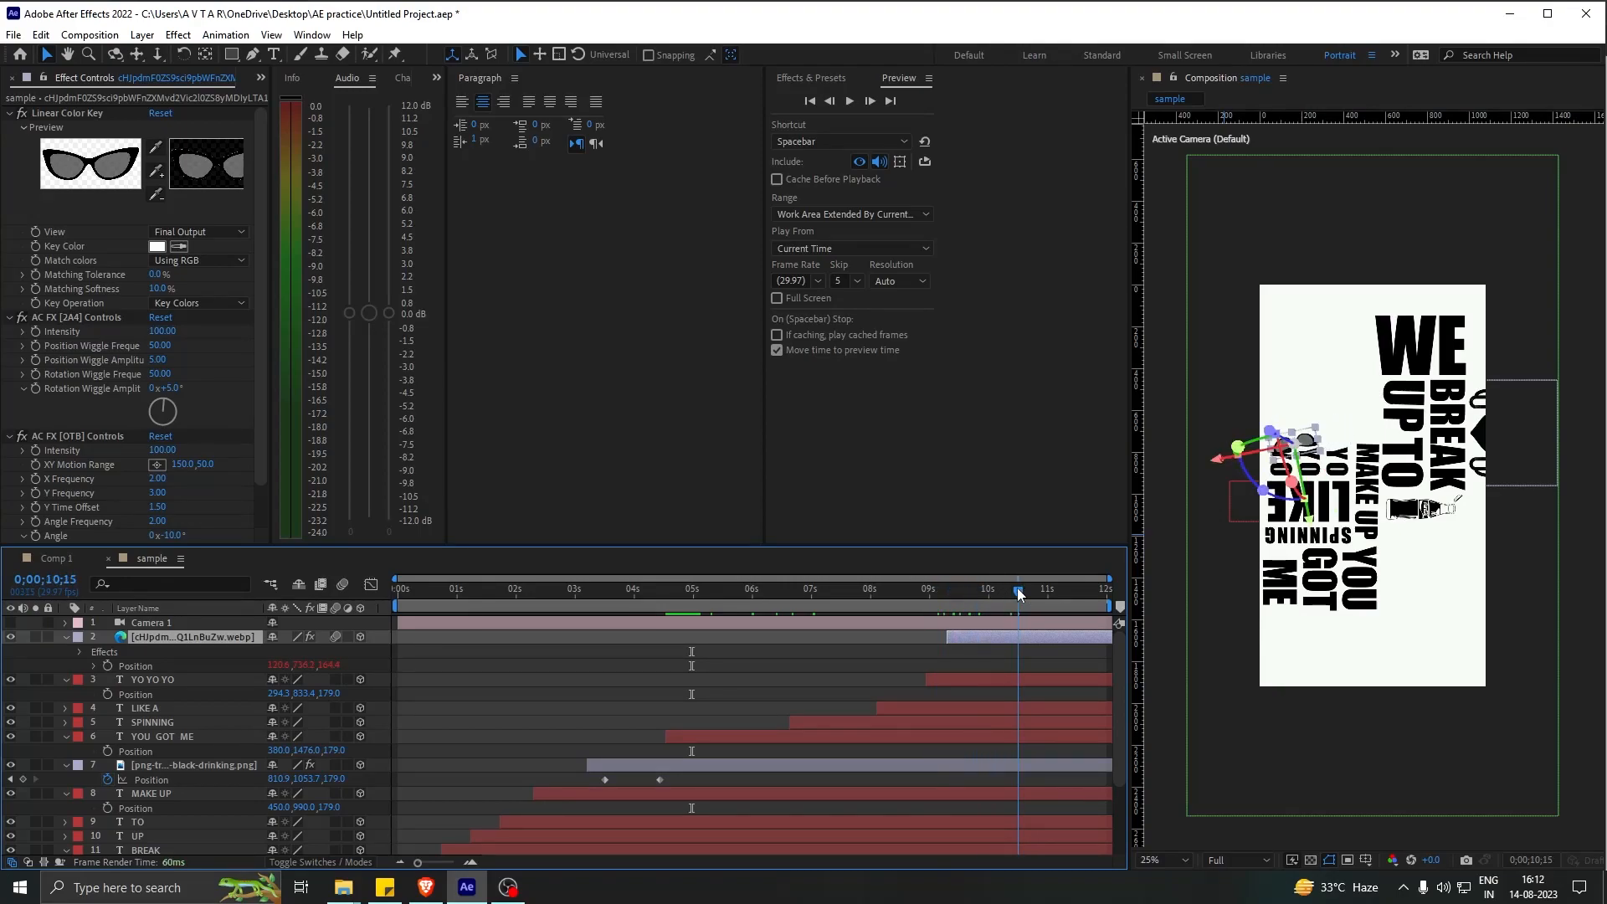
{"action": "left_click", "coordinate": [11, 623]}
Reveal Camera 1's keyframes and scrub from 0;00;02;09 to 0;00;06;20 to examine how the camera moves between the lyrics
{"action": "left_click_drag", "start_coordinate": [432, 591], "coordinate": [534, 600]}
{"action": "left_click", "coordinate": [172, 624]}
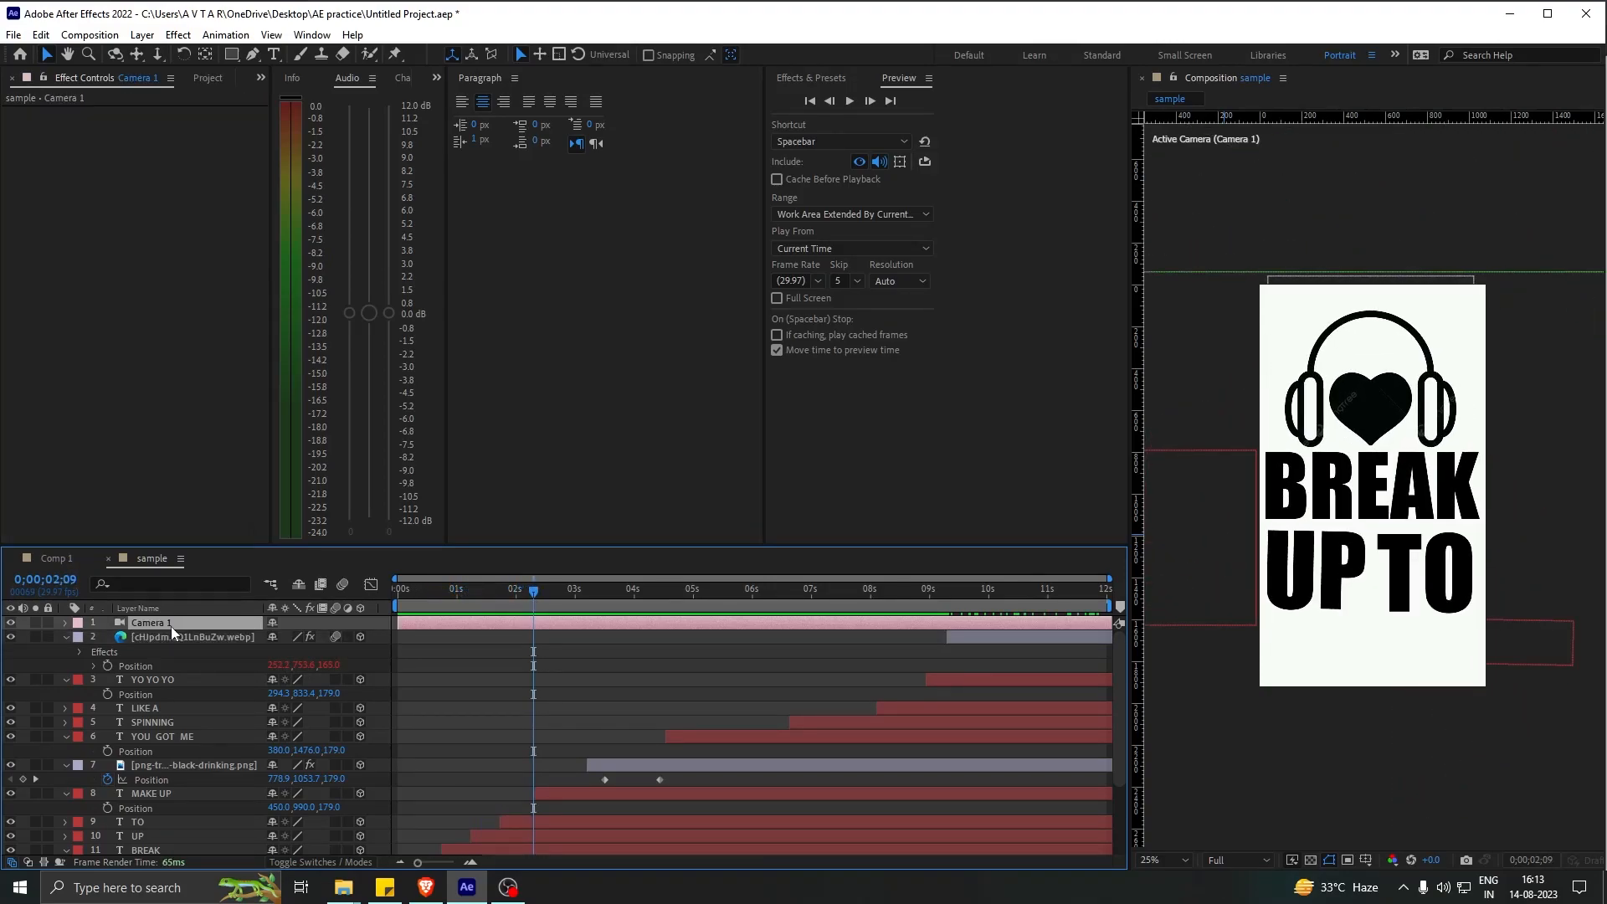
{"action": "key", "text": "u"}
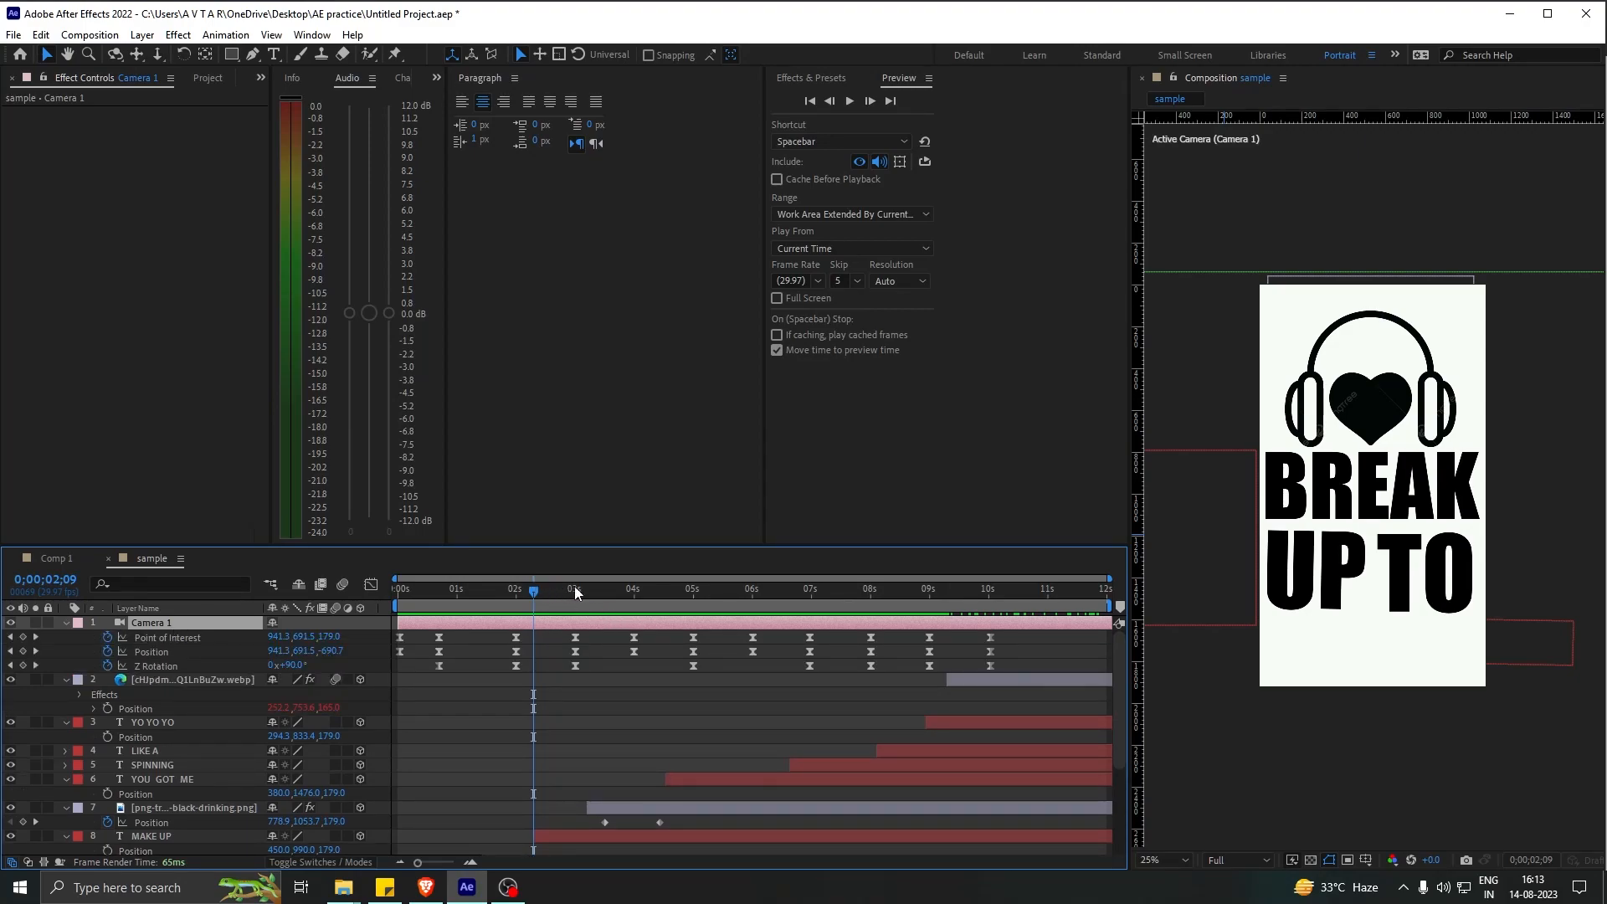
{"action": "left_click_drag", "start_coordinate": [584, 585], "coordinate": [681, 600]}
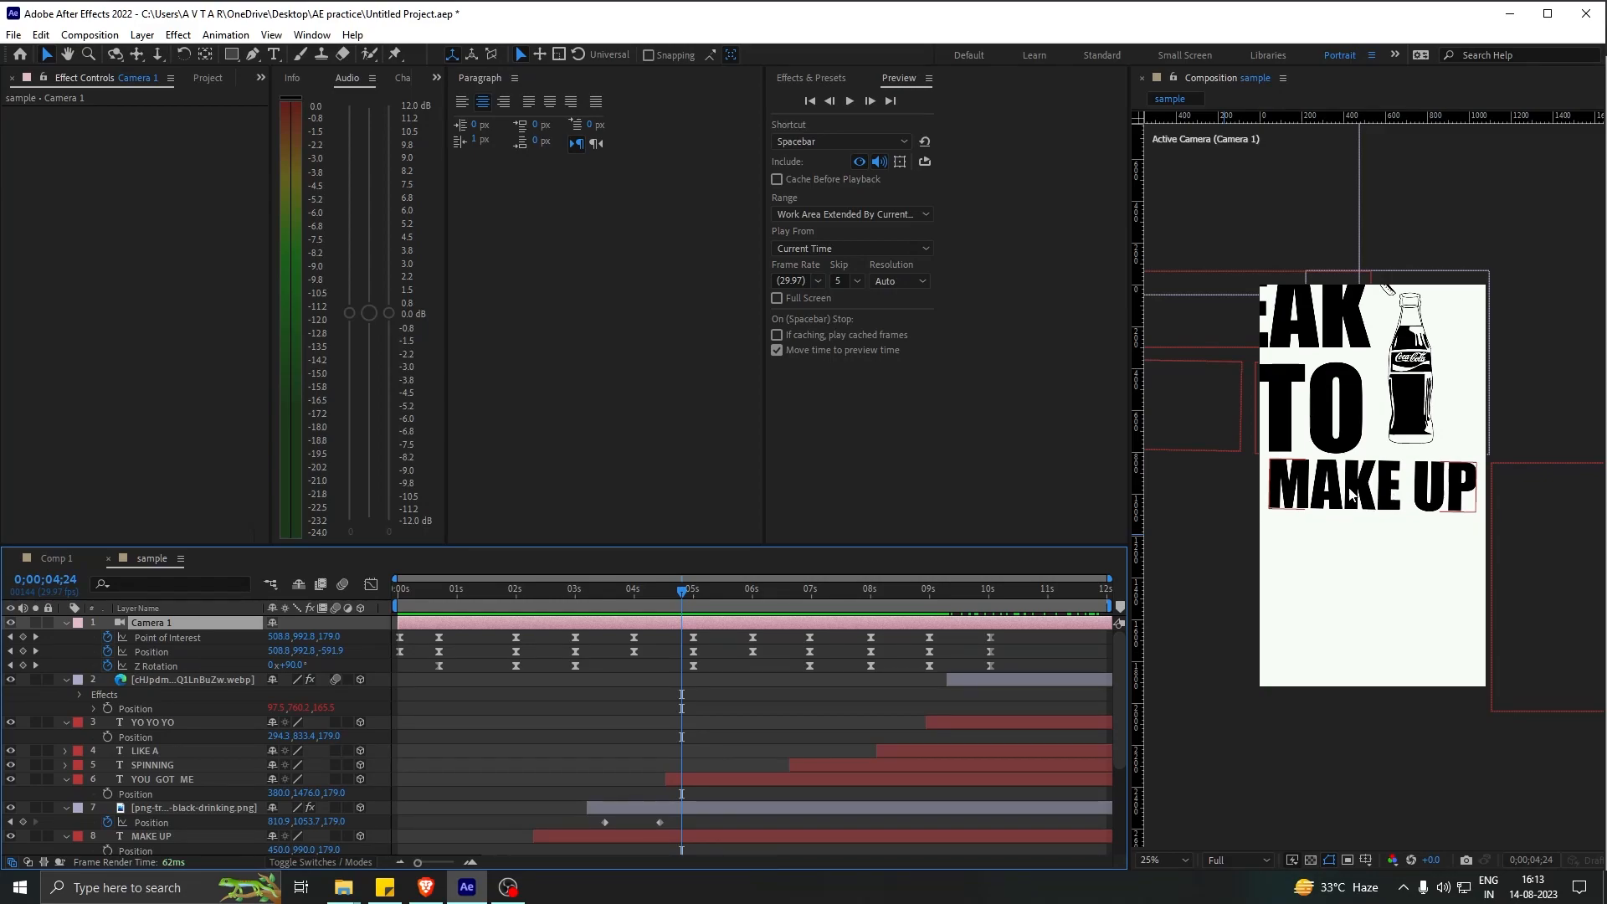
{"action": "left_click_drag", "start_coordinate": [696, 593], "coordinate": [651, 614]}
{"action": "left_click_drag", "start_coordinate": [746, 595], "coordinate": [792, 595]}
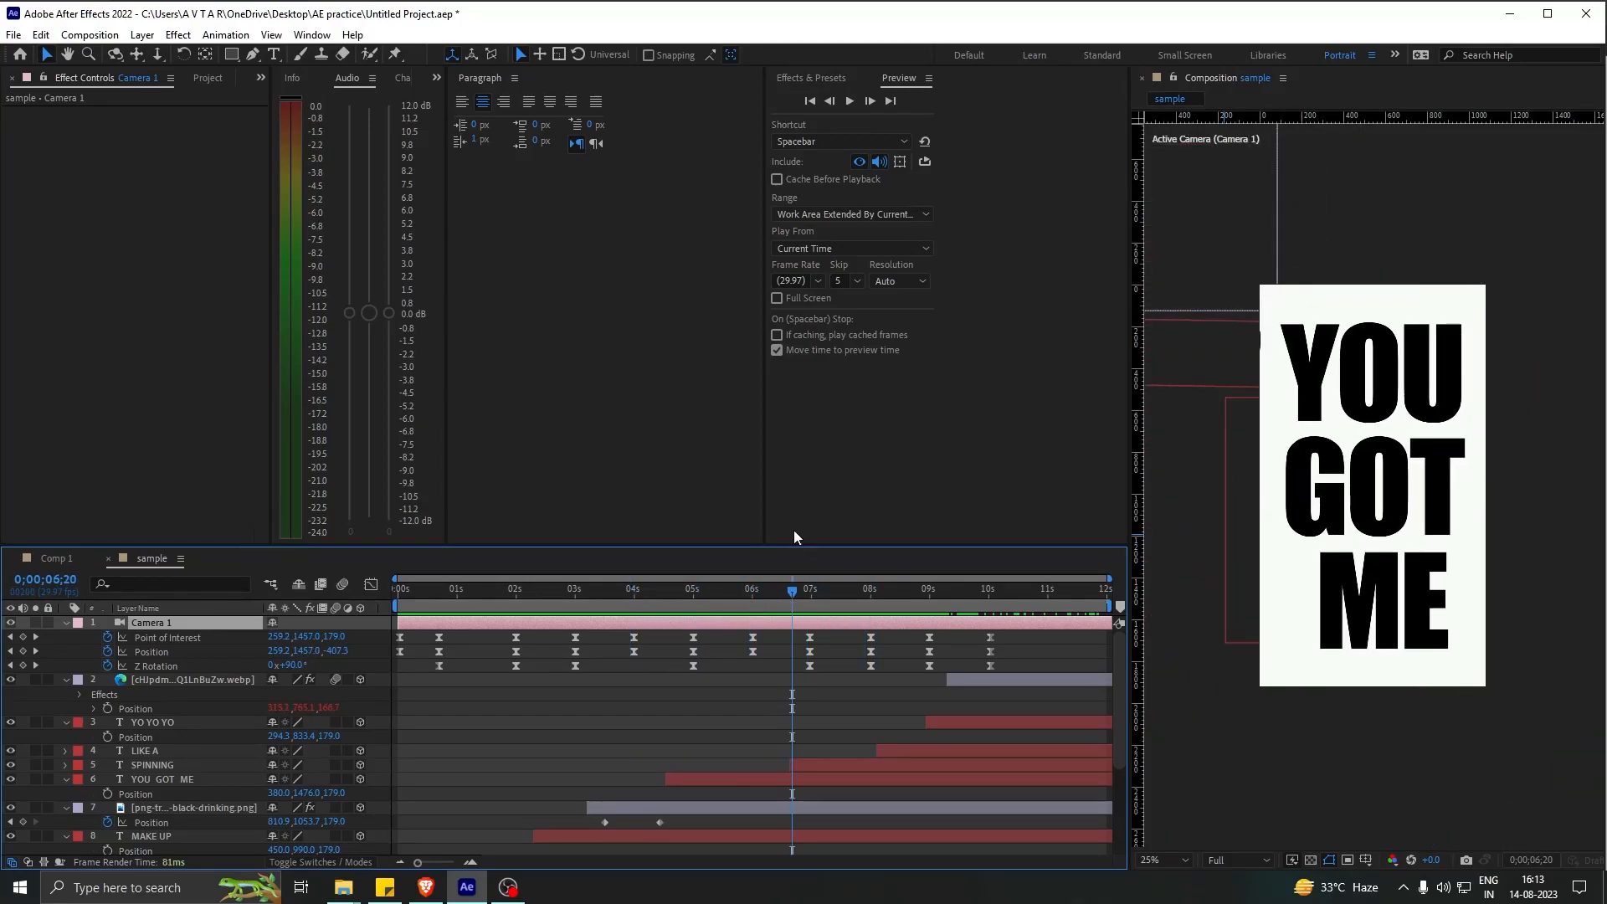
{"action": "left_click", "coordinate": [311, 34]}
{"action": "left_click", "coordinate": [425, 159]}
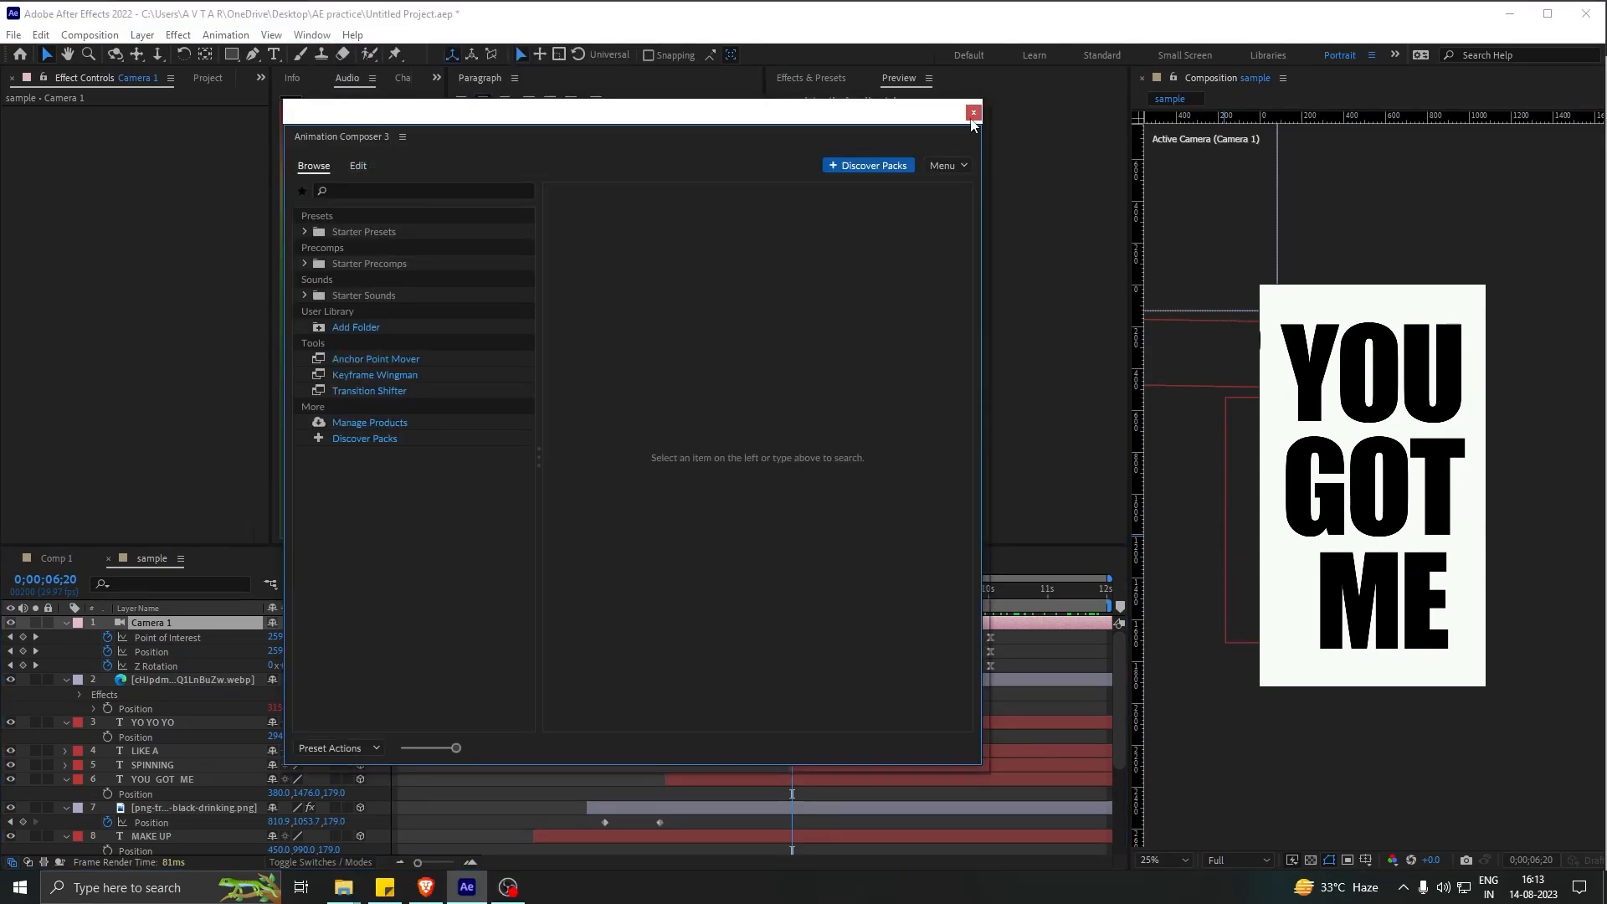
{"action": "left_click", "coordinate": [974, 113]}
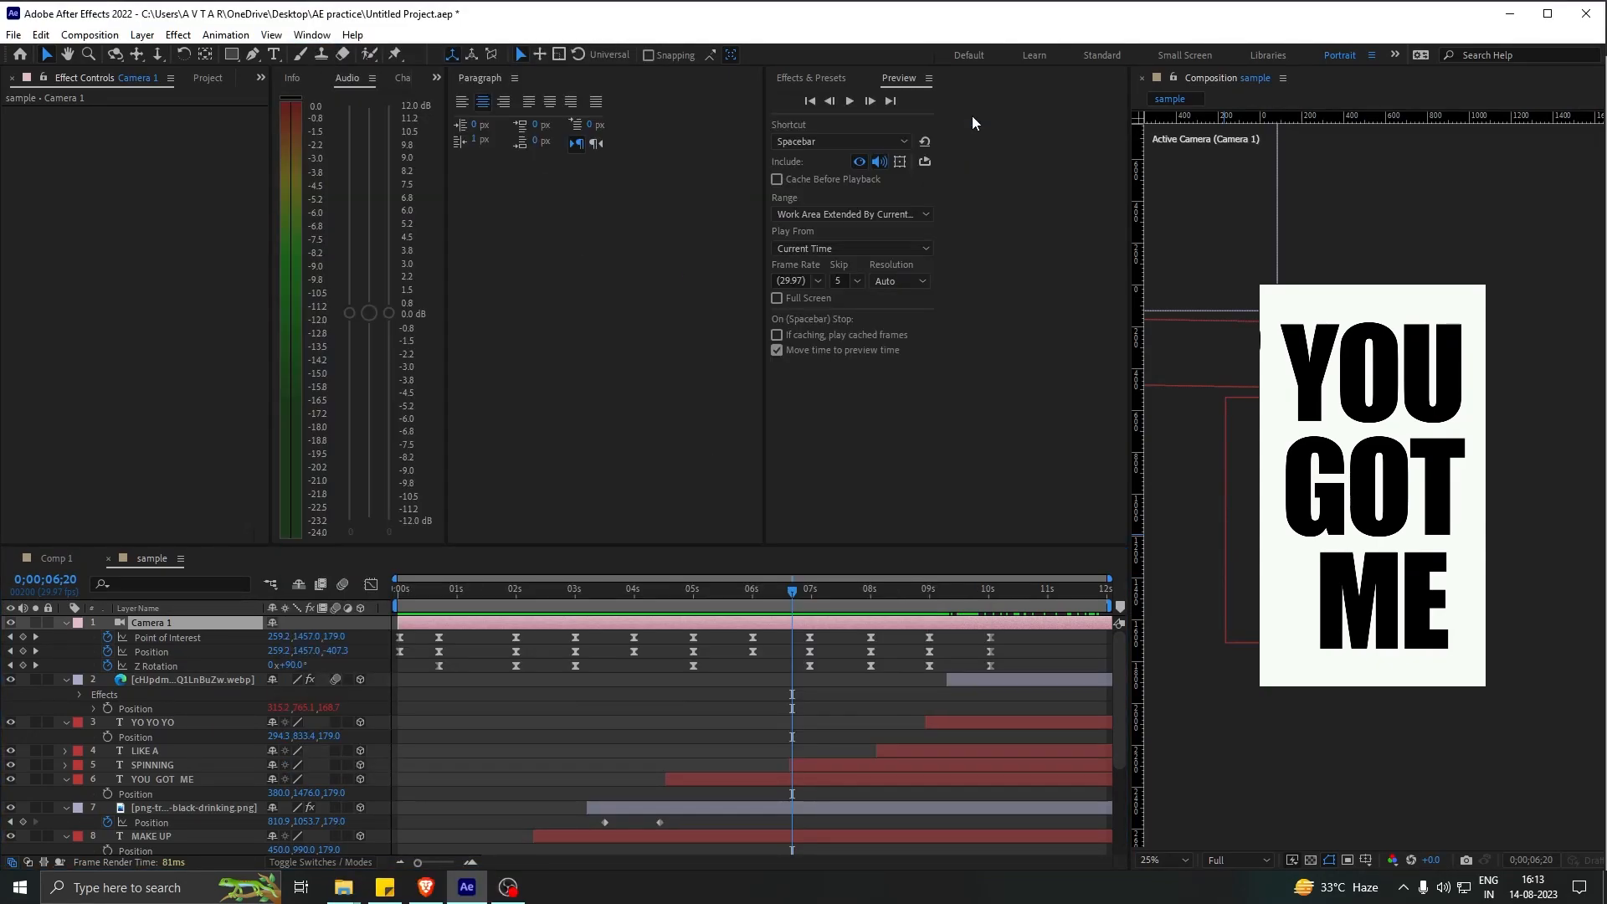
Switch to Comp 1 and scrub from 0;00;06;26 to 0;00;12;24 to examine the finished lyric and image animation
{"action": "left_click", "coordinate": [61, 559]}
{"action": "left_click_drag", "start_coordinate": [766, 591], "coordinate": [804, 591]}
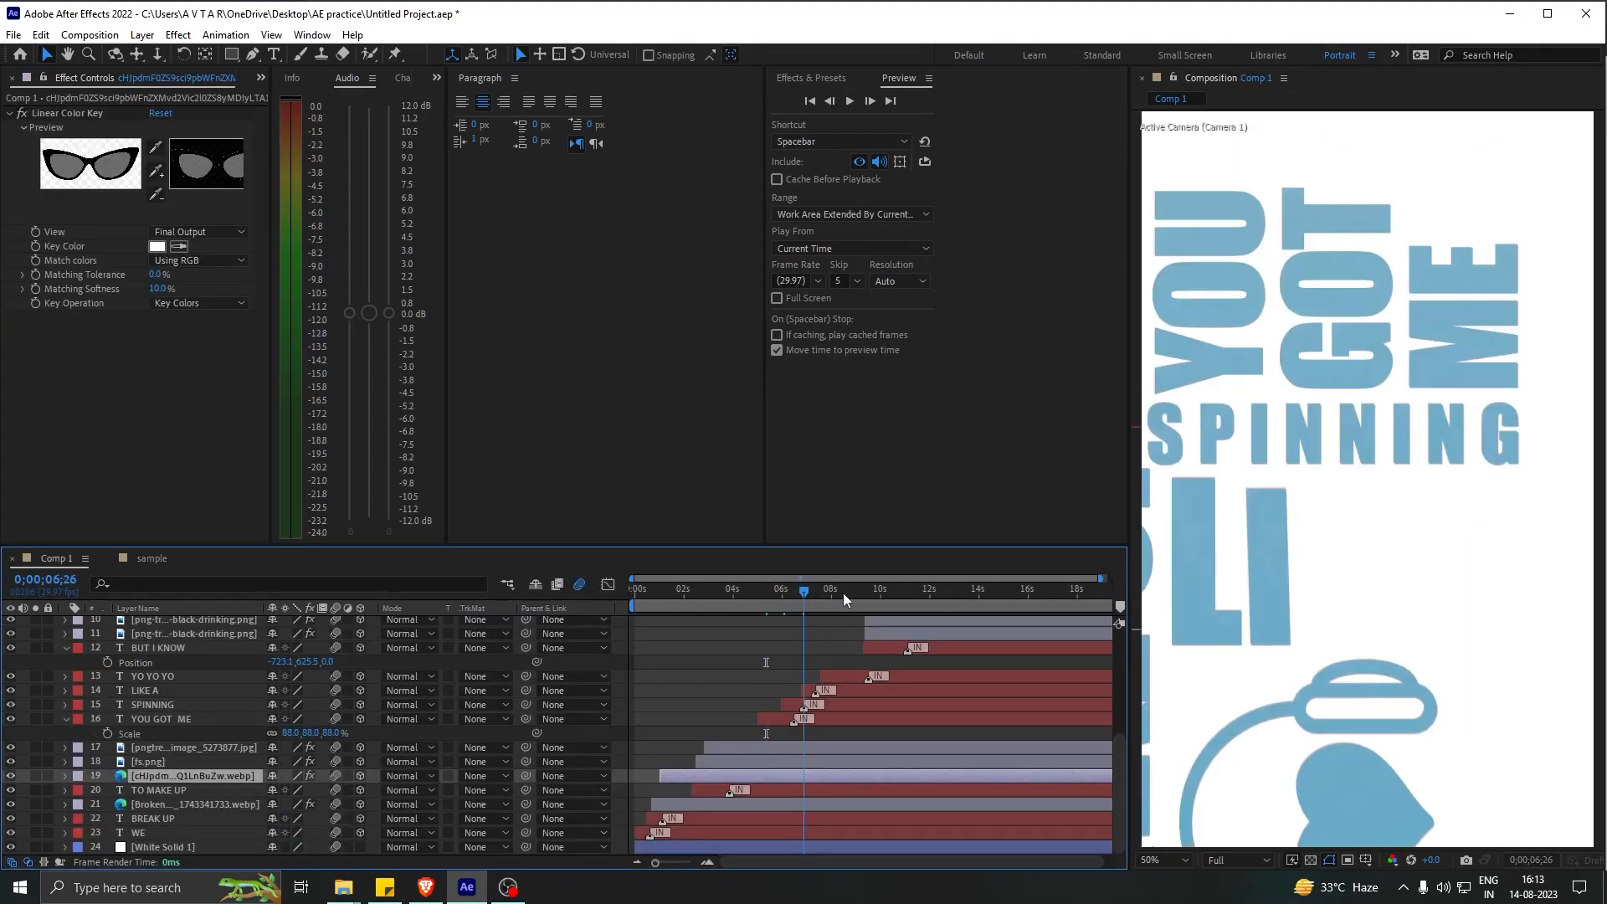
{"action": "left_click", "coordinate": [871, 590]}
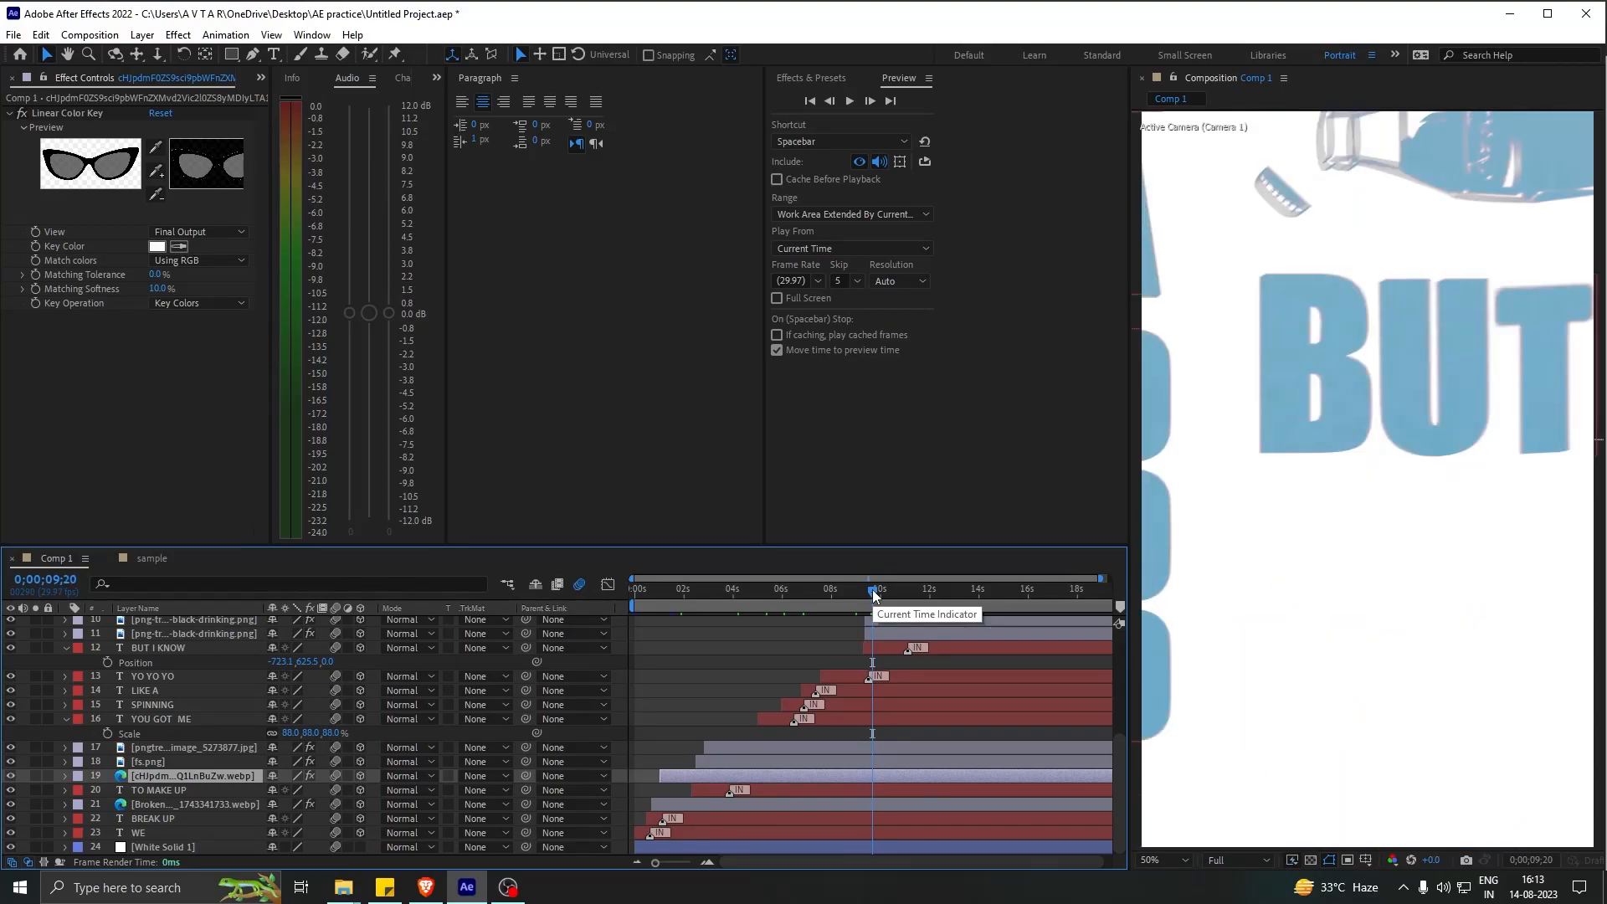
{"action": "left_click_drag", "start_coordinate": [872, 589], "coordinate": [901, 590]}
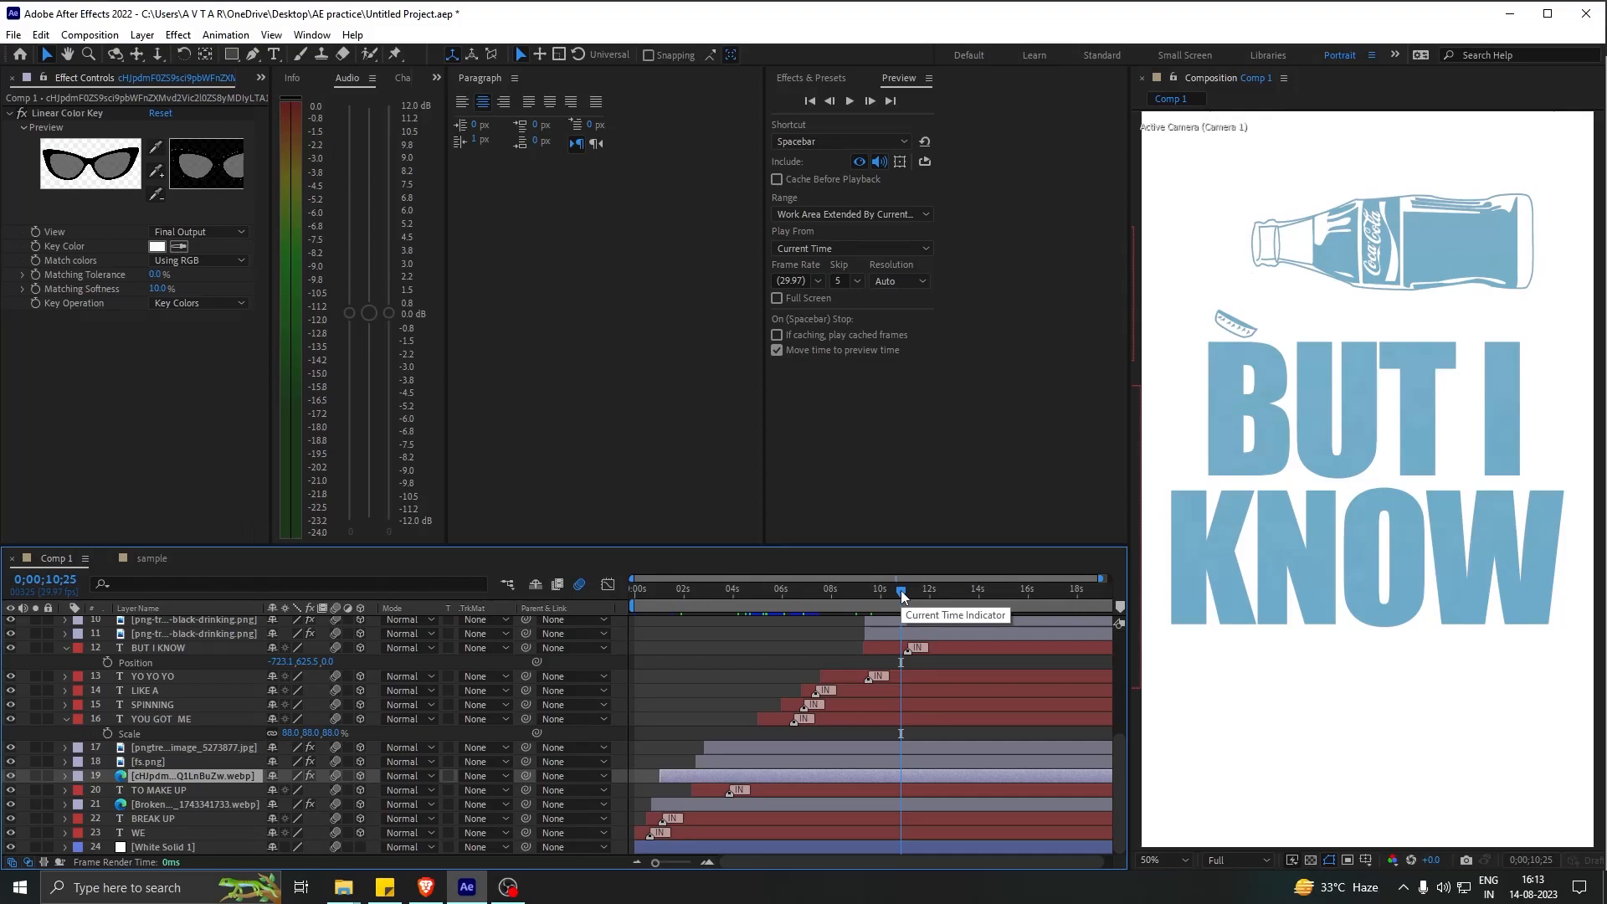
{"action": "left_click_drag", "start_coordinate": [901, 590], "coordinate": [956, 593]}
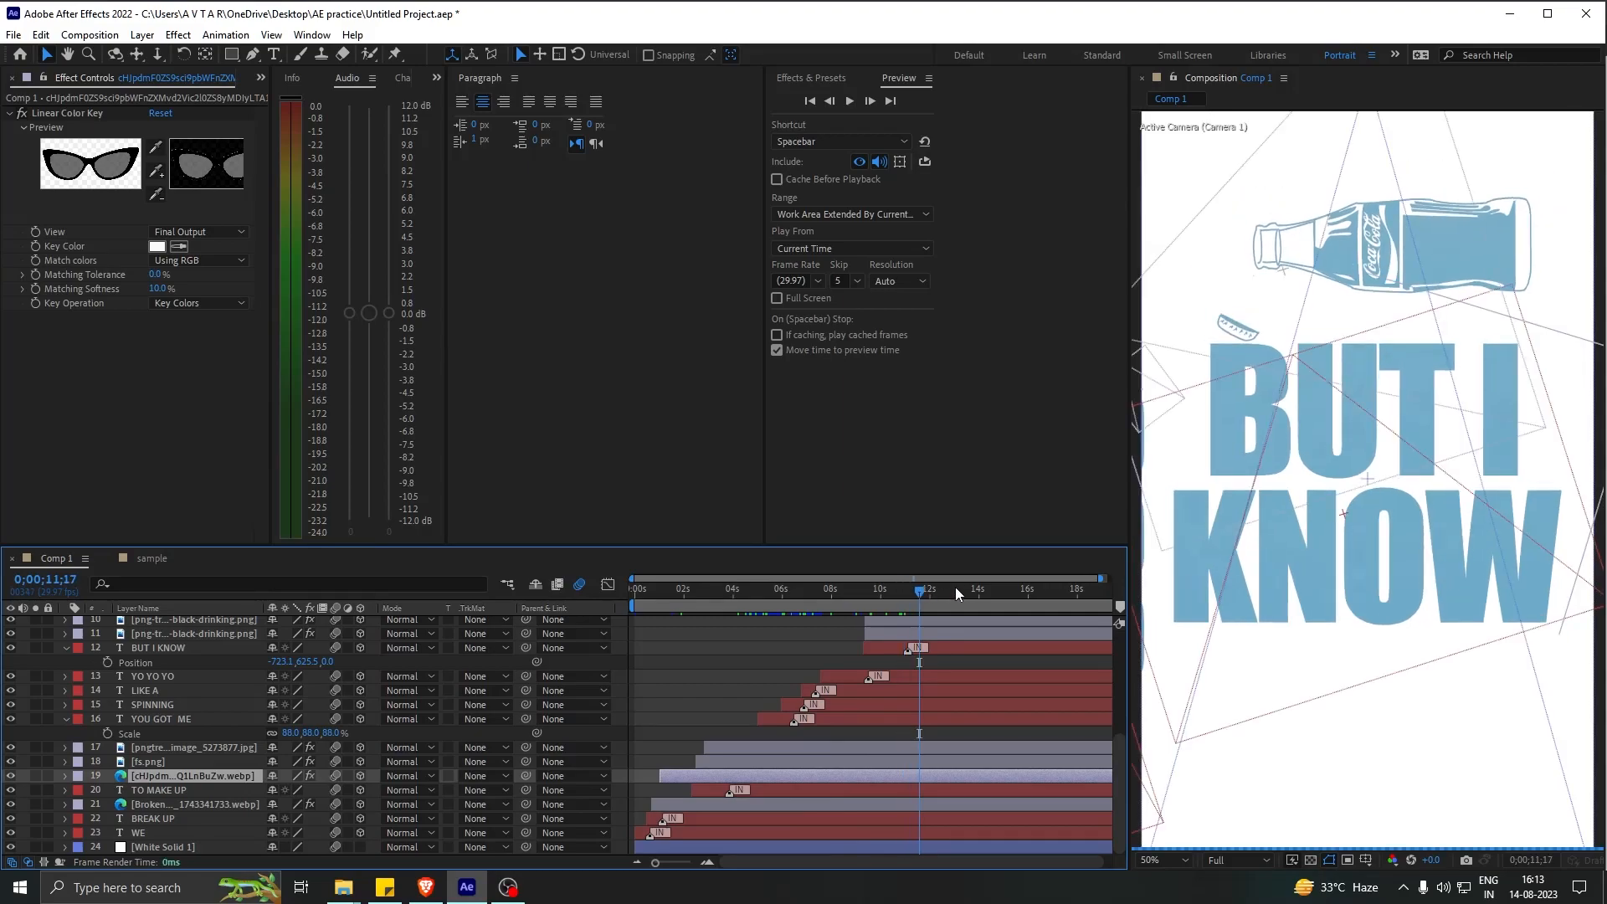
{"action": "left_click", "coordinate": [949, 590]}
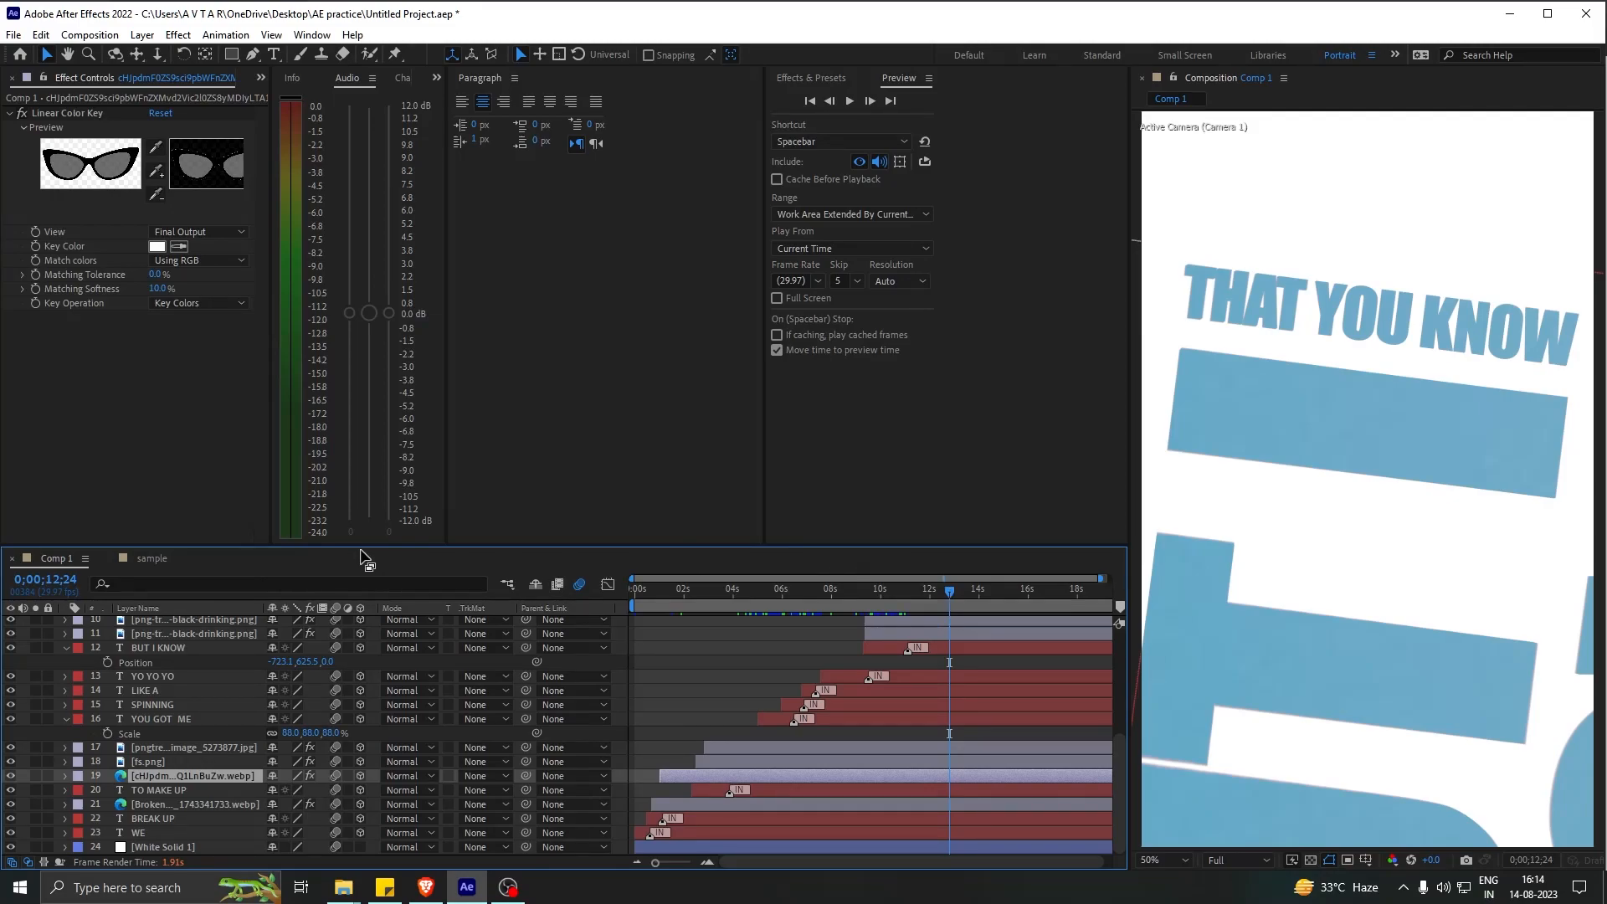
Return to the sample composition and scrub around 0;00;09;03 to review the camera moves over the SPINNING and LIKE A lyrics
{"action": "left_click", "coordinate": [168, 559]}
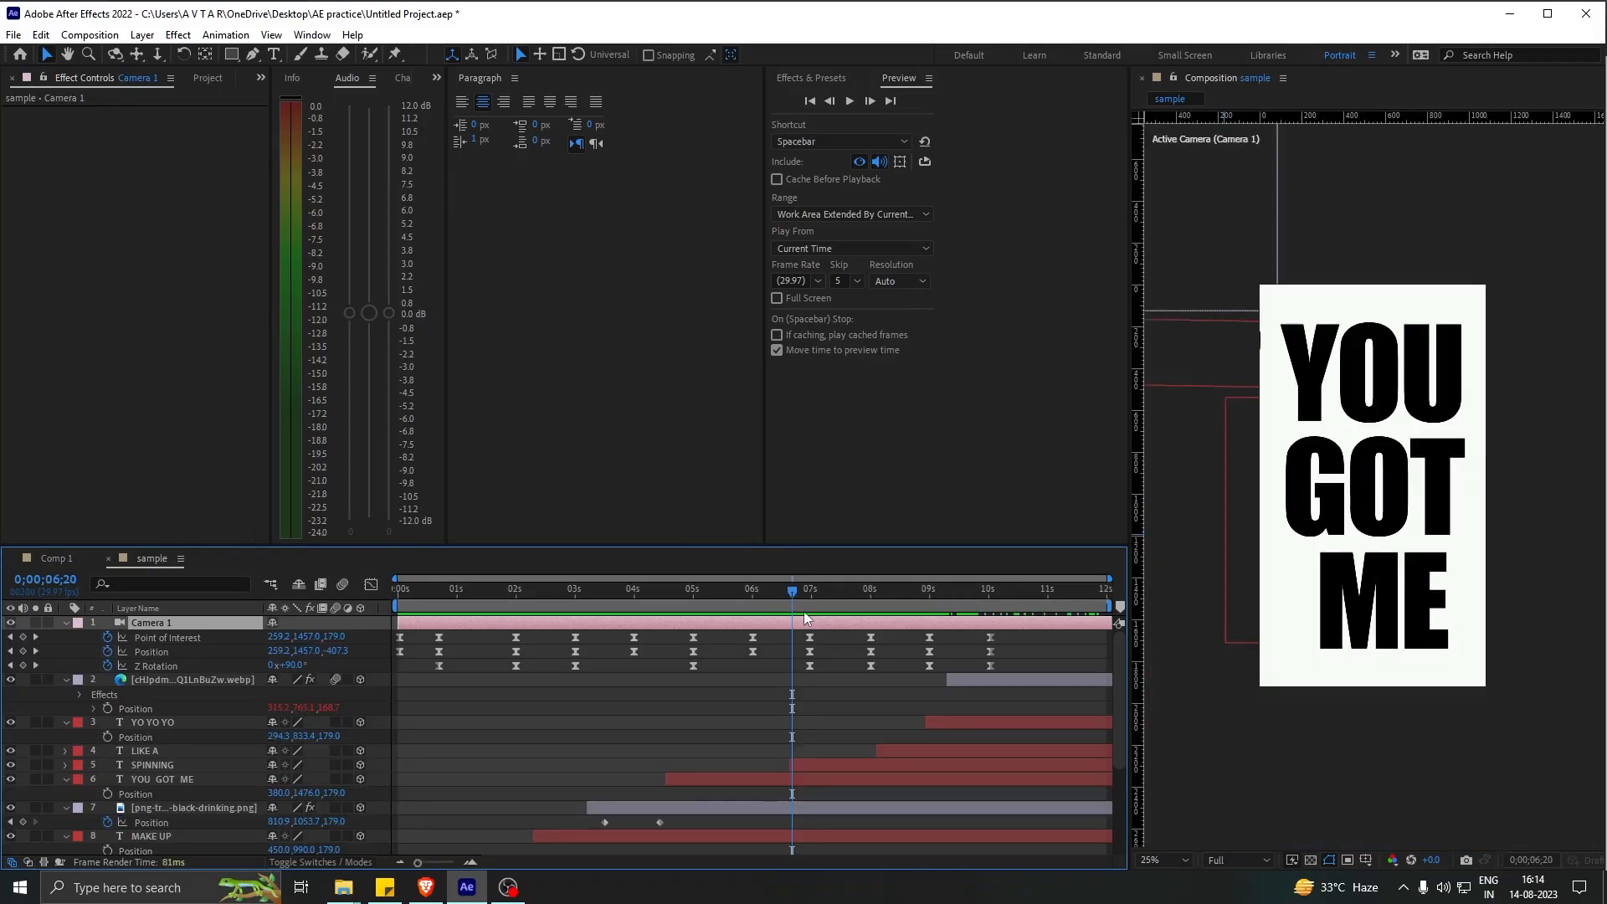
{"action": "left_click_drag", "start_coordinate": [797, 589], "coordinate": [961, 596]}
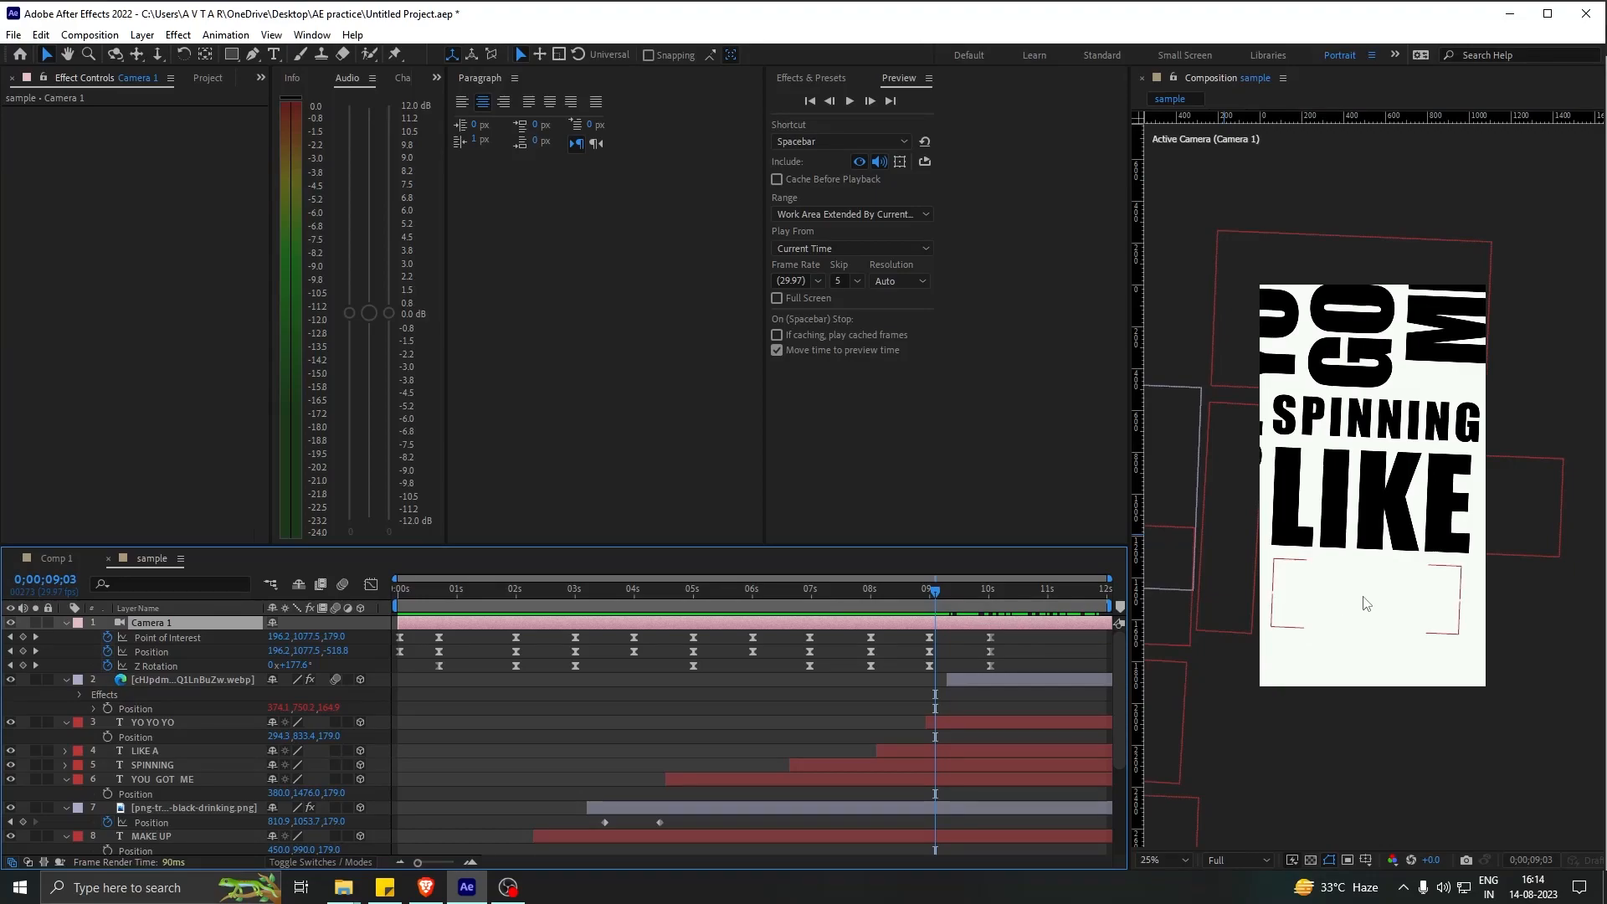
{"action": "key", "text": "period"}
{"action": "key", "text": "period"}
{"action": "left_click_drag", "start_coordinate": [936, 594], "coordinate": [843, 621]}
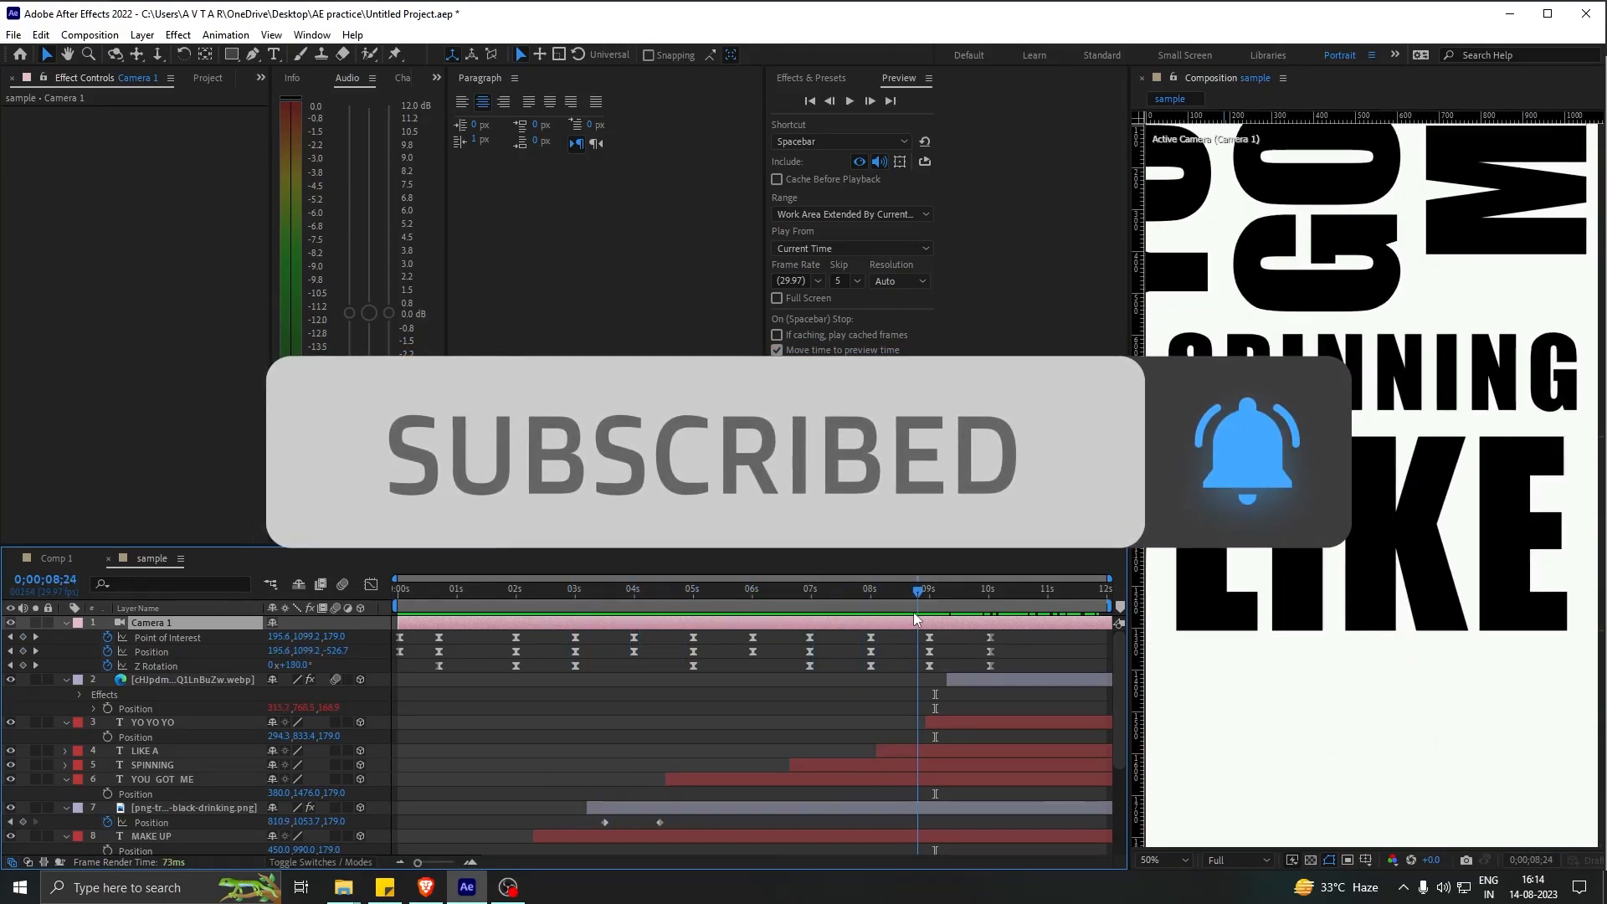
Set the current time to 0;00;04;13 in the sample composition and select the YOU GOT ME layer
{"action": "left_click_drag", "start_coordinate": [987, 601], "coordinate": [660, 596]}
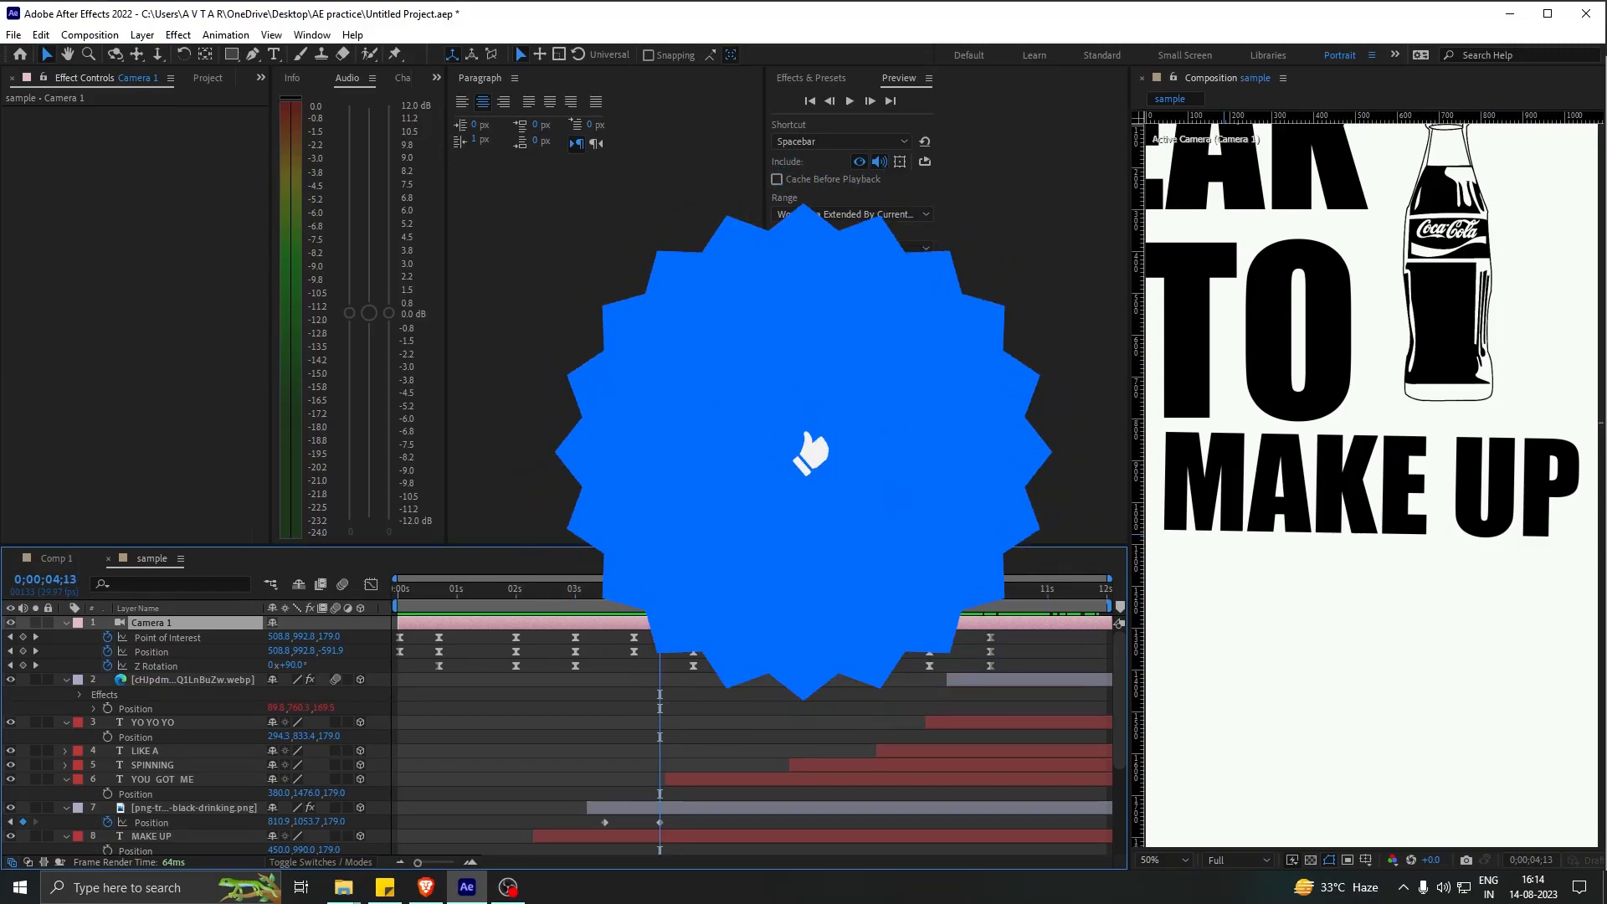
{"action": "left_click", "coordinate": [668, 780]}
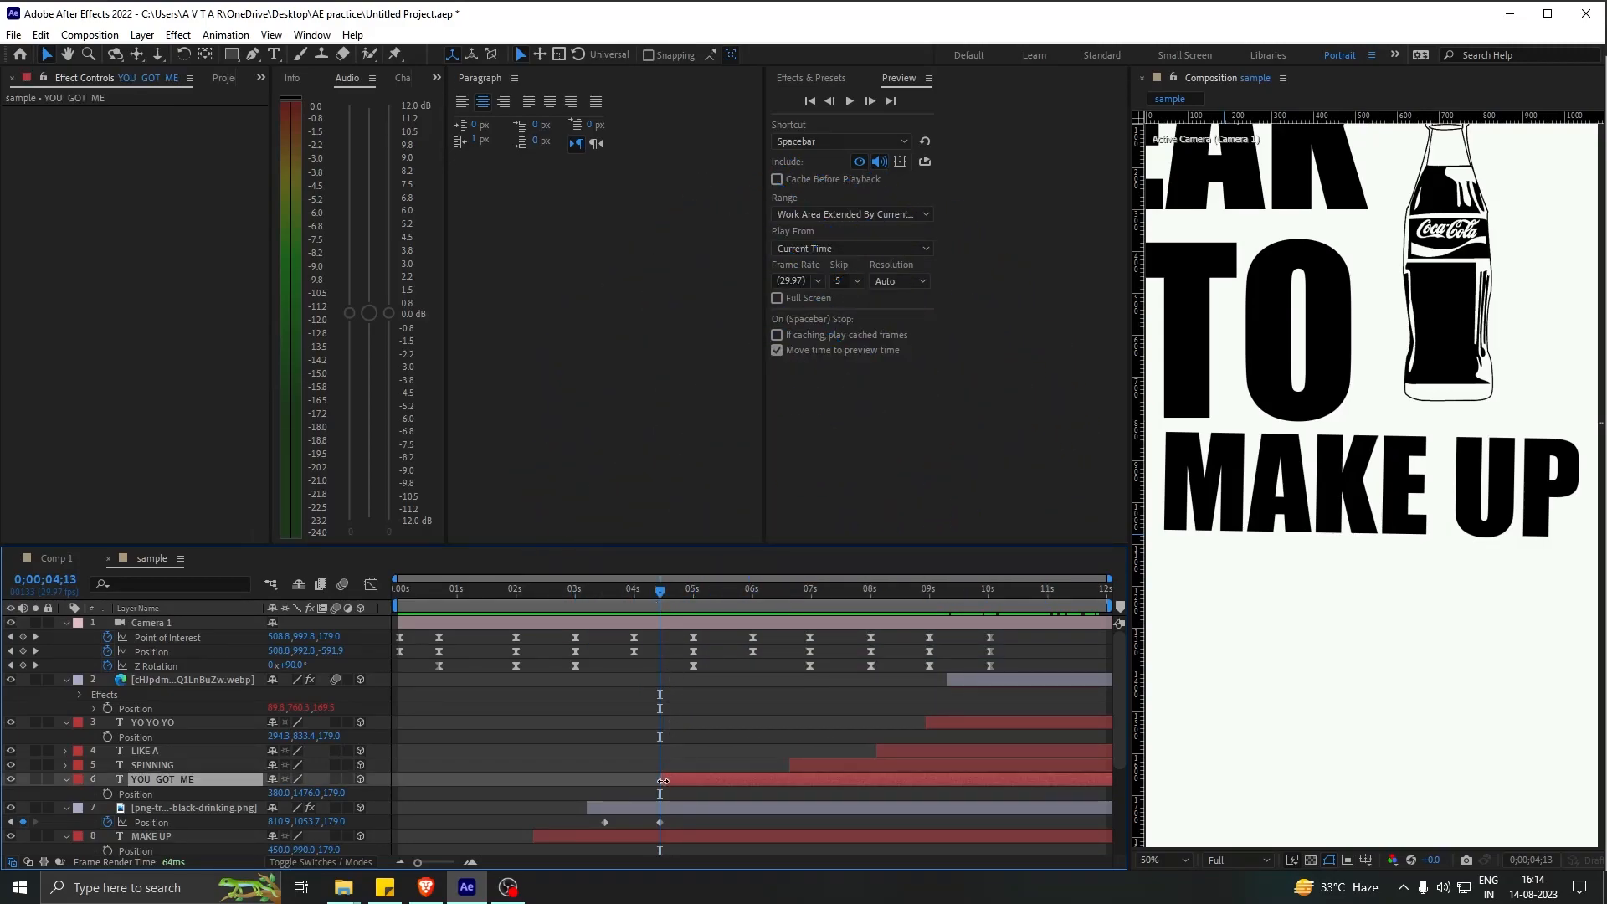